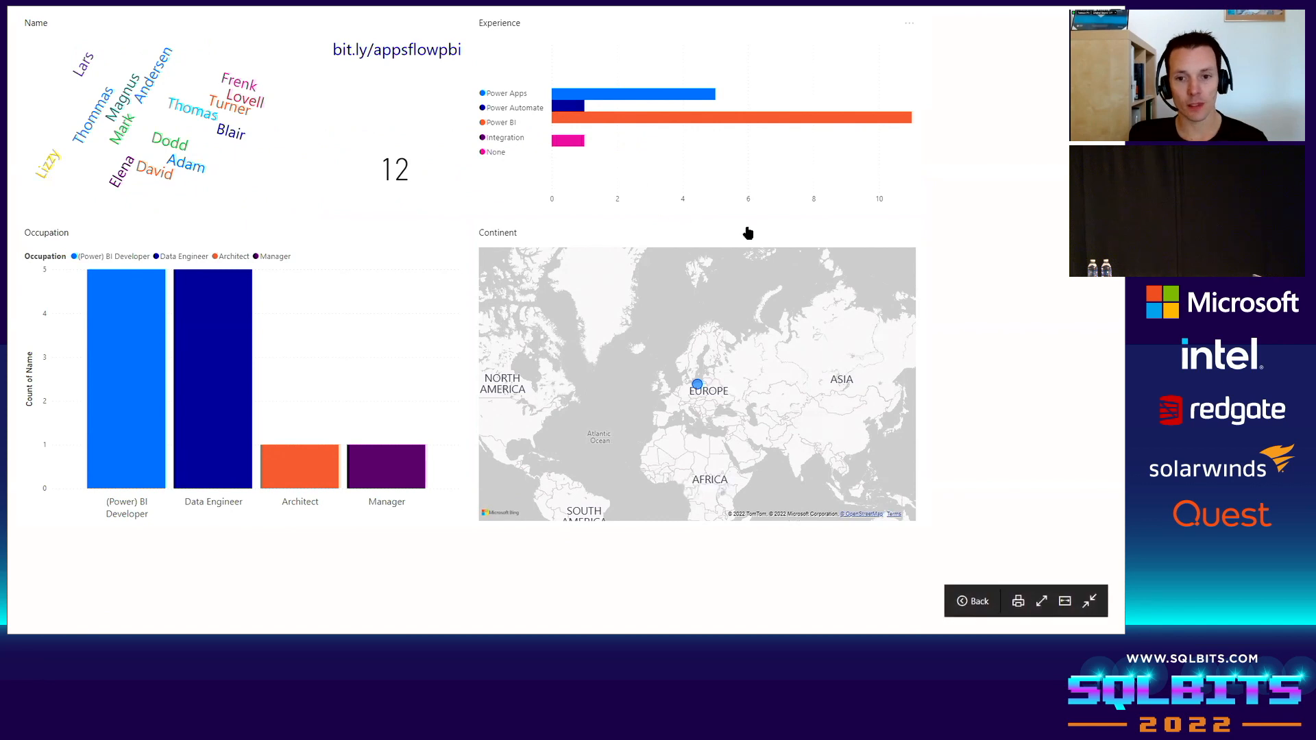
# Step: Leave the dashboard's full-screen view and open My workspace in a new Power BI browser tab
pyautogui.press('Escape')
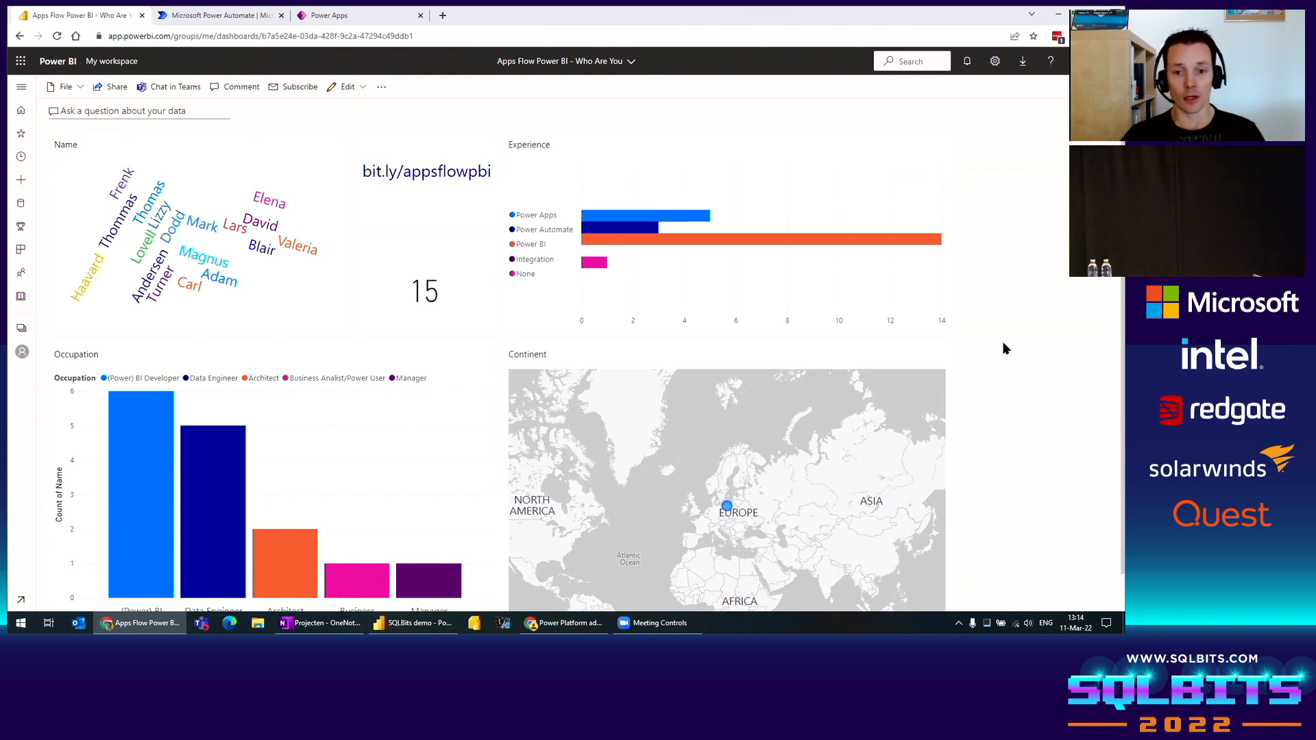
pyautogui.scroll(-1, 994, 291)
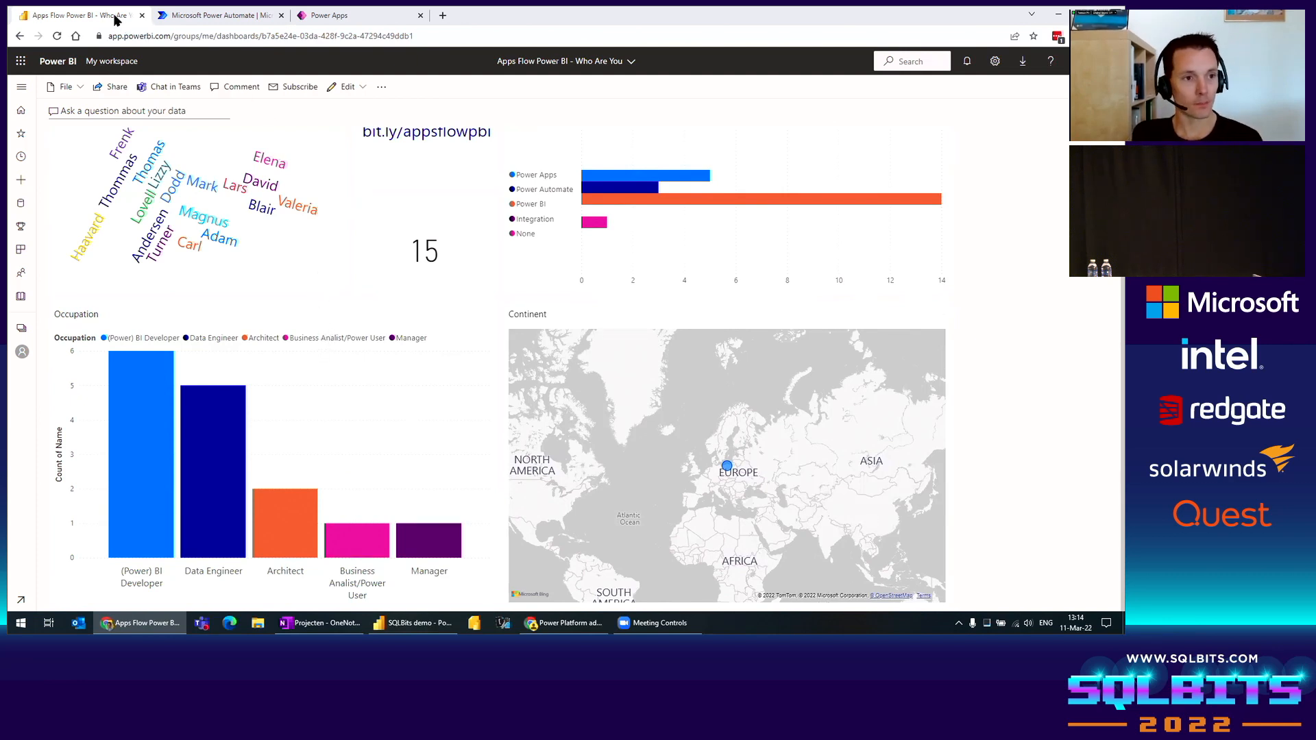
pyautogui.hotkey('ctrl', 't')
pyautogui.write('ap')
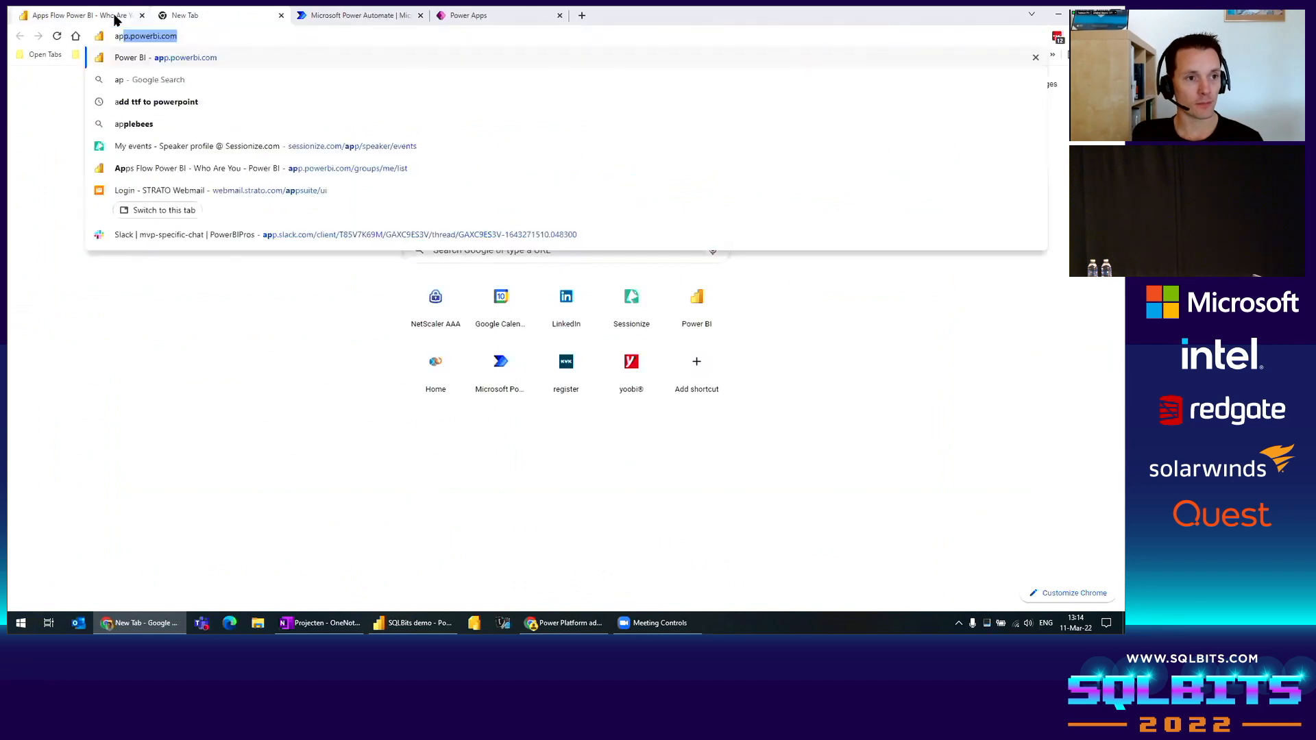
pyautogui.press('Return')
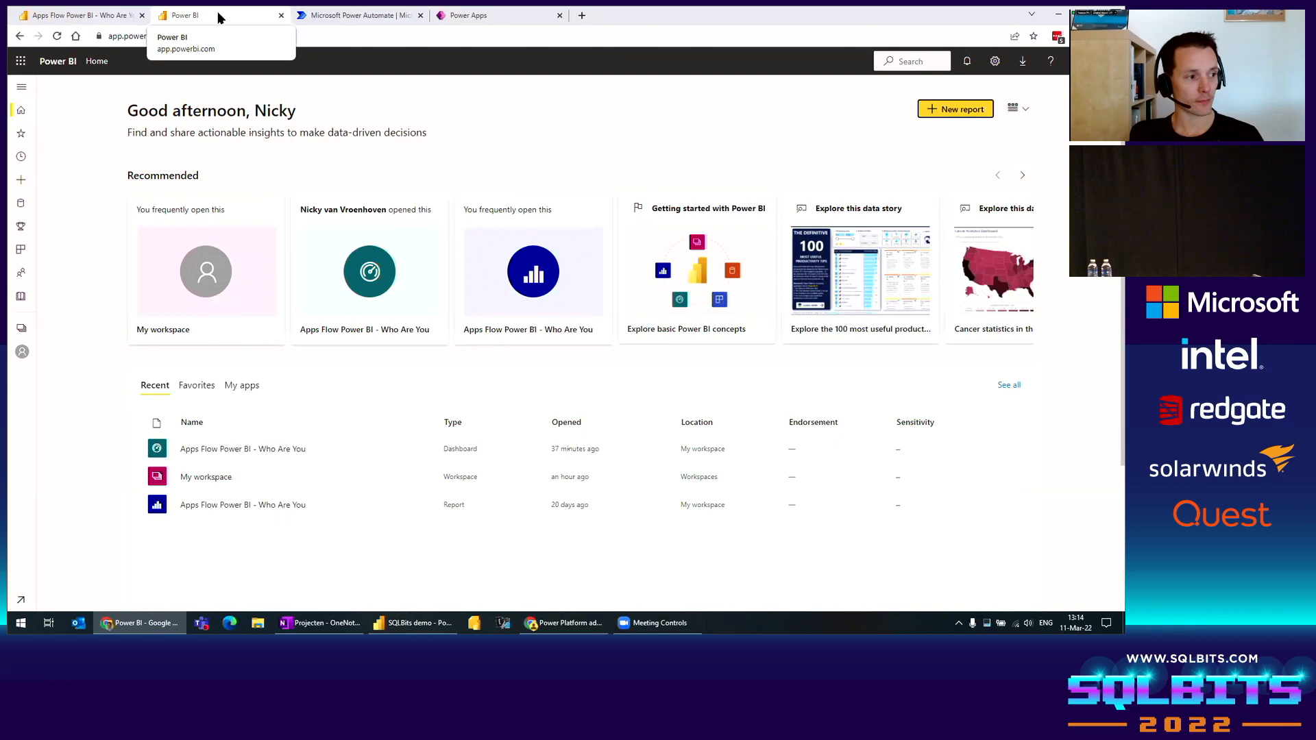
pyautogui.click(35, 378)
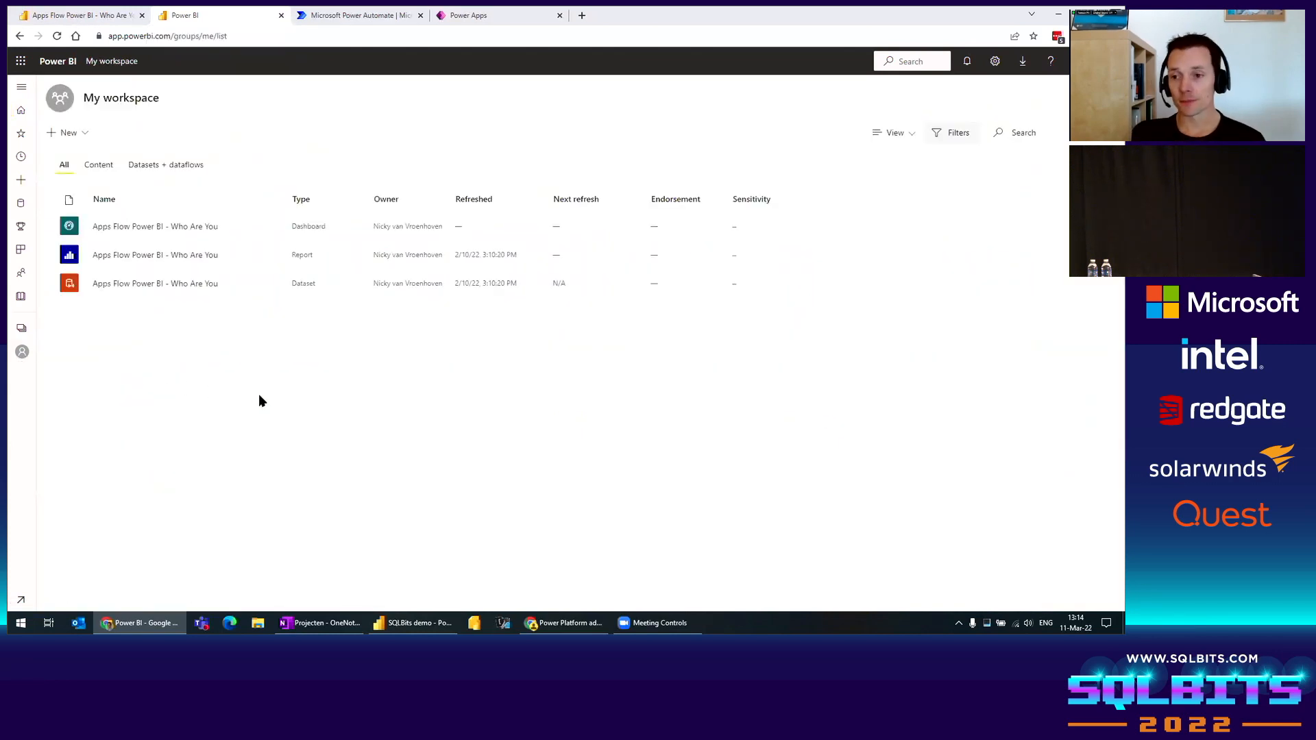
# Step: Start a new streaming dataset with API as its source and name it SQLBits demo
pyautogui.click(83, 134)
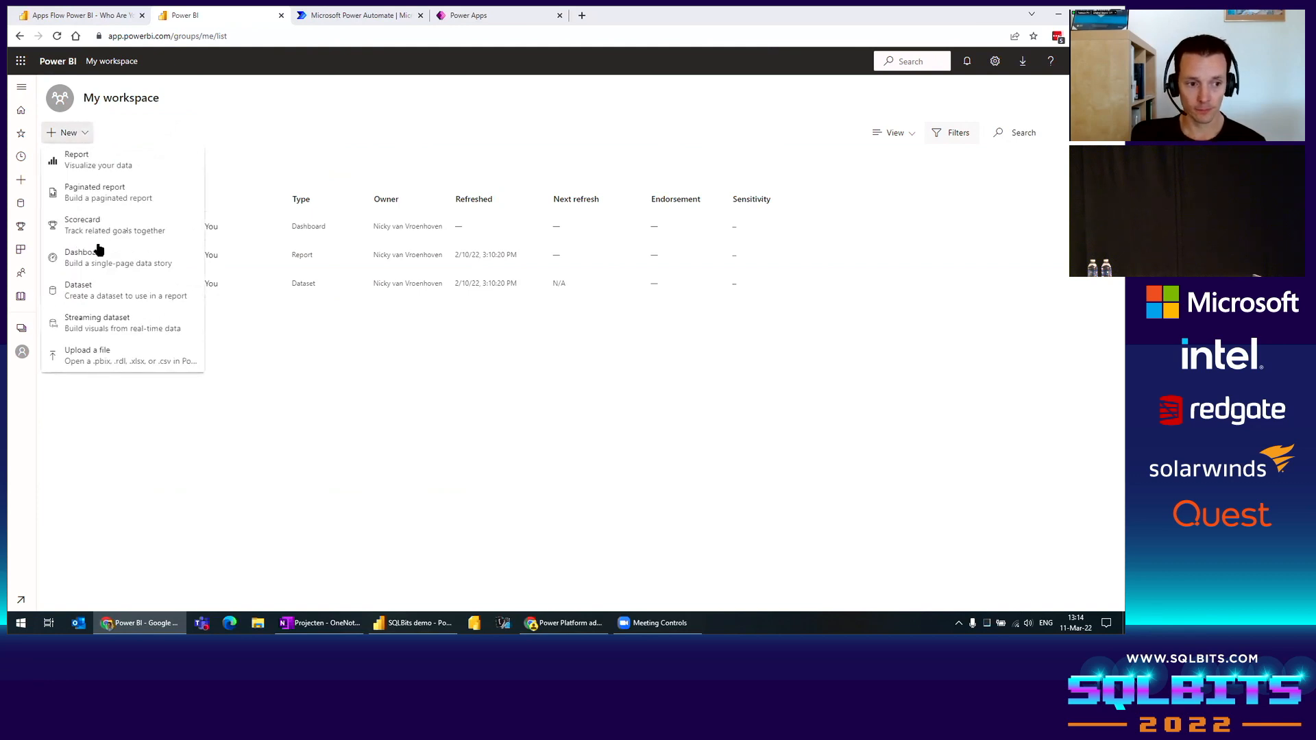
pyautogui.click(91, 328)
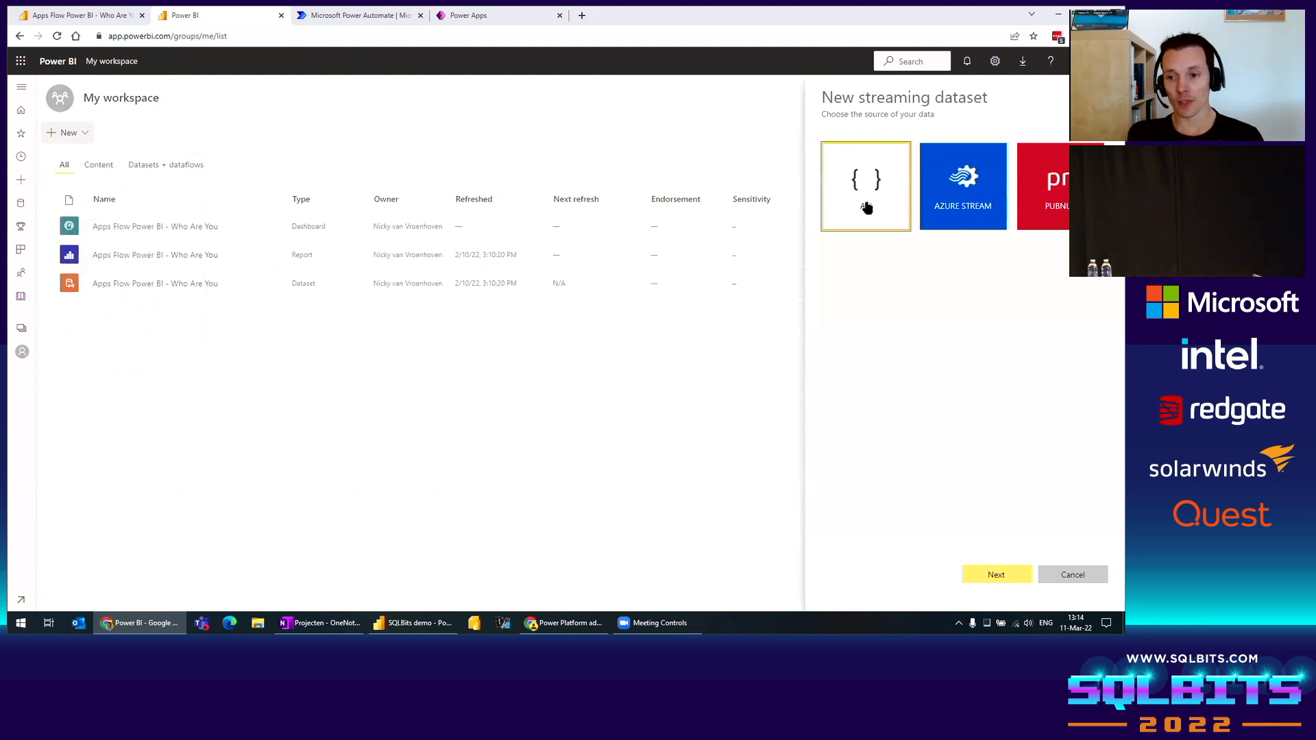
pyautogui.click(992, 574)
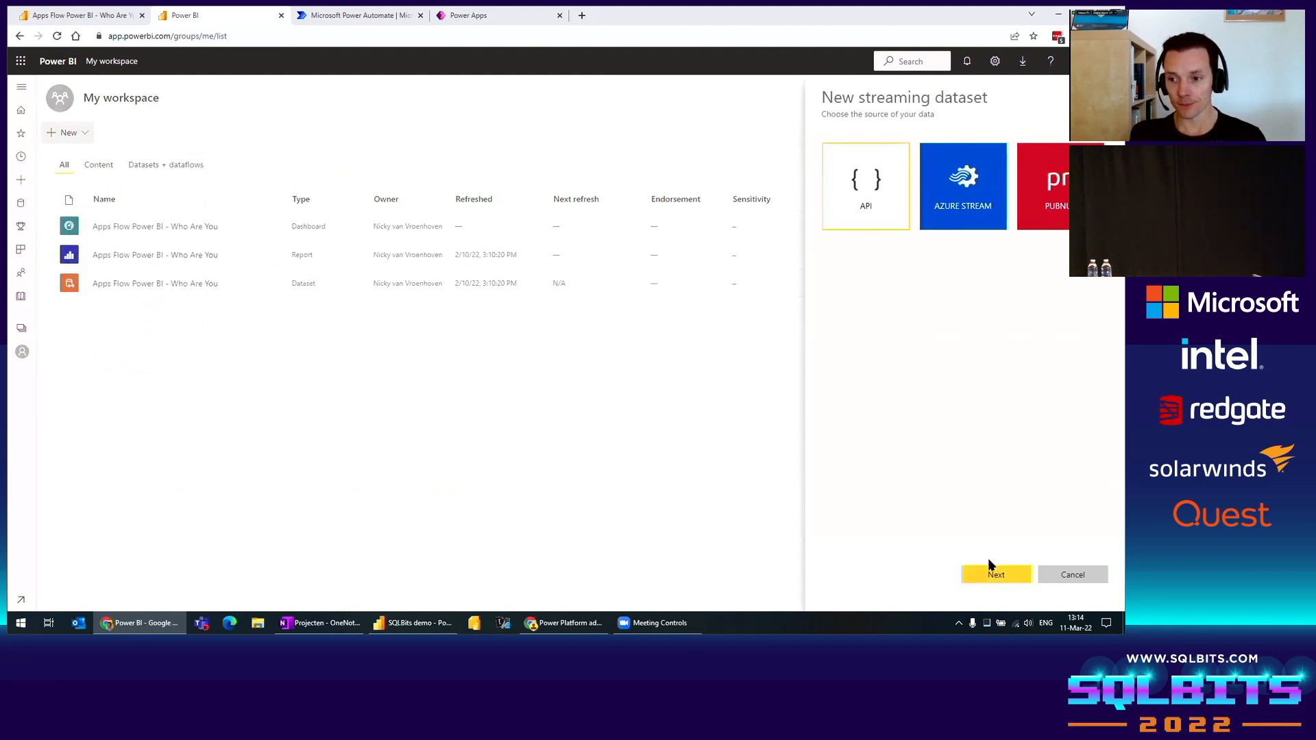
pyautogui.click(994, 573)
pyautogui.click(863, 204)
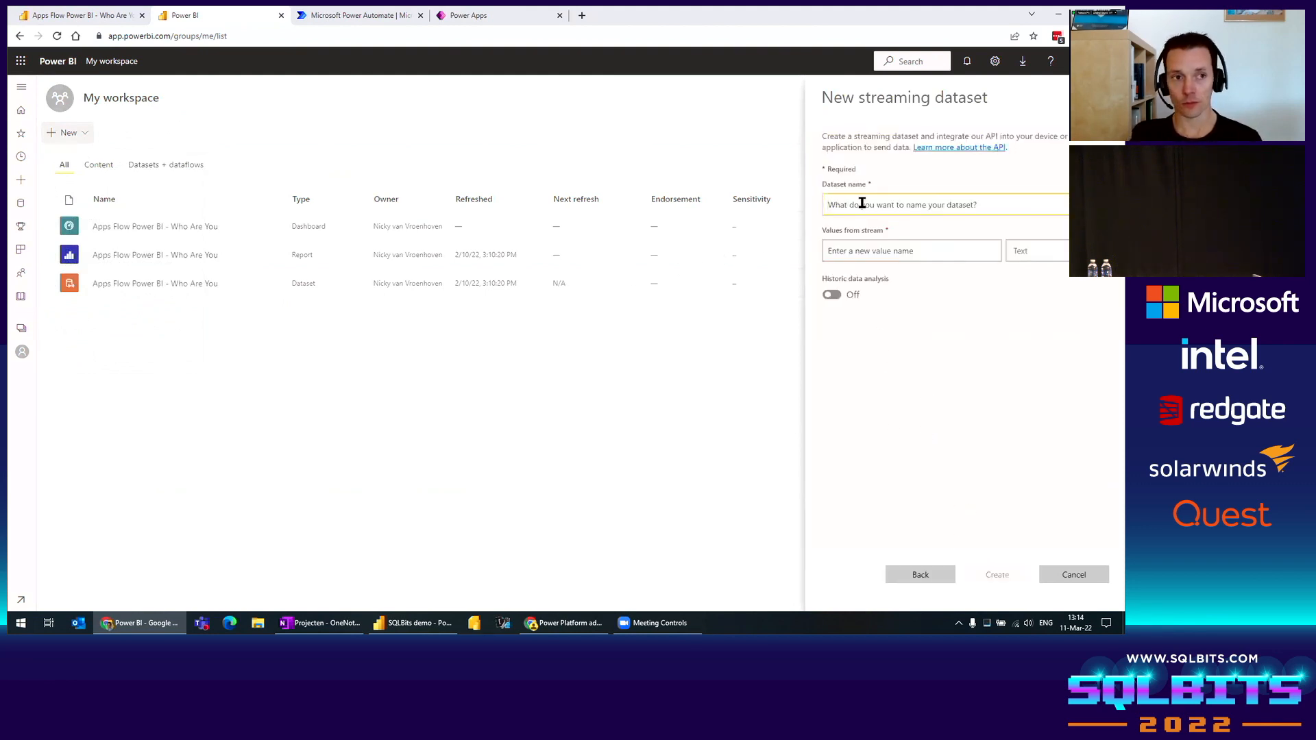
pyautogui.write('SQLBits demo')
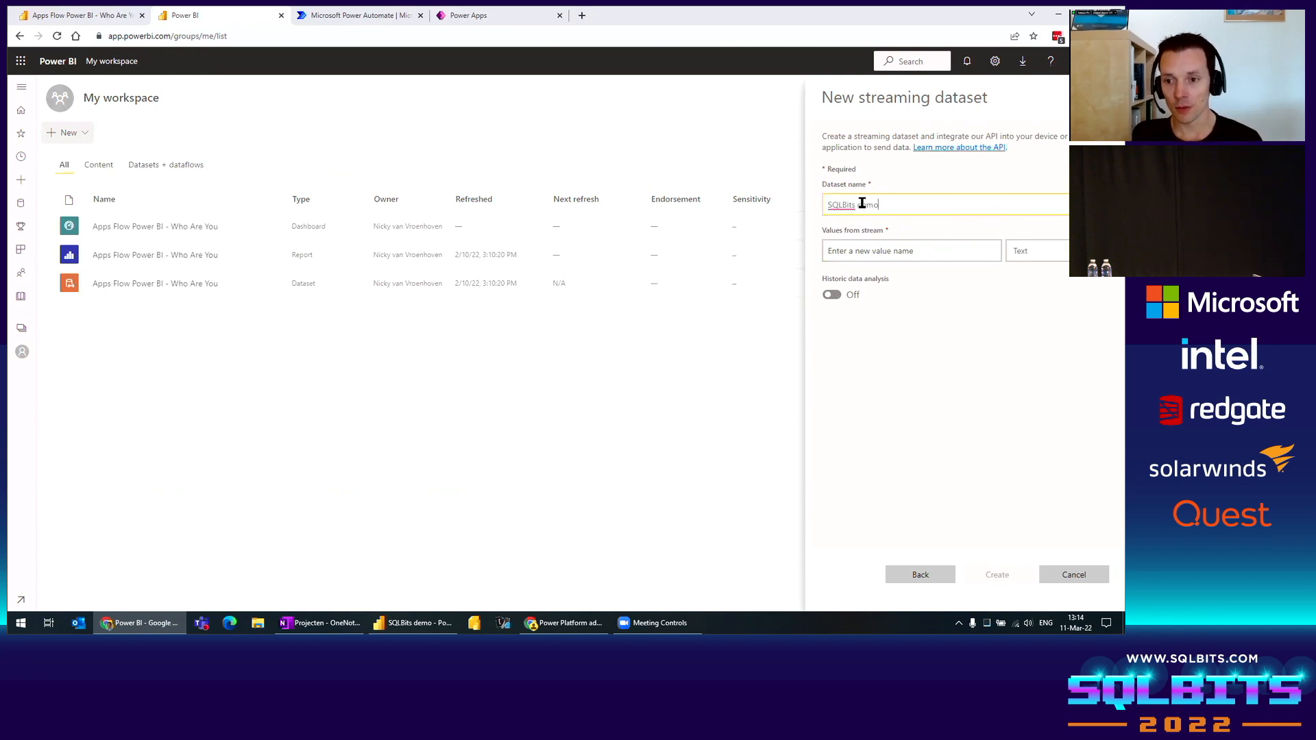
# Step: Add a stream value called Name with type Text and review the available data types
pyautogui.click(920, 250)
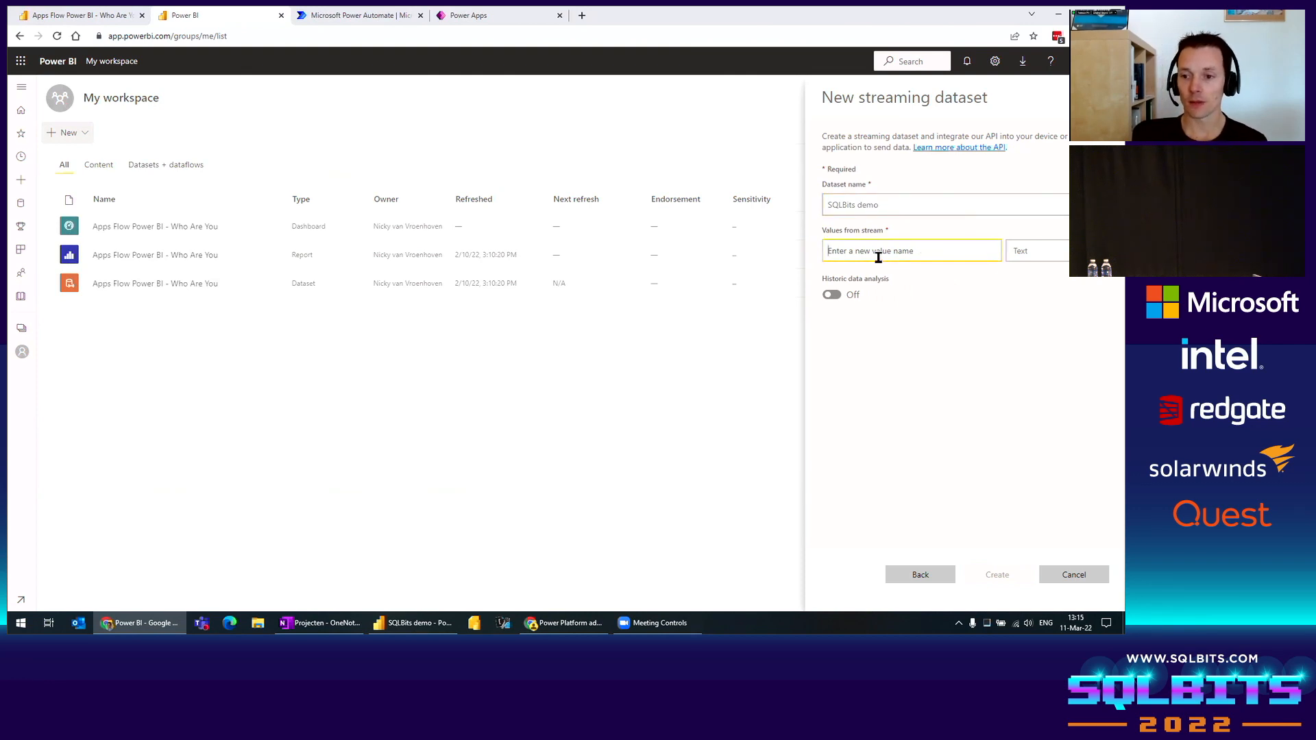
pyautogui.write('Name')
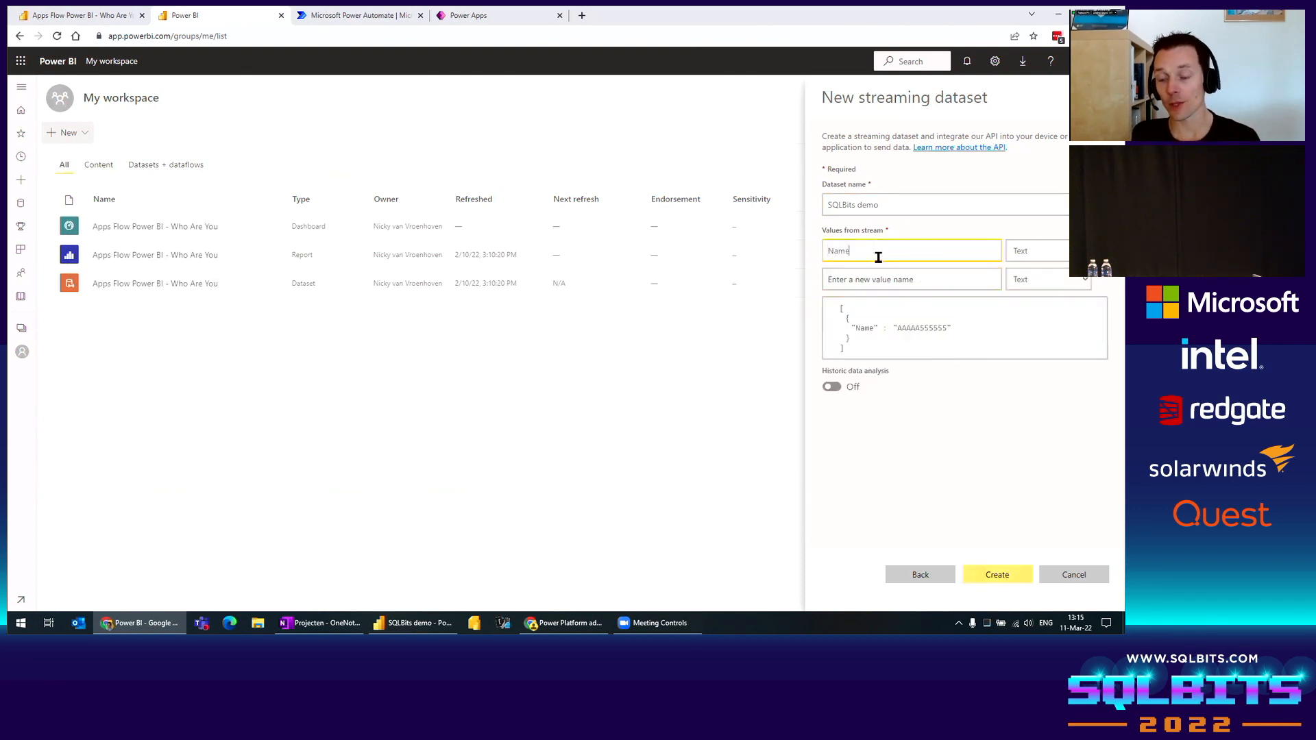
pyautogui.press('Tab')
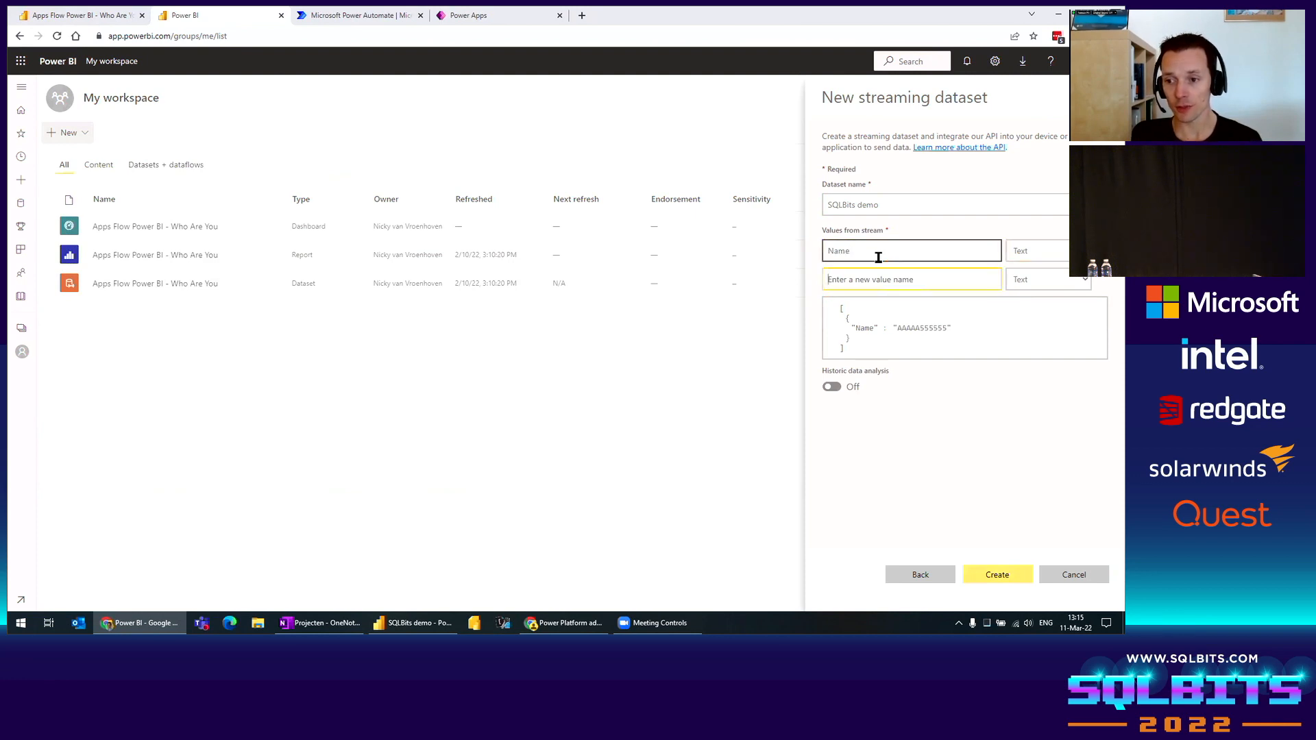
pyautogui.click(1021, 252)
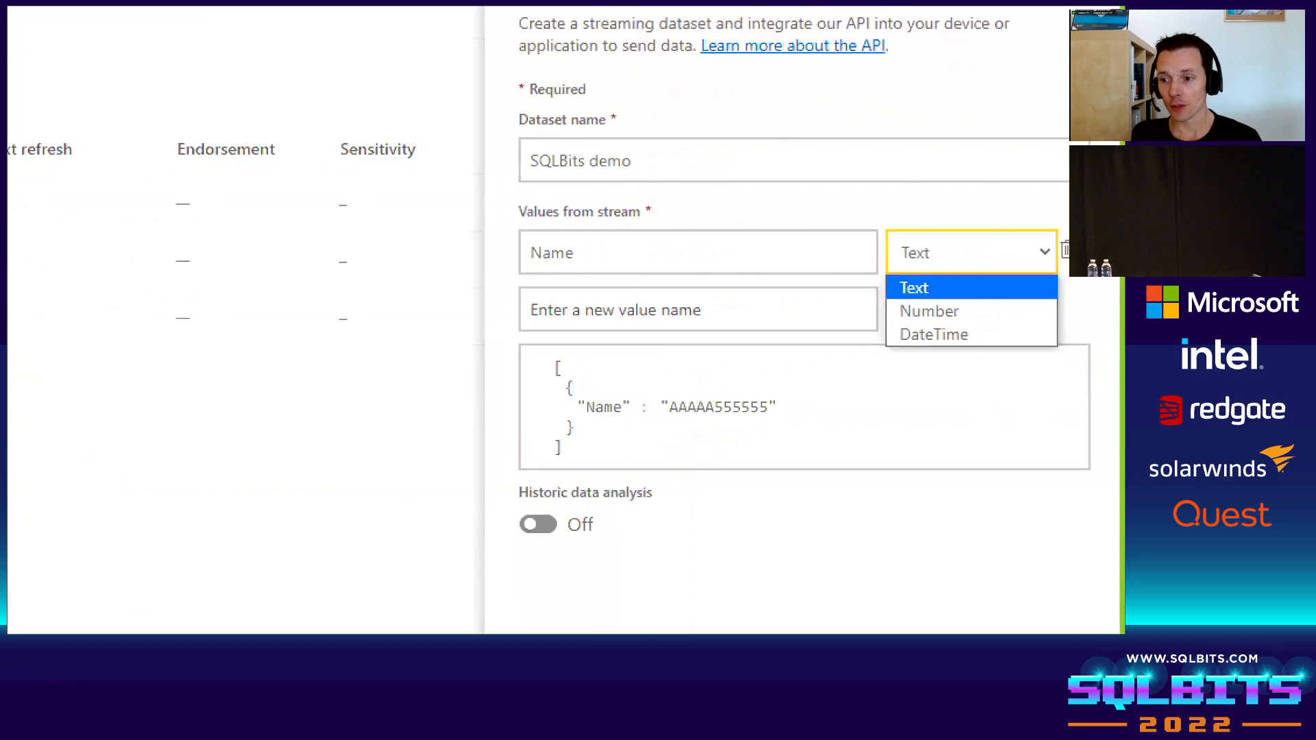
pyautogui.moveTo(885, 248); pyautogui.dragTo(1013, 339)
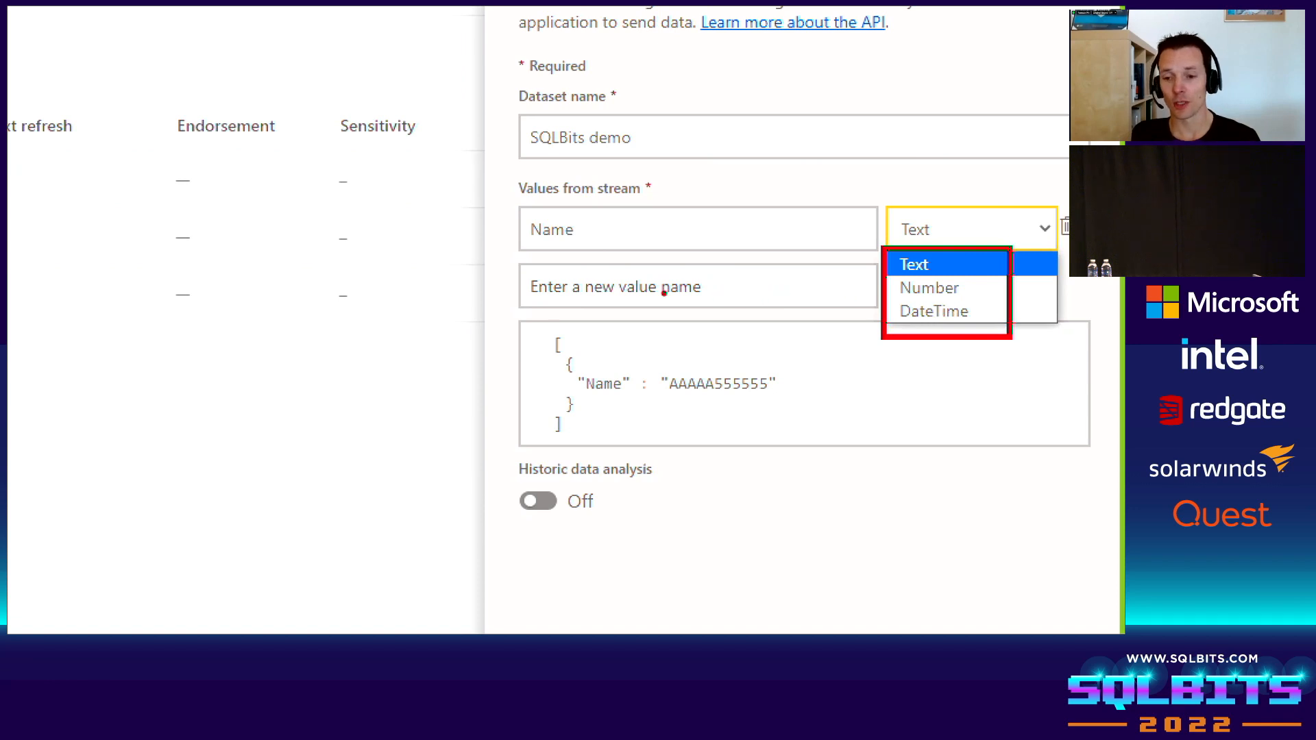
pyautogui.press('Escape')
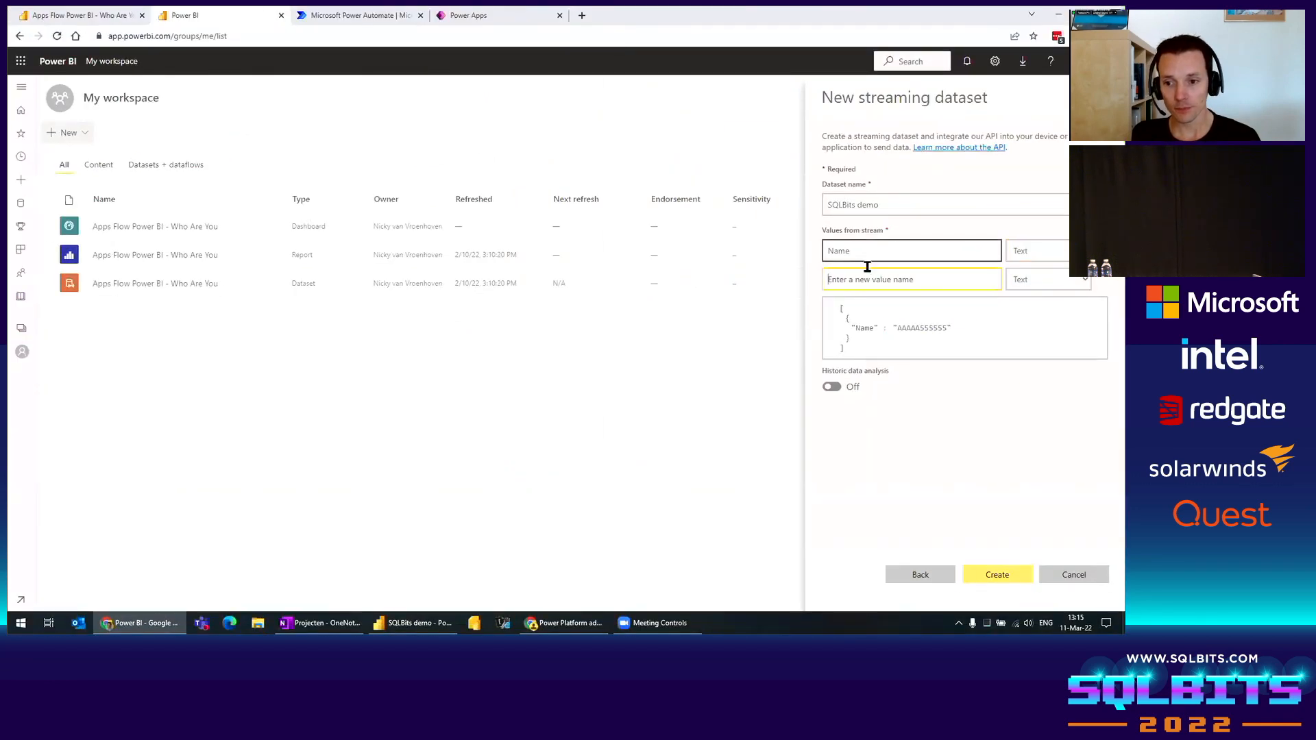
# Step: Add a second stream value called Score with type Number
pyautogui.click(864, 279)
pyautogui.write('Score')
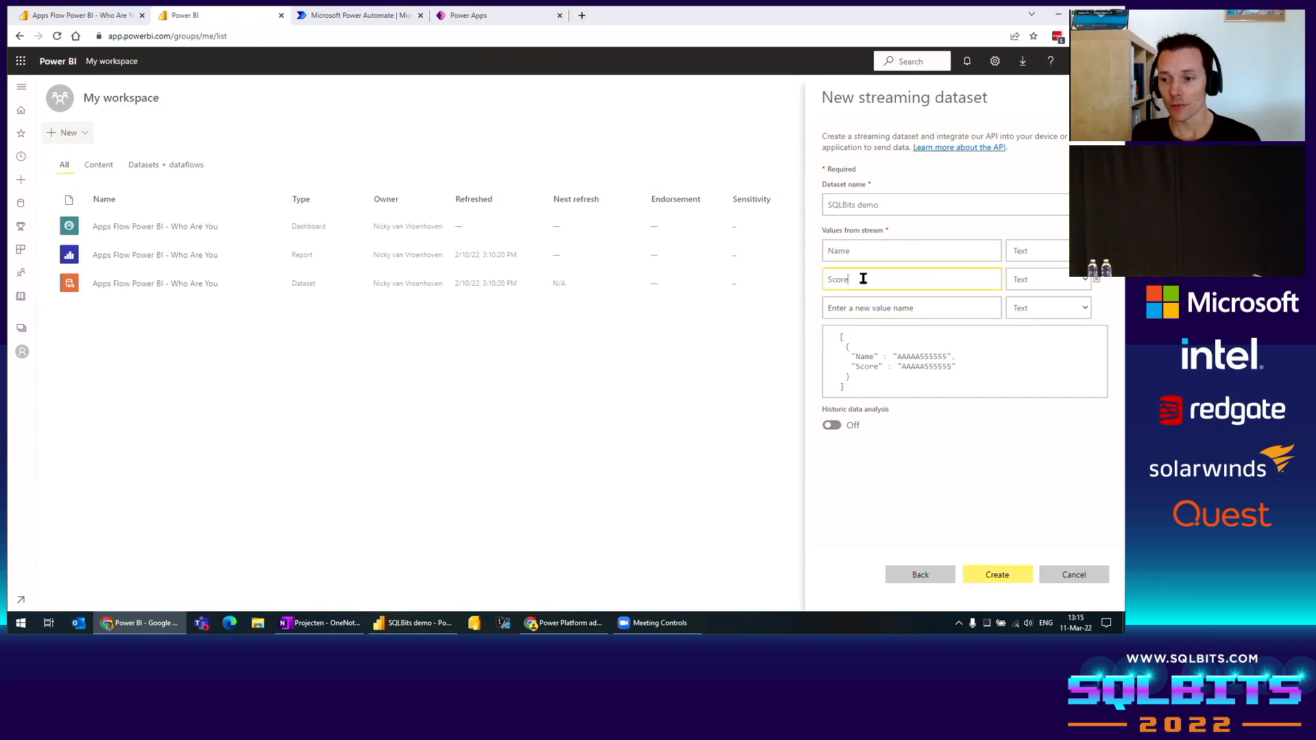
pyautogui.press('Tab')
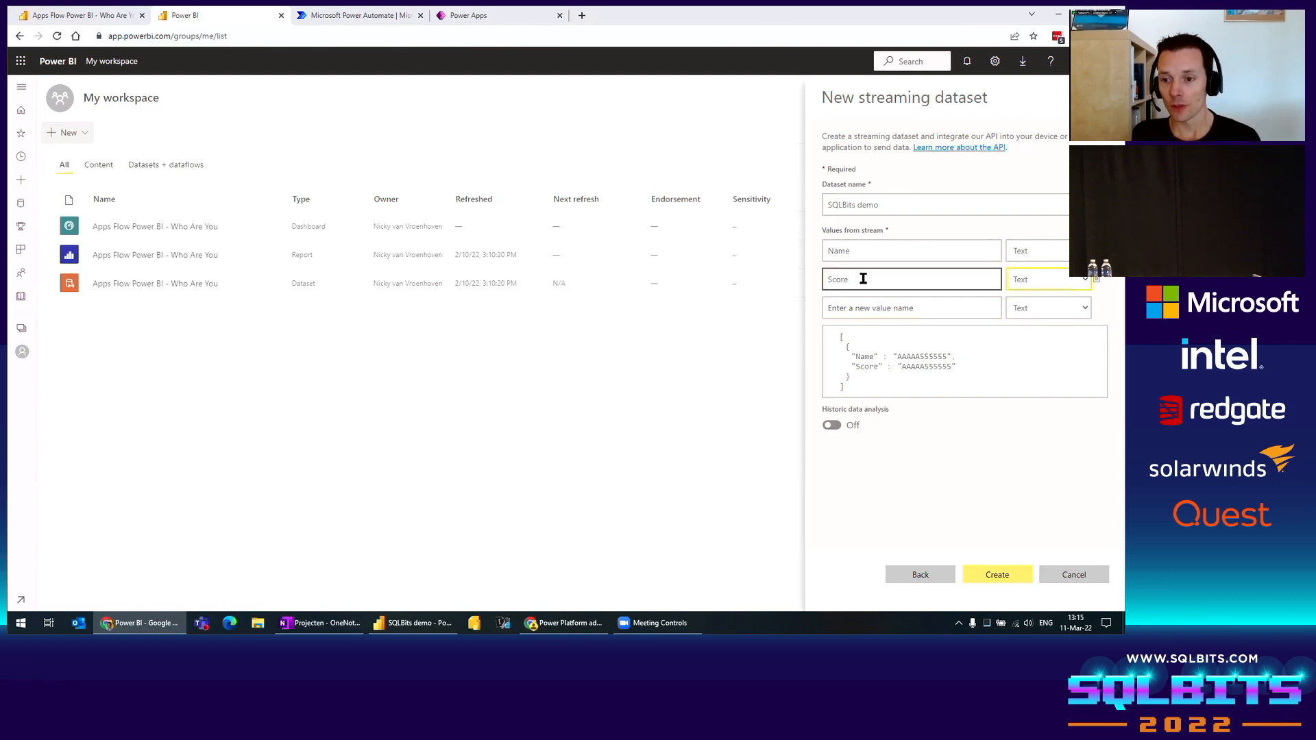
pyautogui.press('Down')
# Step: Add a third stream value called DateTime with type DateTime
pyautogui.click(863, 308)
pyautogui.write('Da')
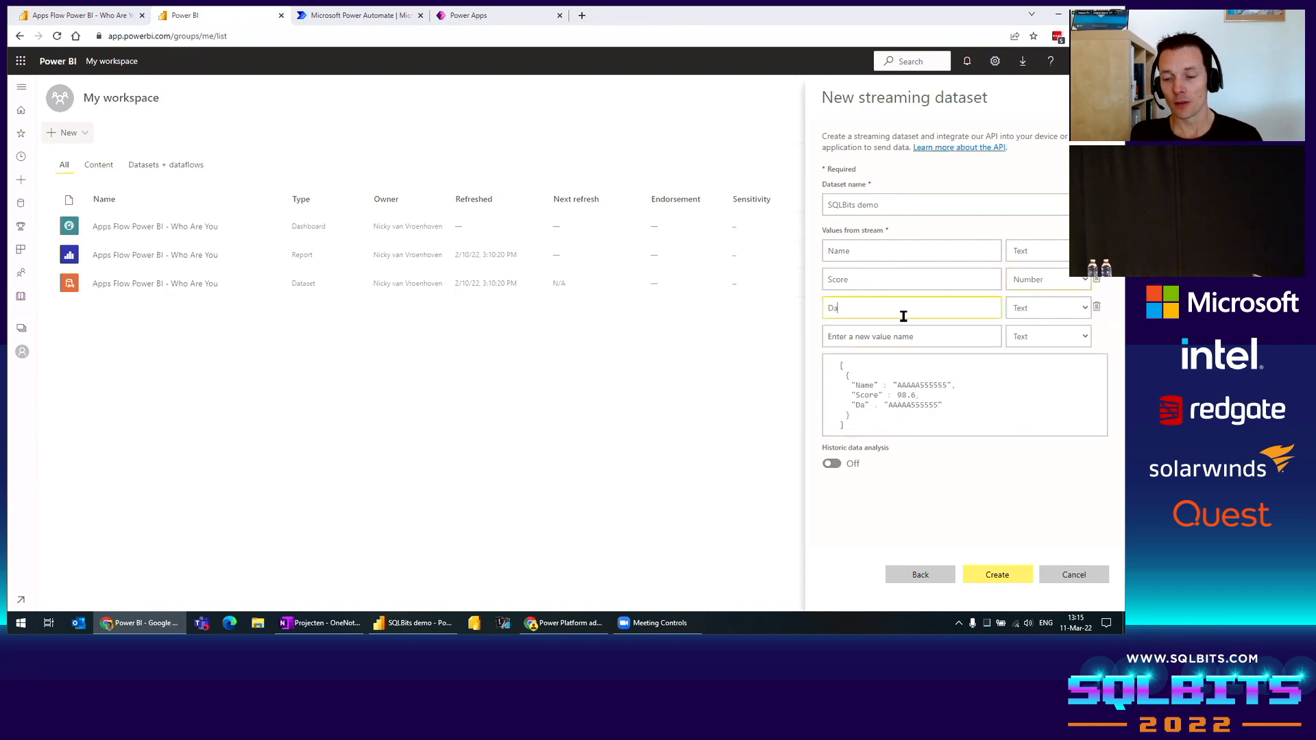
pyautogui.write('teTime')
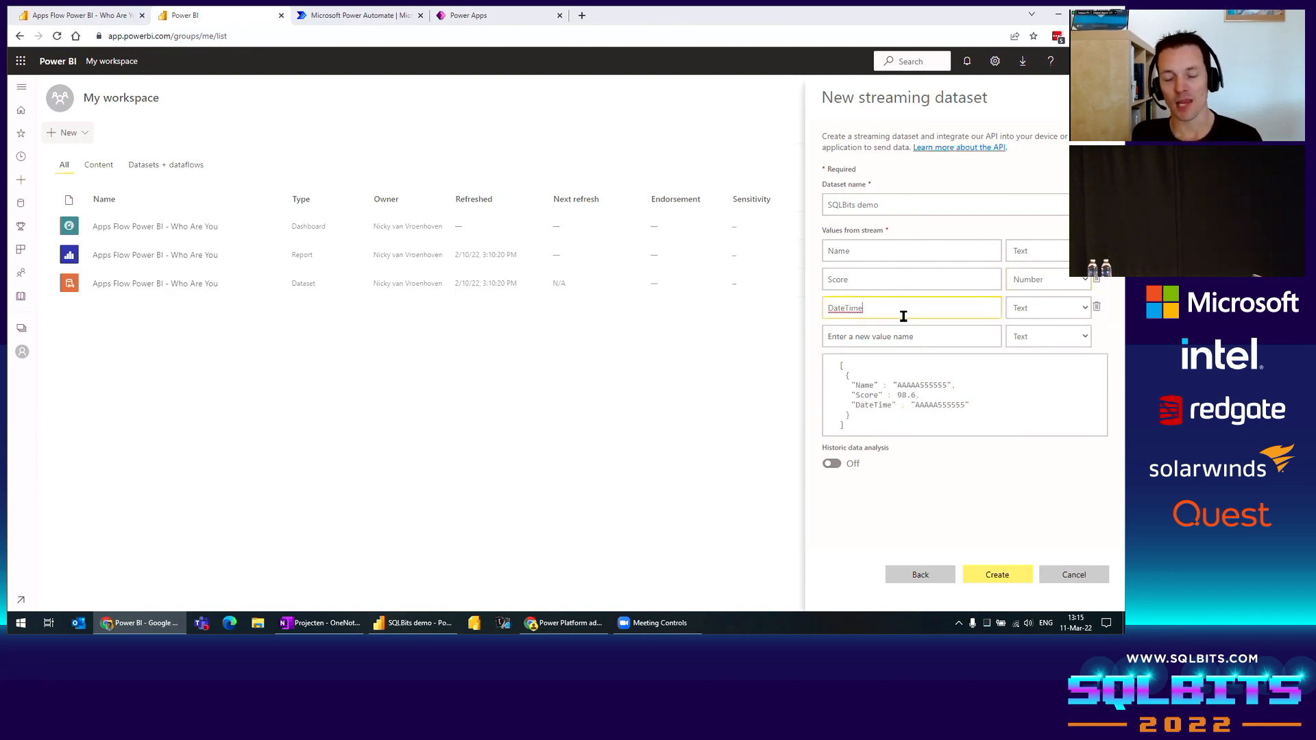
pyautogui.click(1055, 308)
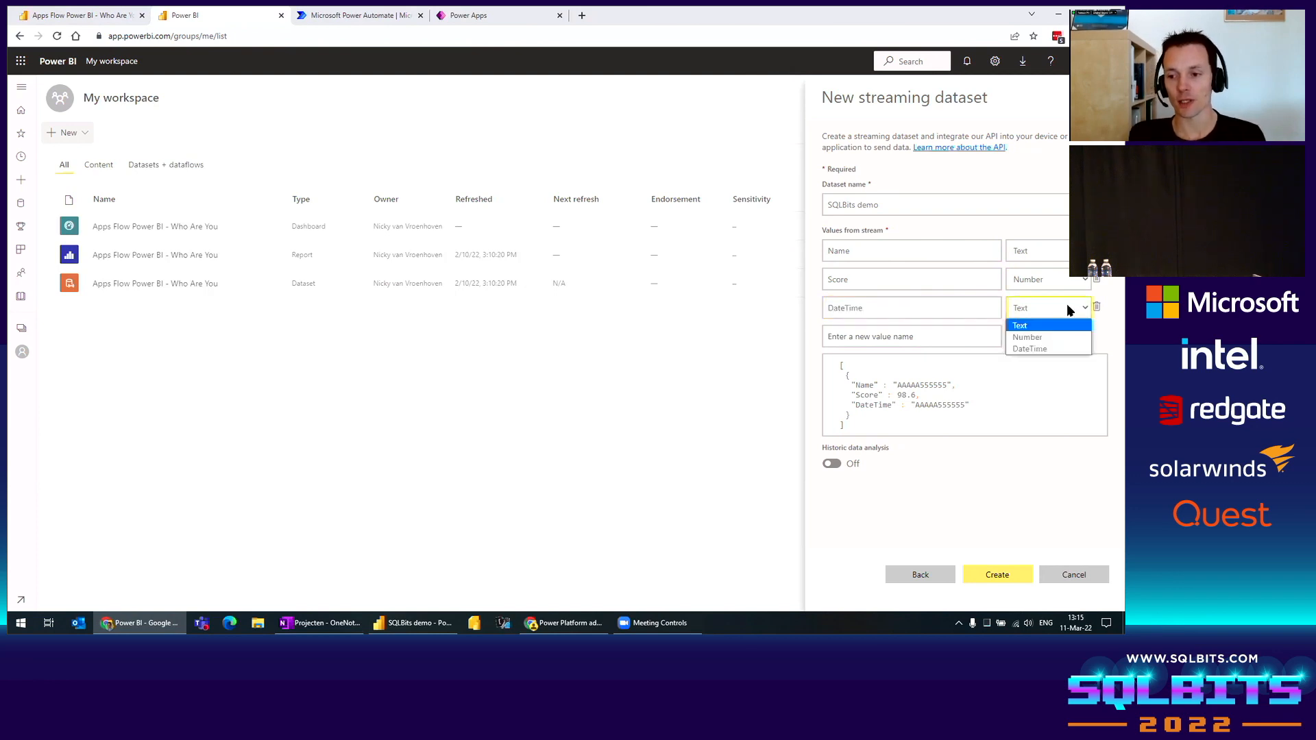
pyautogui.click(1048, 350)
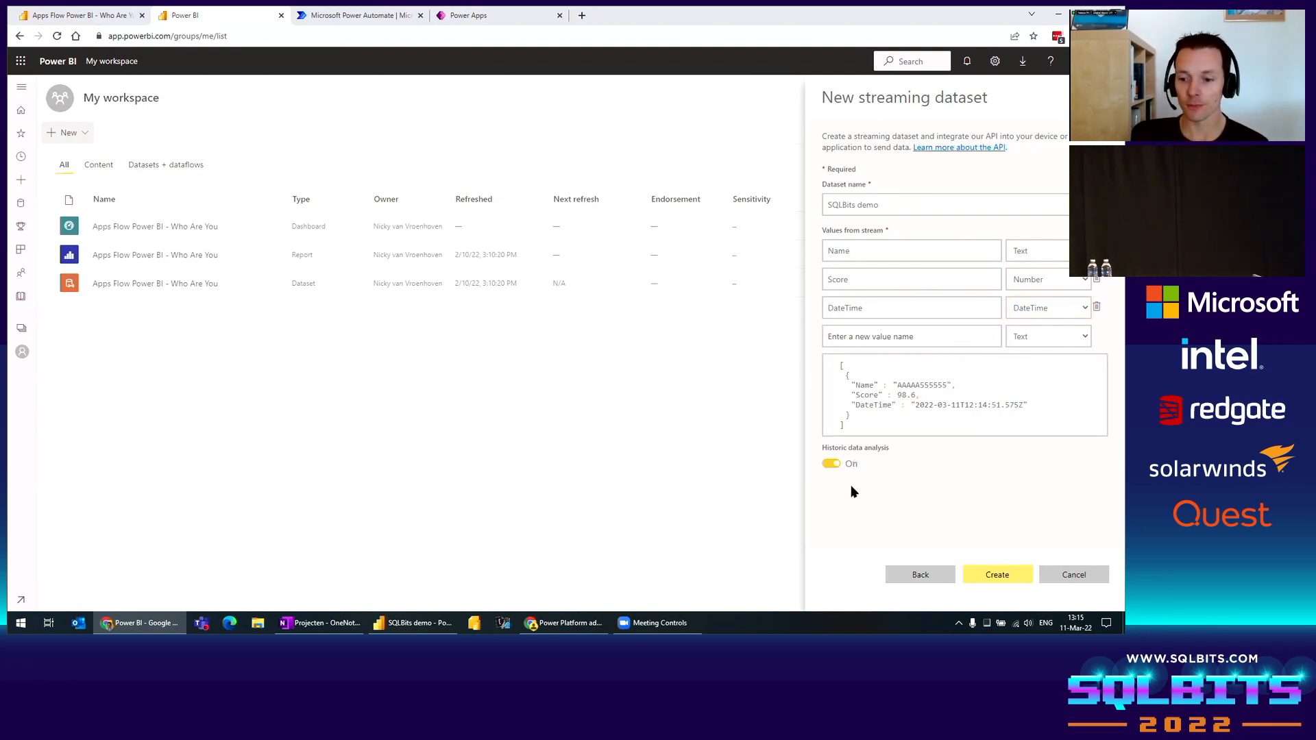
# Step: Switch on historic data analysis, create the streaming dataset and close its summary
pyautogui.click(833, 463)
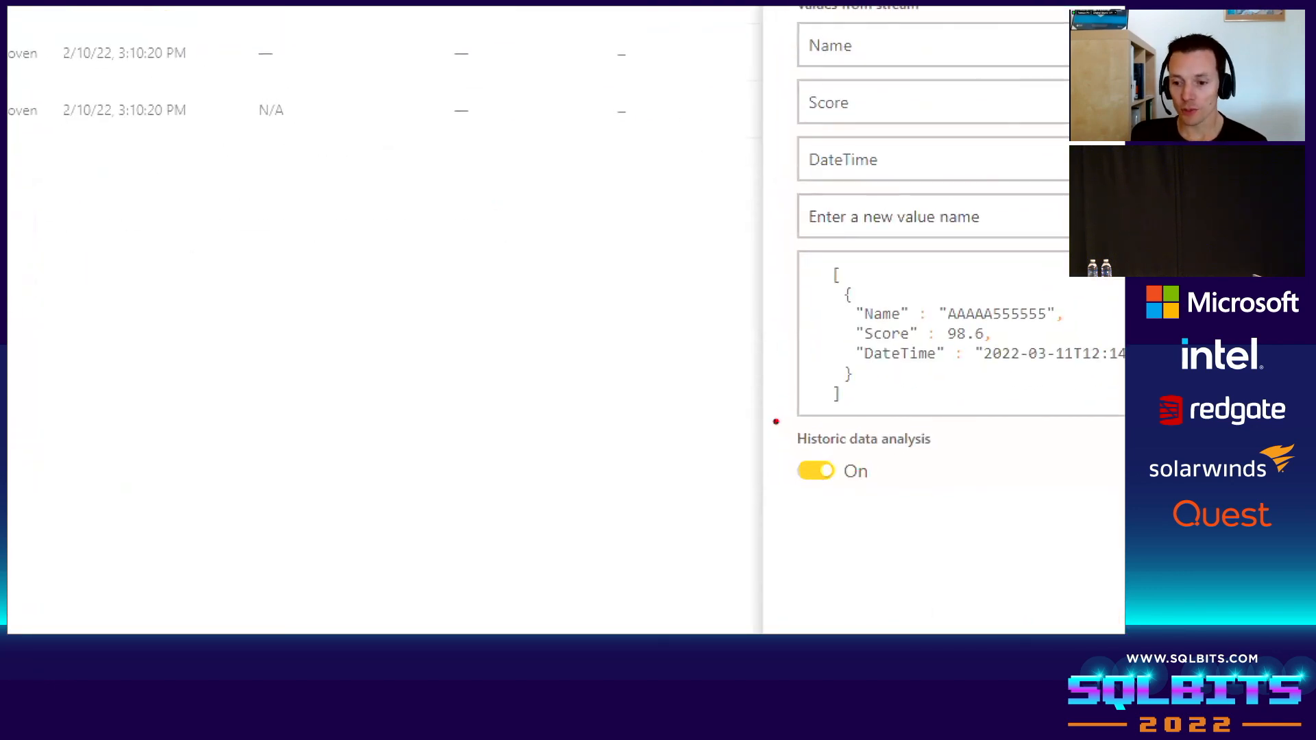
pyautogui.moveTo(776, 421); pyautogui.dragTo(965, 501)
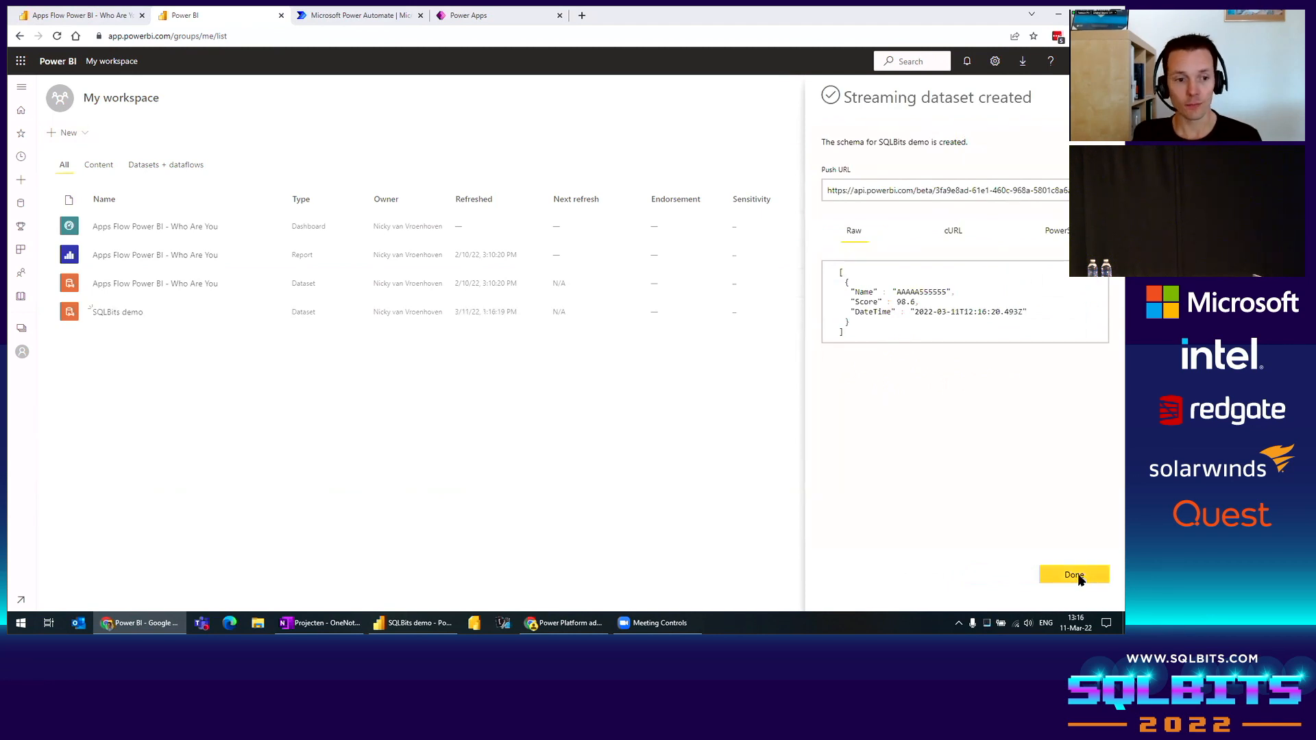
pyautogui.click(1074, 575)
# Step: Edit the SQLBits demo dataset to switch on historic data analysis and save it
pyautogui.click(272, 312)
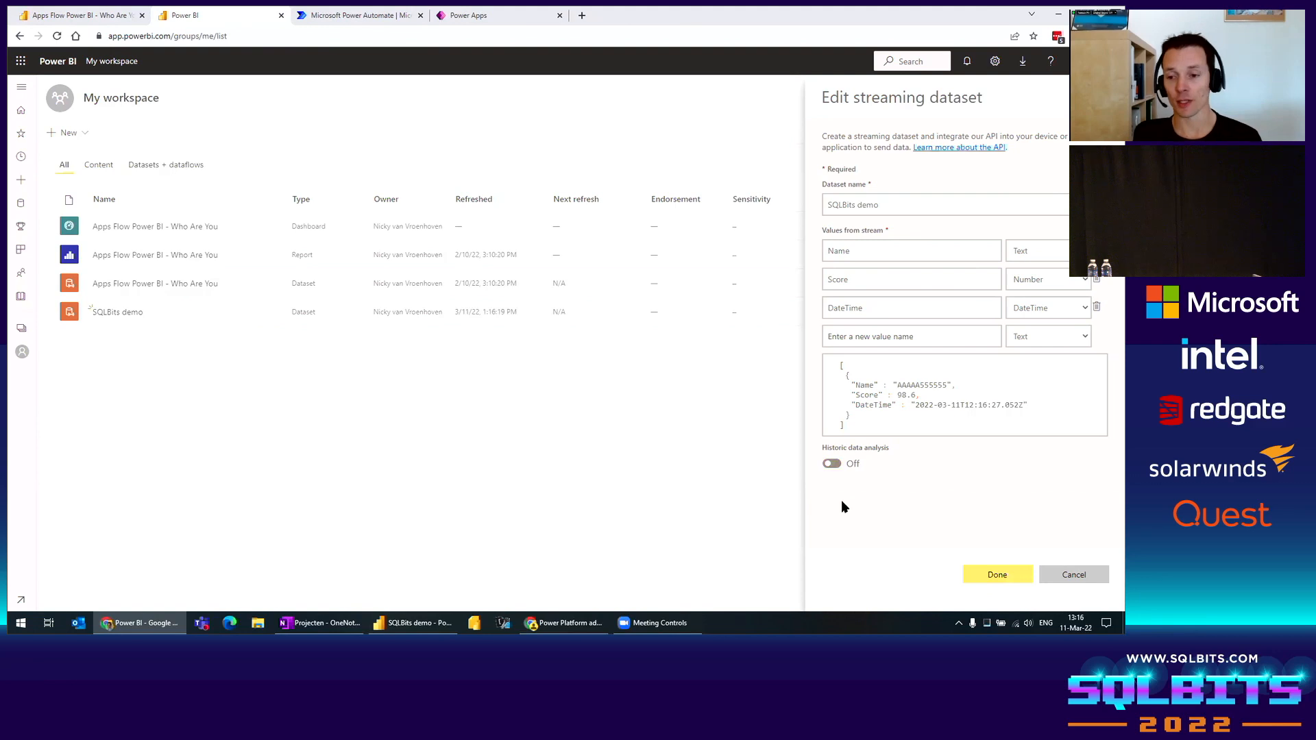
pyautogui.click(836, 466)
pyautogui.click(1004, 576)
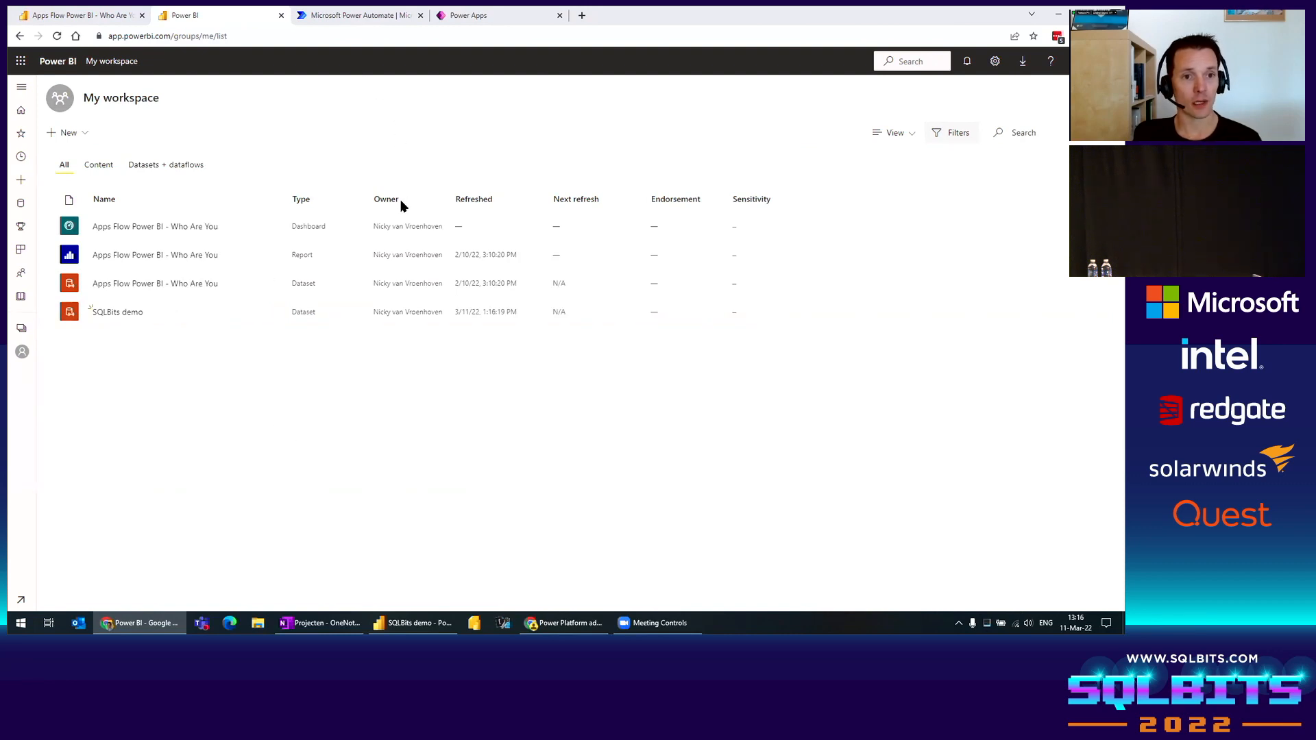
# Step: Switch to Power Automate and open the page for creating a new flow
pyautogui.hotkey('ctrl', 'Tab')
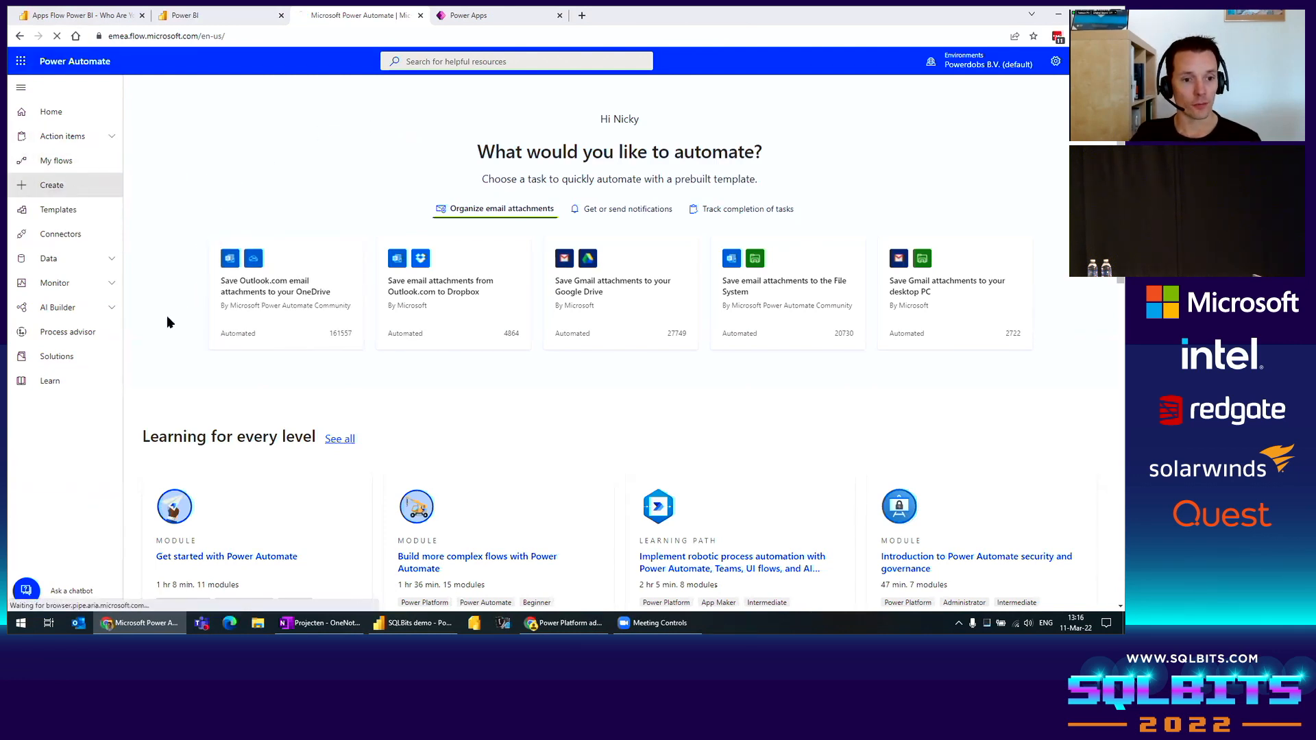
pyautogui.click(245, 343)
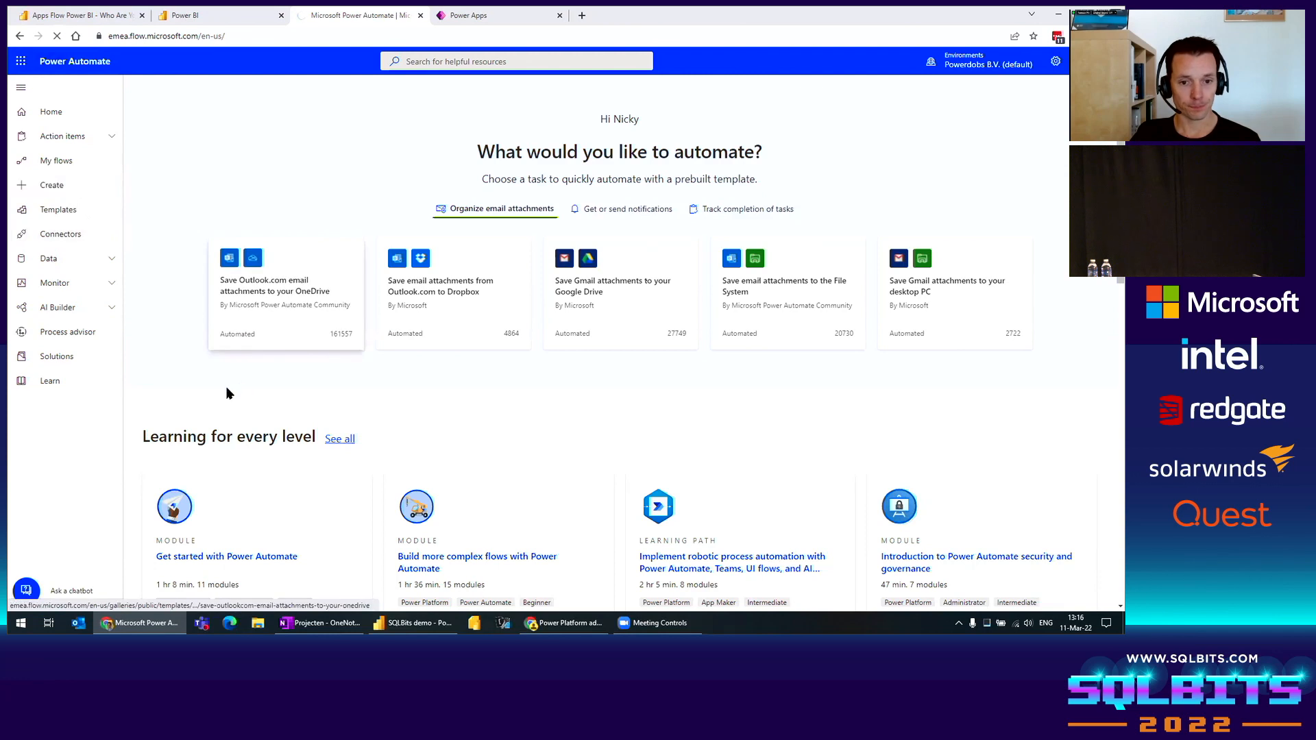
pyautogui.click(79, 194)
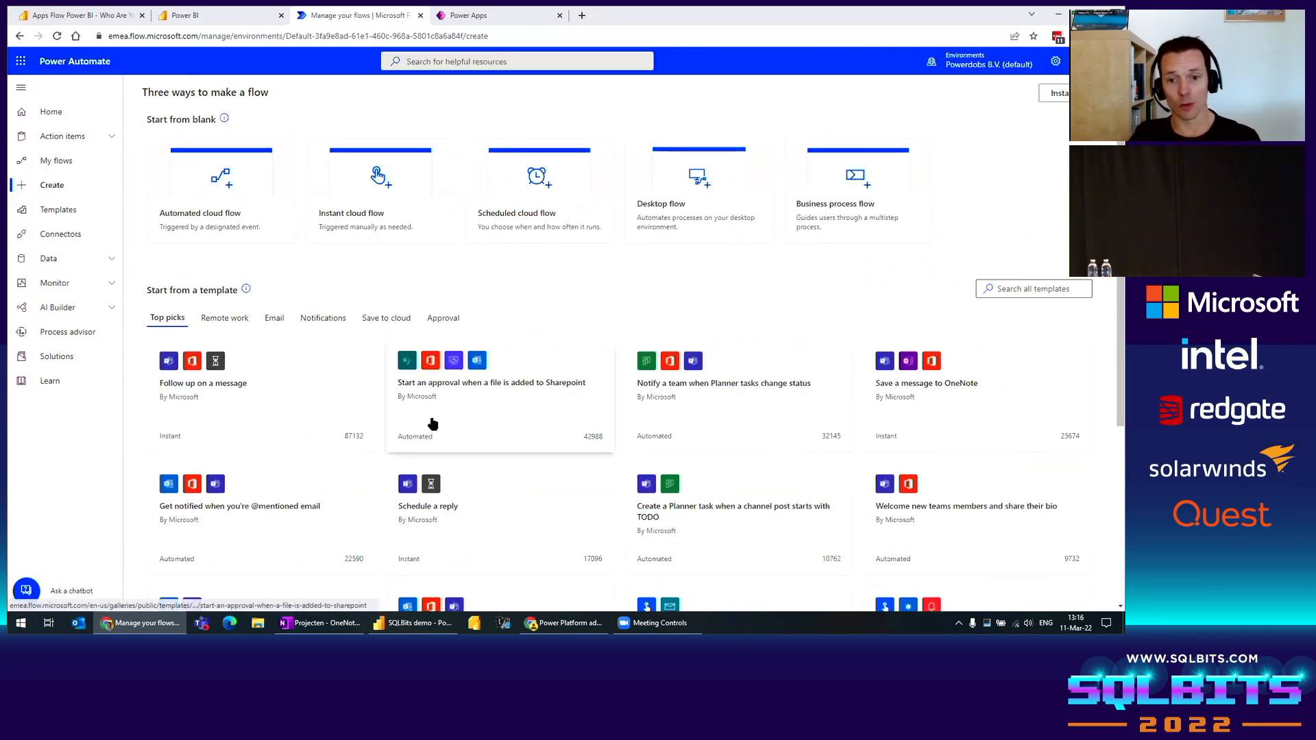
# Step: Create an instant cloud flow named SQLBits demo that is triggered by PowerApps
pyautogui.scroll(-1, 353, 414)
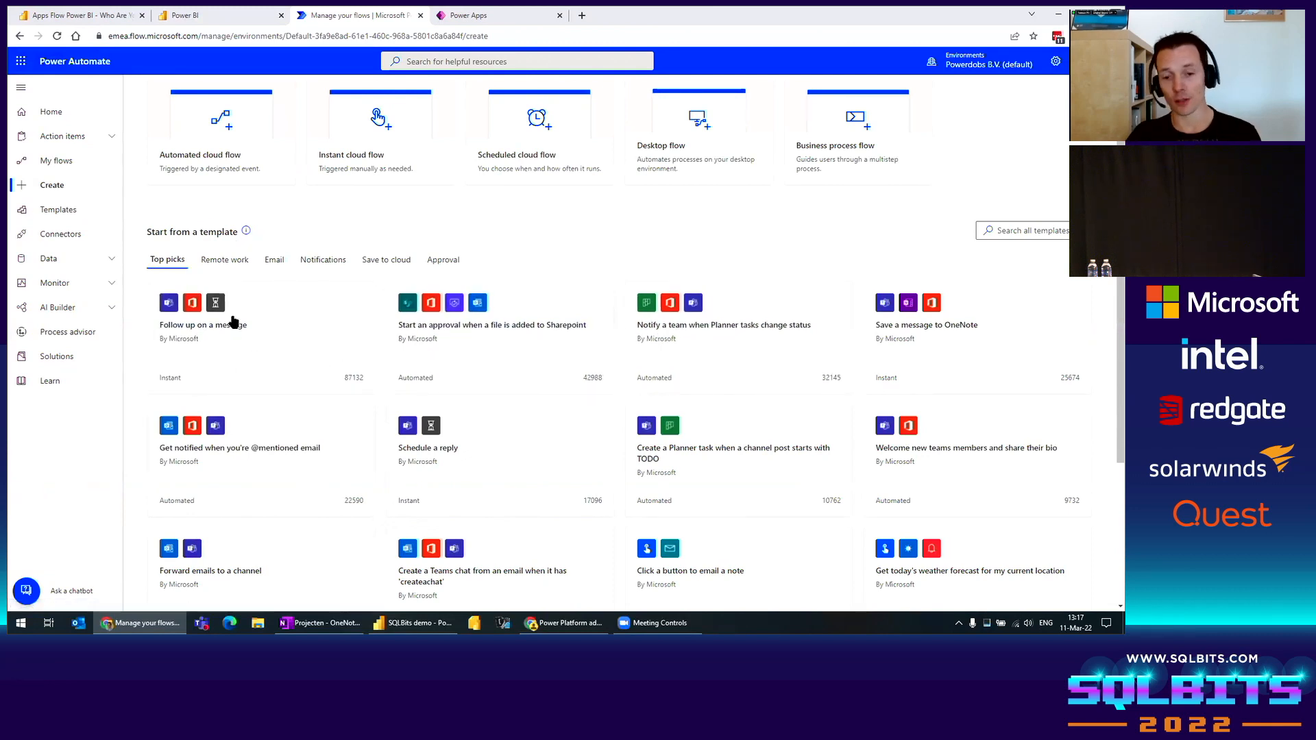
pyautogui.scroll(-3, 519, 343)
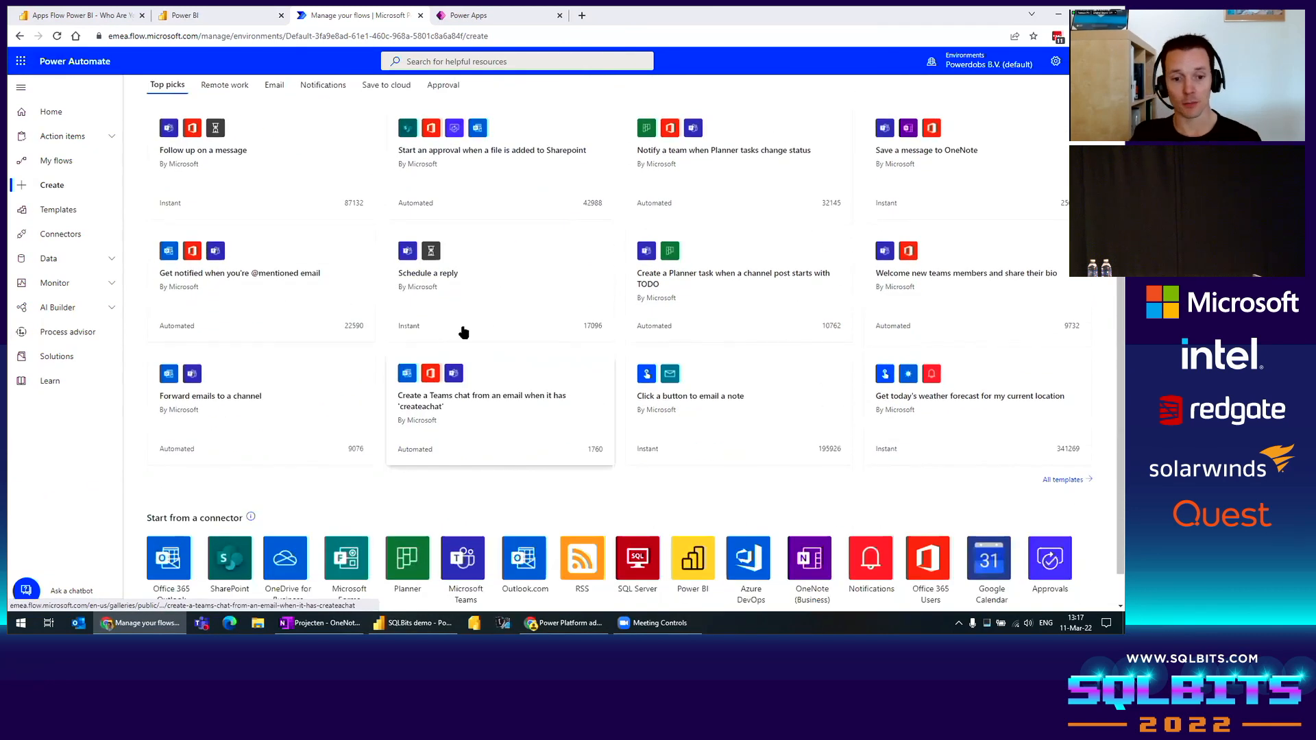
pyautogui.scroll(3, 384, 380)
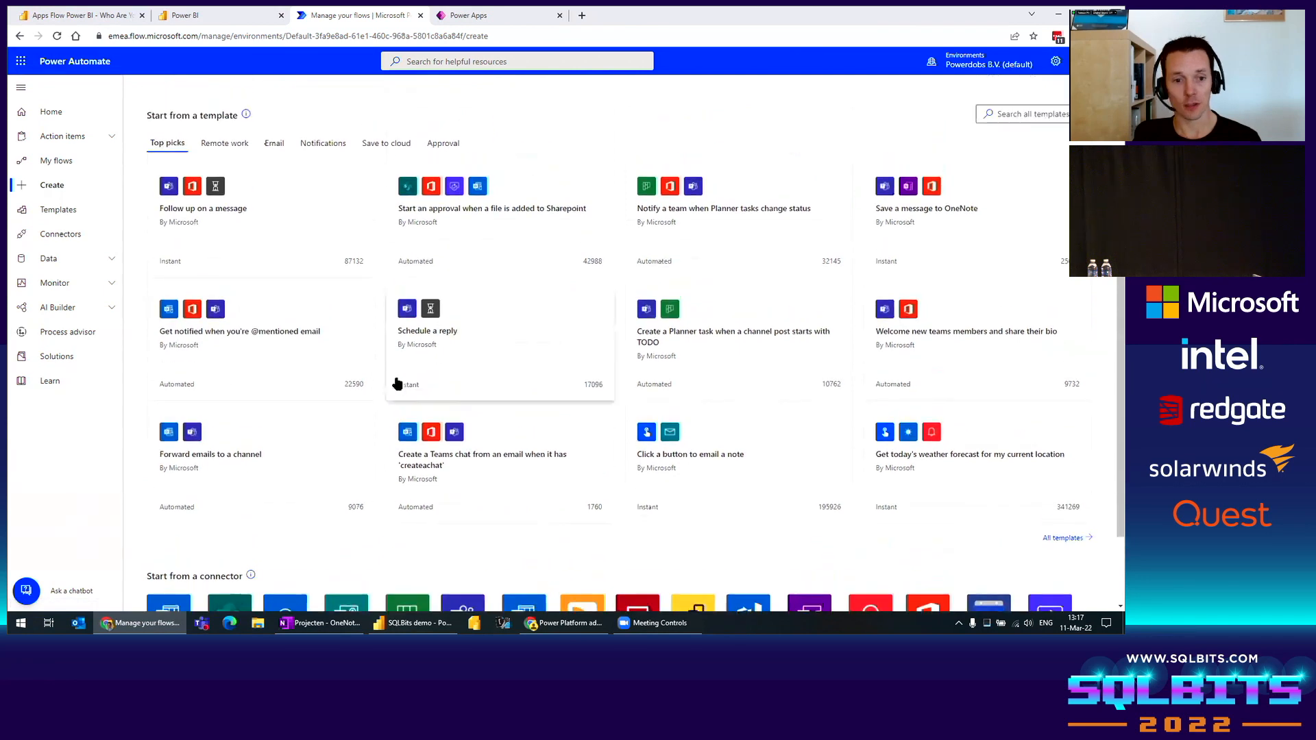
pyautogui.scroll(1, 360, 281)
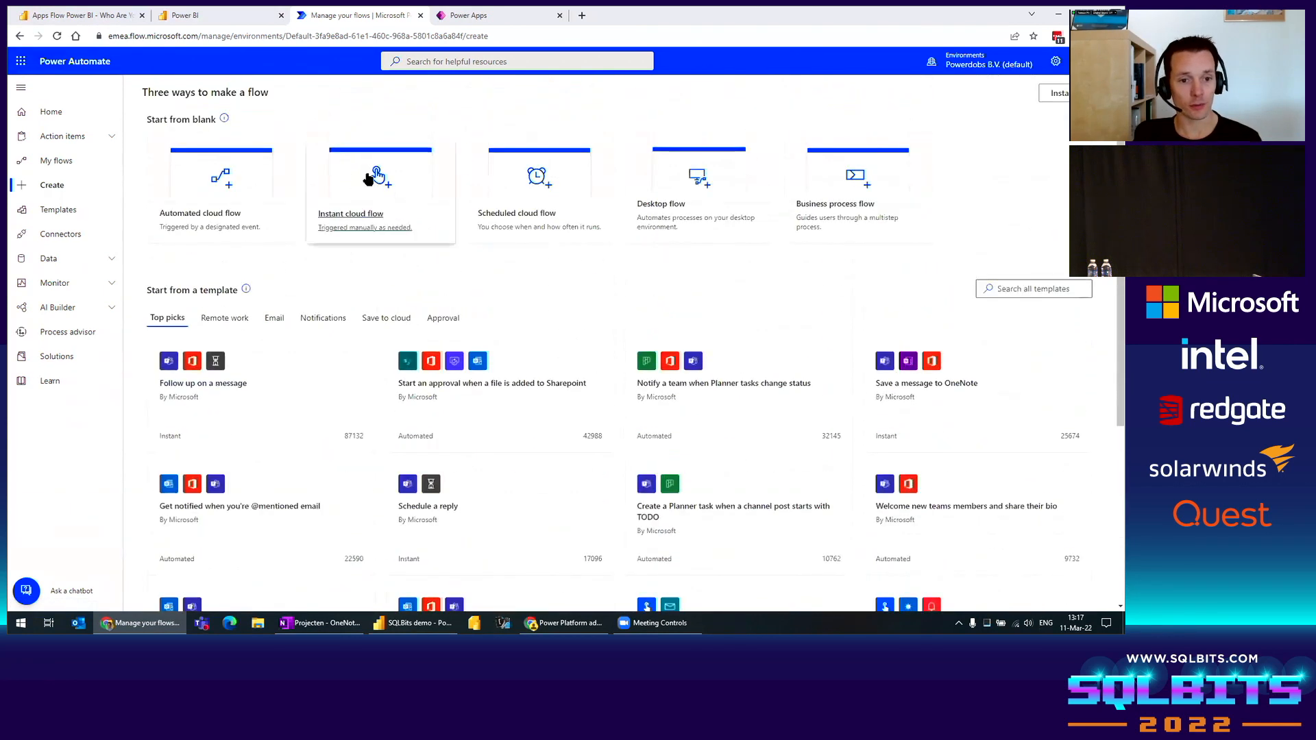
pyautogui.click(356, 220)
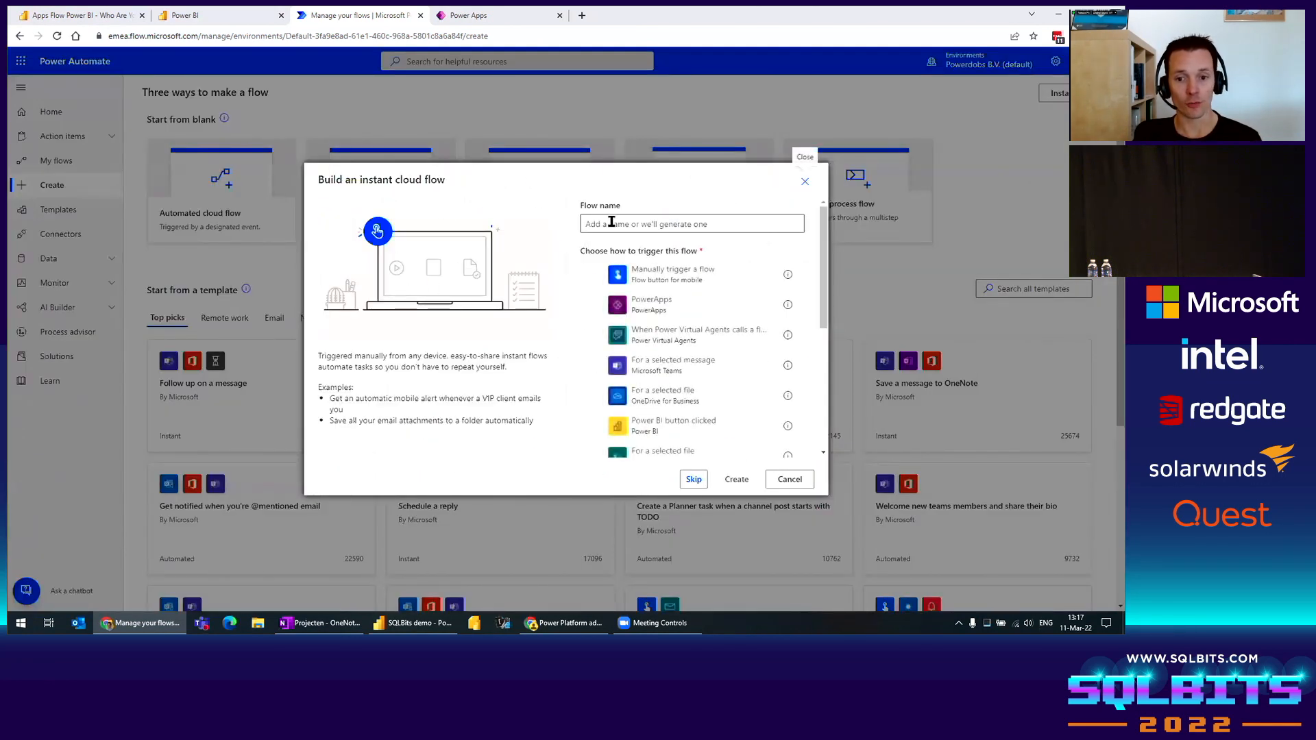
pyautogui.click(639, 223)
pyautogui.write('SQL')
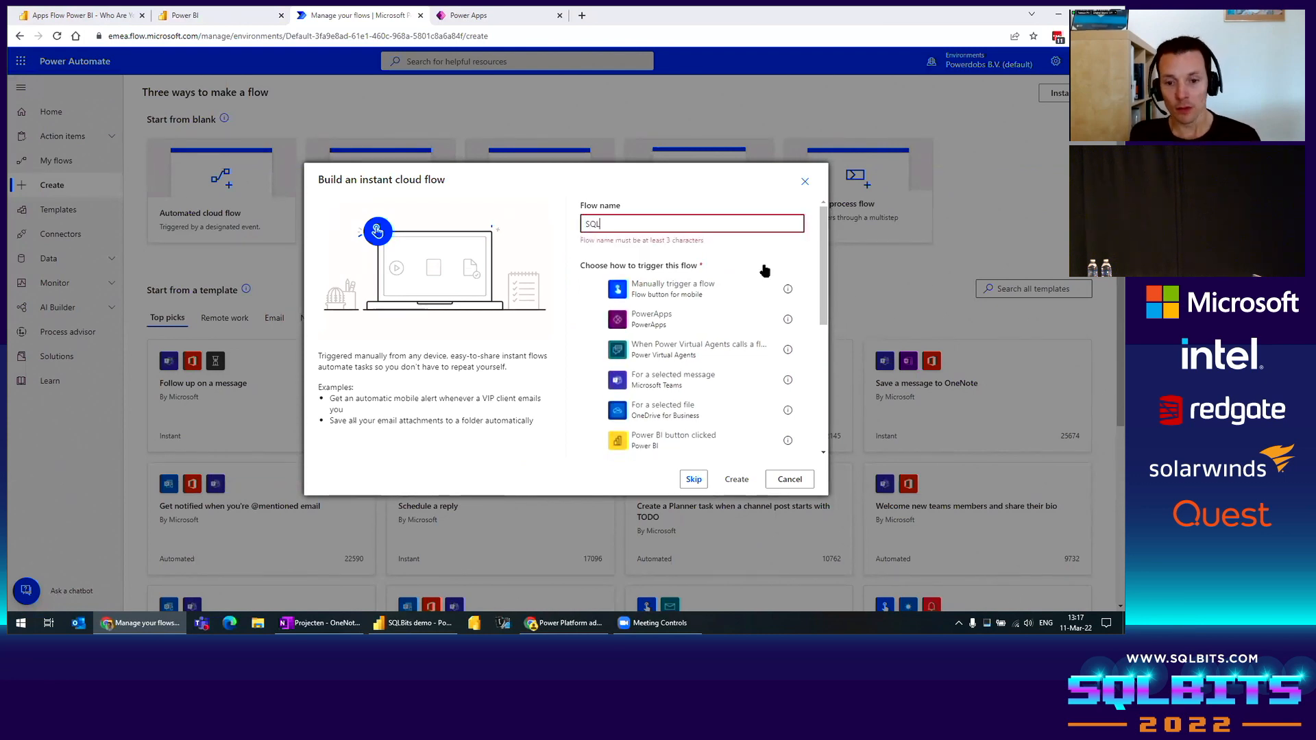
pyautogui.write('Bits demo')
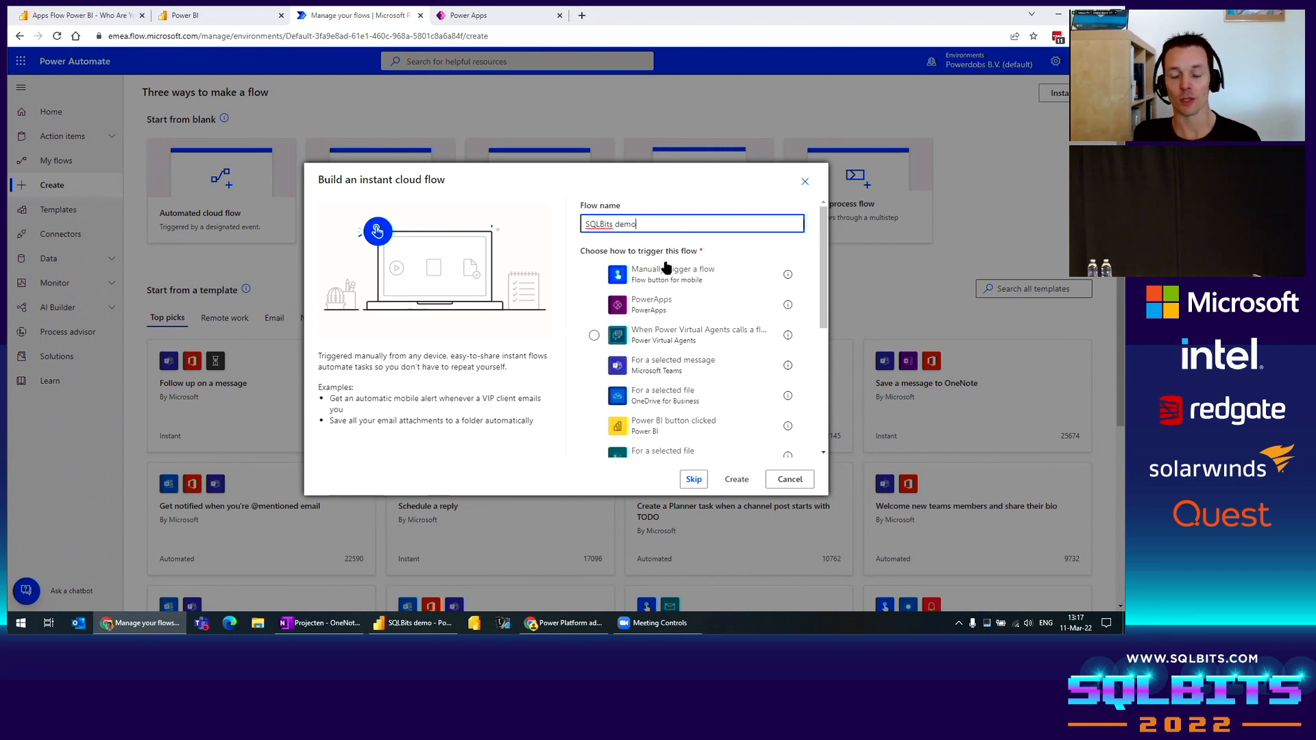
pyautogui.click(638, 306)
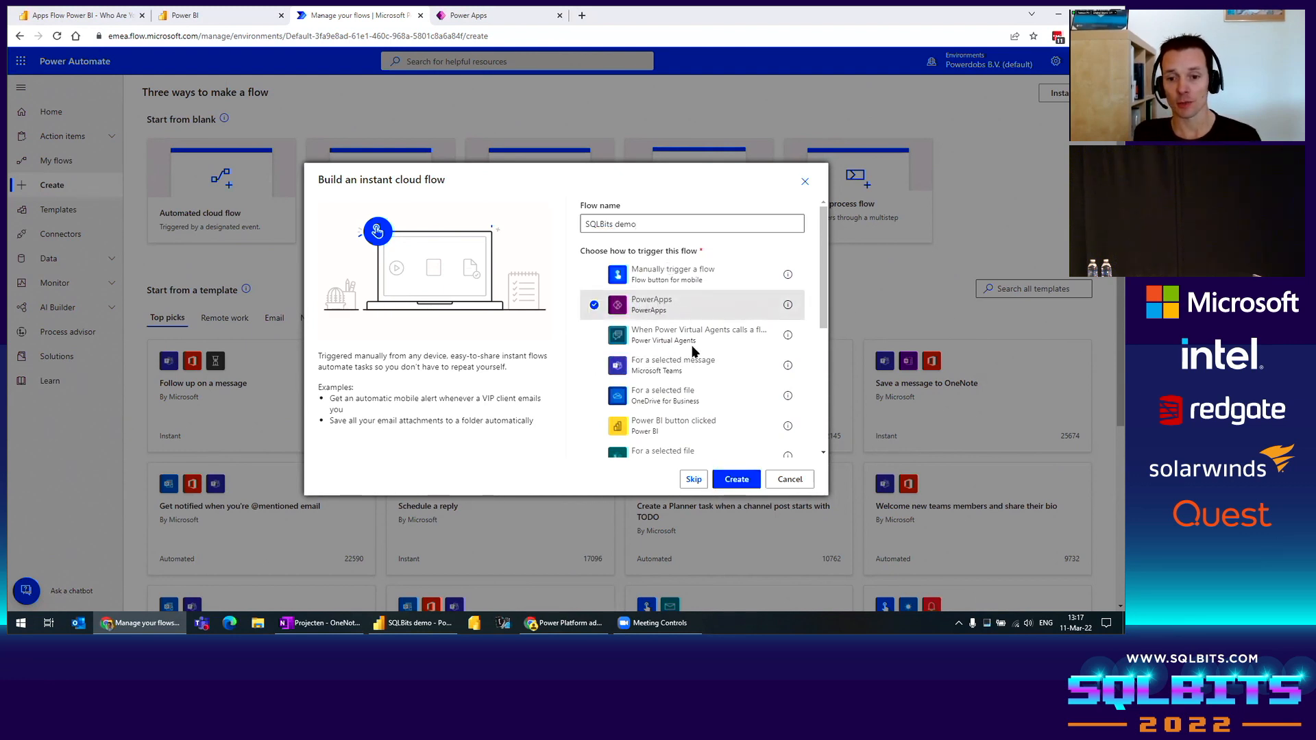
pyautogui.click(738, 480)
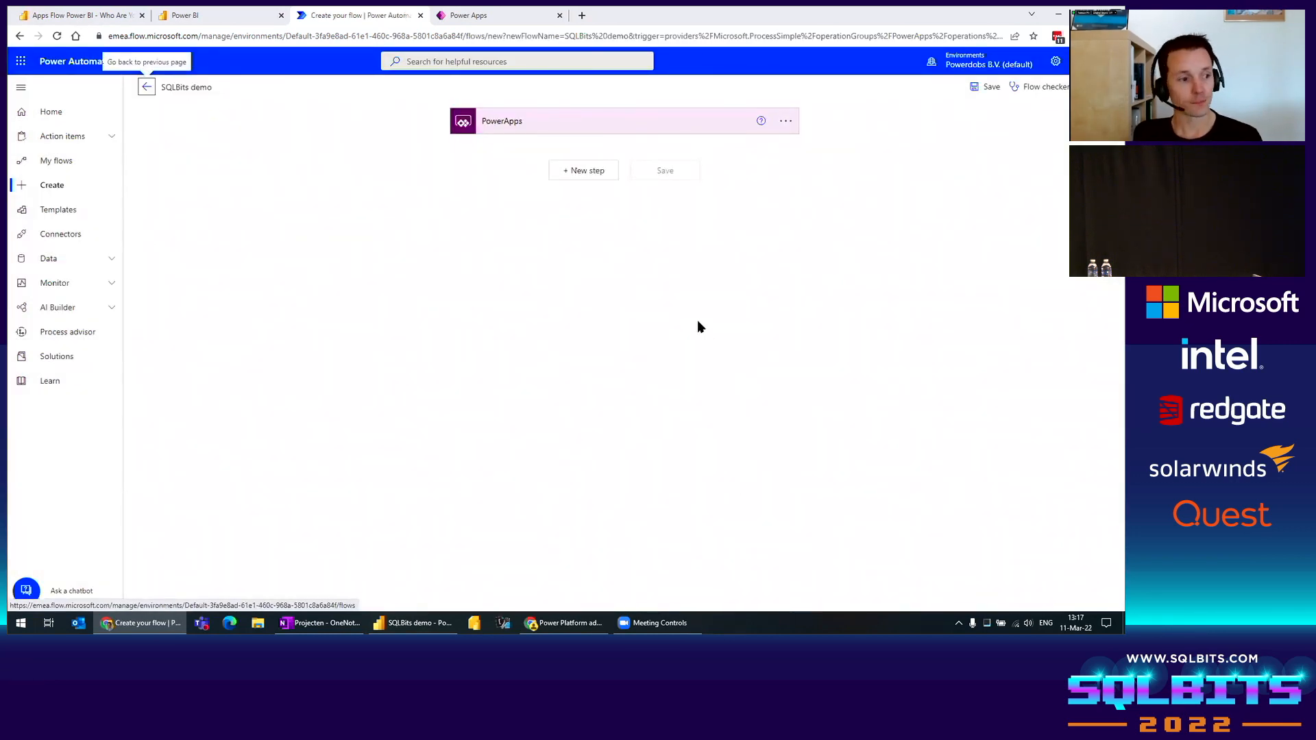
# Step: Add the Power BI action Add rows to a dataset below the PowerApps trigger
pyautogui.click(583, 170)
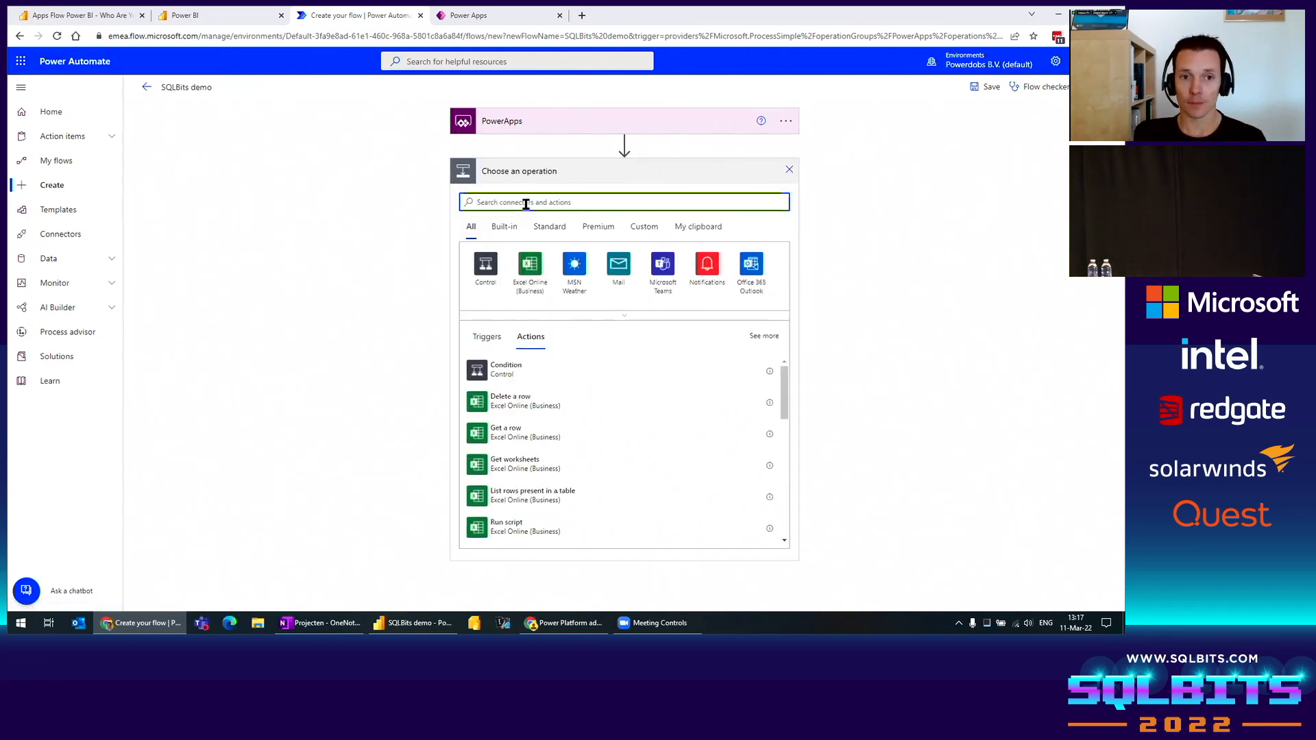
pyautogui.write('power bi')
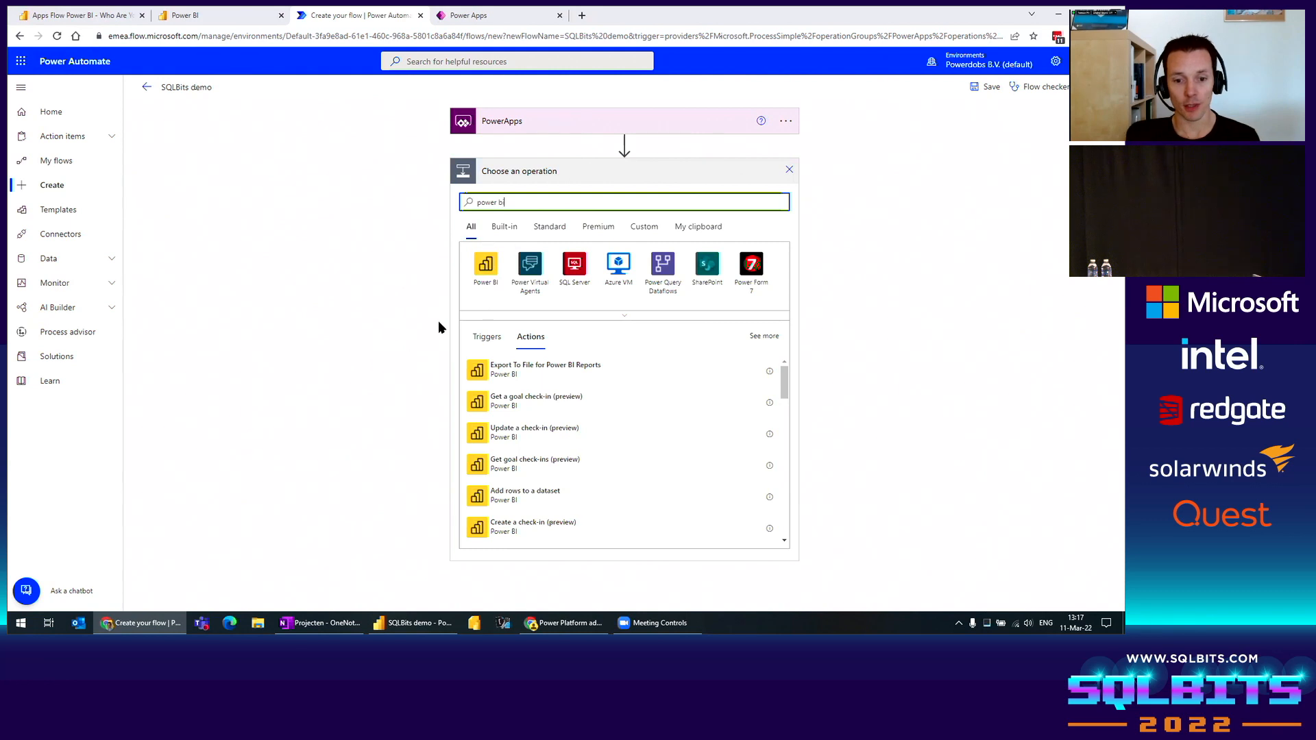
pyautogui.click(480, 274)
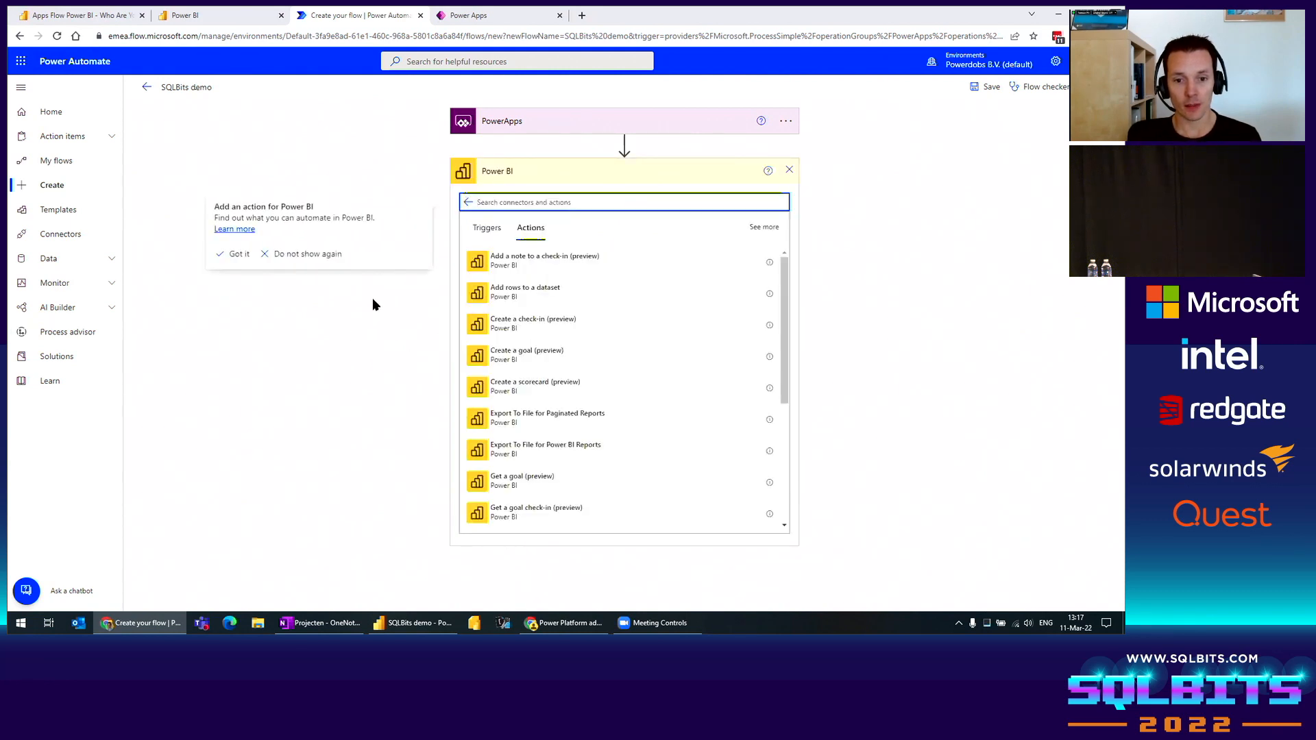
pyautogui.click(555, 295)
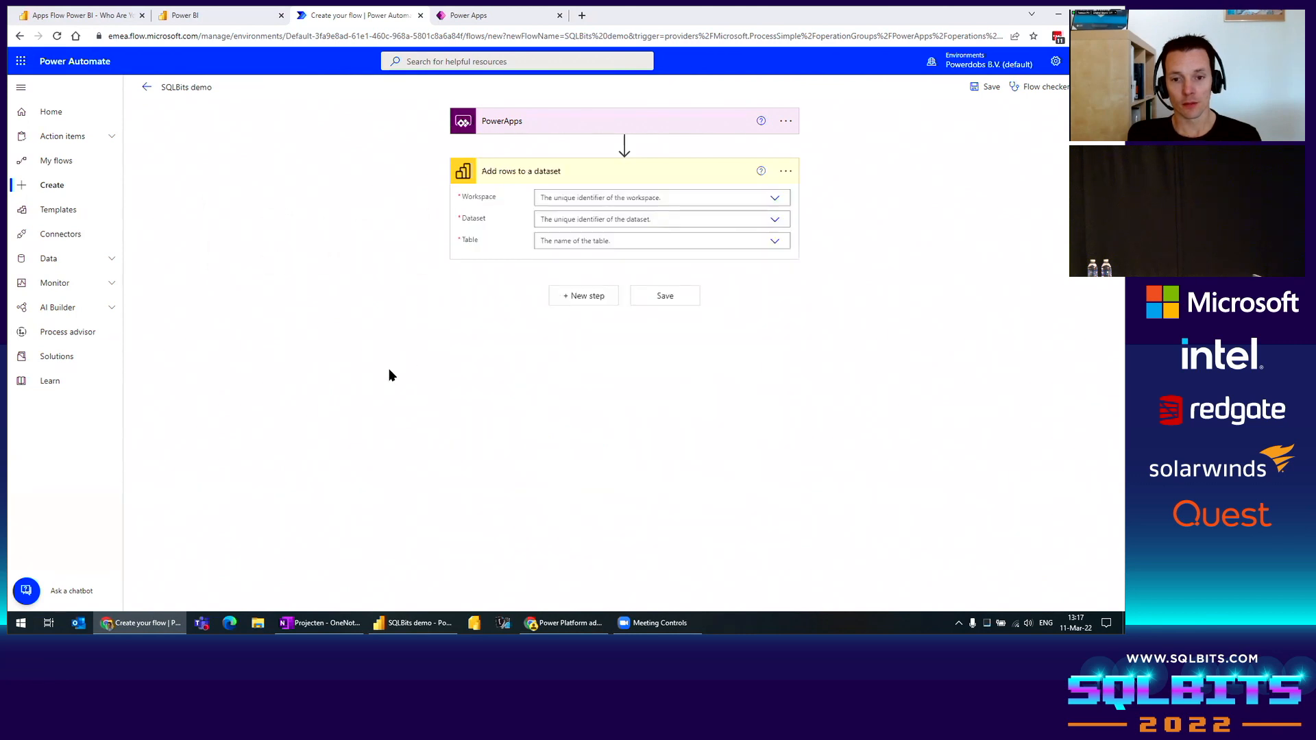
# Step: Point the Add rows action to My Workspace, the SQLBits demo dataset and the RealTimeData table
pyautogui.click(639, 199)
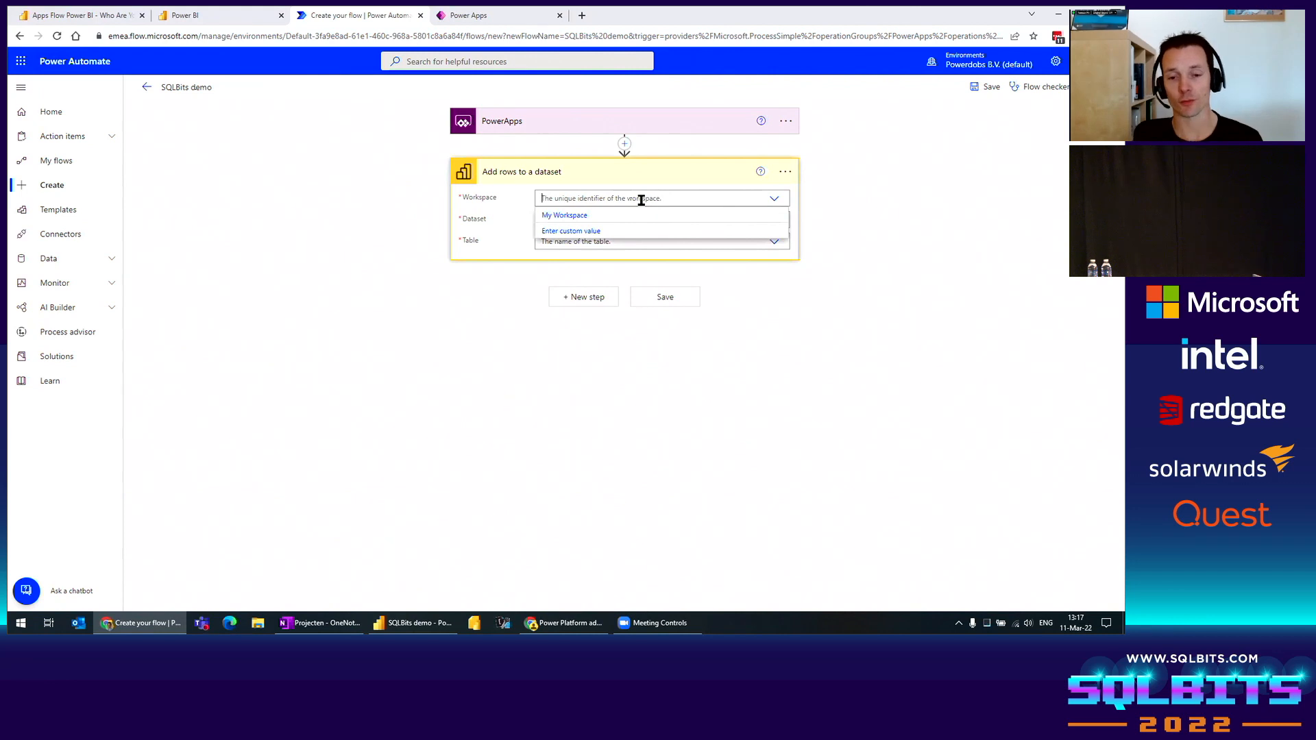
pyautogui.click(584, 216)
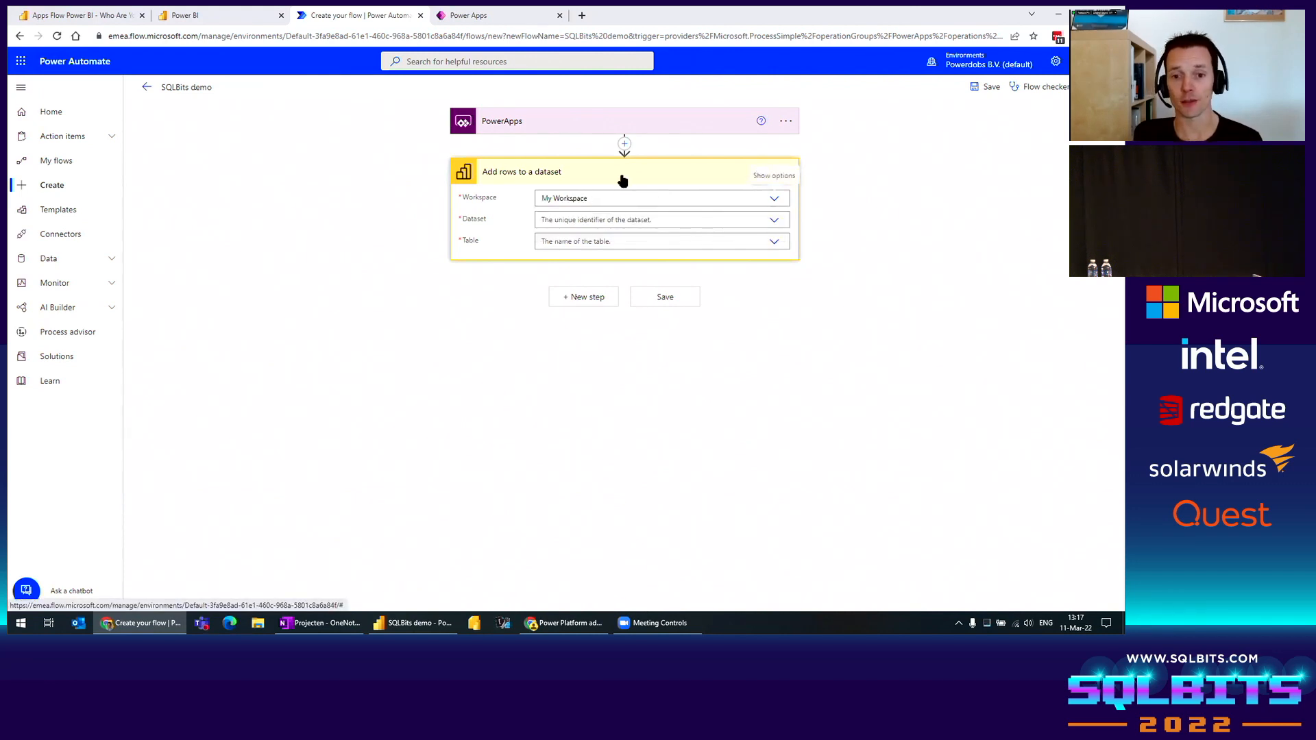
pyautogui.click(578, 219)
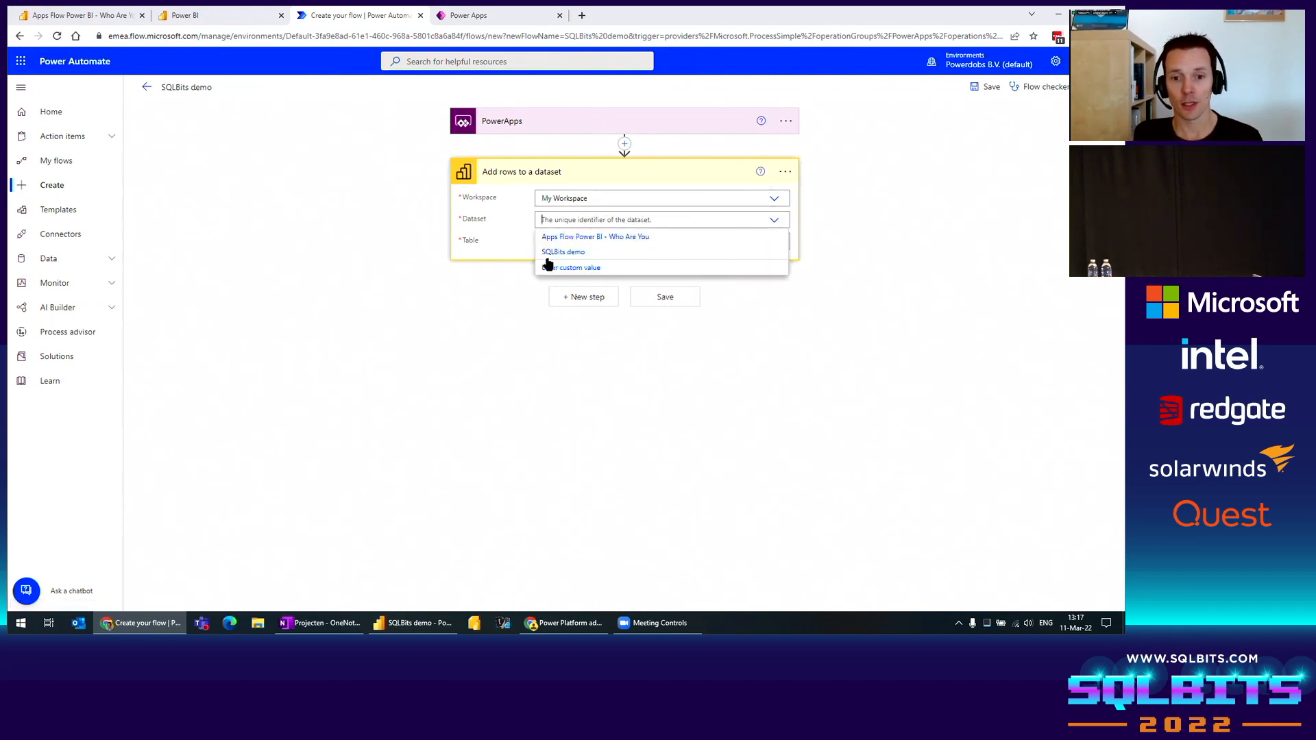
pyautogui.click(565, 252)
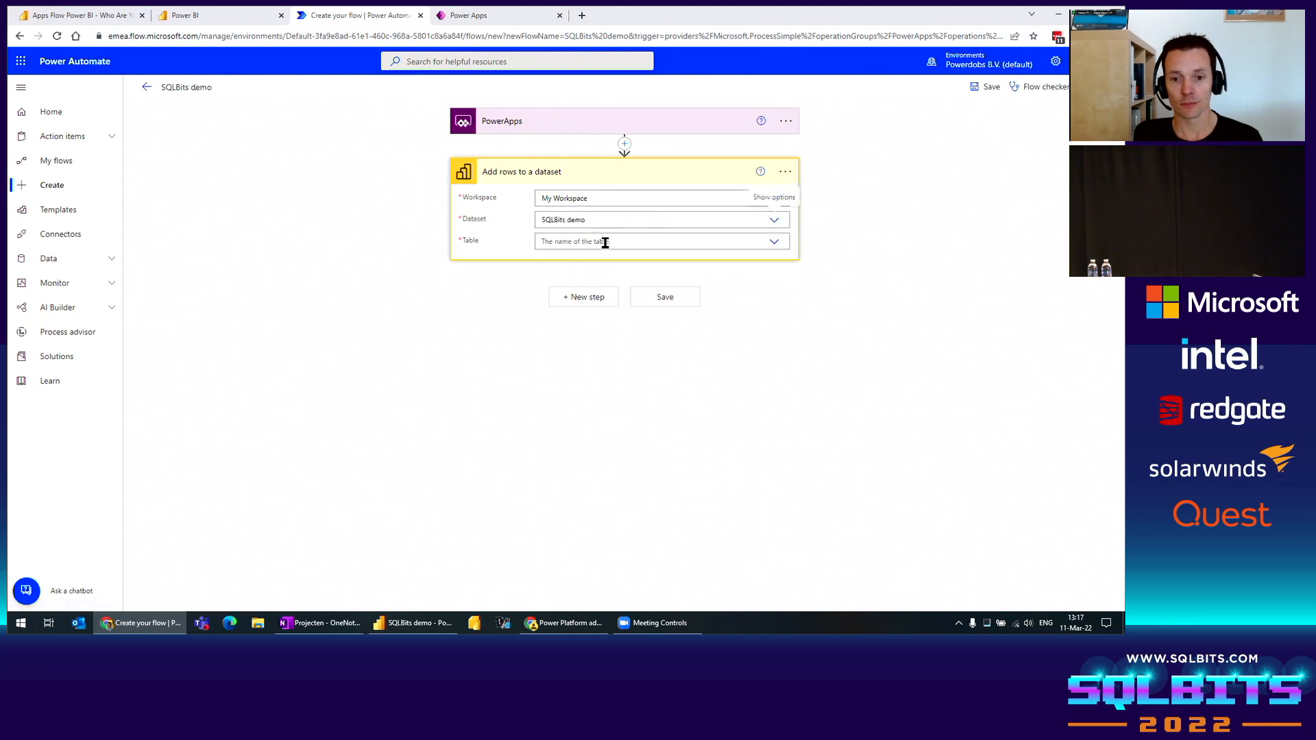
pyautogui.click(606, 241)
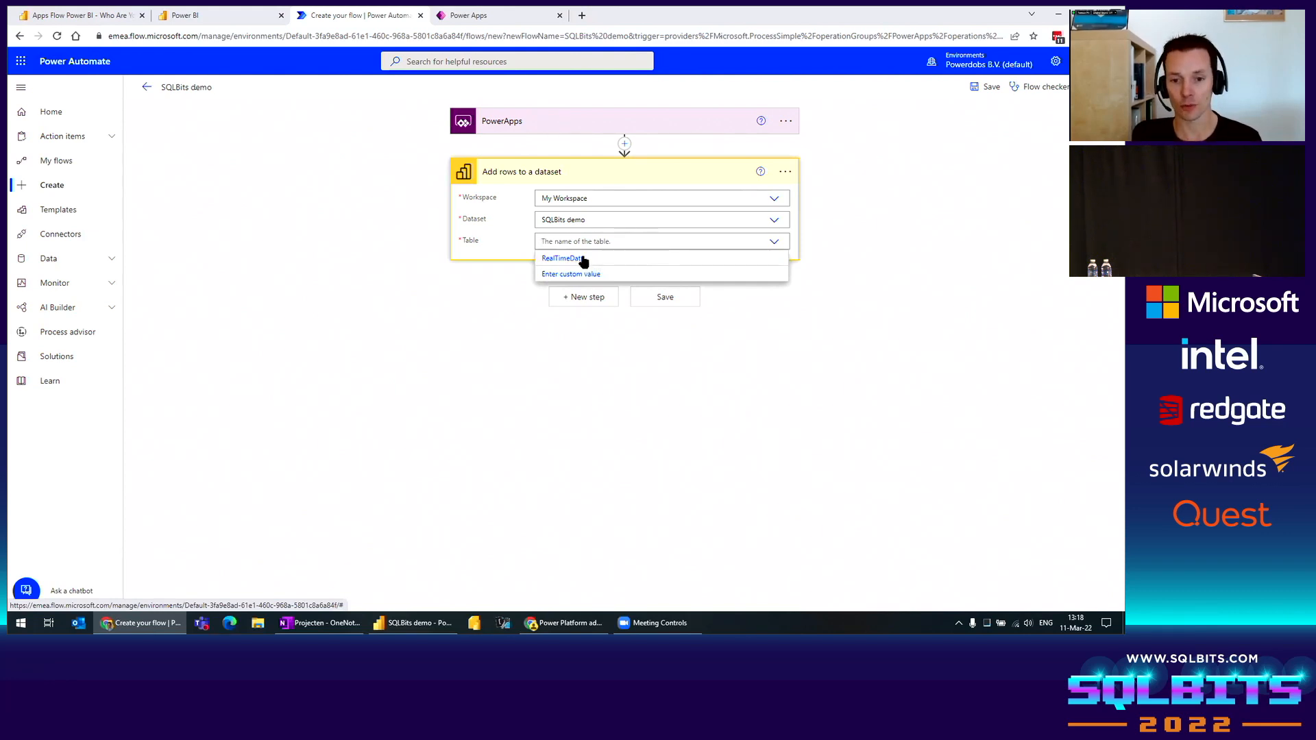
pyautogui.click(582, 260)
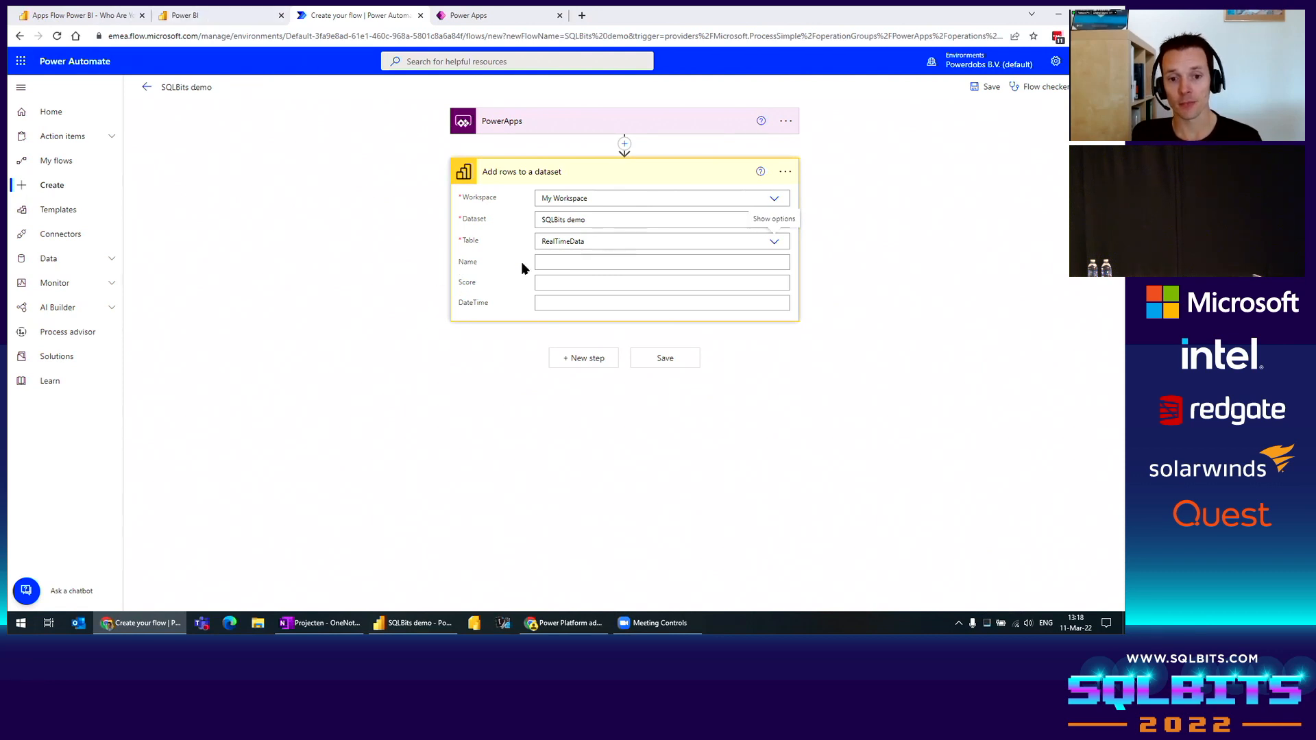
# Step: Fill the Name and Score fields of the Add rows action with Ask in PowerApps dynamic content
pyautogui.click(568, 264)
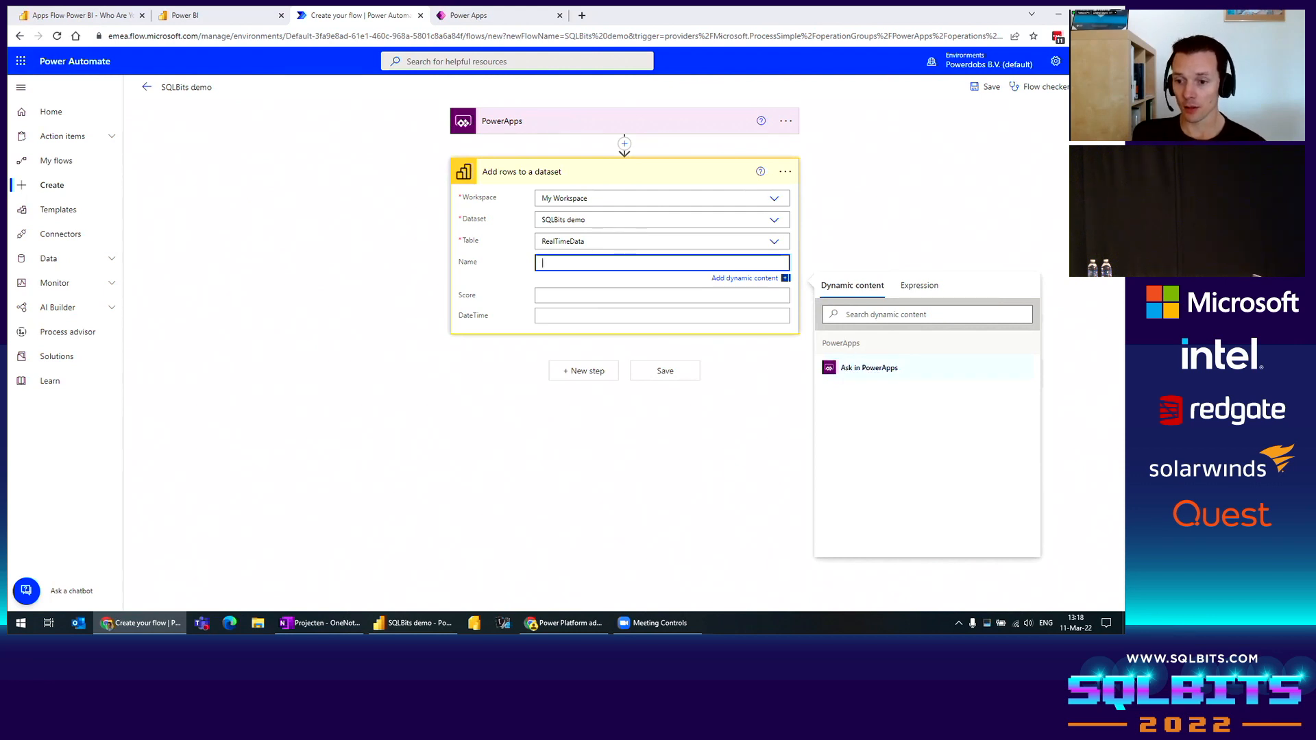
pyautogui.moveTo(762, 348); pyautogui.dragTo(976, 412)
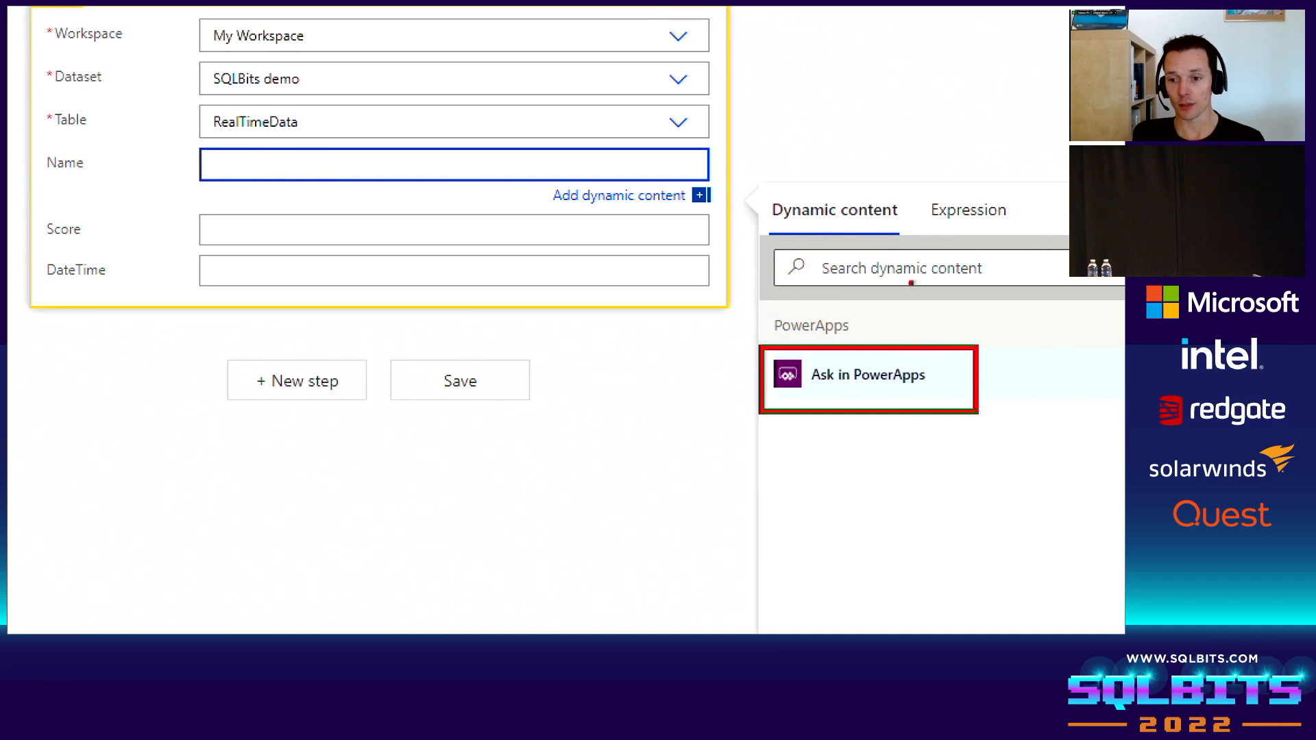
pyautogui.click(878, 378)
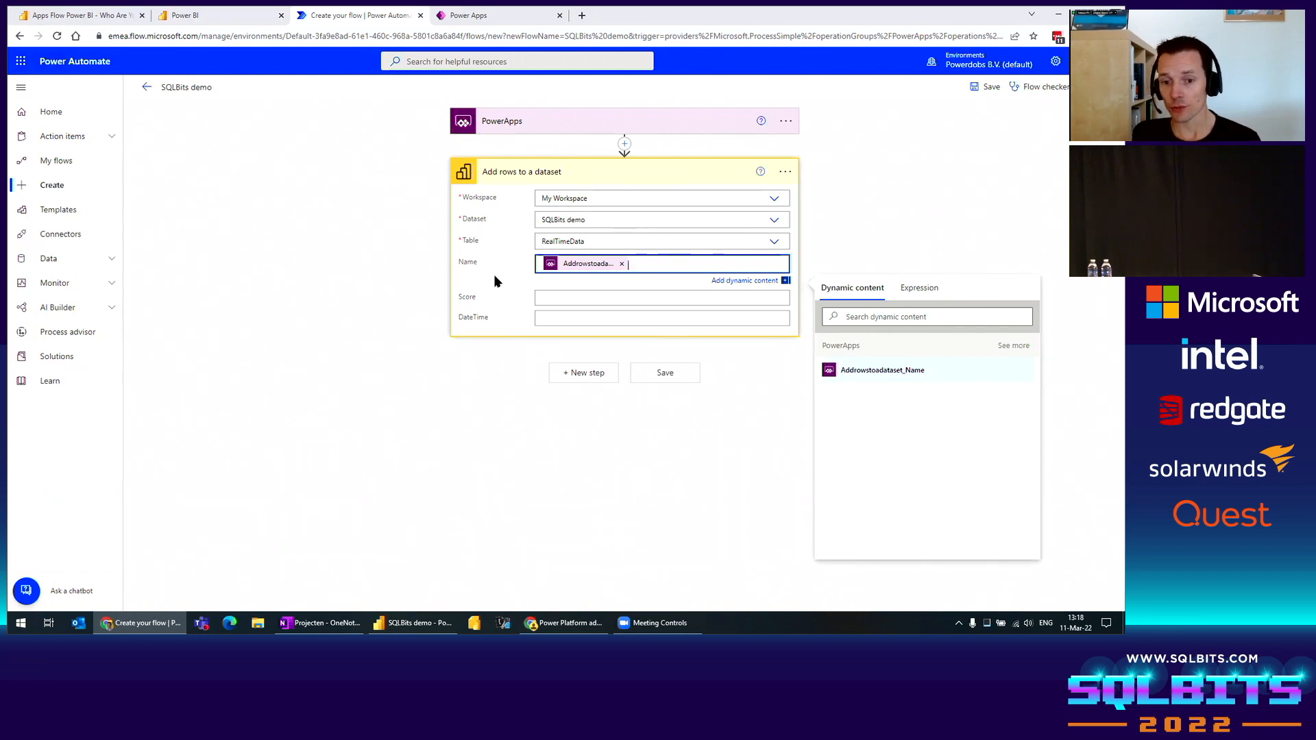
pyautogui.click(608, 301)
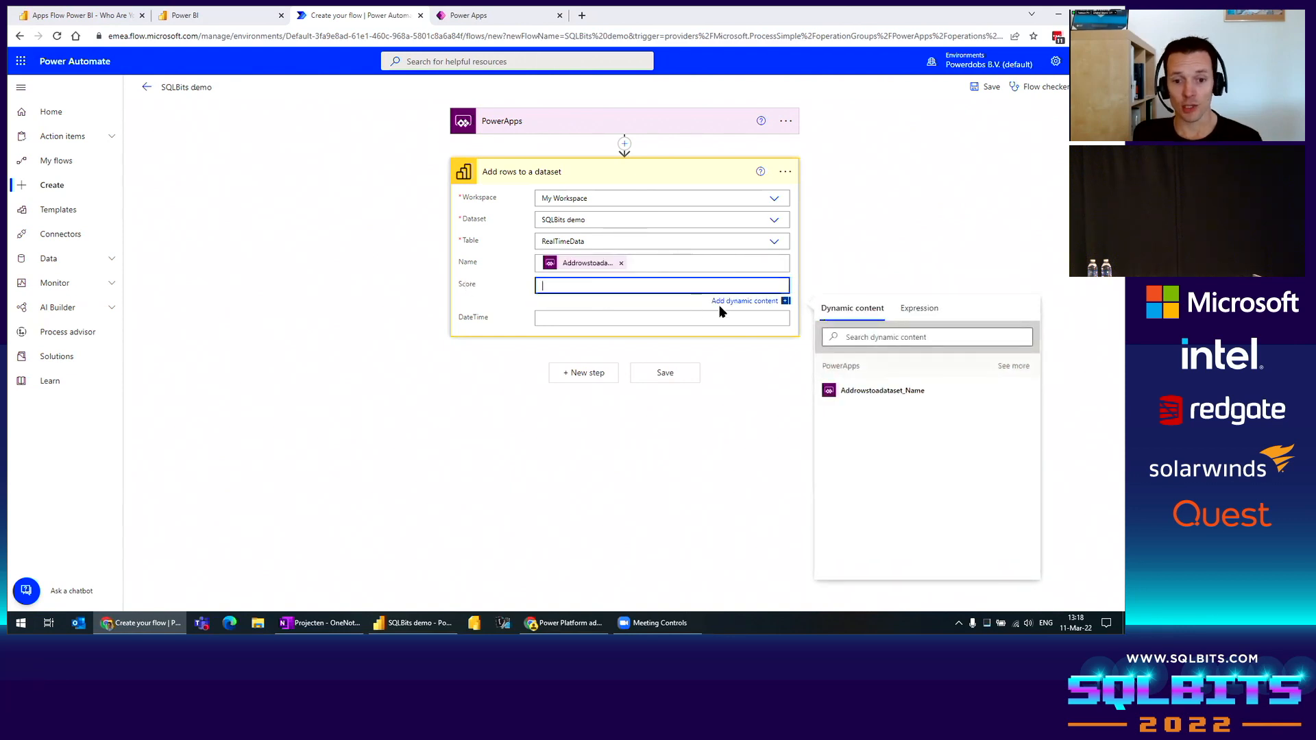
pyautogui.click(1016, 367)
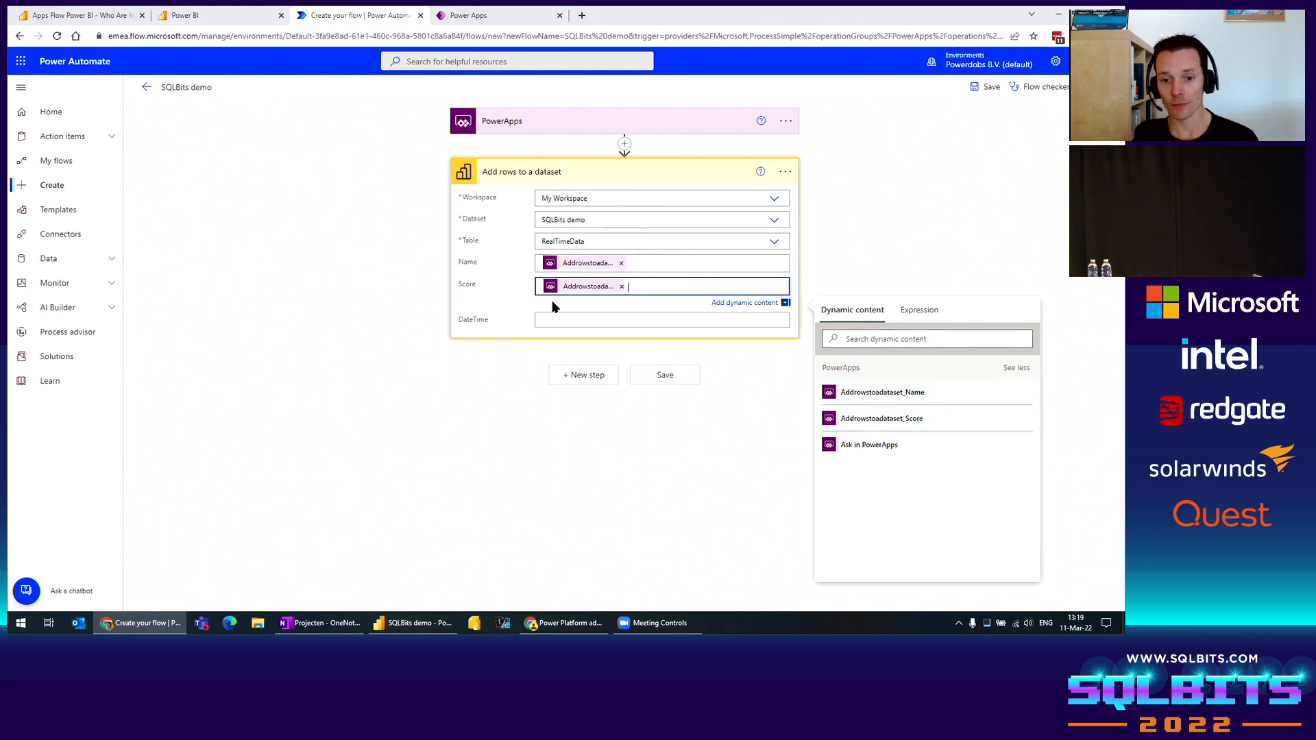
# Step: Set the DateTime field to the expression utcNow() and save the flow
pyautogui.click(574, 320)
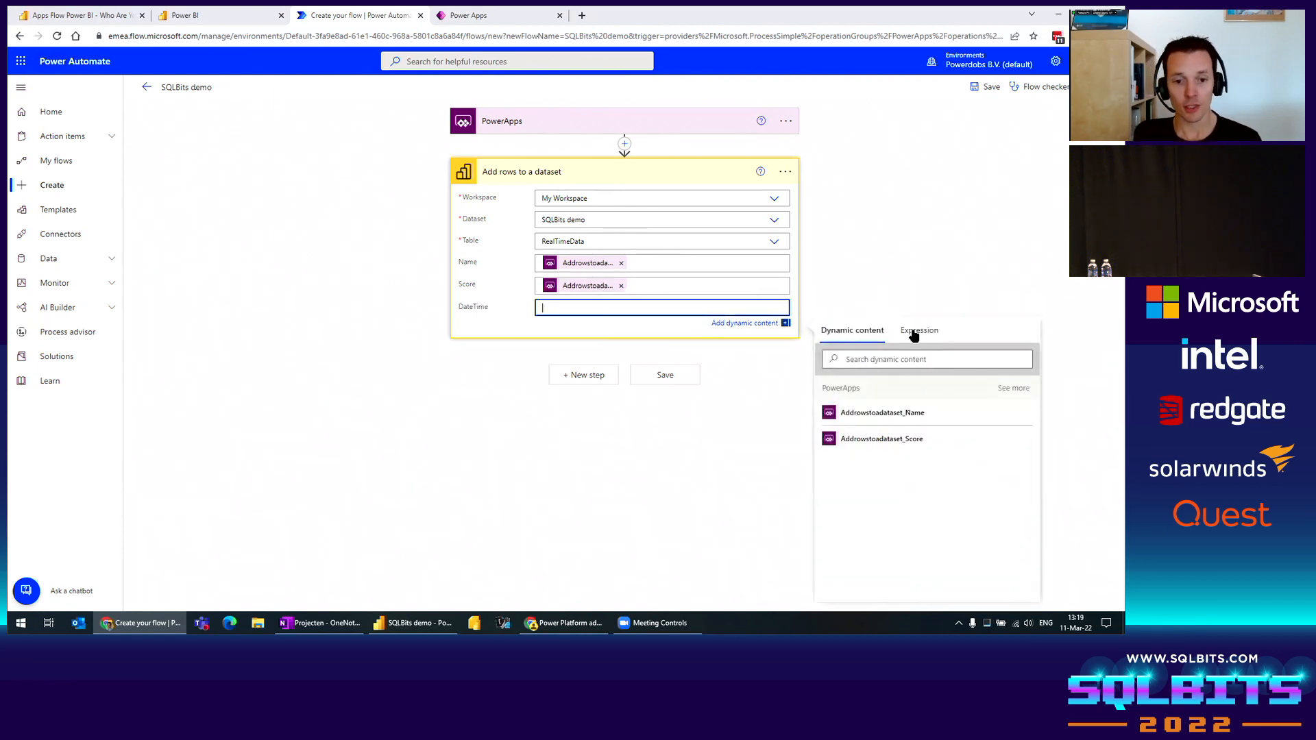
pyautogui.click(921, 335)
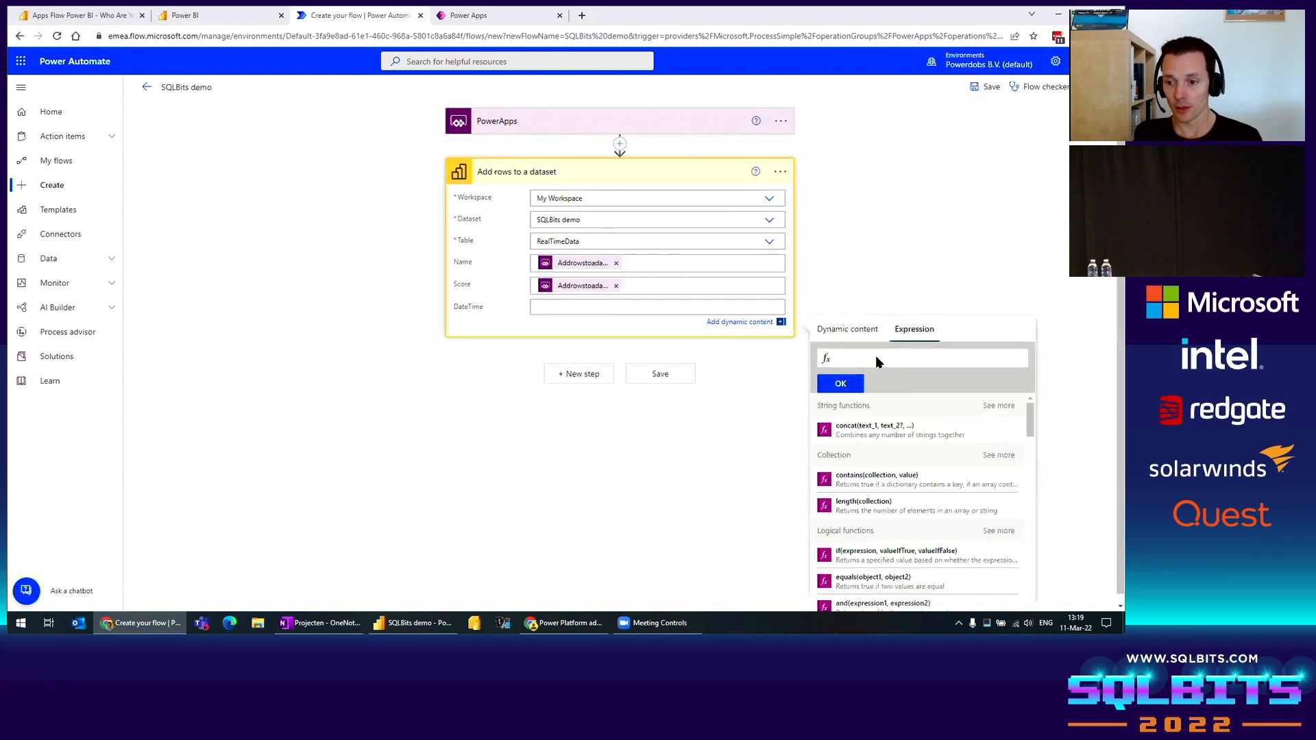
pyautogui.write('utcn')
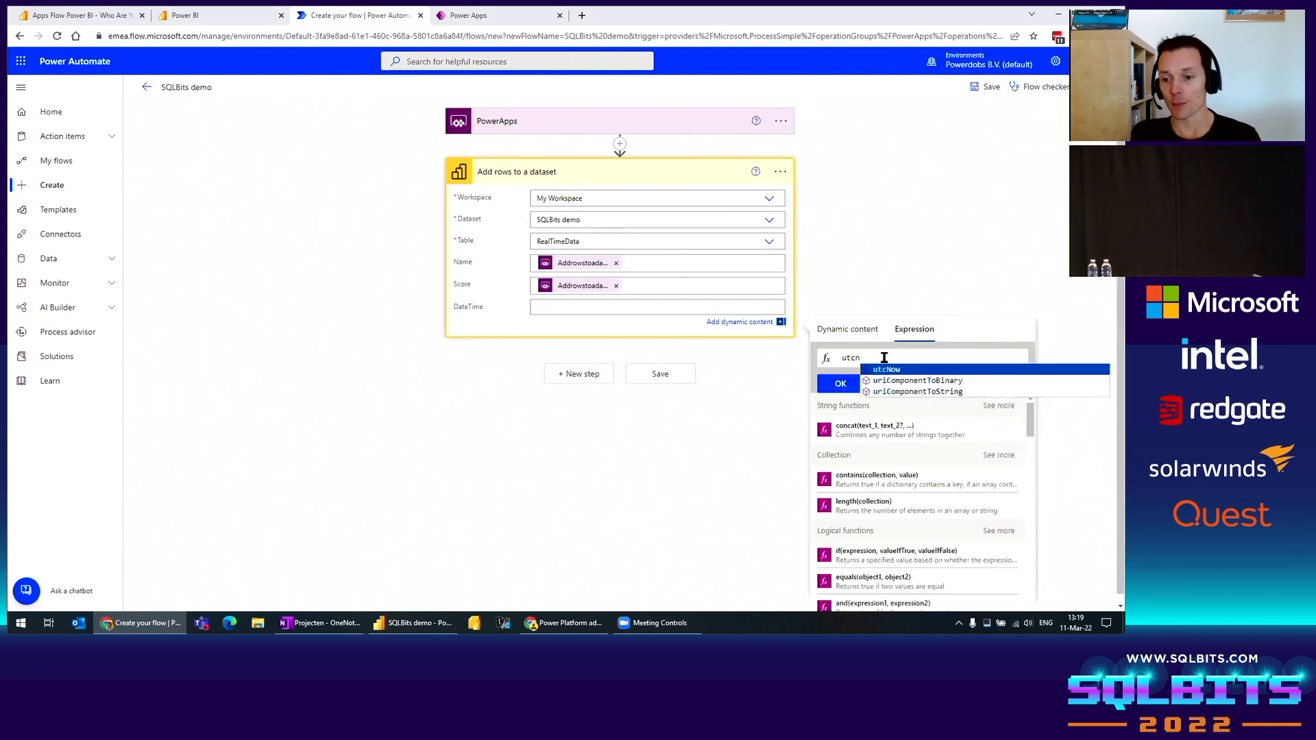
pyautogui.click(898, 370)
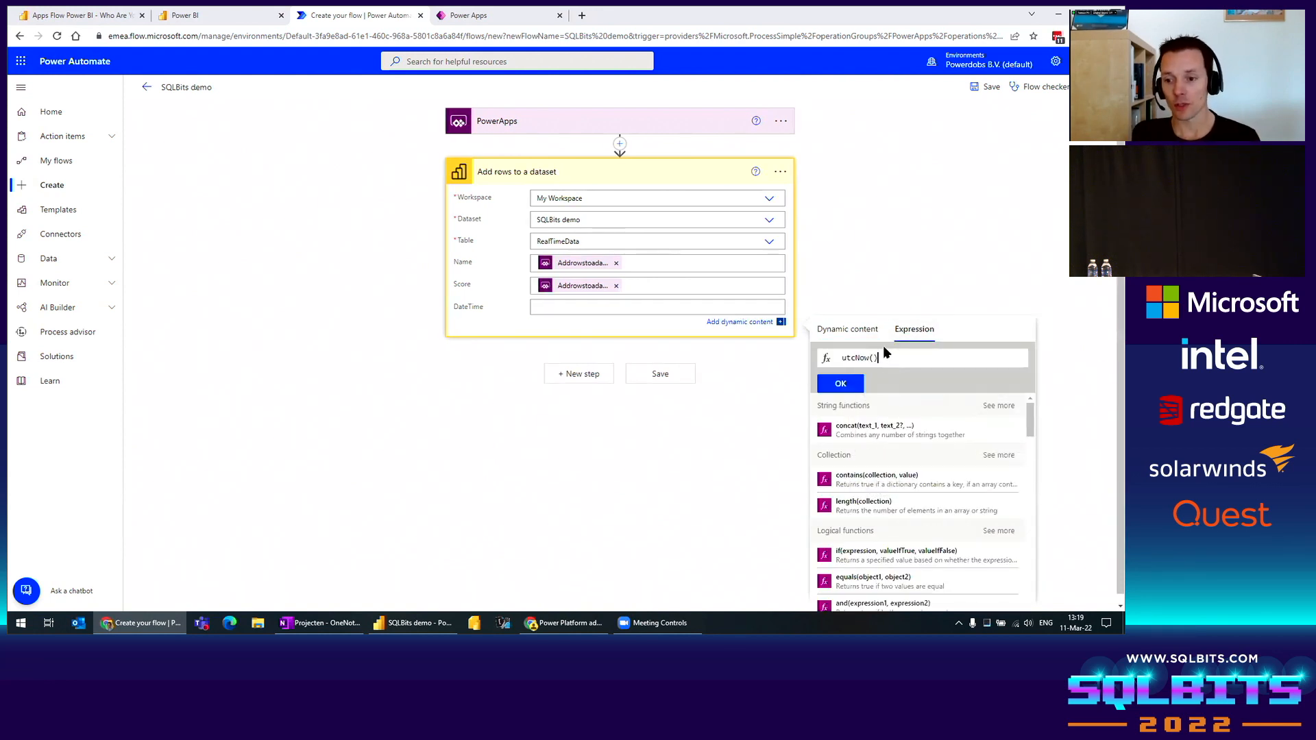
pyautogui.click(849, 386)
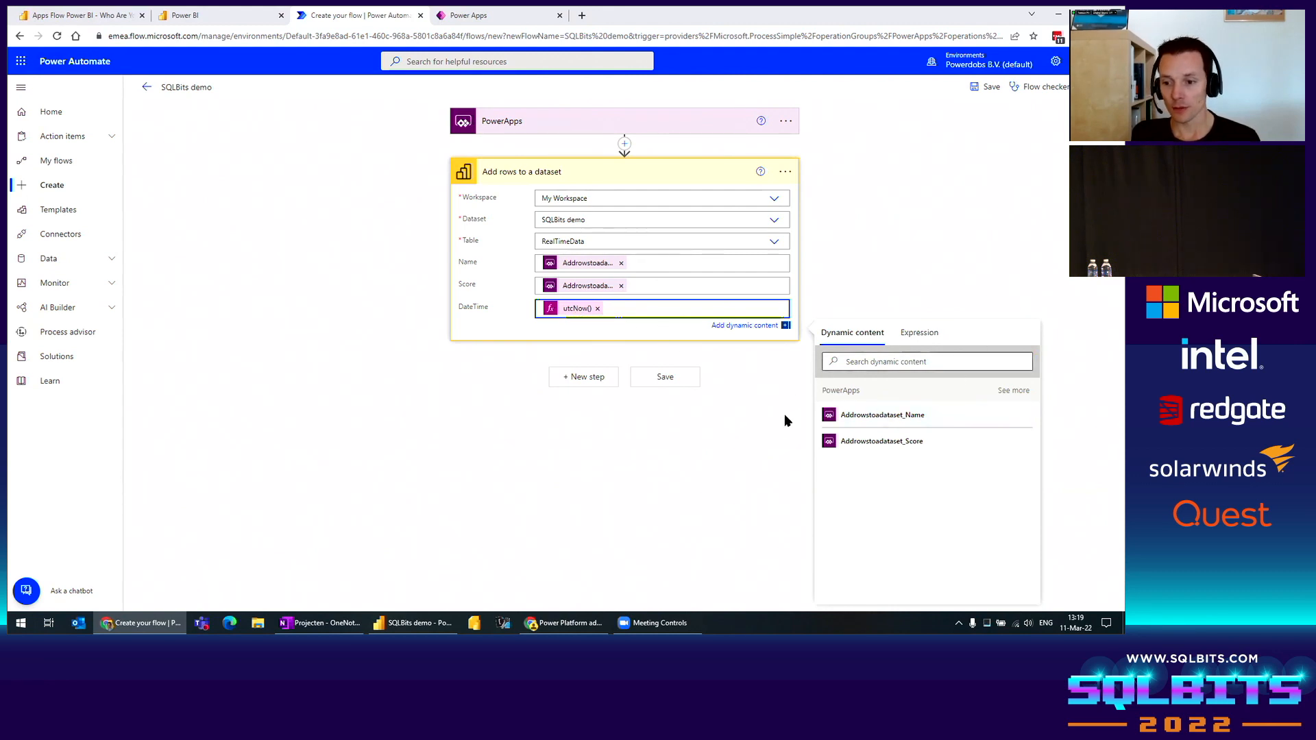
pyautogui.click(721, 444)
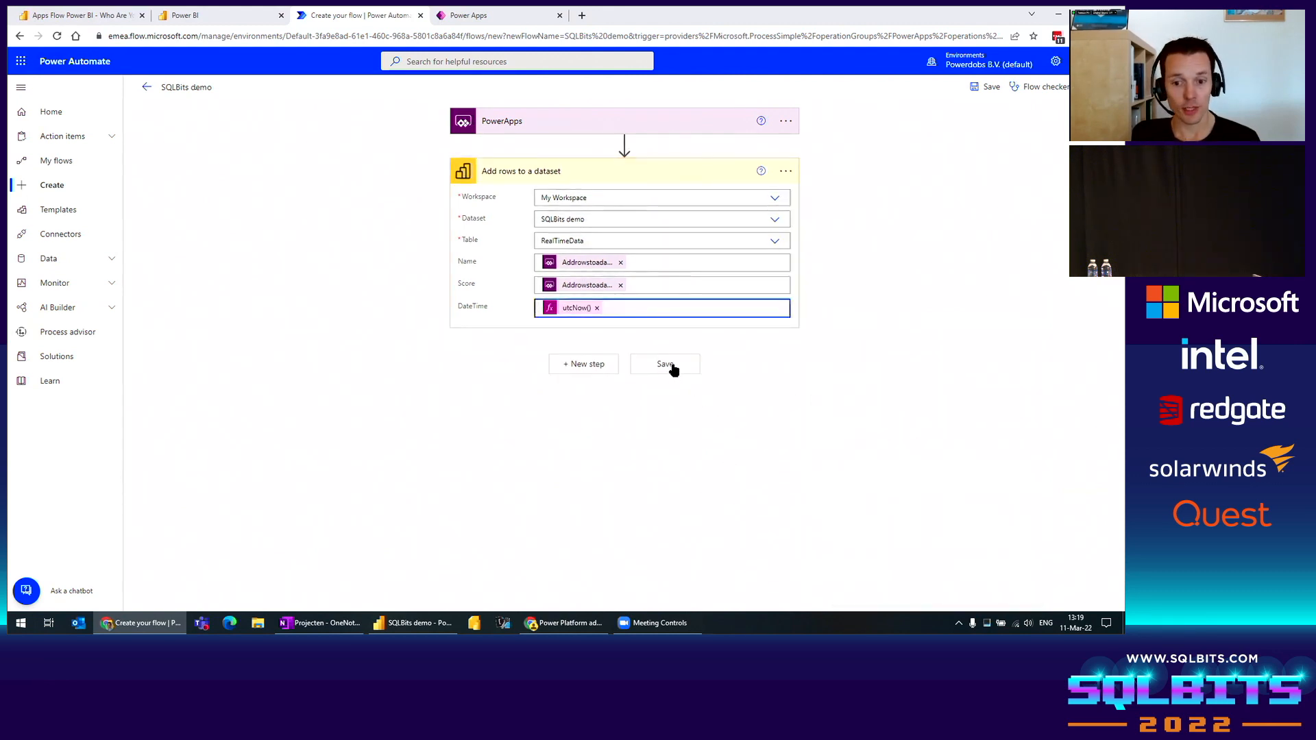
pyautogui.click(665, 364)
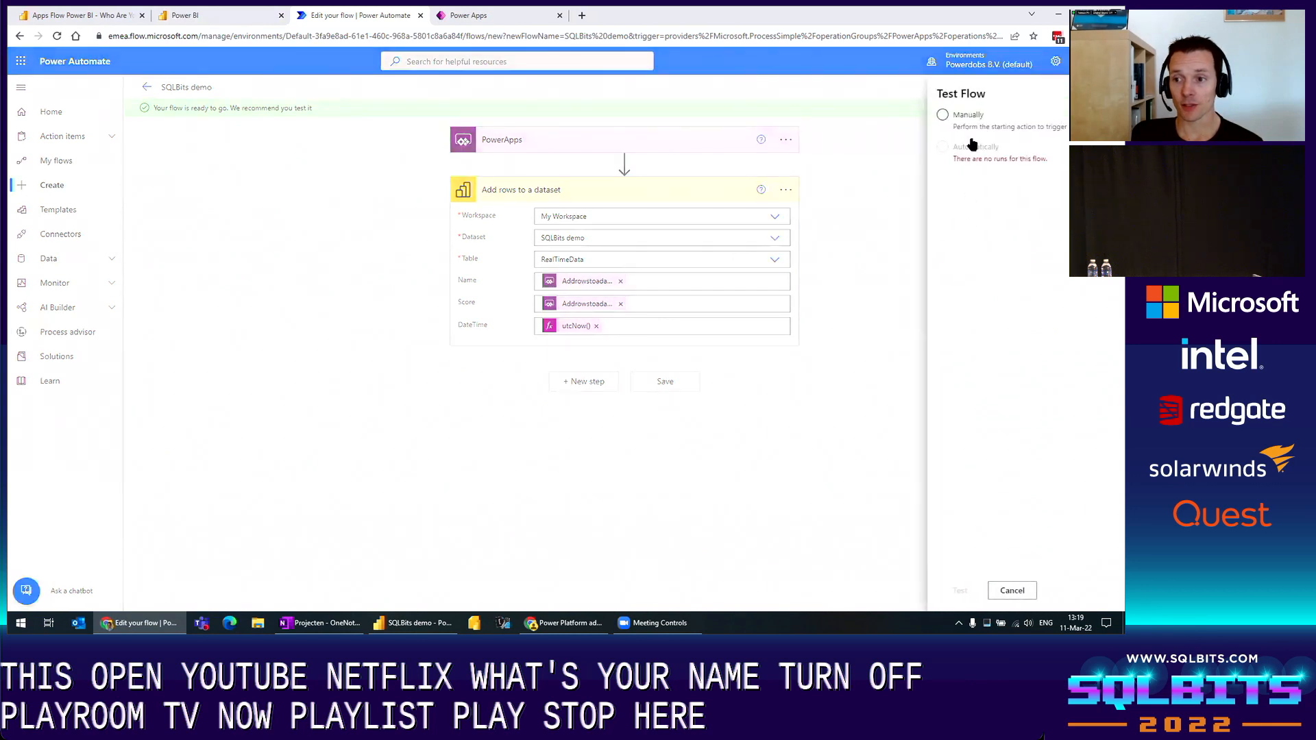
# Step: Test the flow manually with a person's first name and a score of 10, and close the run confirmation
pyautogui.click(986, 118)
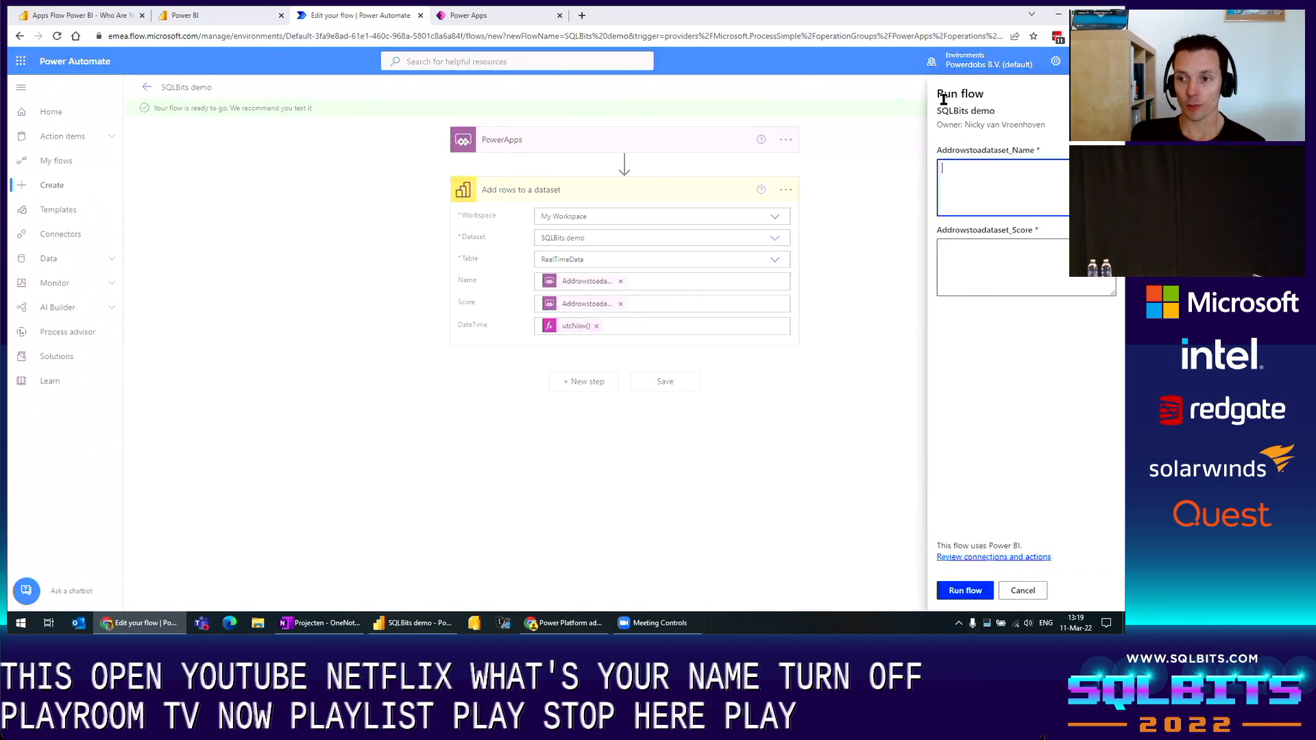
pyautogui.click(999, 245)
pyautogui.click(968, 180)
pyautogui.write('Nicky')
pyautogui.press('Tab')
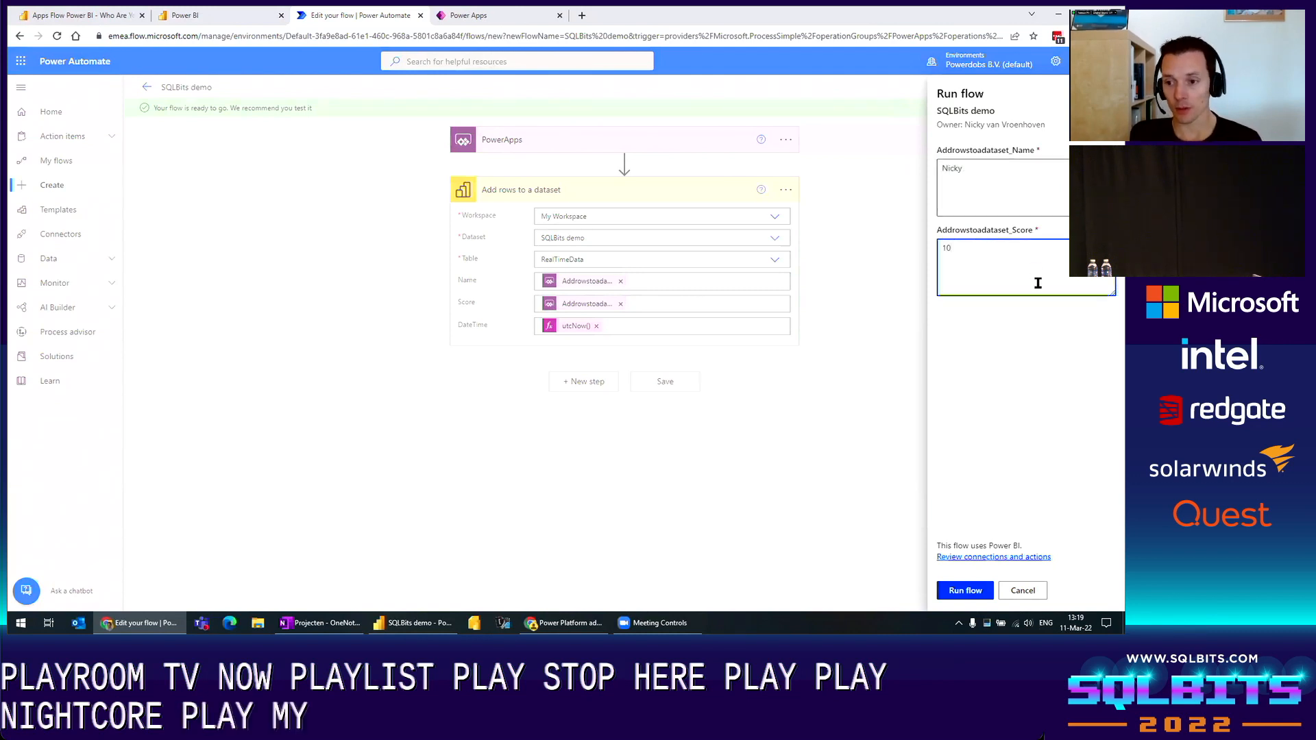
pyautogui.click(974, 591)
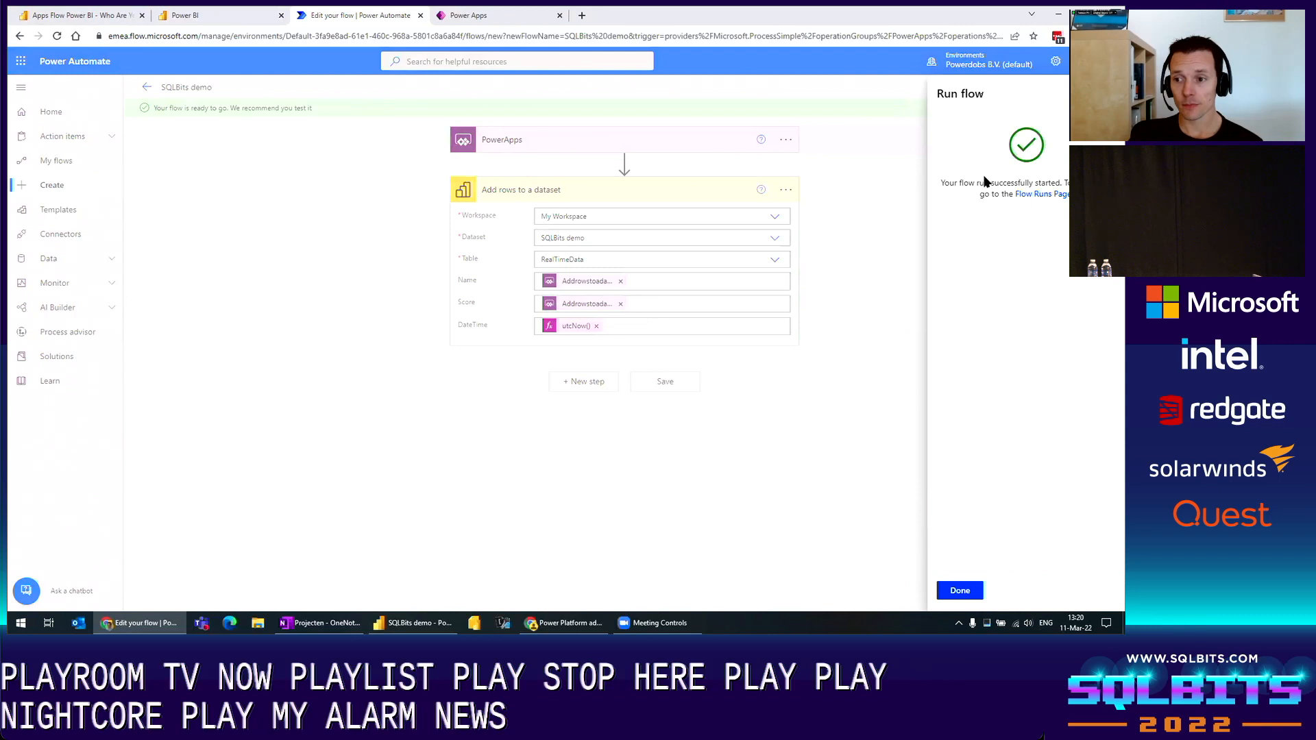
pyautogui.click(954, 589)
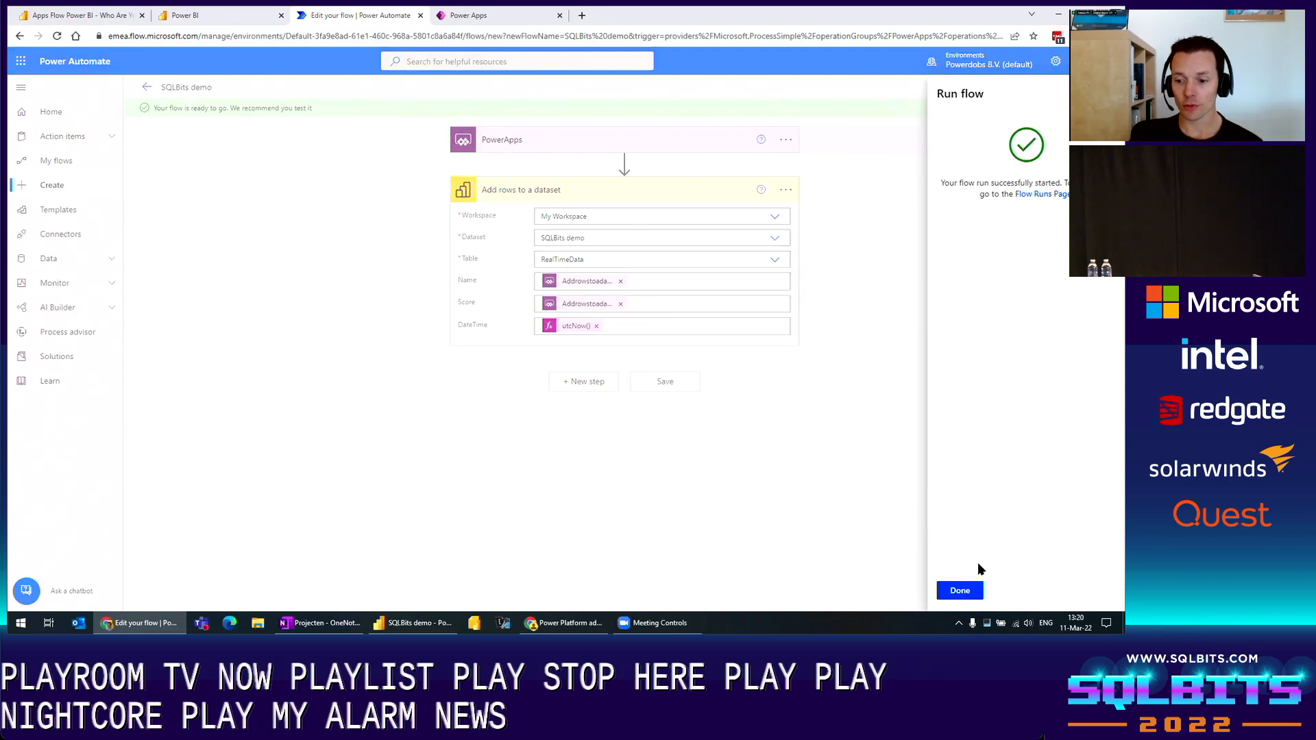
# Step: Open the flow's latest test run and examine the input values, including DateTime, of the Add rows to a dataset action
pyautogui.click(153, 88)
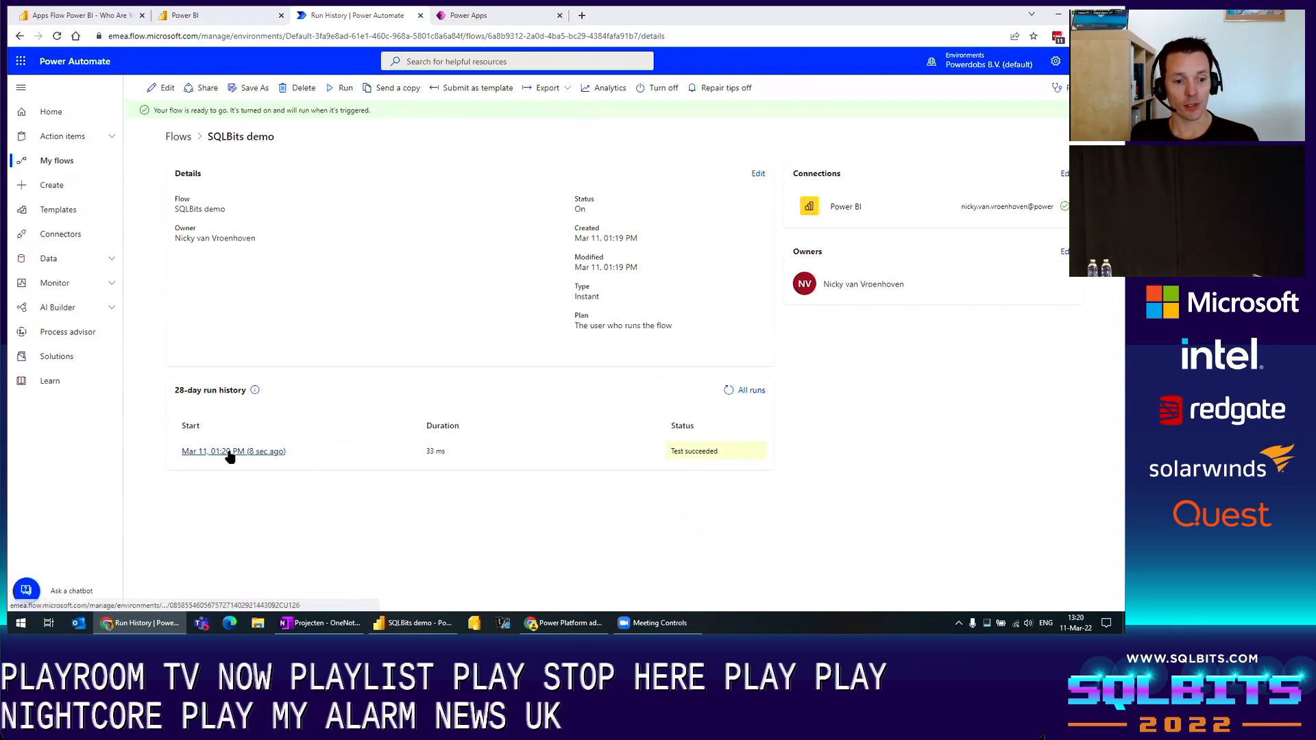
pyautogui.click(231, 453)
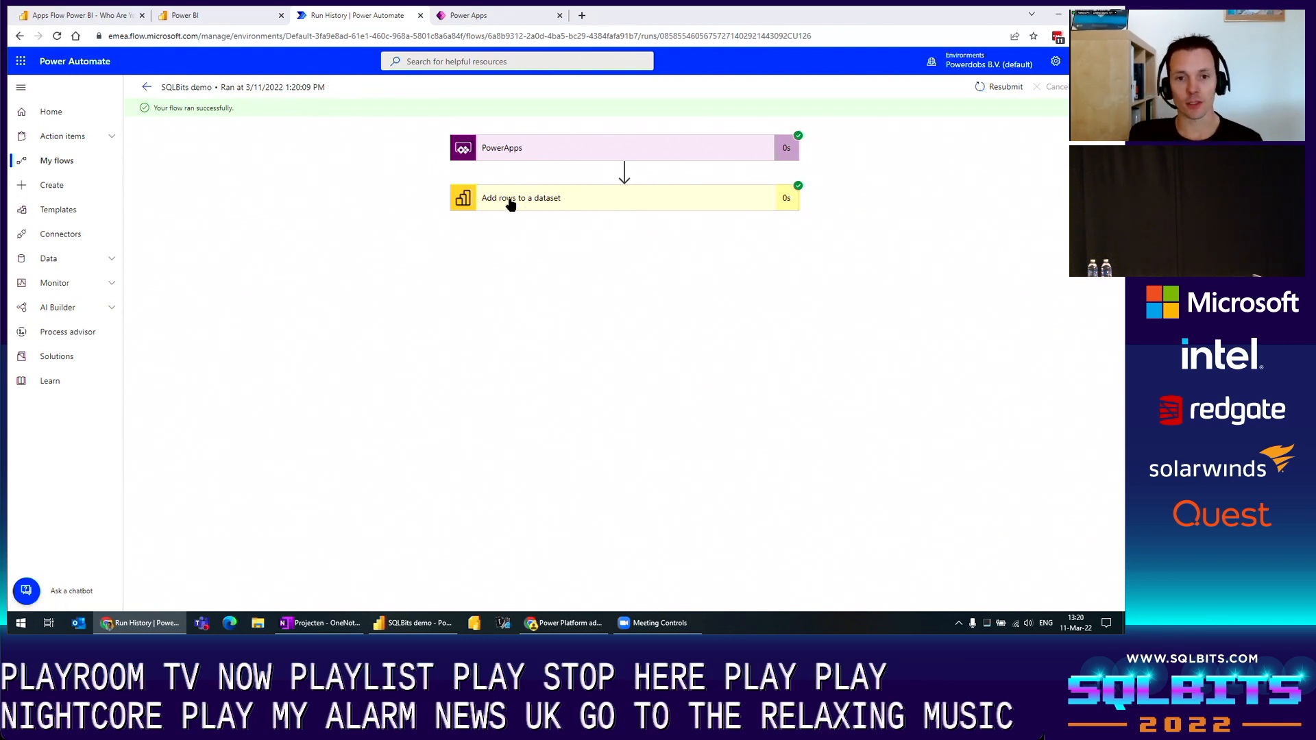
pyautogui.click(537, 198)
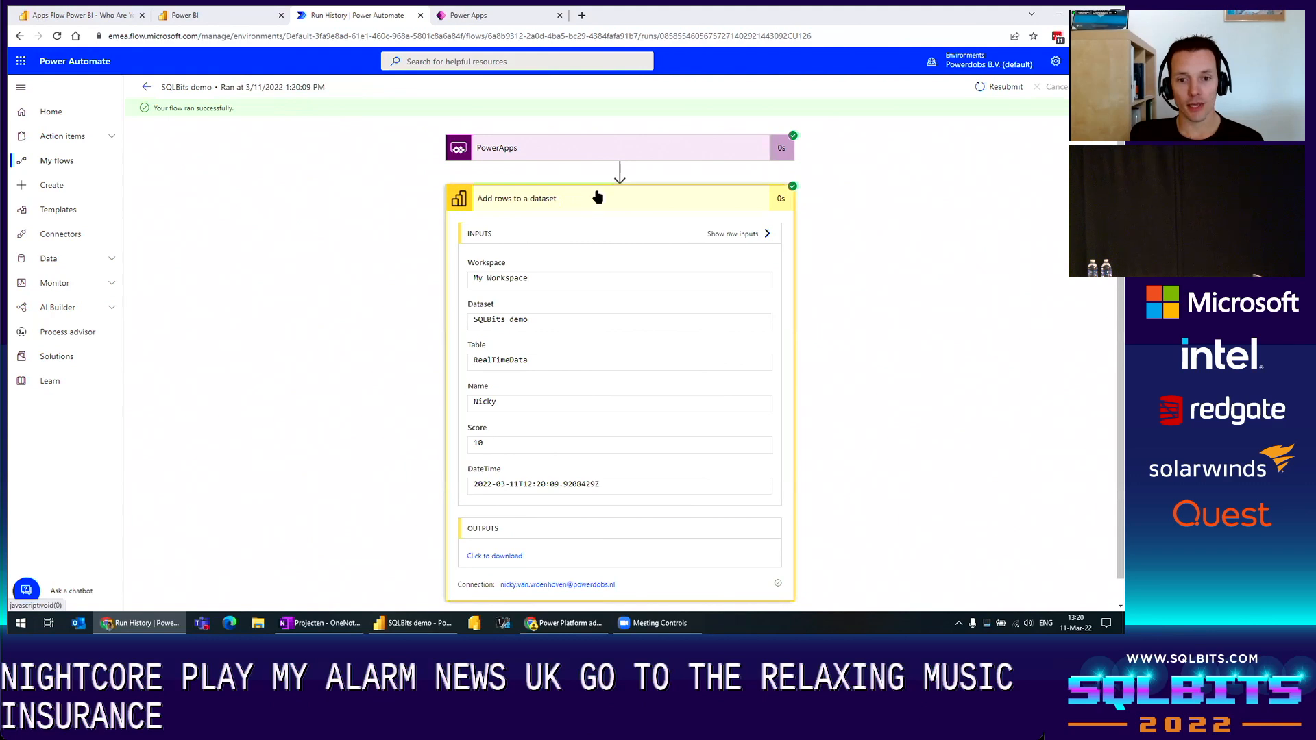
pyautogui.scroll(-1, 410, 246)
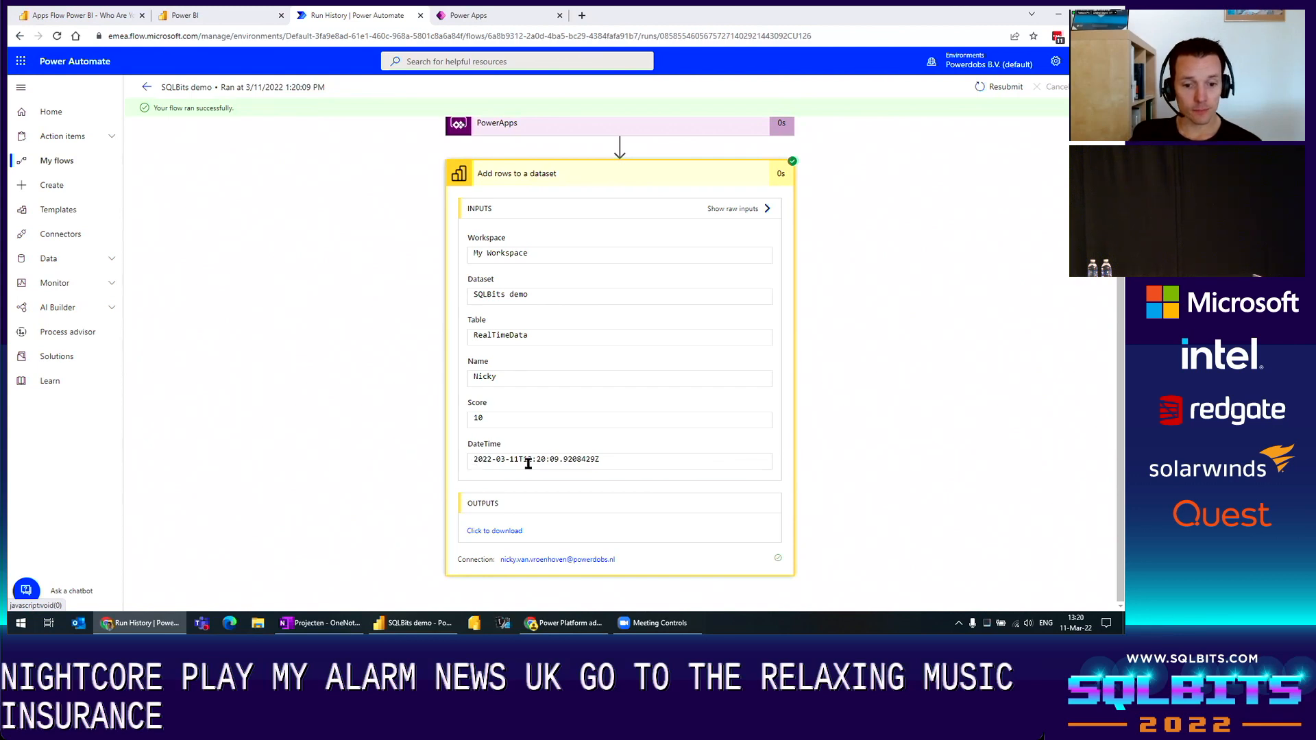
pyautogui.moveTo(649, 465); pyautogui.dragTo(508, 459)
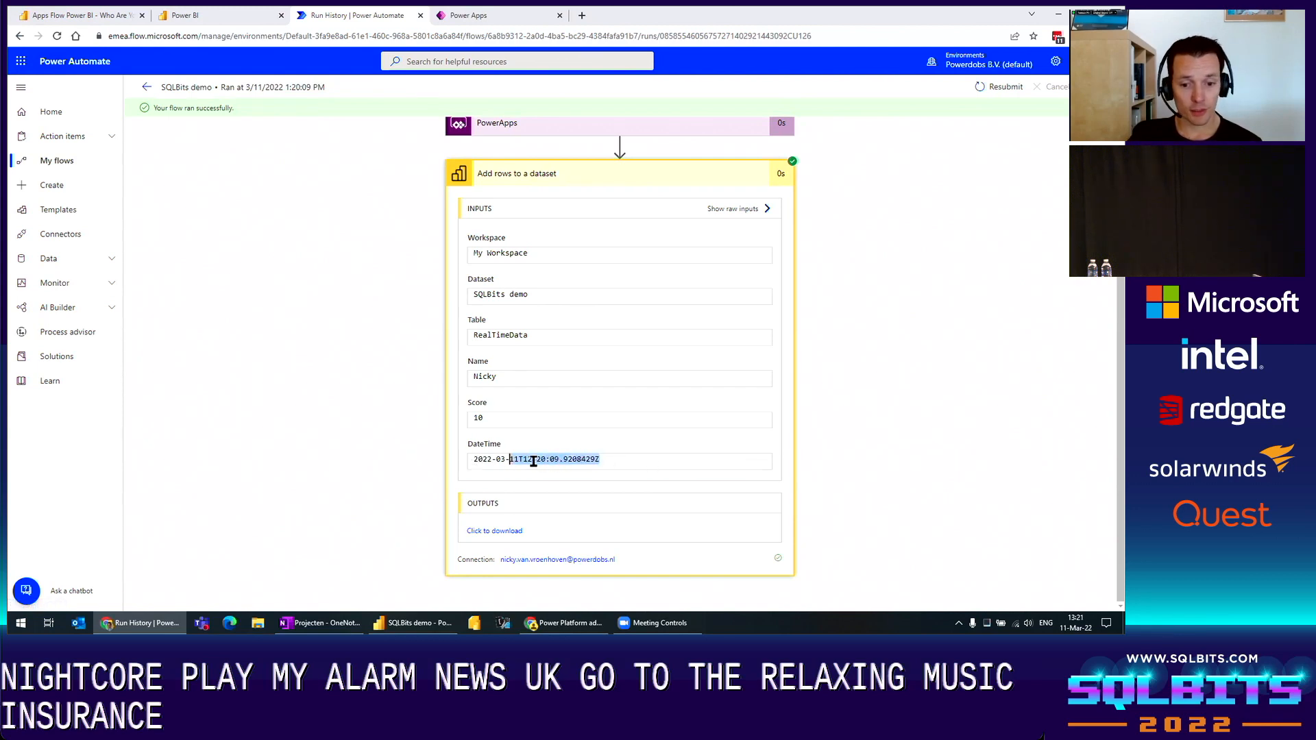
pyautogui.click(562, 462)
pyautogui.click(672, 460)
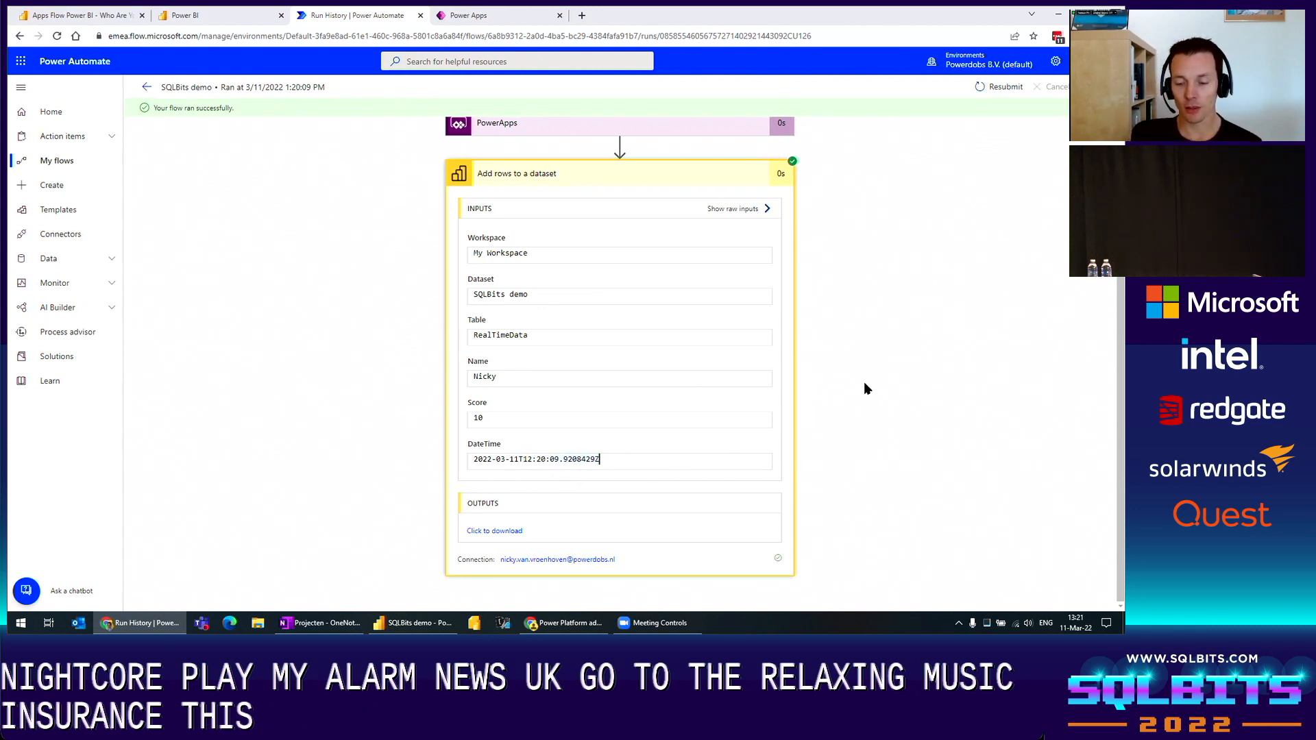
pyautogui.click(672, 177)
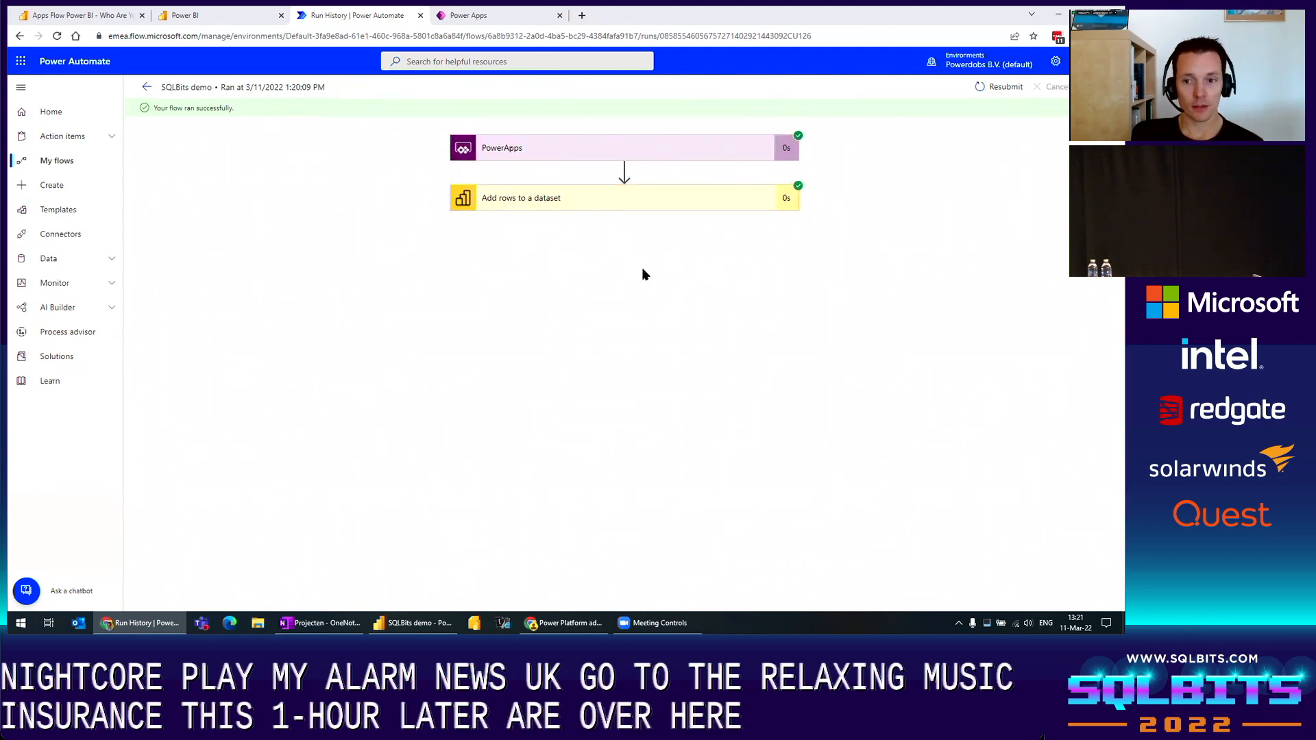
pyautogui.click(596, 204)
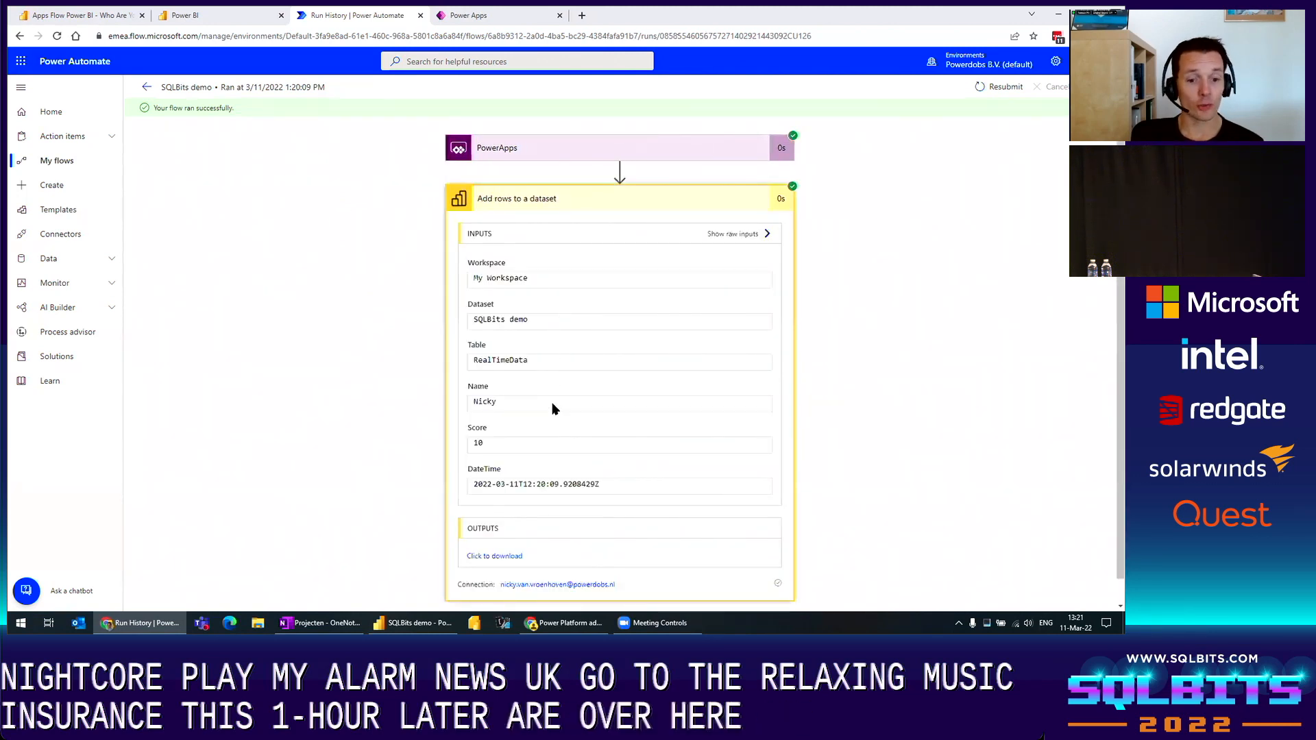
pyautogui.scroll(-1, 516, 420)
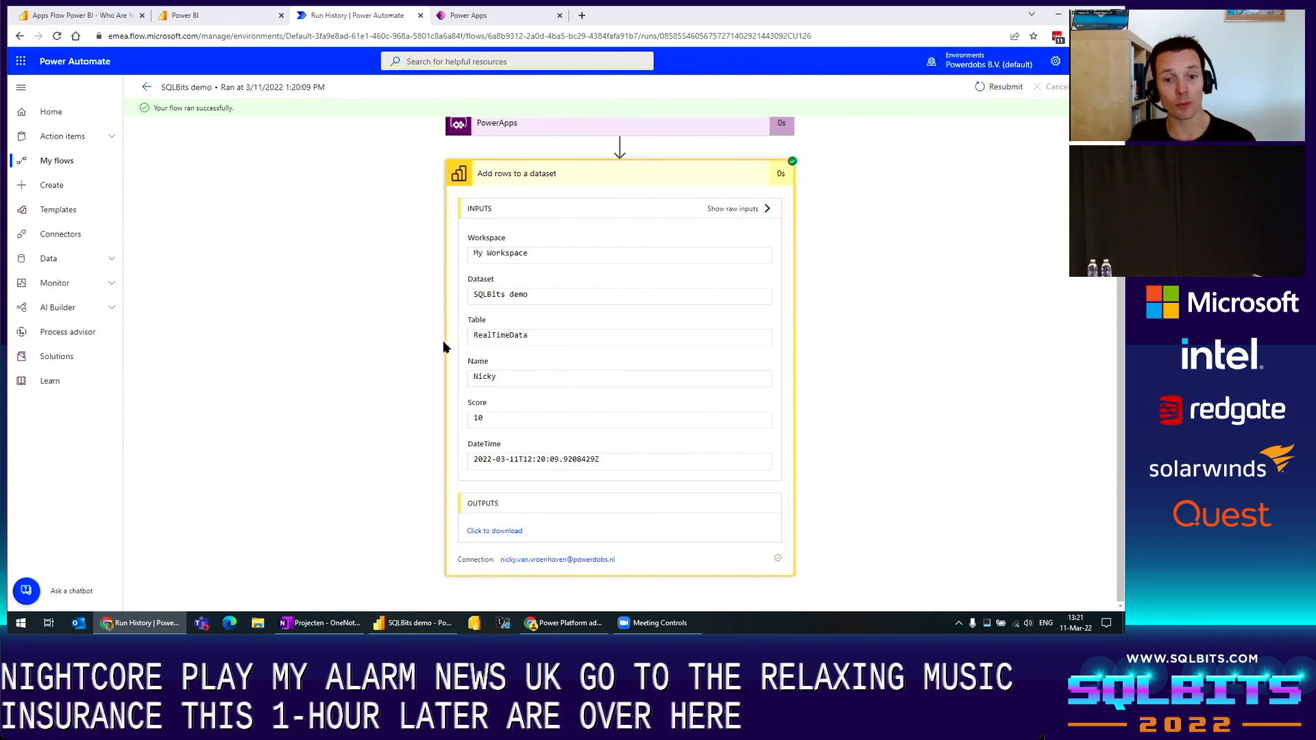
# Step: Switch to Power BI Desktop and connect the report to the SQLBits demo dataset
pyautogui.click(415, 623)
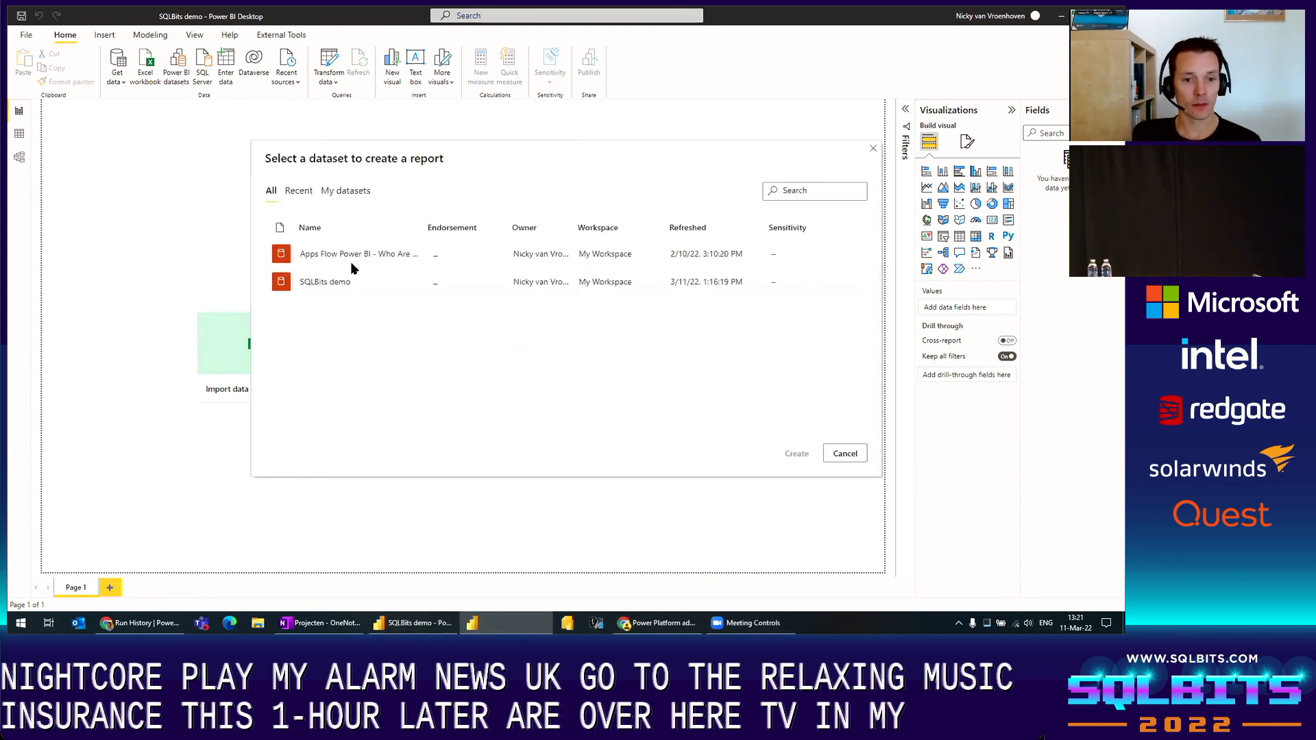
pyautogui.click(336, 284)
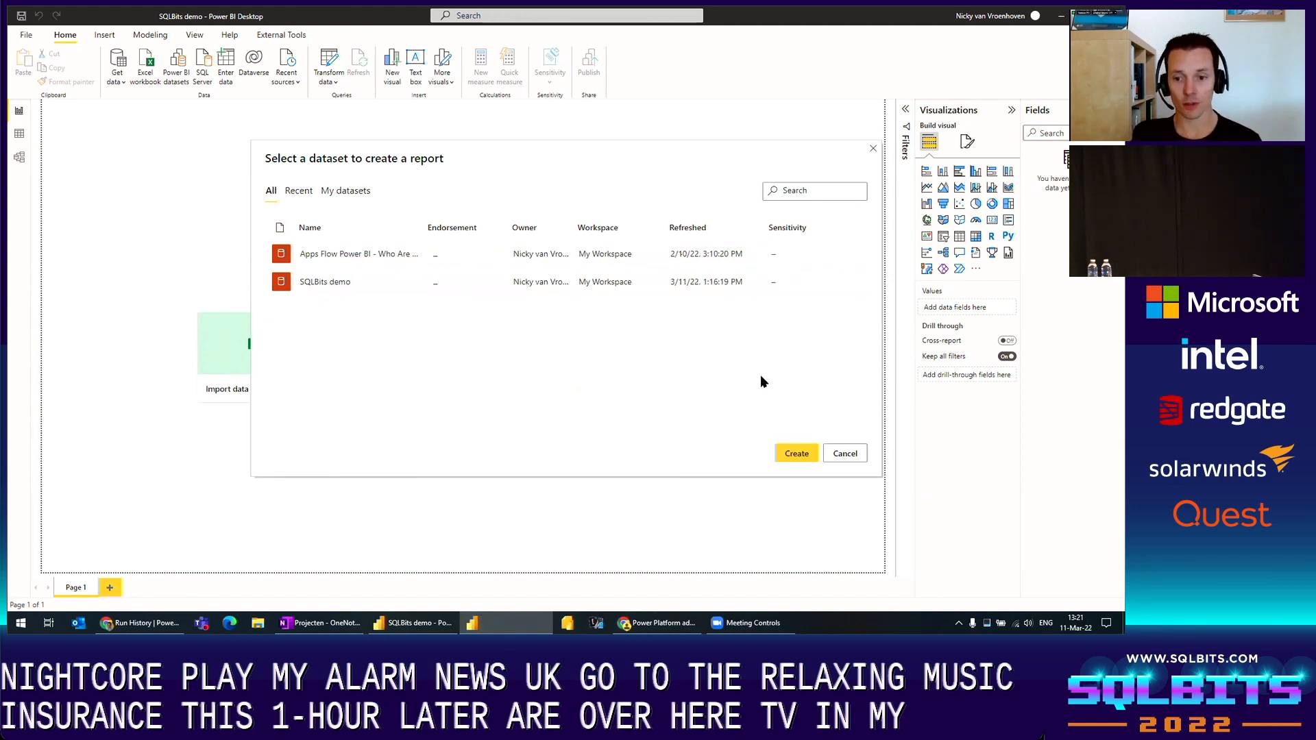
pyautogui.click(794, 461)
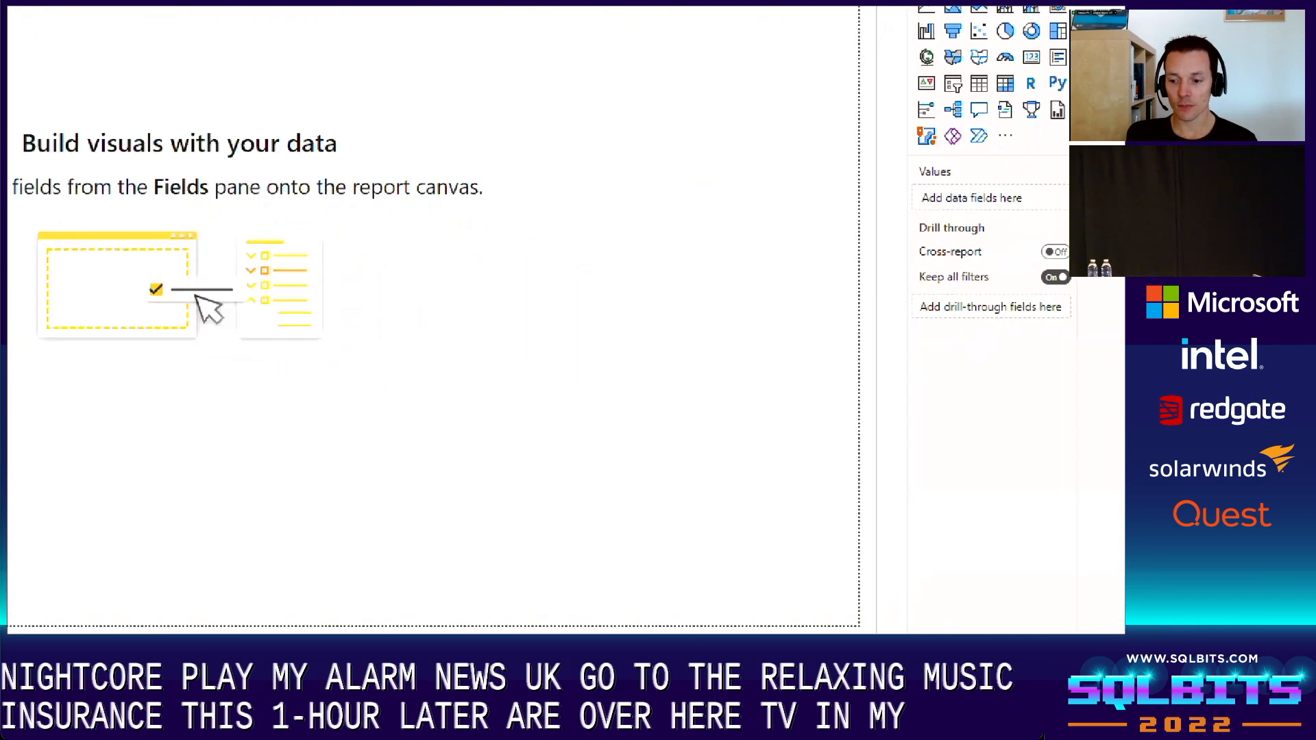
pyautogui.moveTo(662, 592); pyautogui.dragTo(1039, 632)
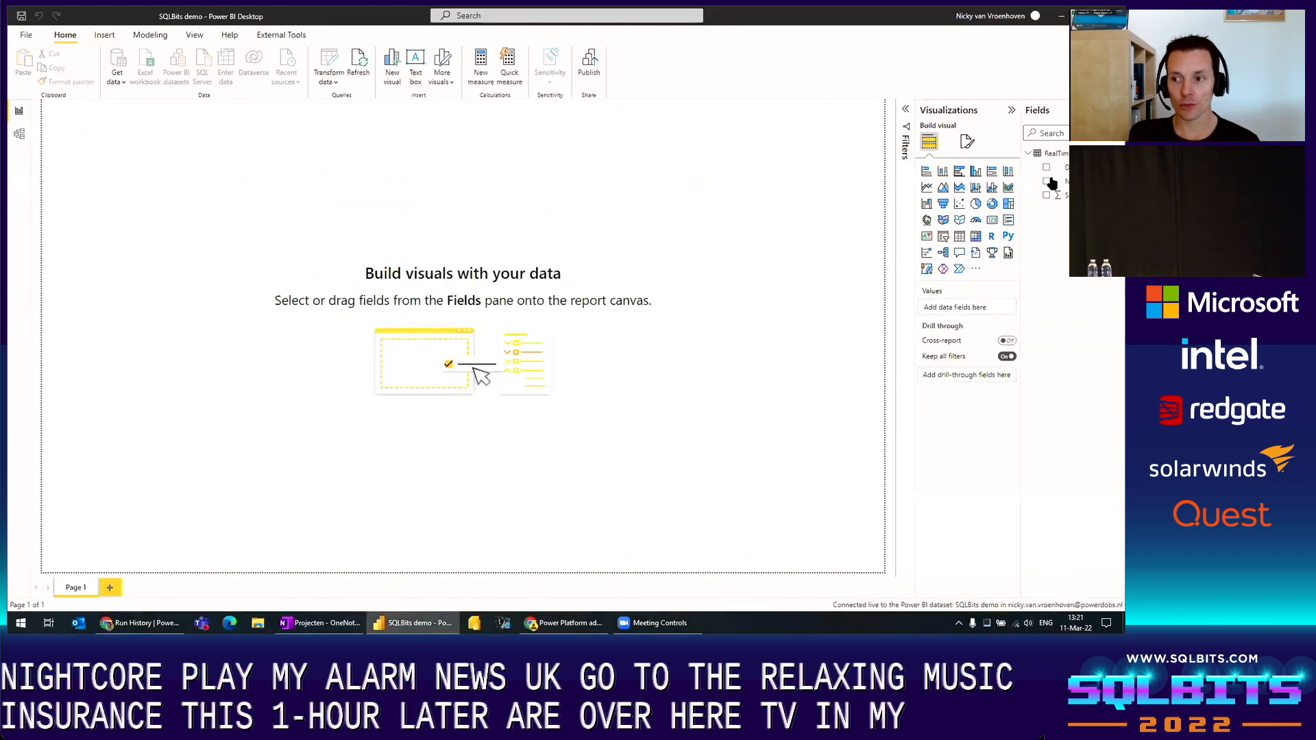
# Step: Build a table visual with the Name, Score and DateTime fields, move it toward the middle of the page and widen it
pyautogui.click(1047, 181)
pyautogui.click(1047, 195)
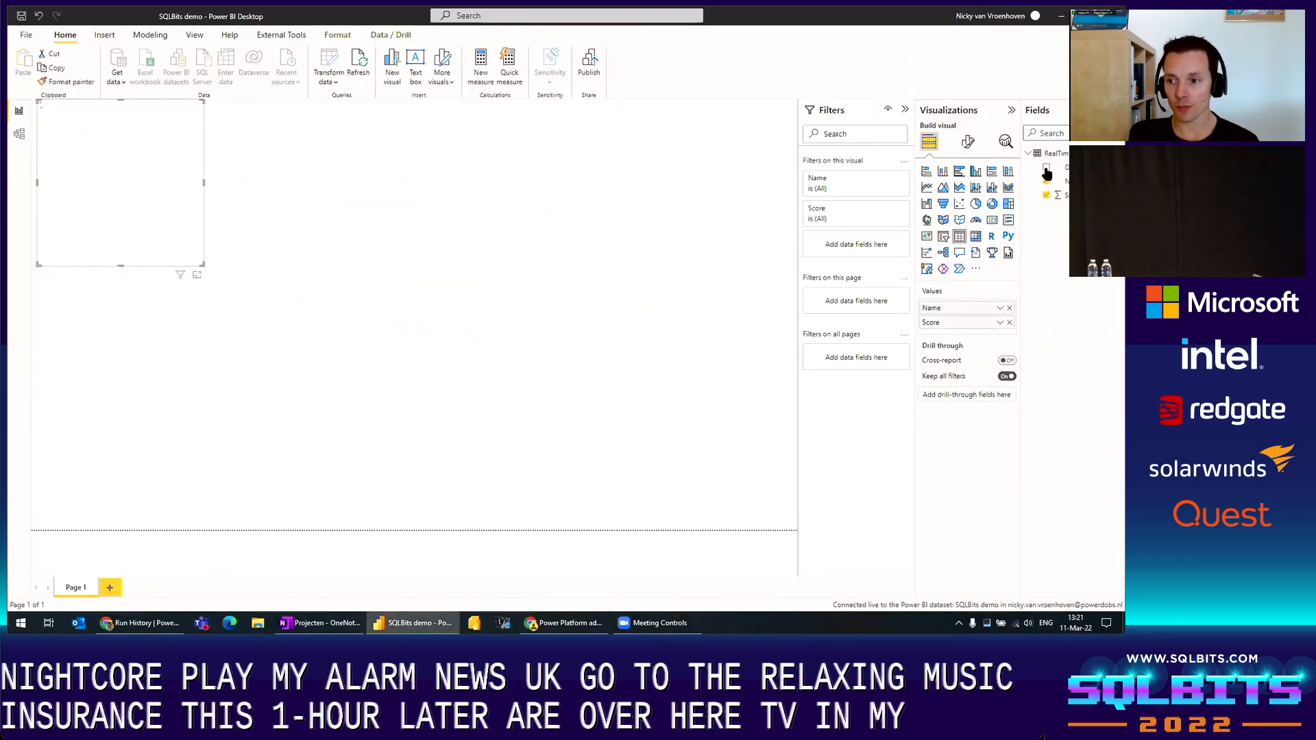
pyautogui.click(1047, 168)
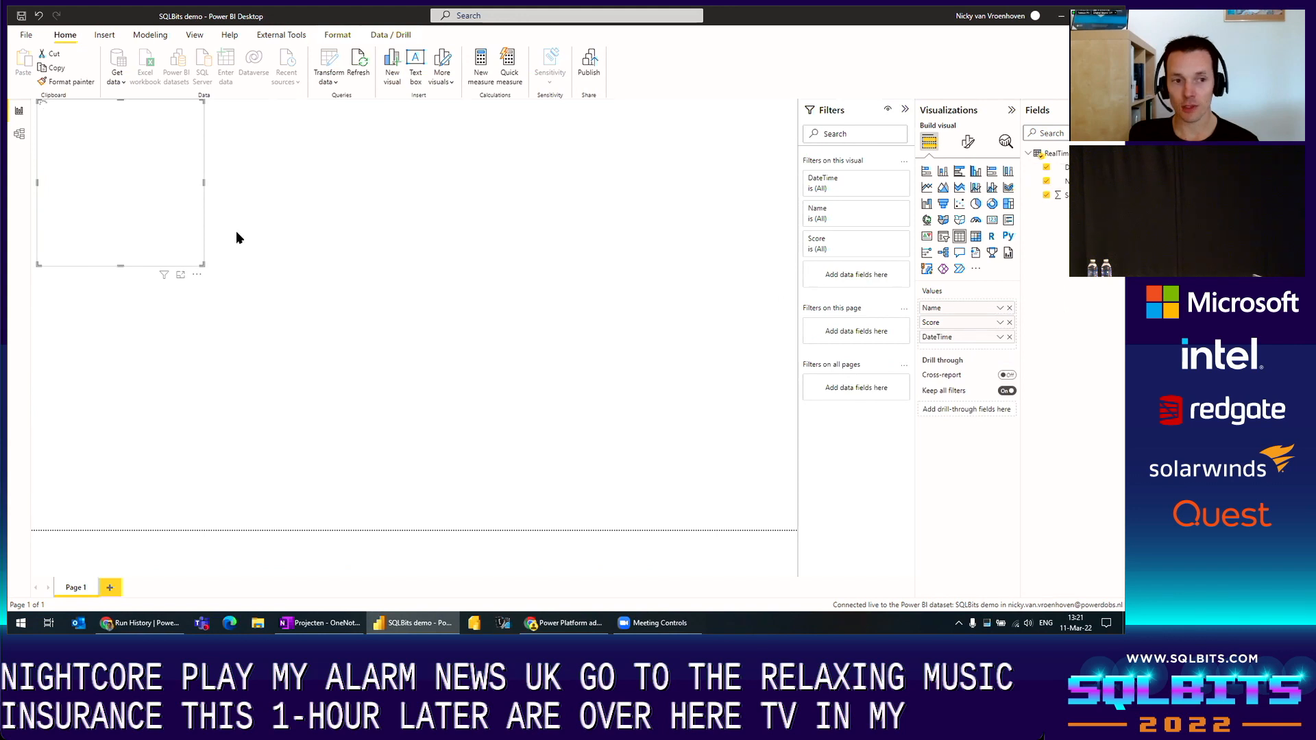
pyautogui.moveTo(183, 225); pyautogui.dragTo(463, 323)
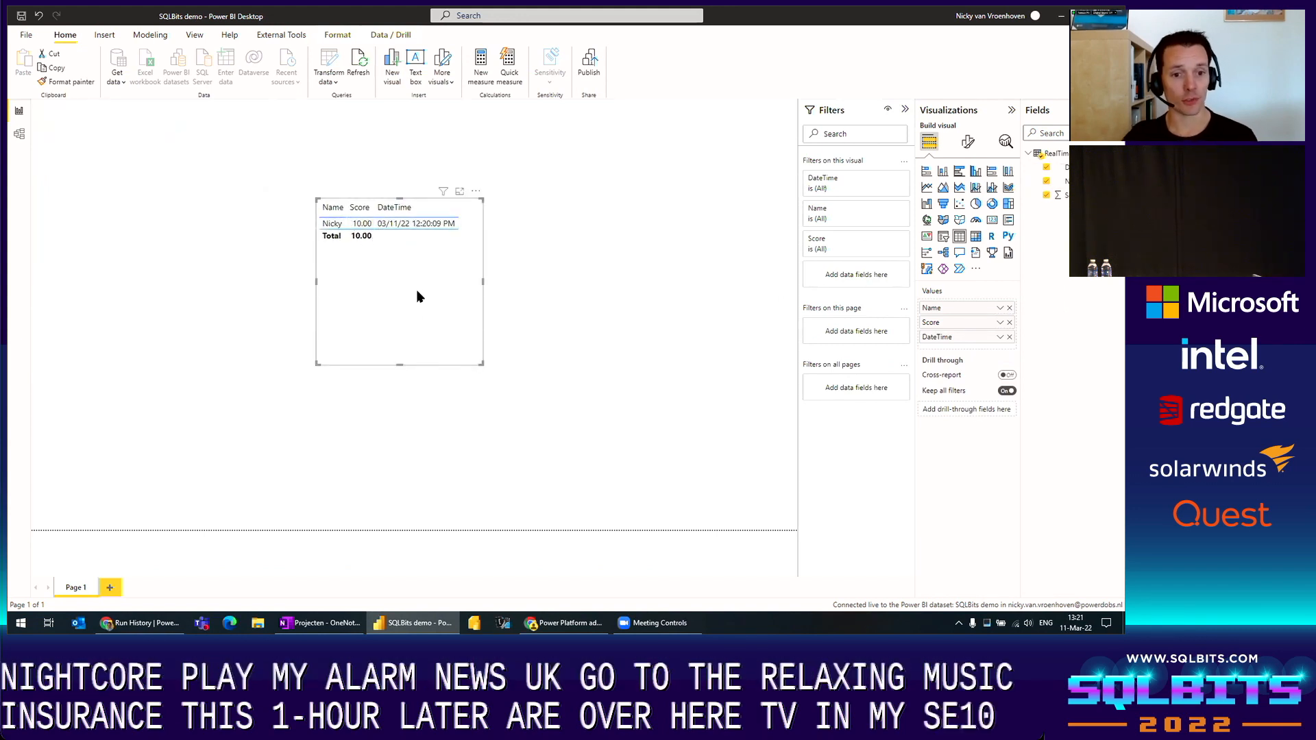
pyautogui.moveTo(485, 284); pyautogui.dragTo(562, 281)
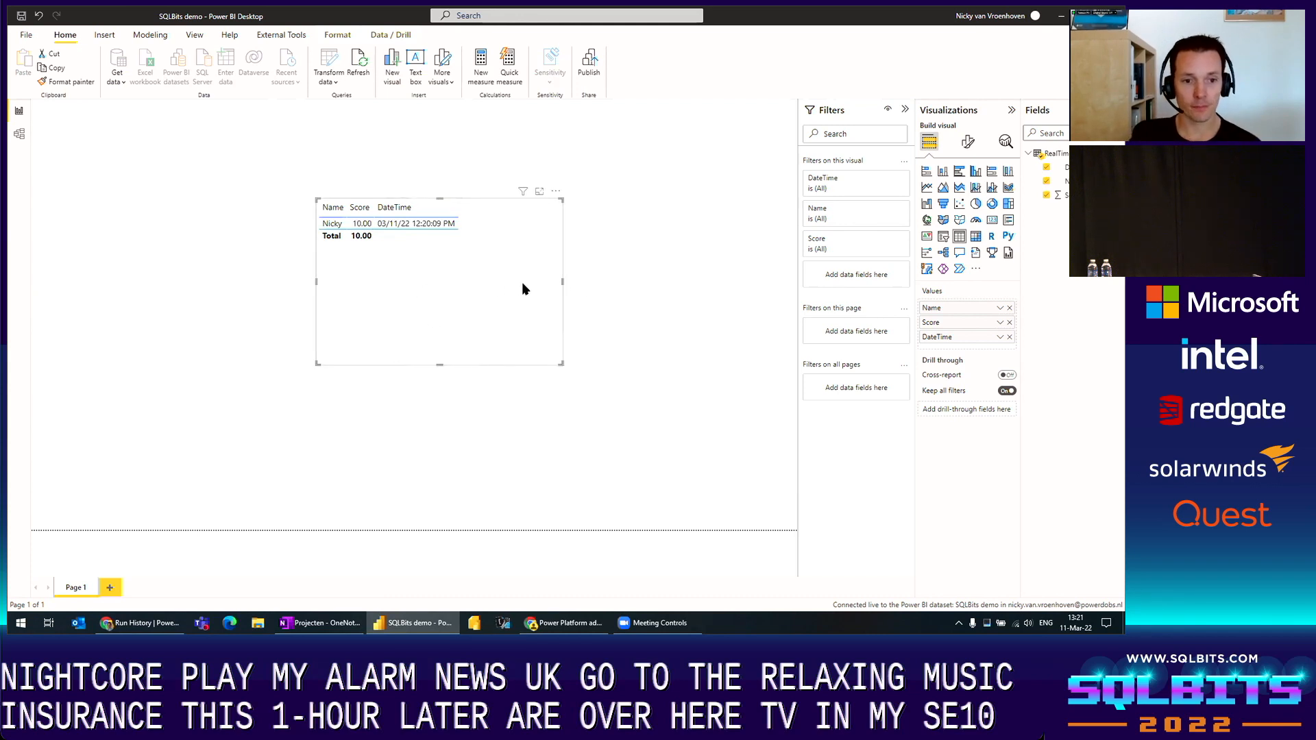
# Step: Search the table's format options for size and set the global font size to 15
pyautogui.click(967, 142)
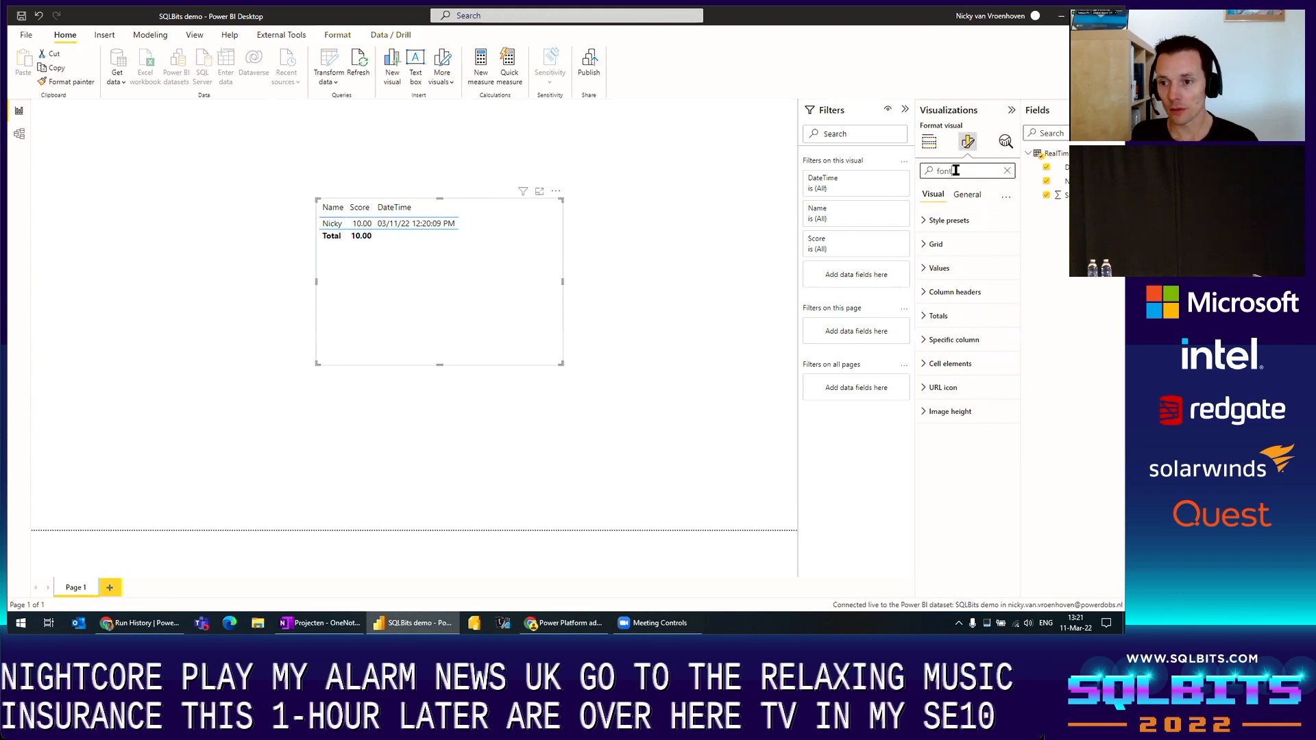
pyautogui.press('BackSpace')
pyautogui.press('BackSpace')
pyautogui.press('BackSpace')
pyautogui.press('BackSpace')
pyautogui.write('size')
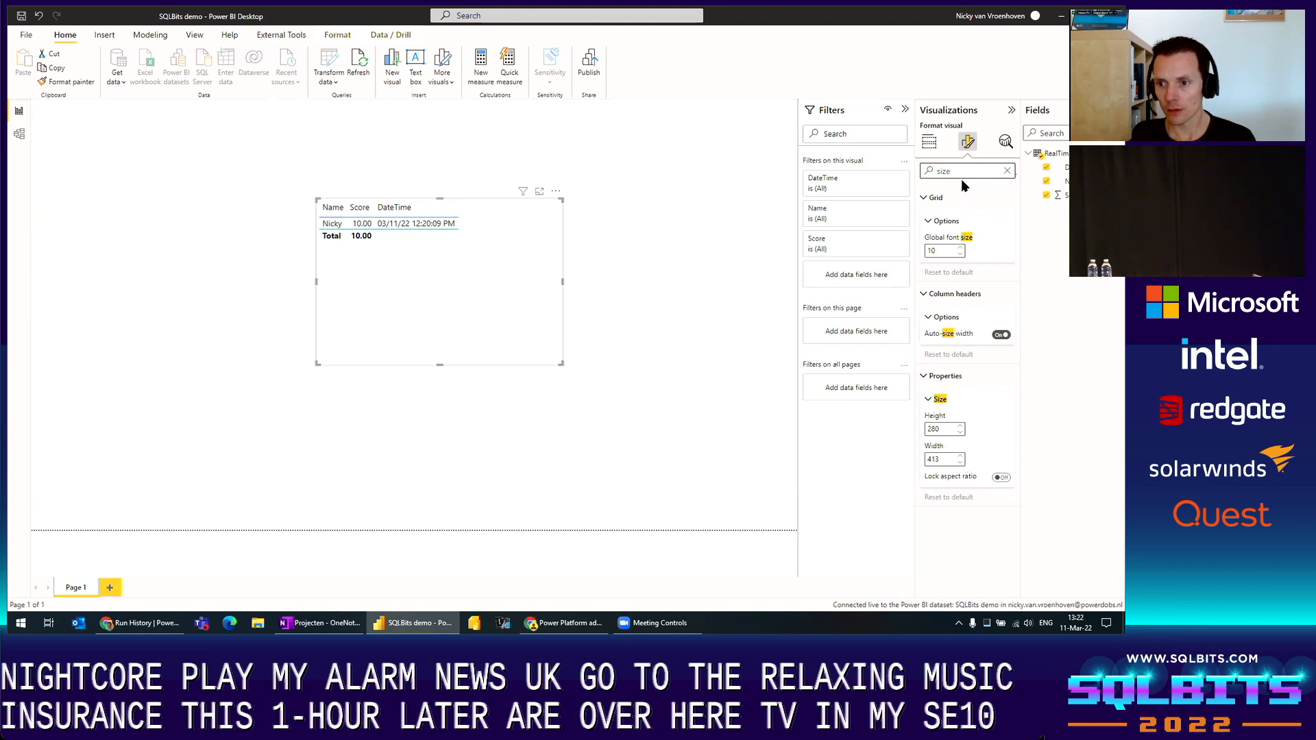
pyautogui.click(960, 247)
pyautogui.click(960, 247)
pyautogui.click(961, 248)
pyautogui.click(961, 247)
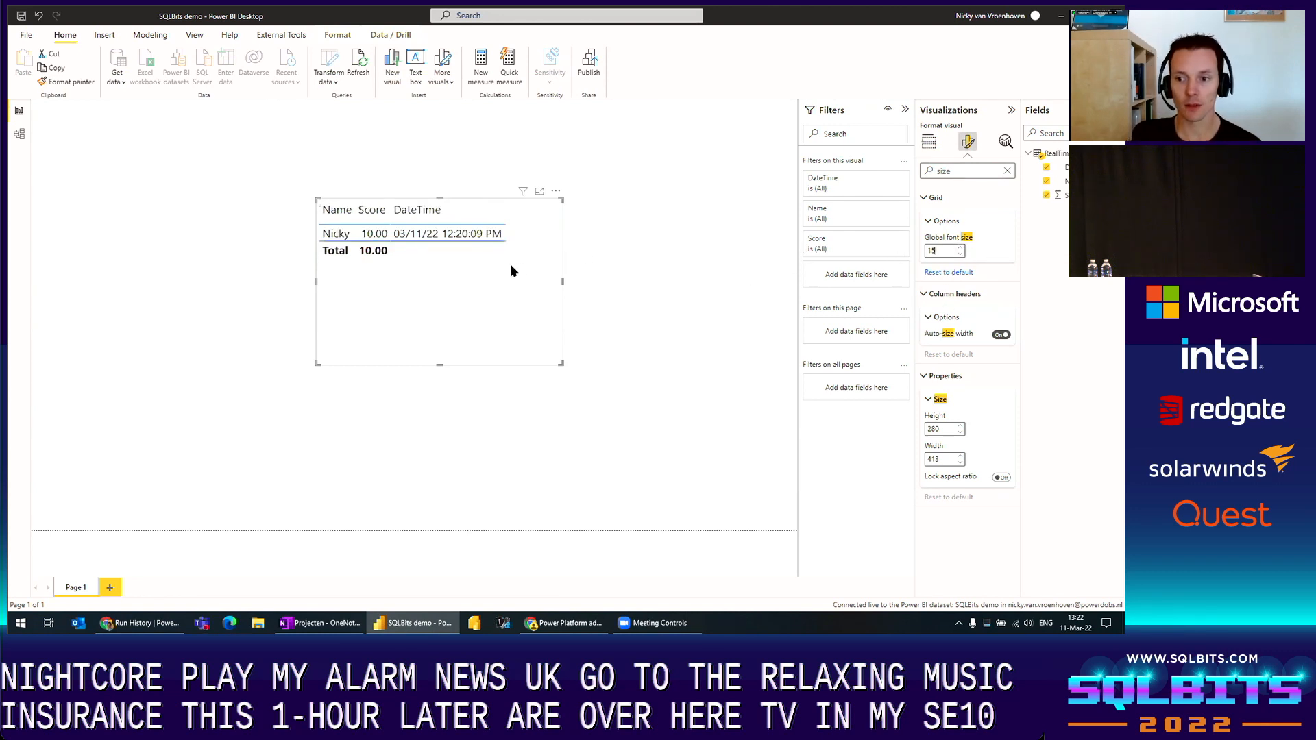
# Step: Enlarge the table visual and reposition it on the report page
pyautogui.moveTo(481, 298); pyautogui.dragTo(491, 279)
pyautogui.moveTo(572, 345); pyautogui.dragTo(695, 397)
pyautogui.click(717, 281)
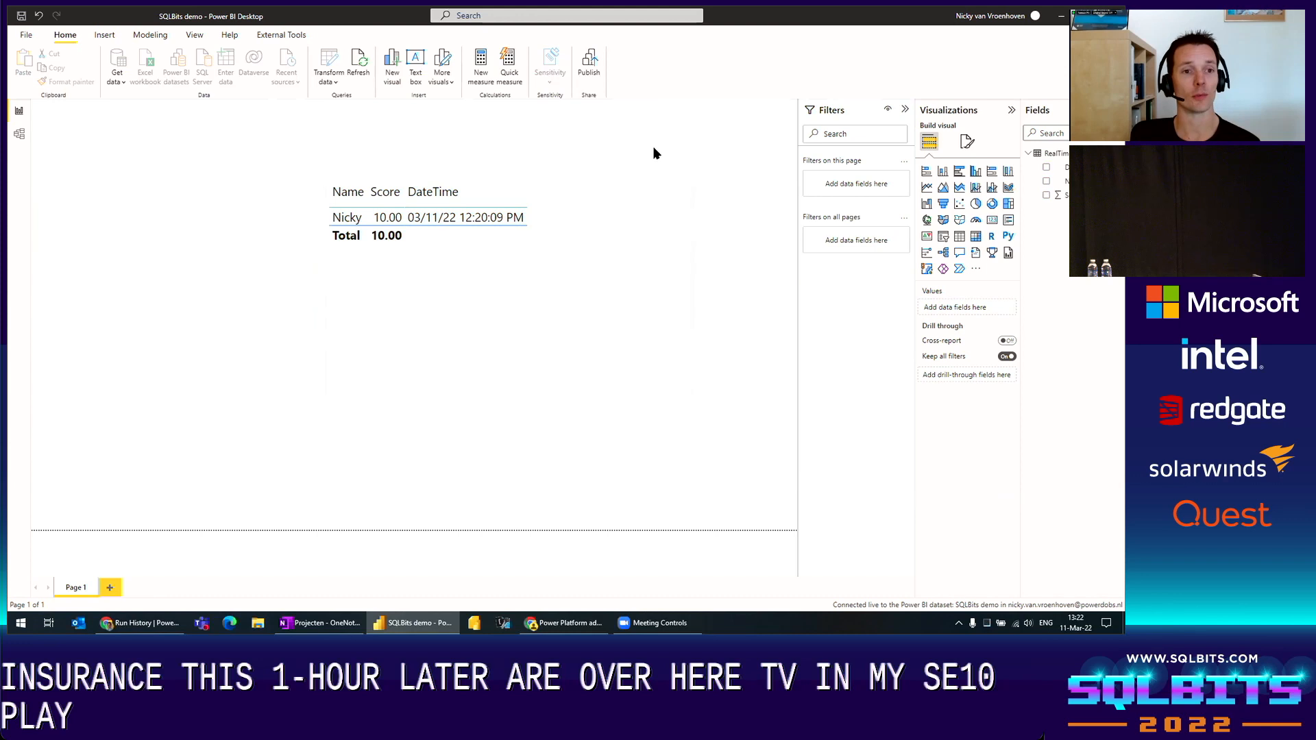
pyautogui.moveTo(534, 332); pyautogui.dragTo(564, 386)
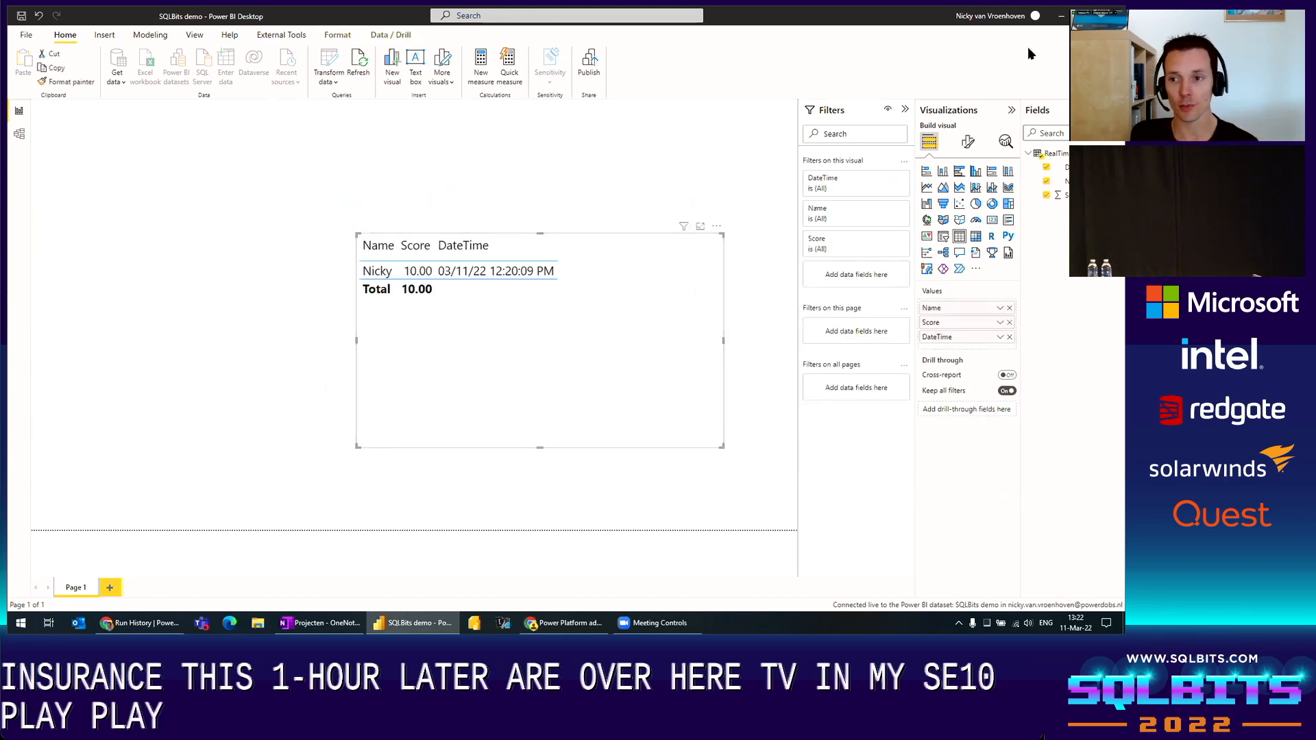
# Step: Switch to Power Apps, create a blank canvas app named SQLBits demo in Tablet format, and dismiss the welcome dialog
pyautogui.click(1062, 19)
pyautogui.click(147, 87)
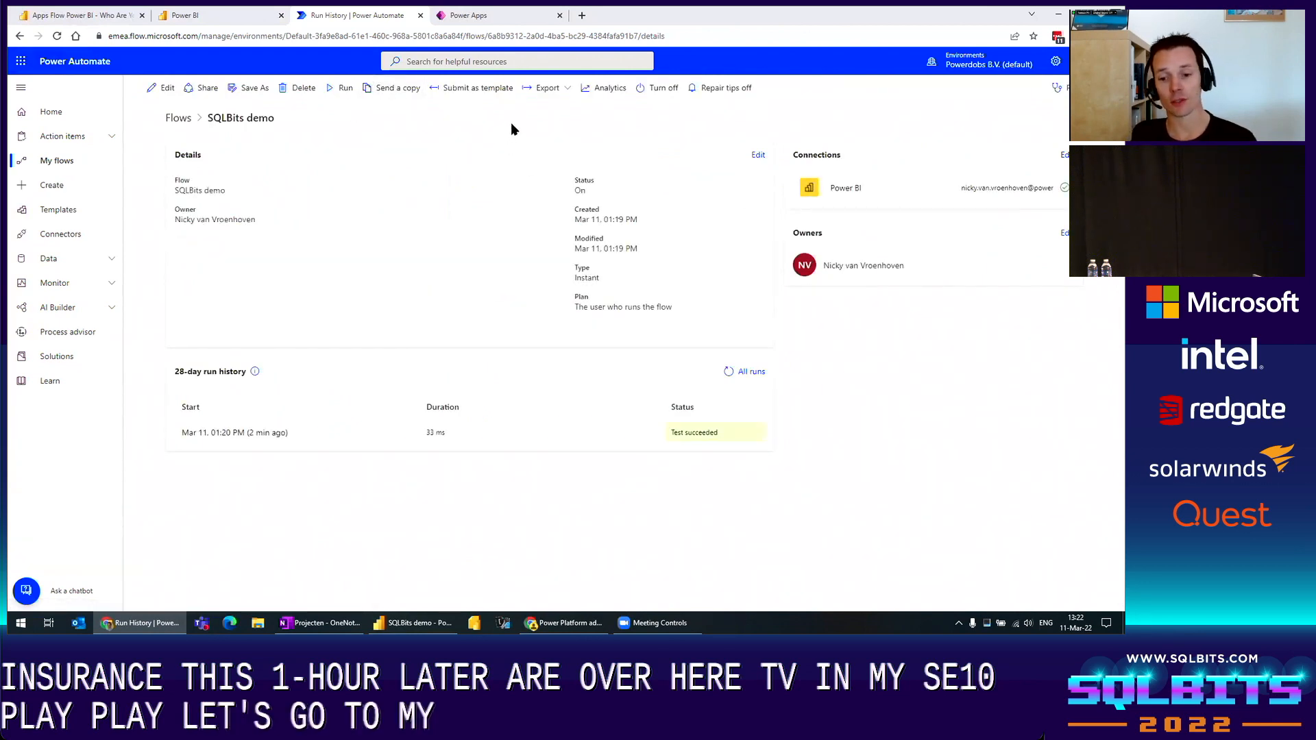
pyautogui.click(511, 17)
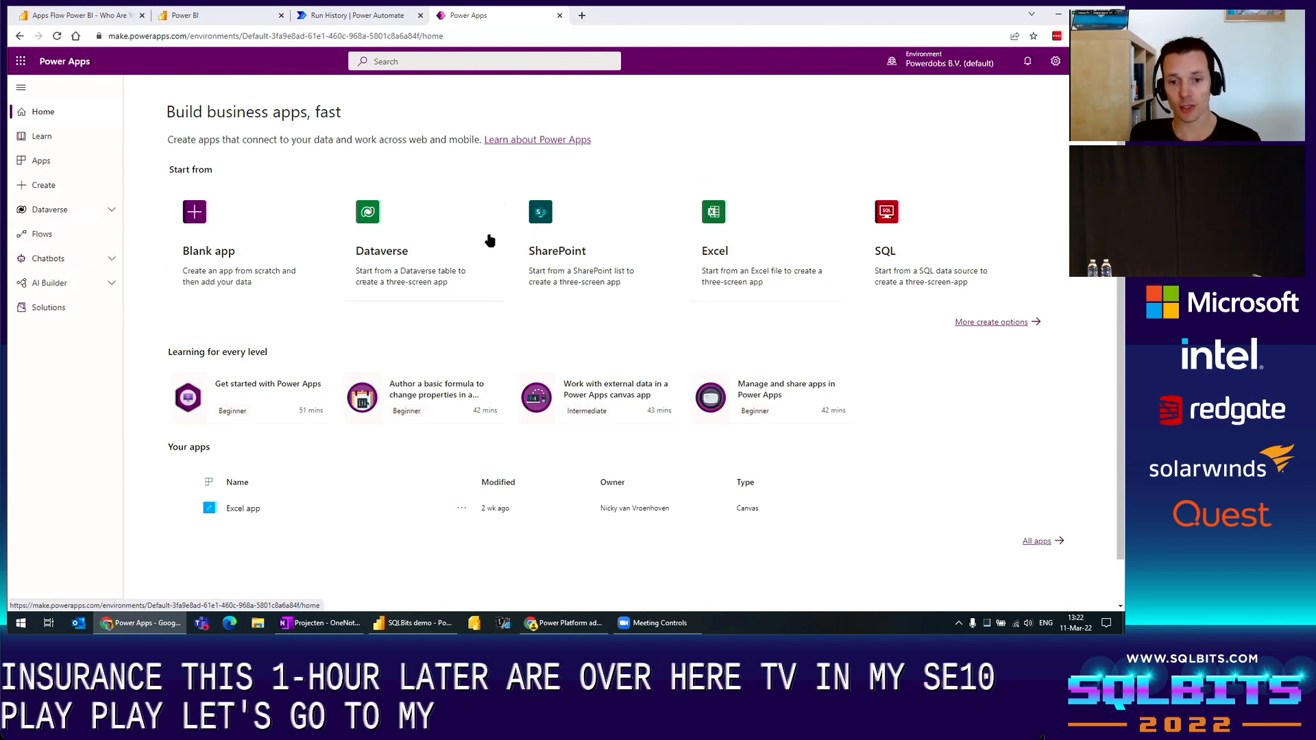
pyautogui.click(200, 229)
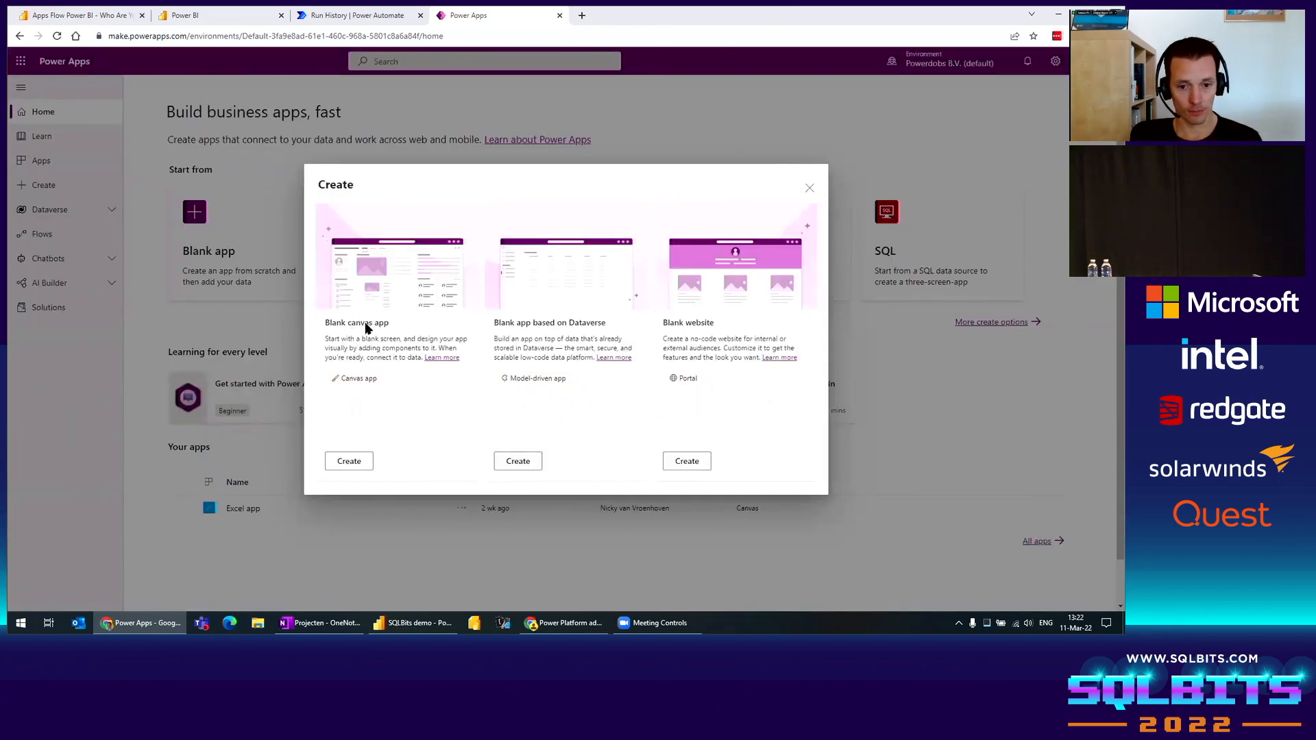
pyautogui.click(348, 461)
pyautogui.click(652, 232)
pyautogui.write('SQLBits demo')
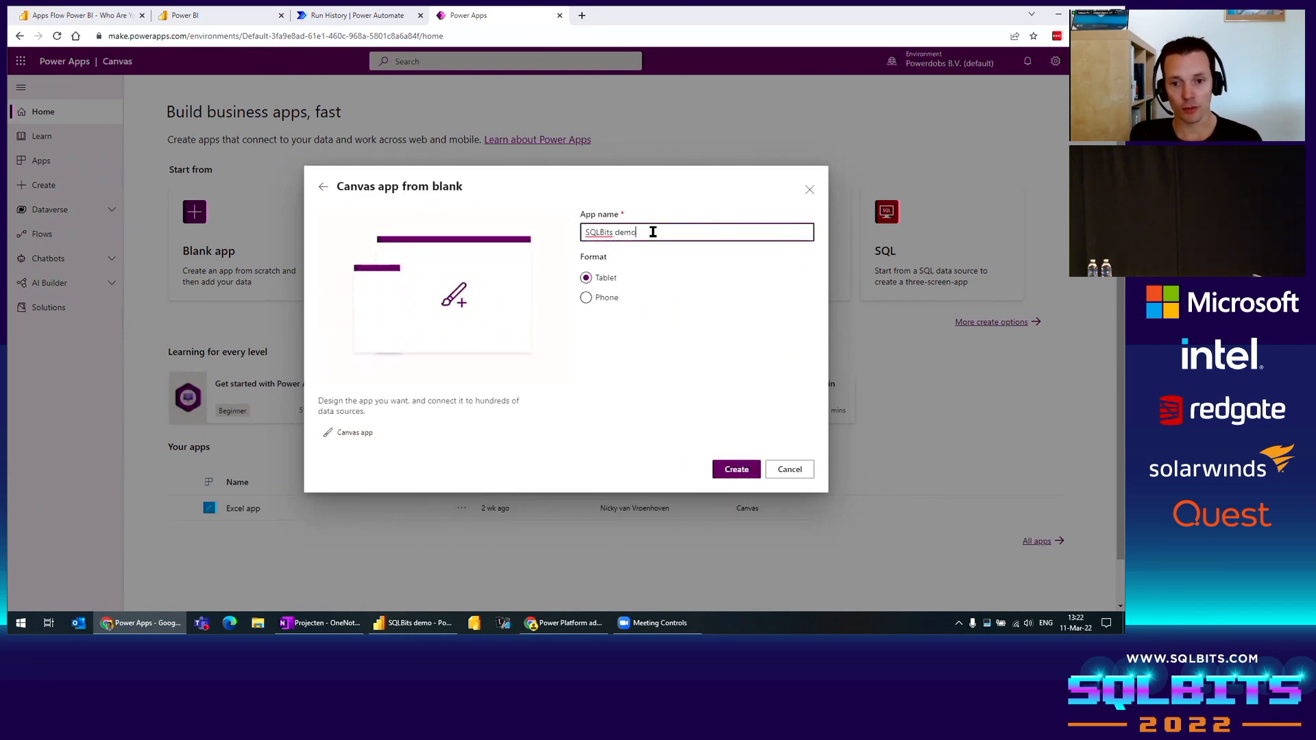
pyautogui.click(597, 283)
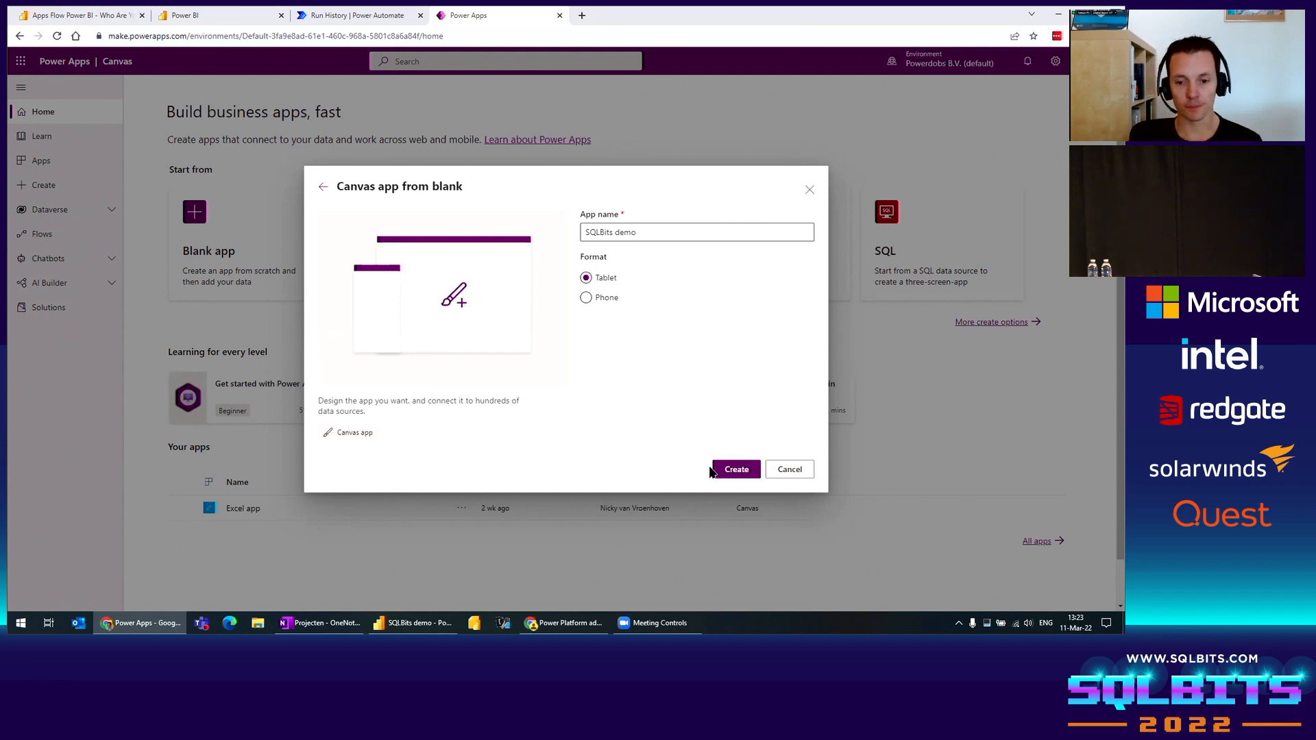
pyautogui.click(737, 470)
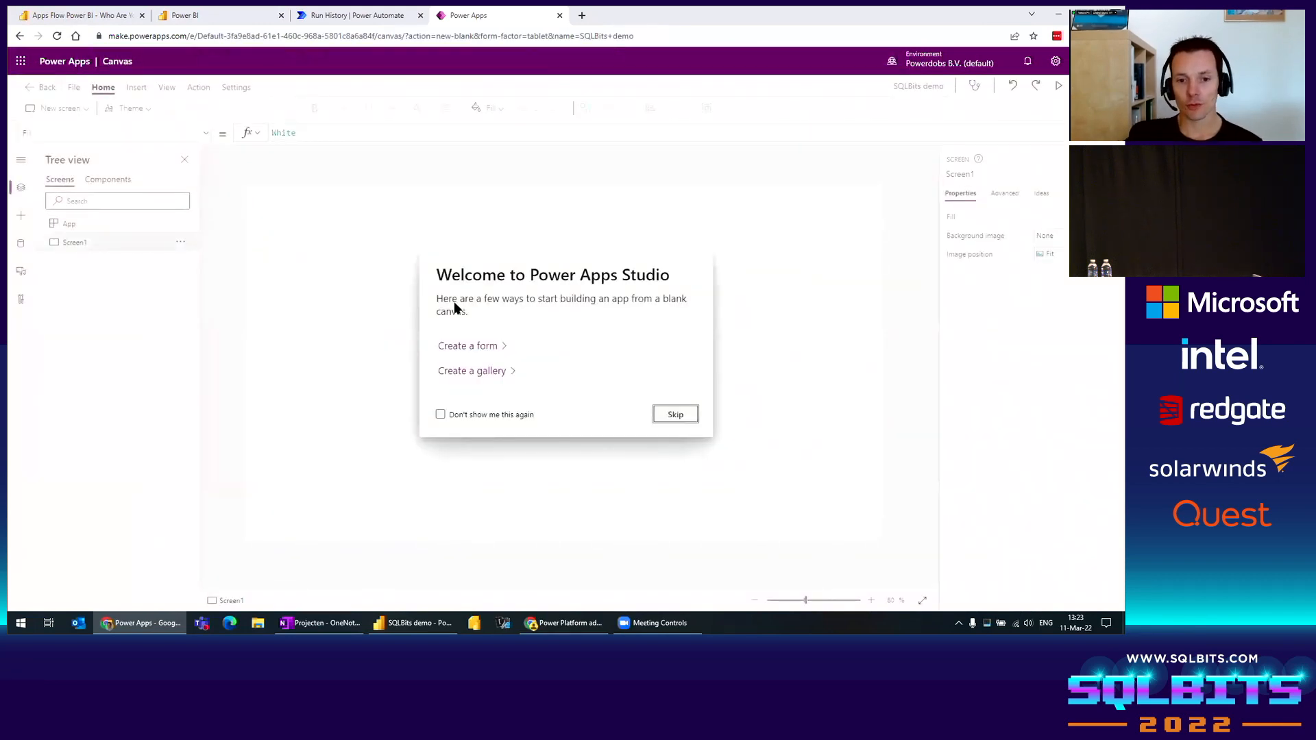
pyautogui.click(492, 415)
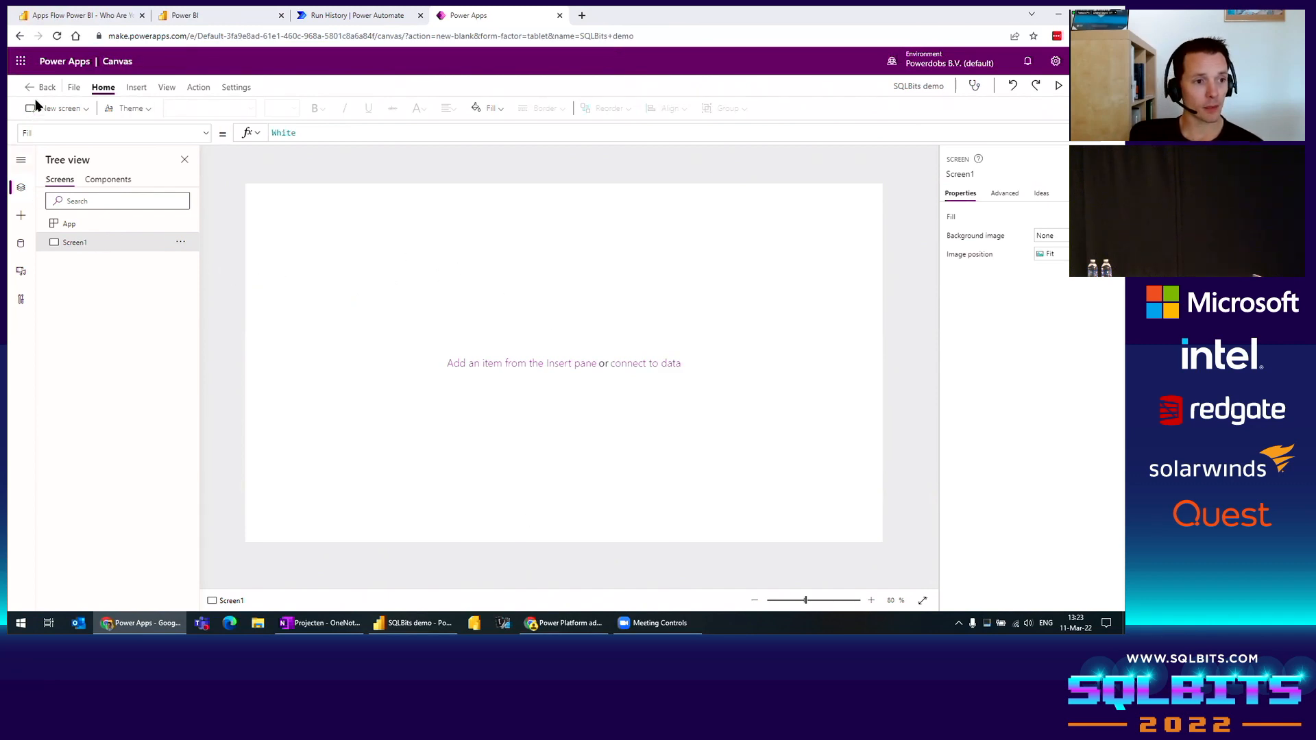
# Step: Save the app to the cloud under the name SQLBits demo
pyautogui.click(72, 87)
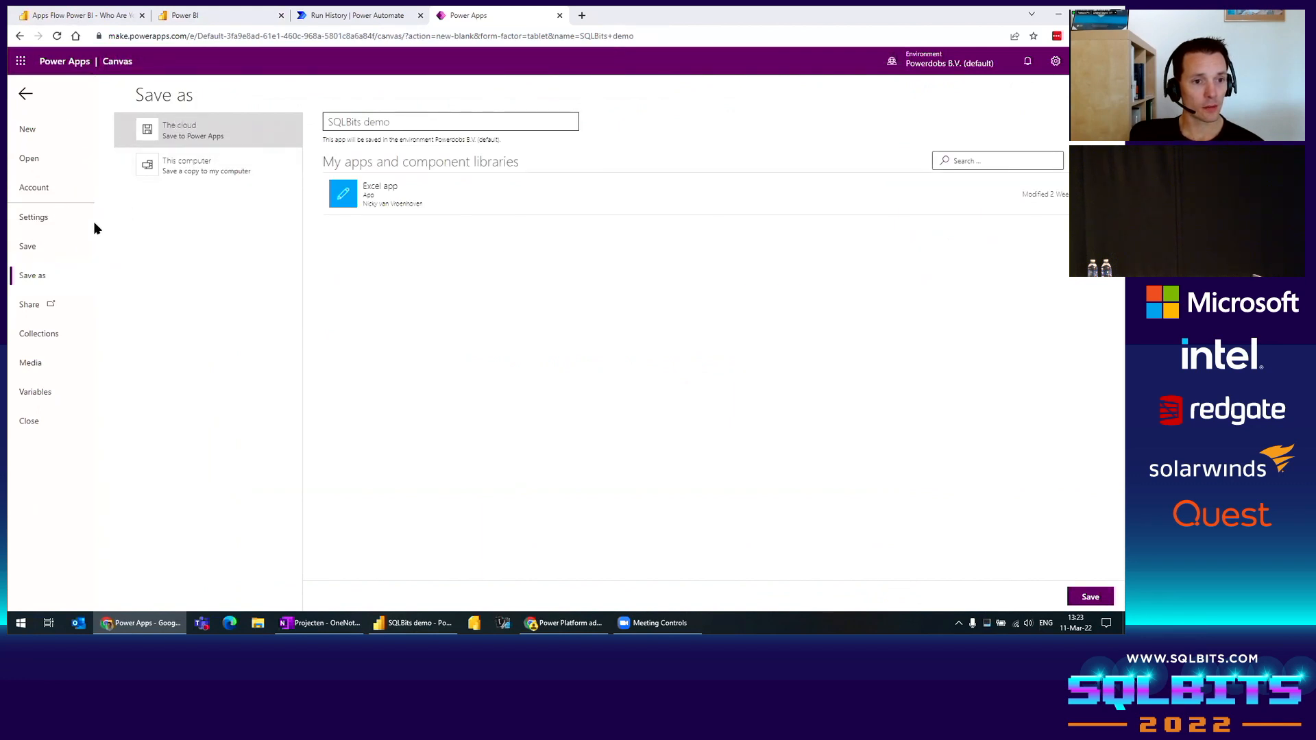
pyautogui.moveTo(327, 122); pyautogui.dragTo(748, 208)
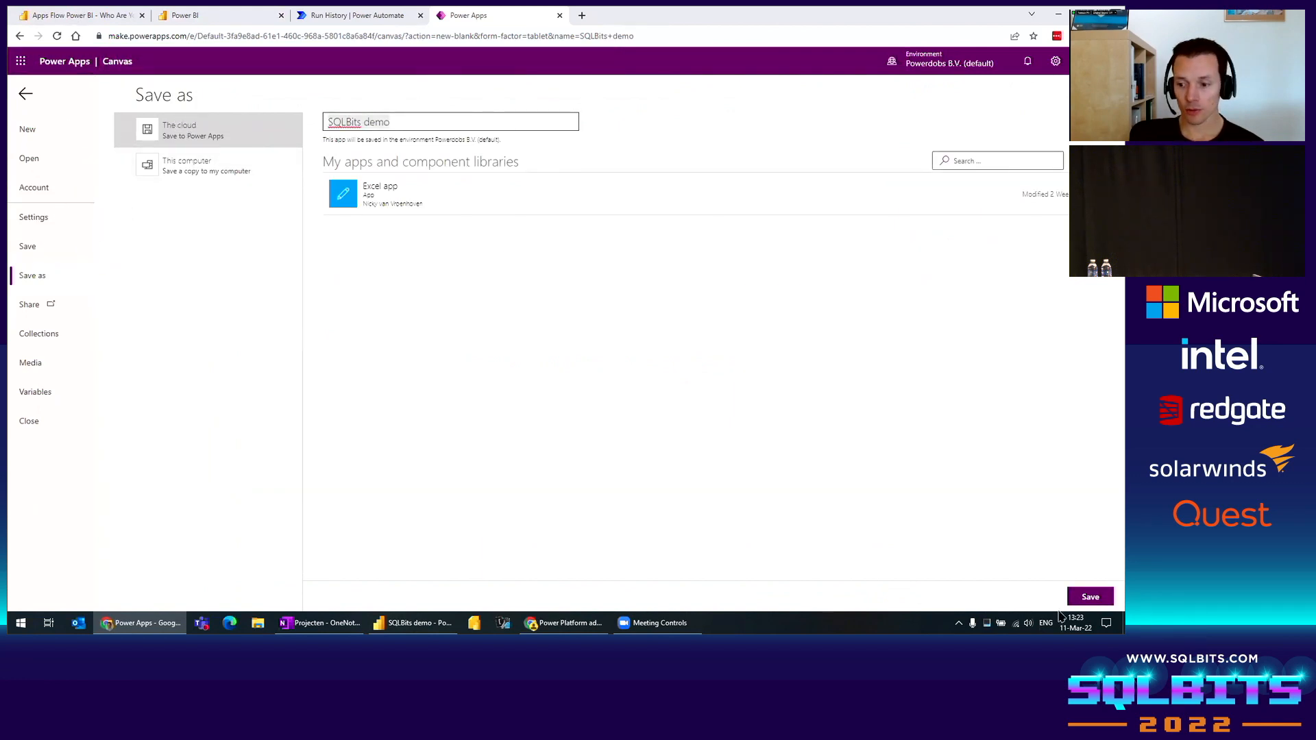
pyautogui.click(1090, 598)
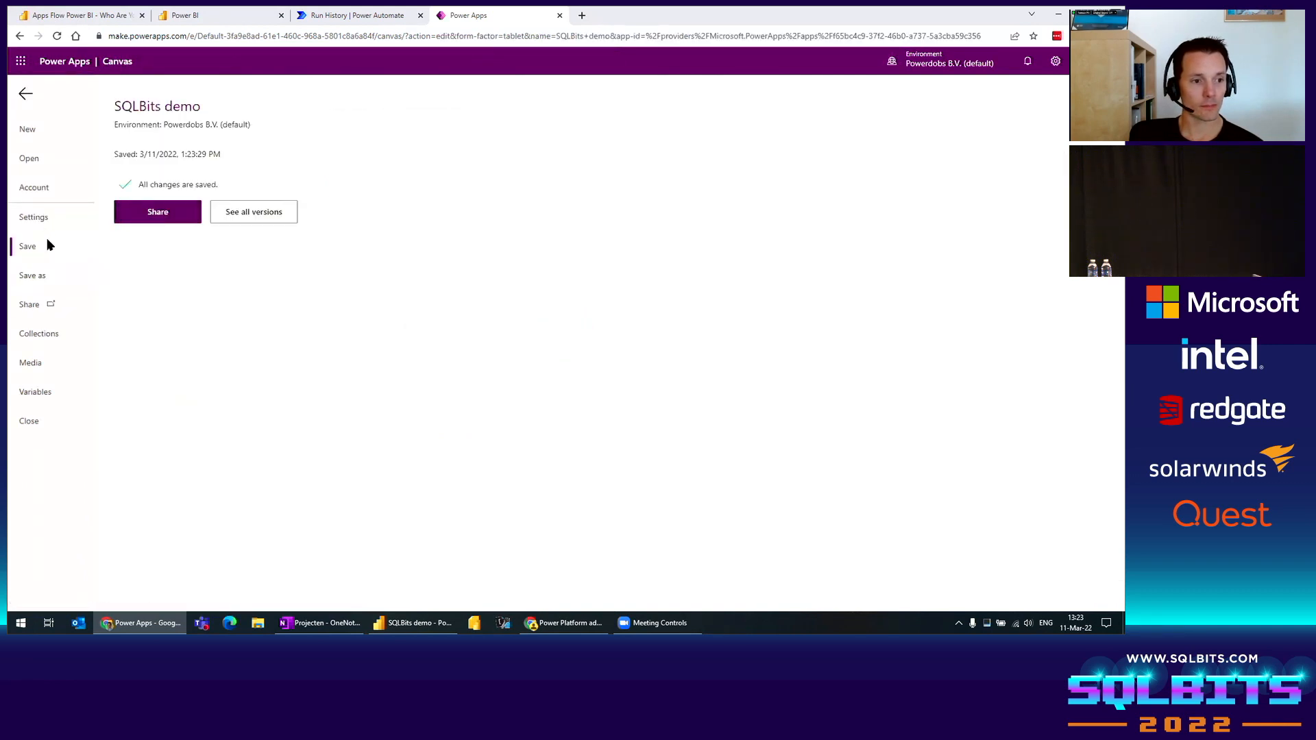
# Step: Open the app's settings and review the General options, from the name and icon to the data row limit
pyautogui.click(42, 218)
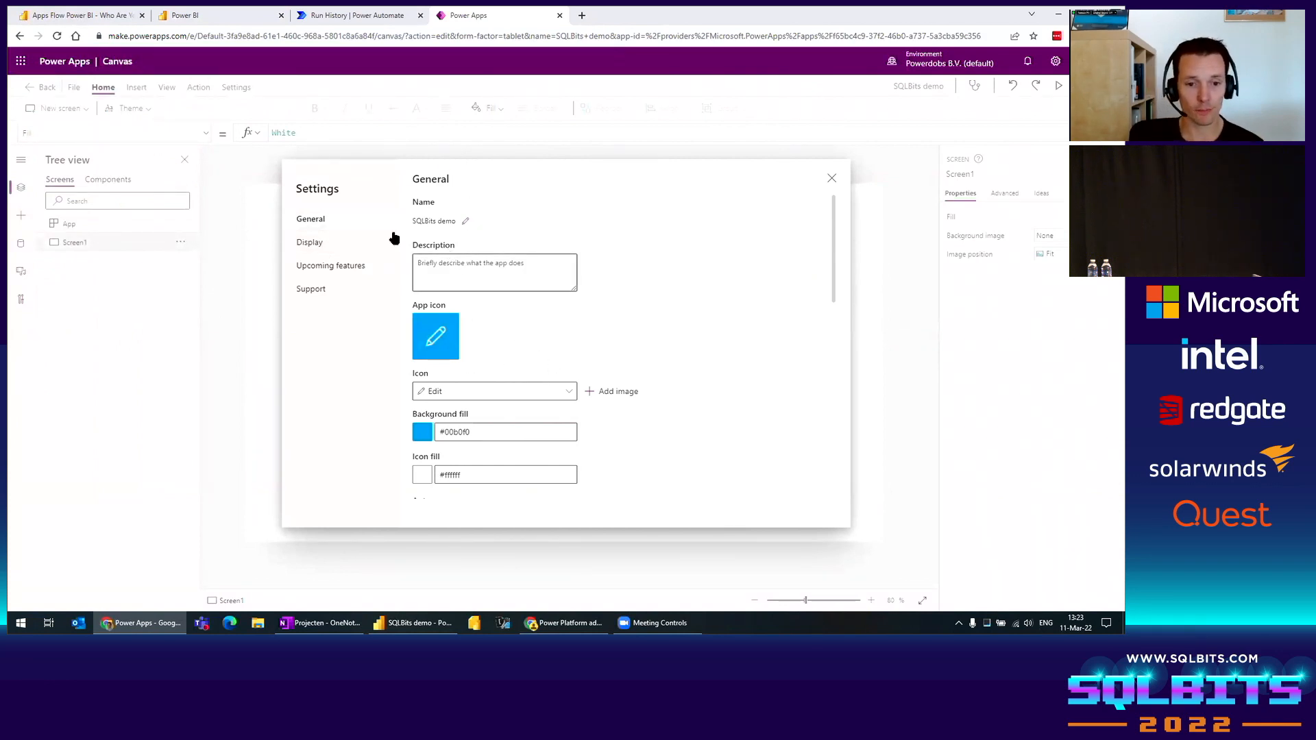
pyautogui.scroll(-1, 384, 240)
pyautogui.scroll(-3, 490, 274)
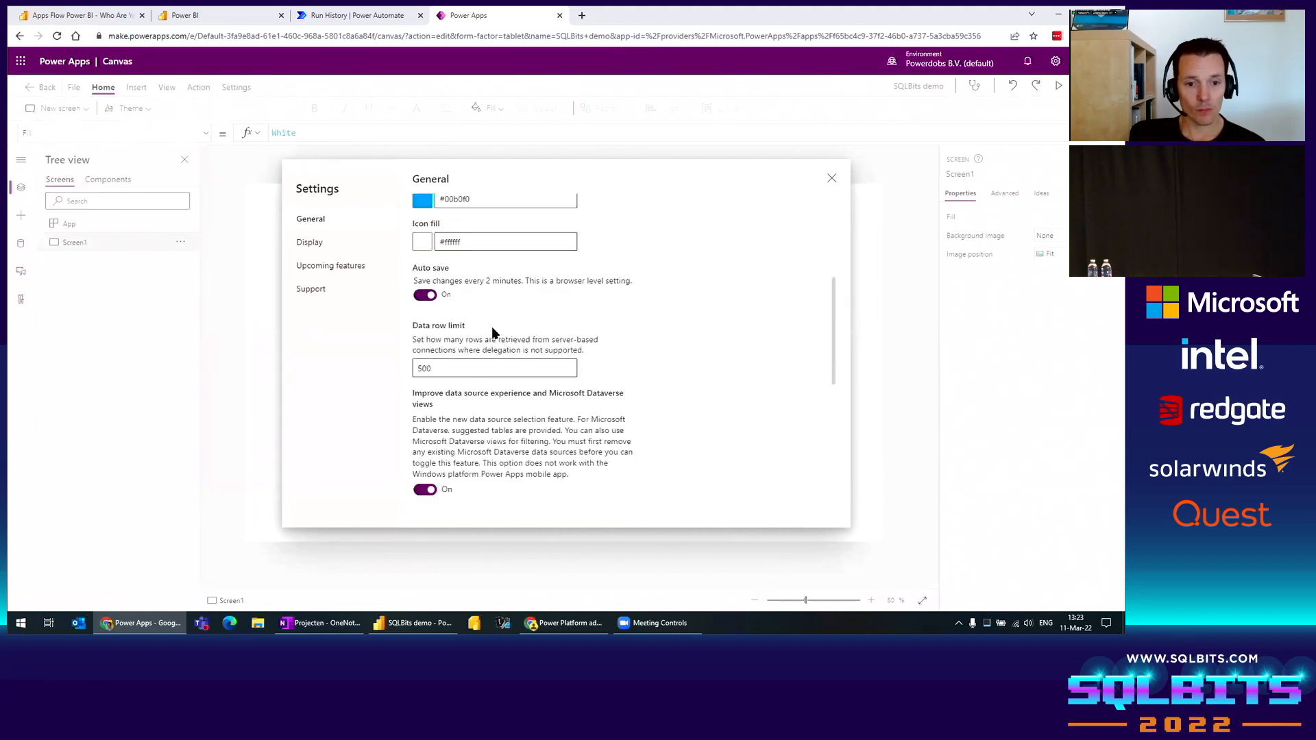
pyautogui.scroll(4, 463, 322)
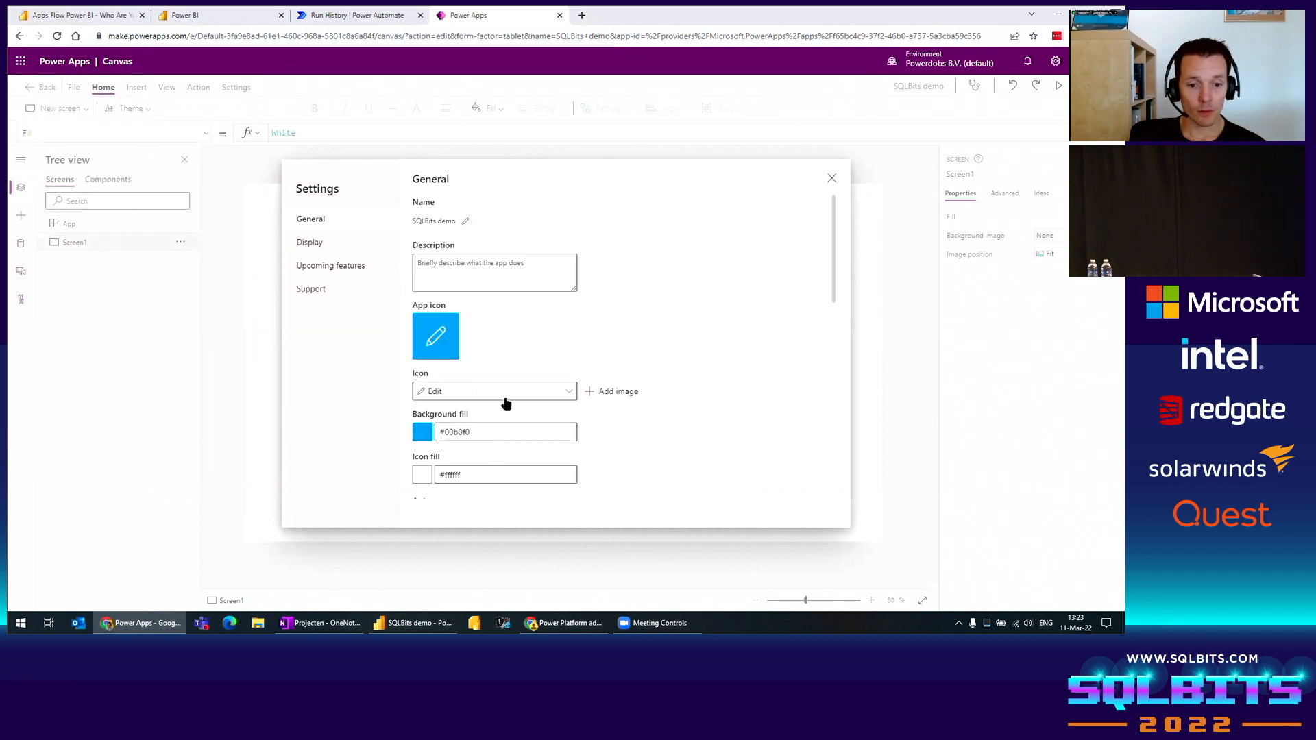
# Step: Use the image Runner.png from the 20220311 SQLBits folder under Presenting as the app icon
pyautogui.click(620, 393)
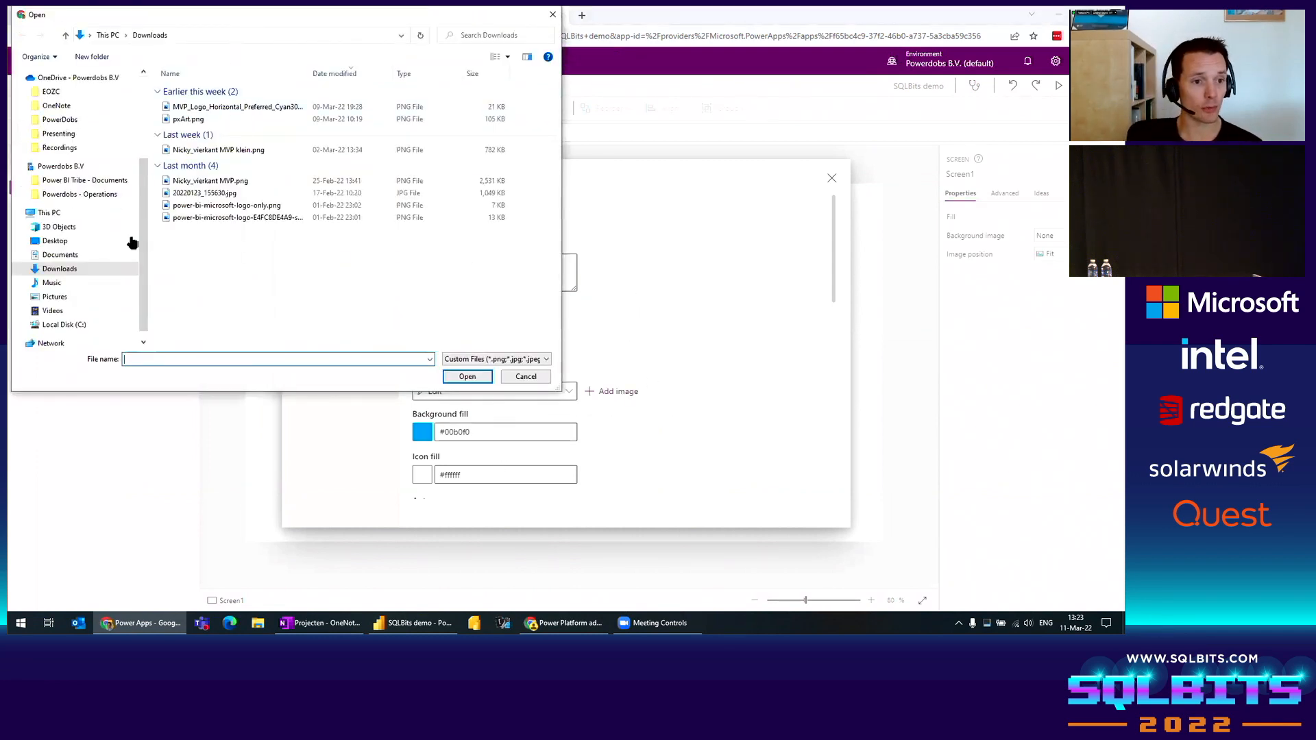
pyautogui.click(148, 254)
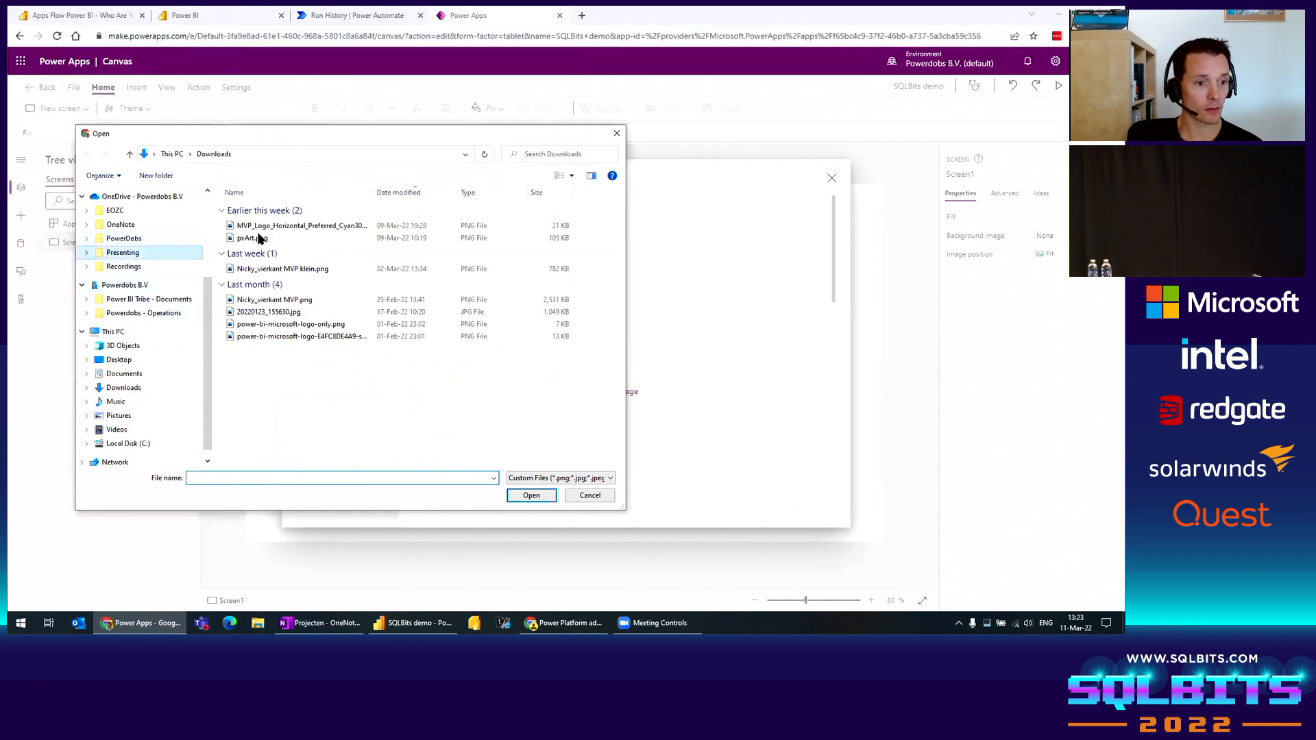
pyautogui.doubleClick(295, 259)
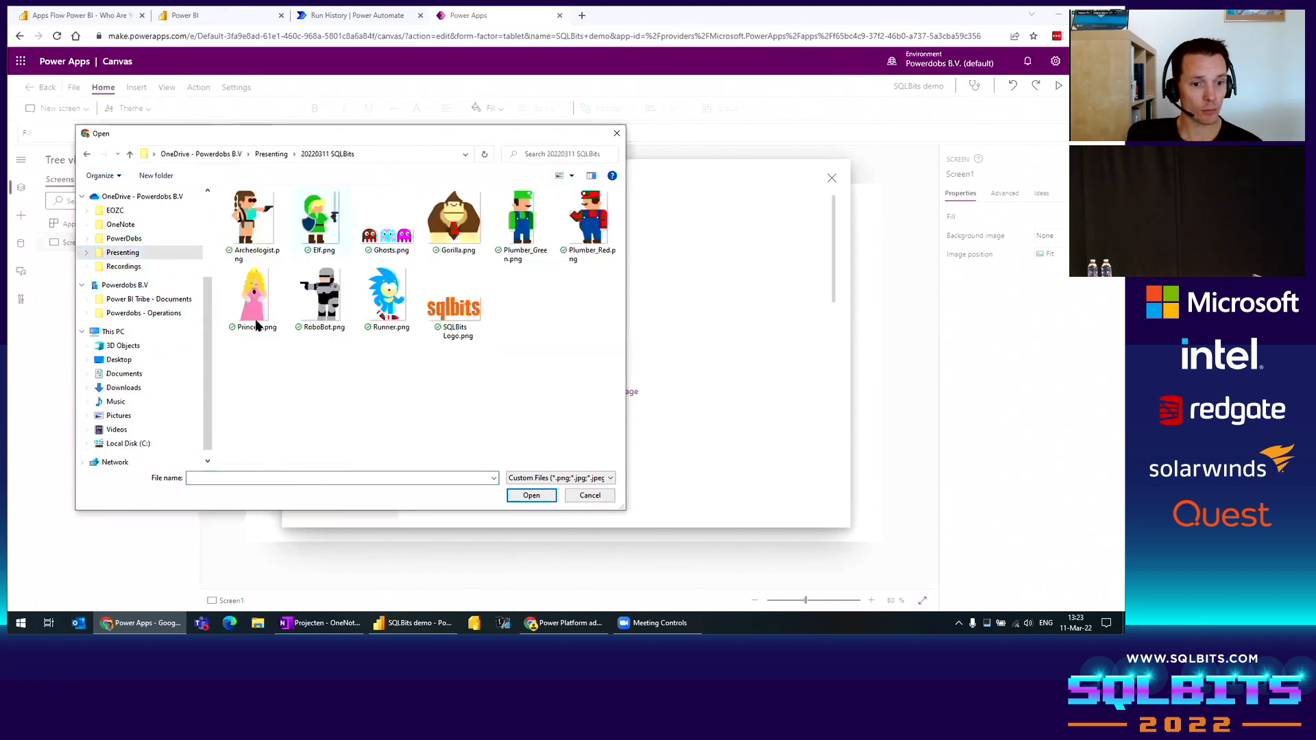
pyautogui.doubleClick(381, 291)
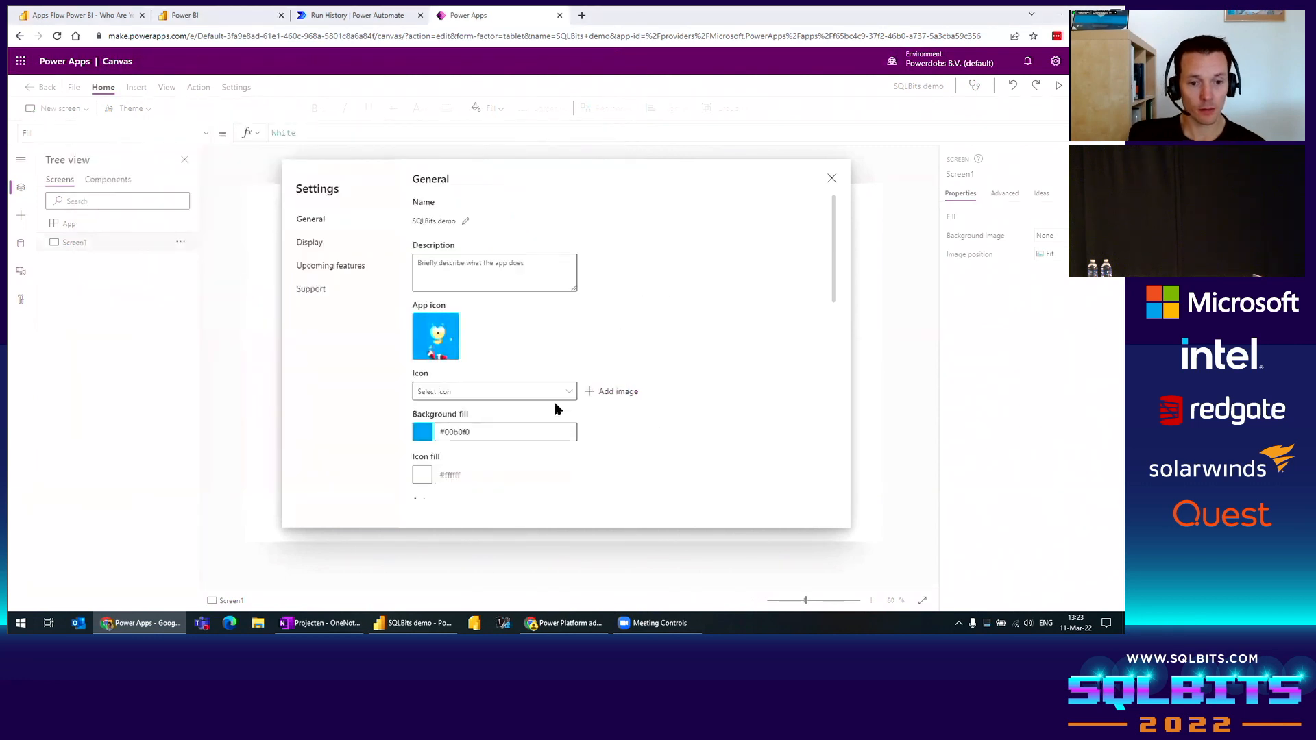
# Step: Set the app icon's background fill to the dark blue #00126b
pyautogui.click(424, 432)
pyautogui.click(463, 246)
pyautogui.click(682, 351)
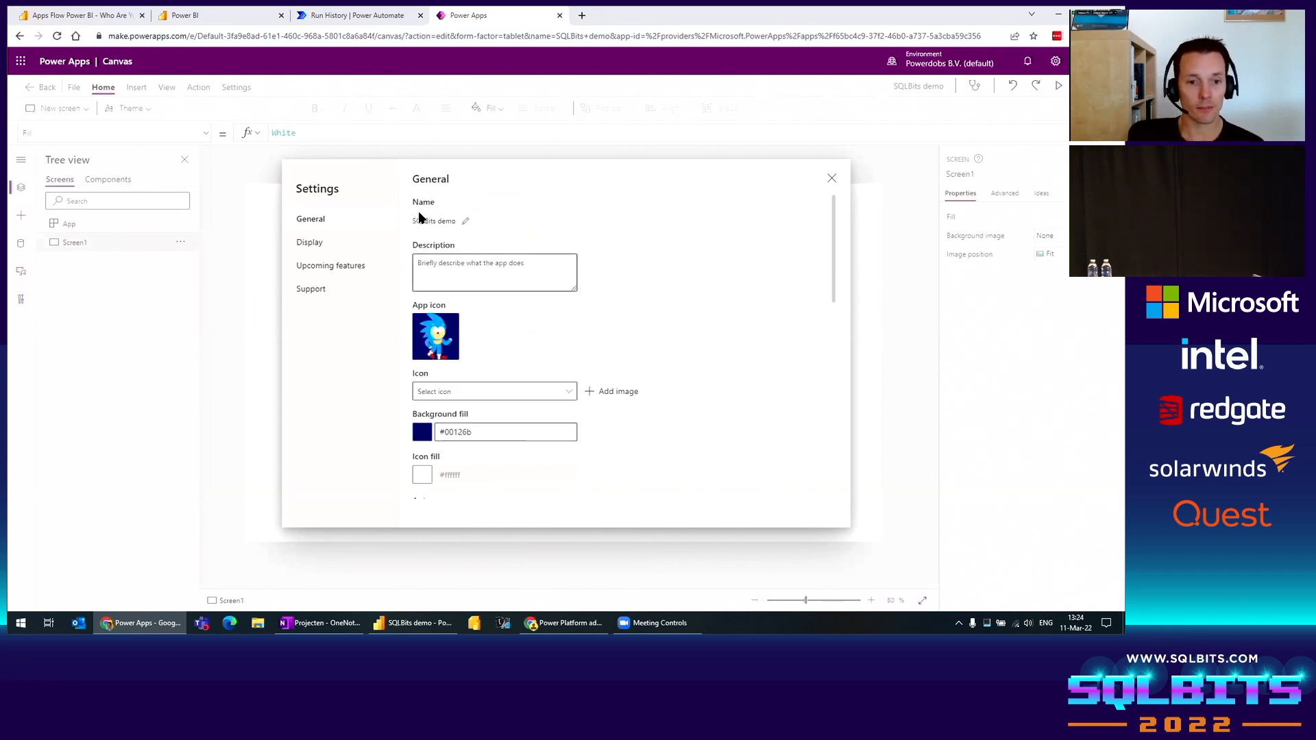
# Step: Change the app's display size to Custom with a width of 500 and apply the new screen size
pyautogui.scroll(-8, 542, 370)
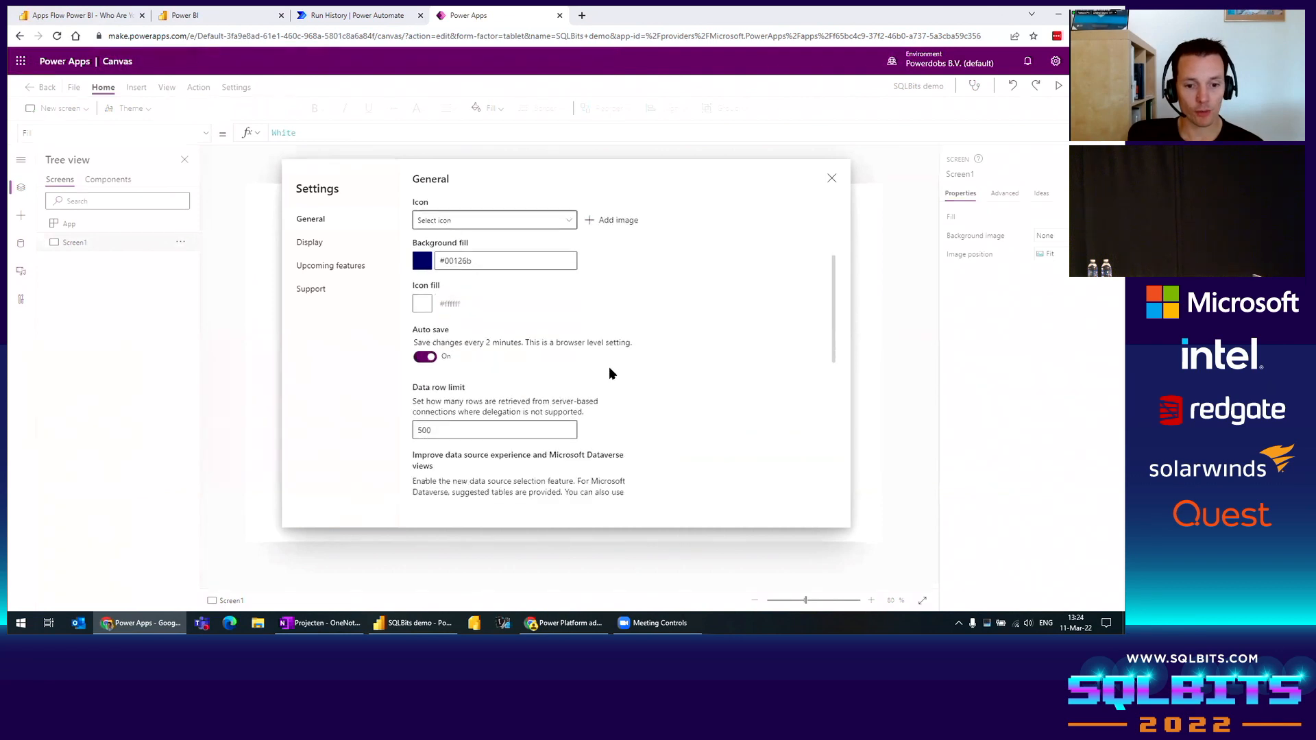
pyautogui.click(309, 244)
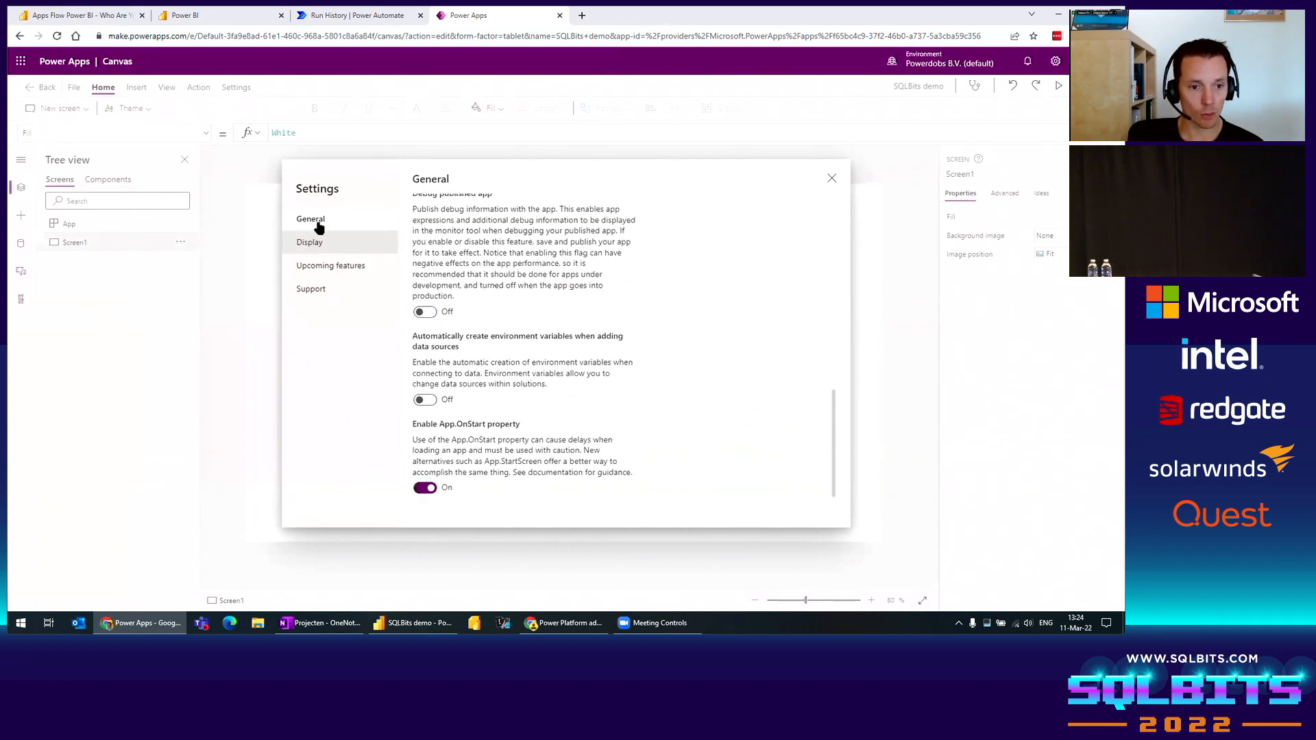
pyautogui.click(473, 361)
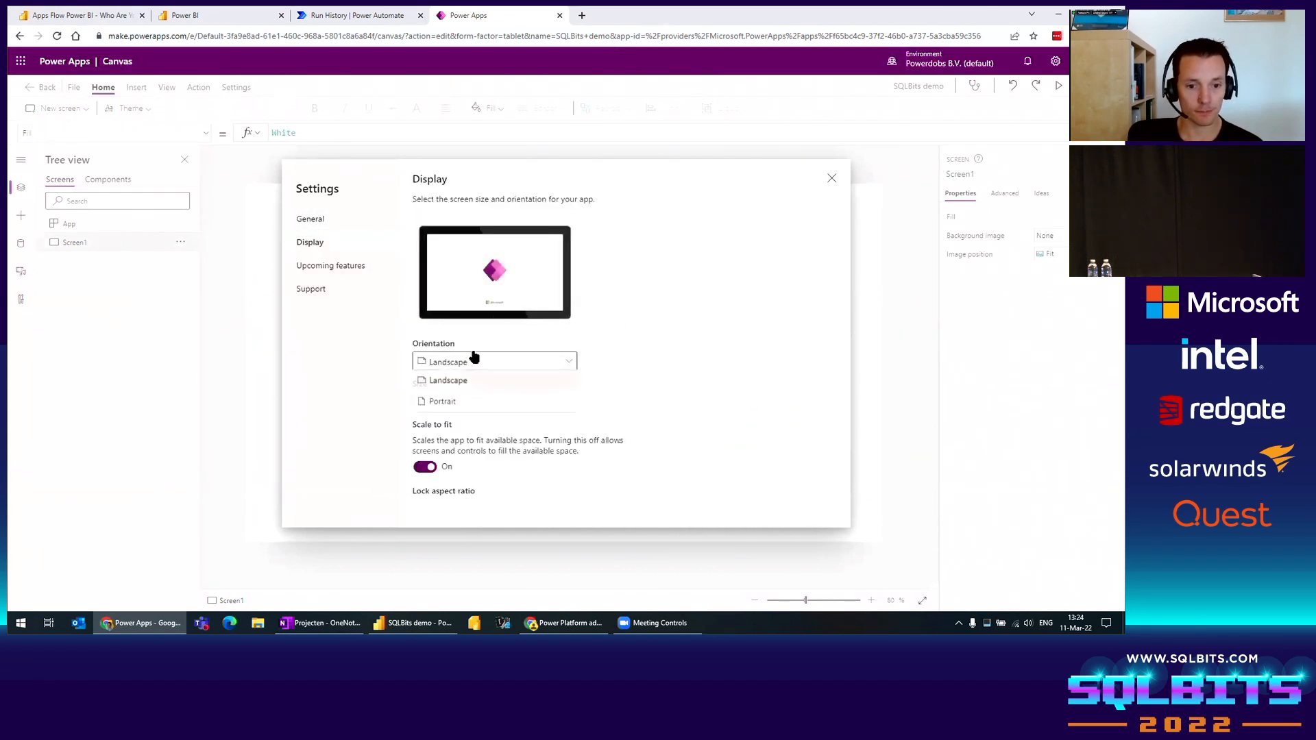
pyautogui.click(619, 377)
pyautogui.click(474, 403)
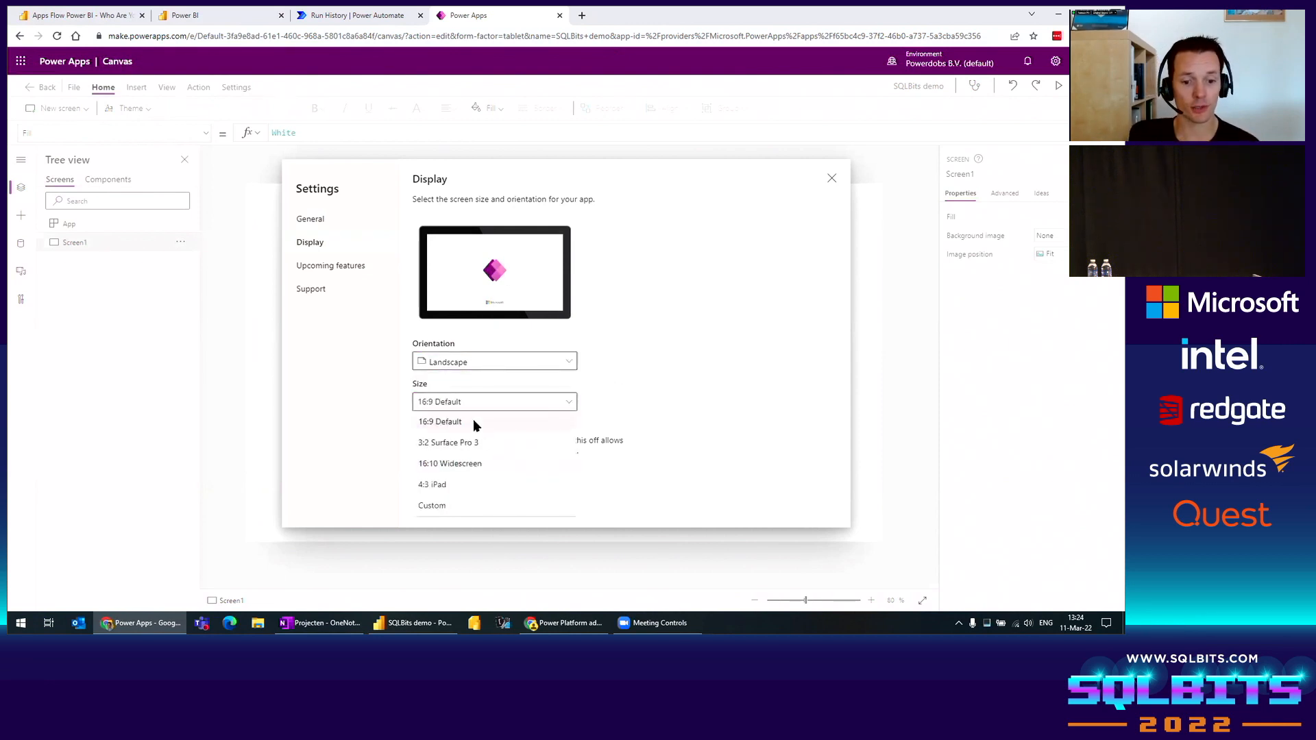
pyautogui.click(439, 504)
pyautogui.press('Tab')
pyautogui.write('500')
pyautogui.press('Return')
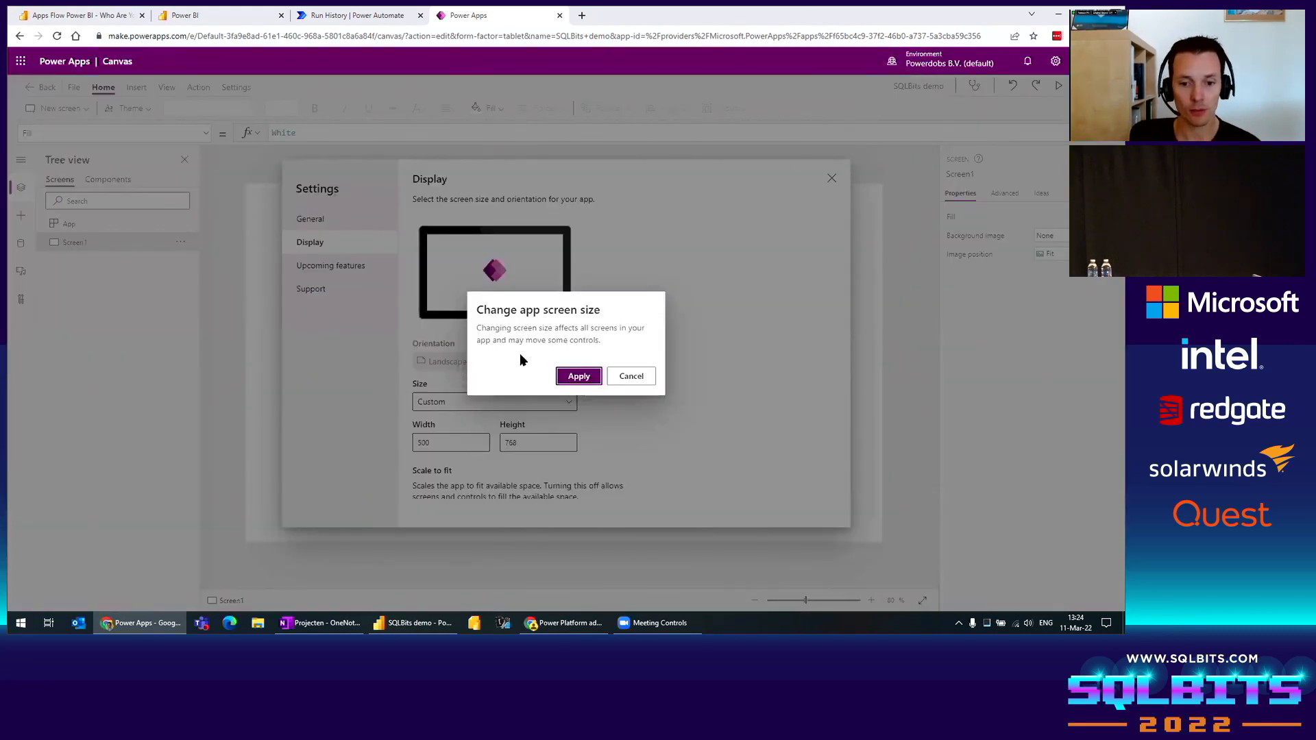
pyautogui.click(581, 377)
# Step: Set the custom screen height to 500 and apply the change
pyautogui.press('Tab')
pyautogui.write('500')
pyautogui.press('Return')
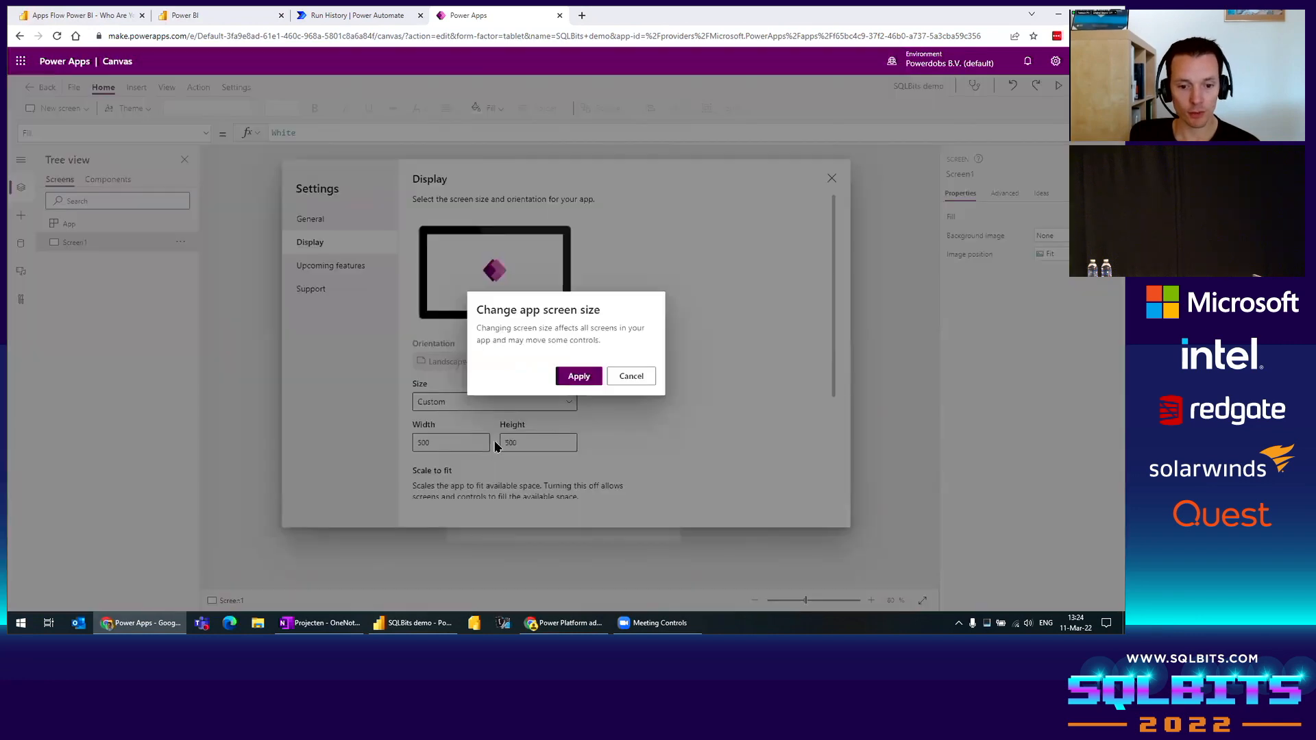
pyautogui.click(583, 375)
# Step: Review the remaining display options and the General settings, and close the app settings
pyautogui.scroll(-2, 588, 367)
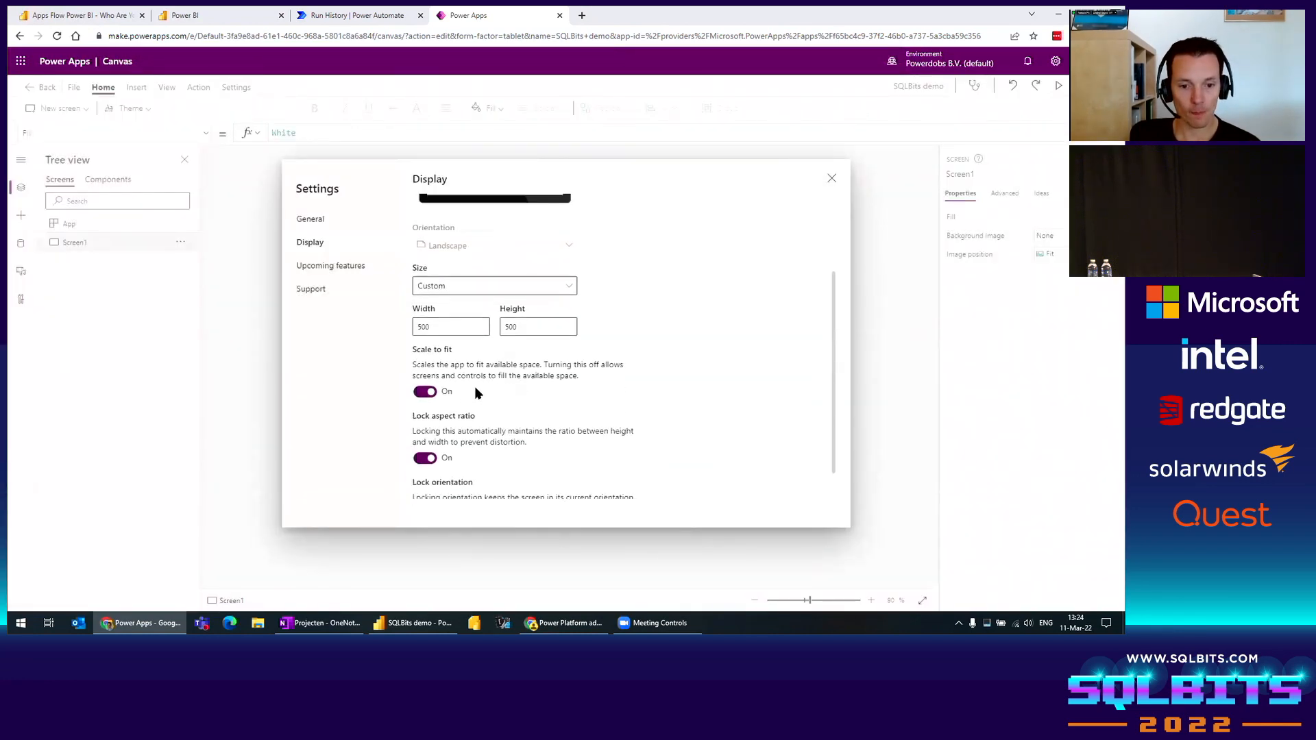
pyautogui.scroll(2, 350, 296)
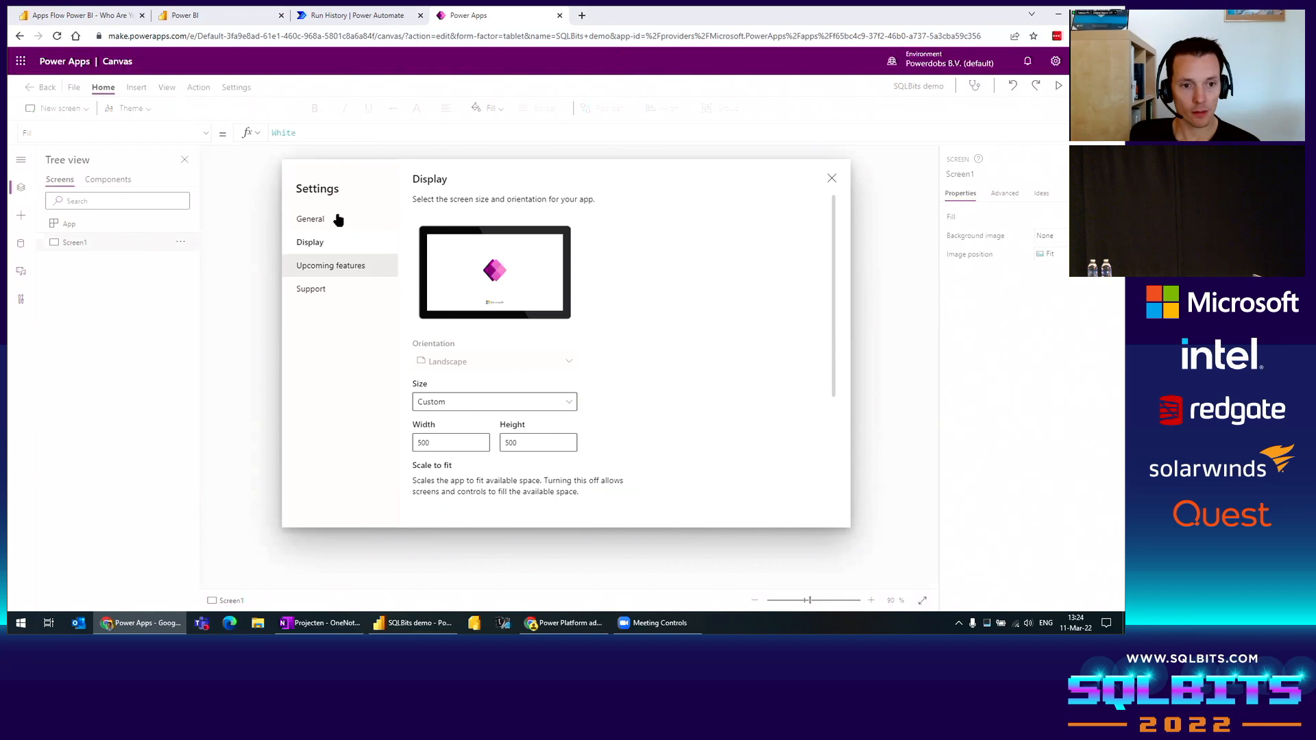
pyautogui.click(315, 219)
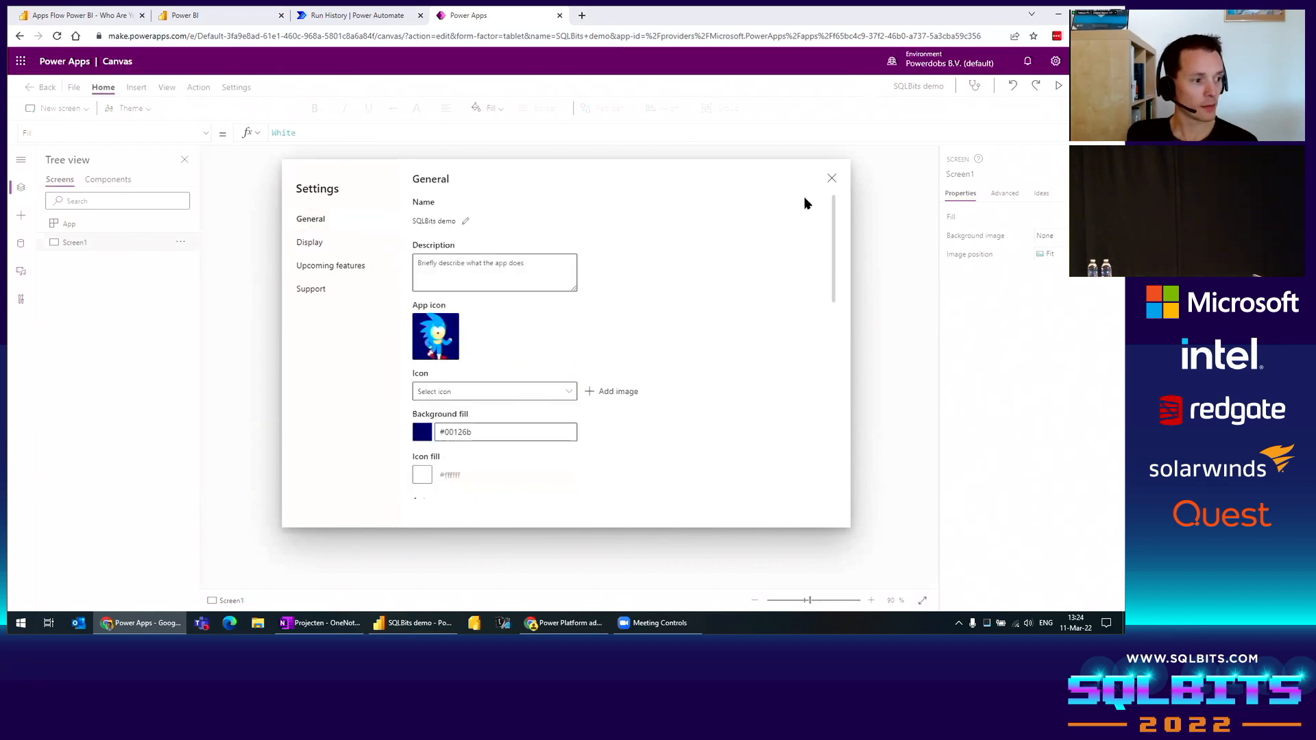
pyautogui.click(832, 180)
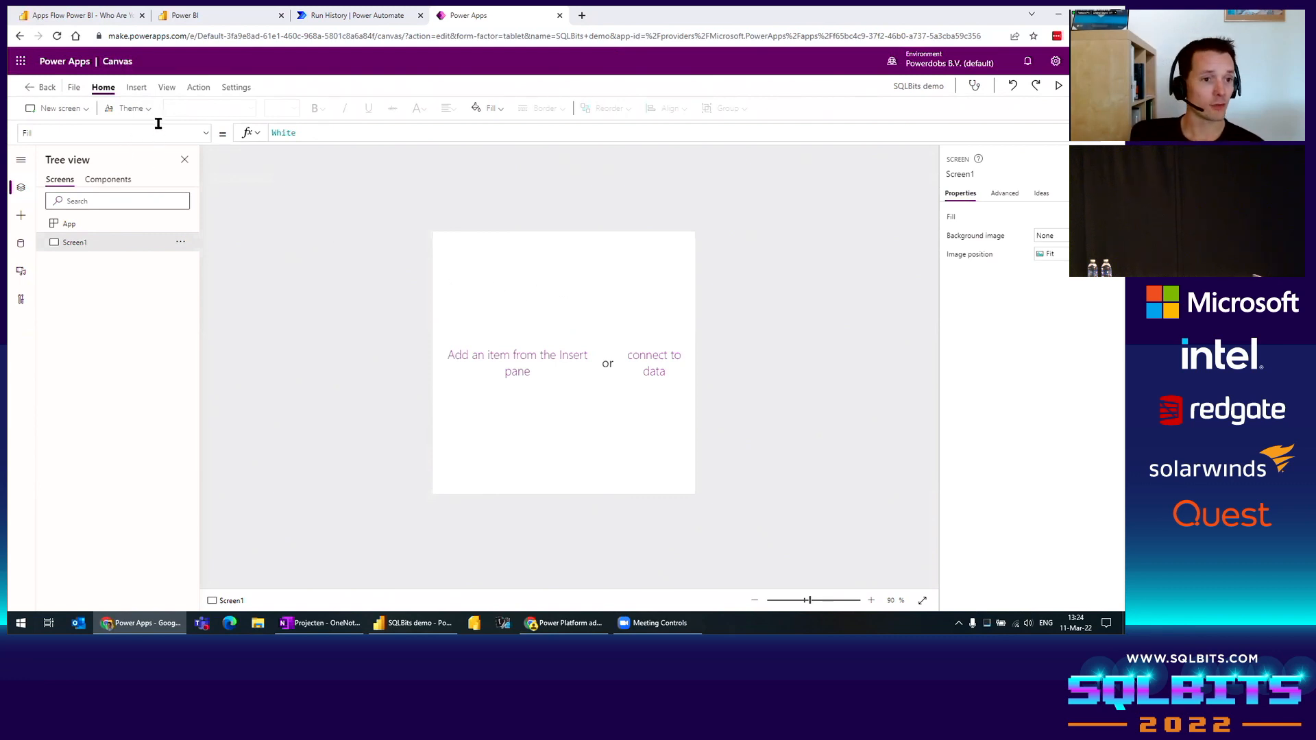
# Step: Insert a text input on Screen1 and move it to about X 90, Y 95
pyautogui.click(141, 90)
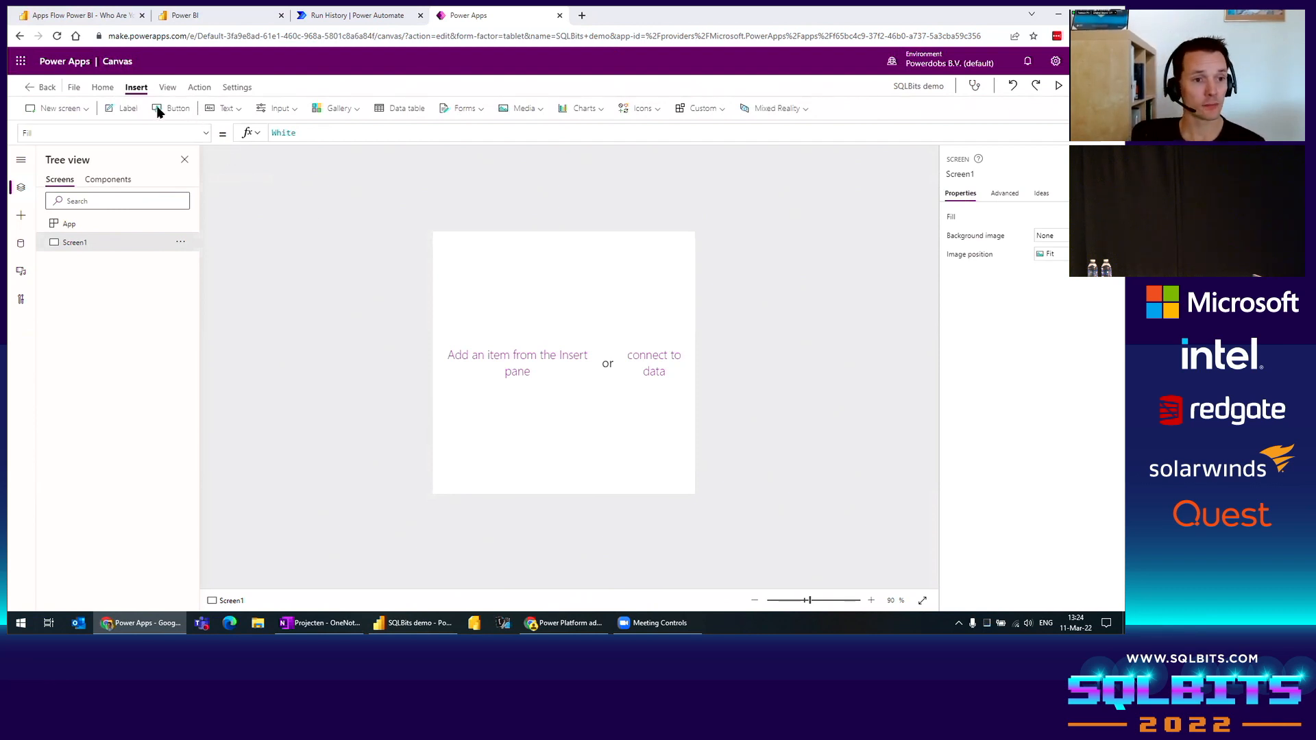
pyautogui.click(234, 113)
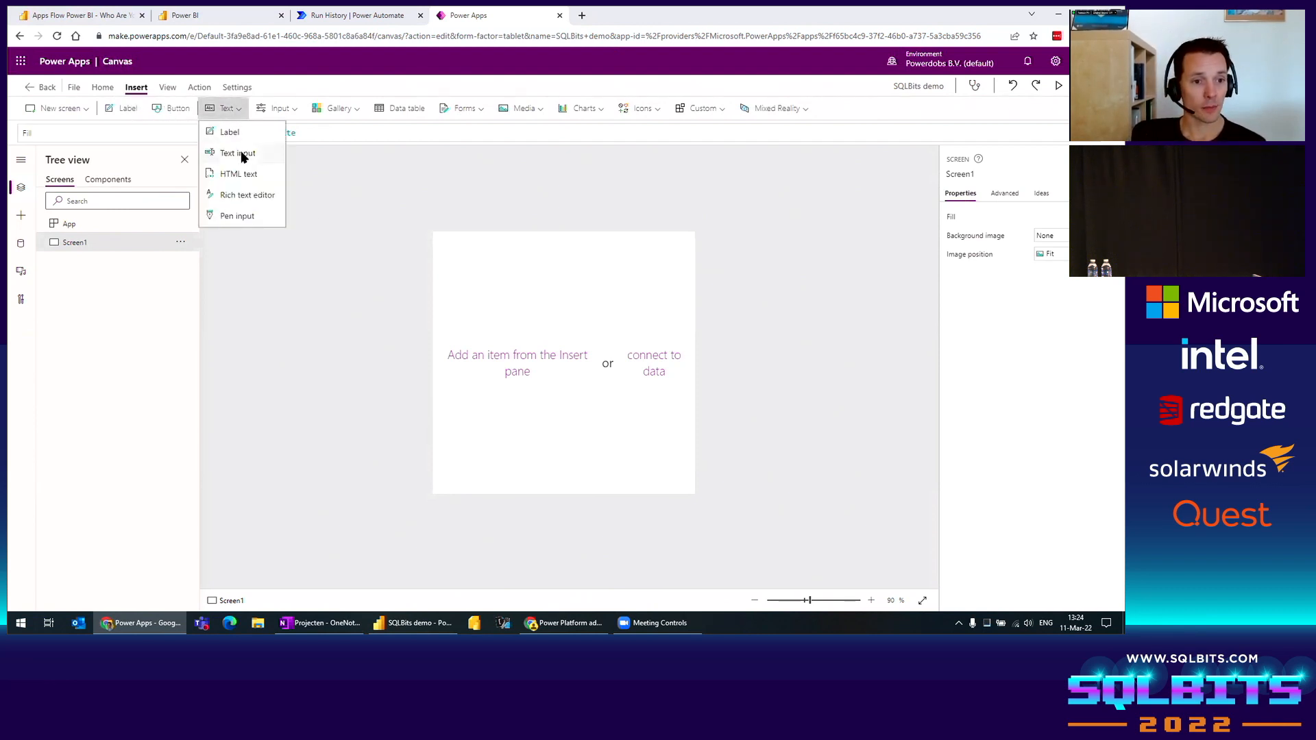
pyautogui.click(241, 157)
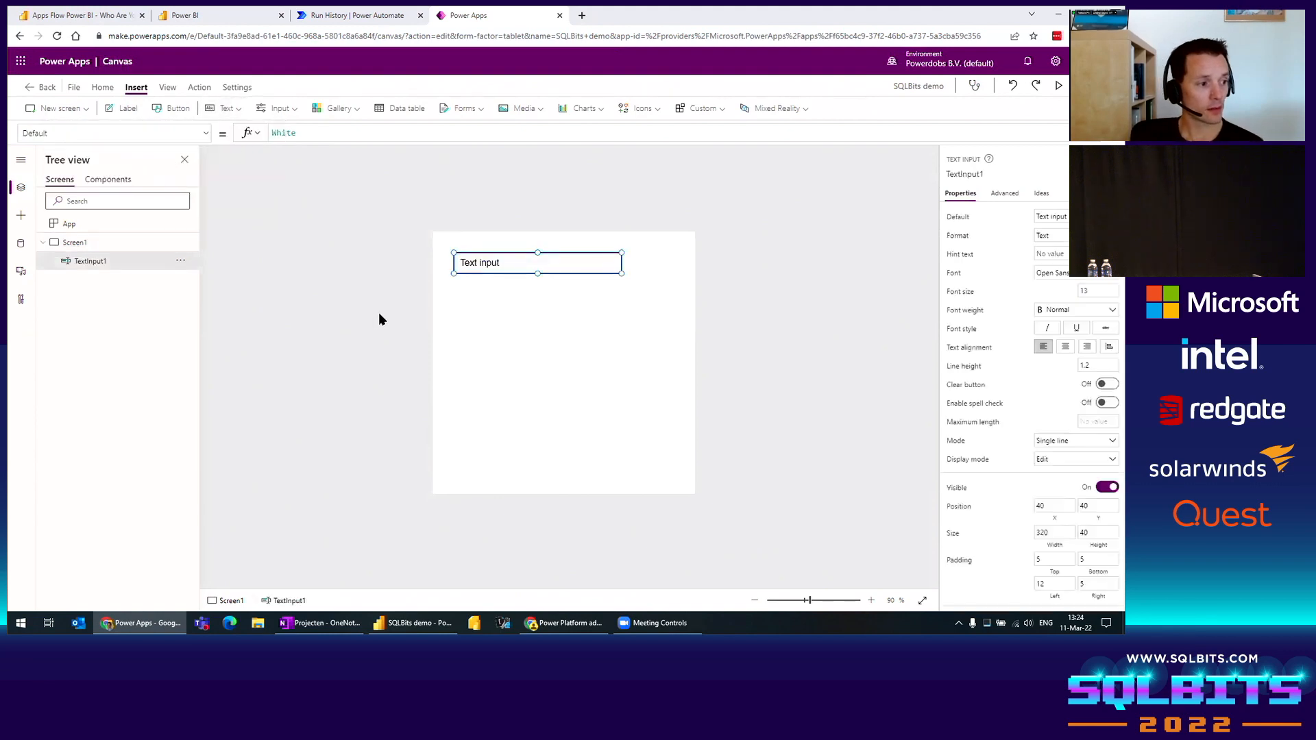
pyautogui.moveTo(583, 277); pyautogui.dragTo(547, 297)
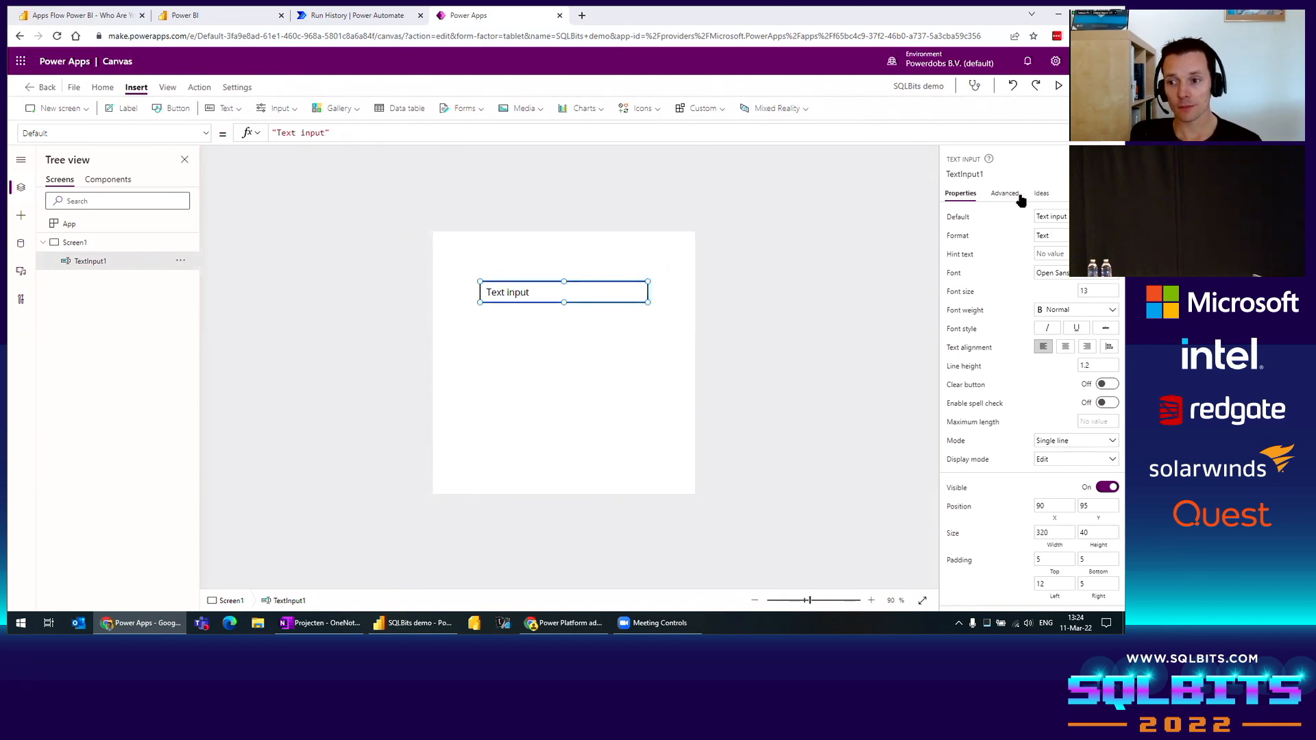
# Step: Clear the text input's default value and set its hint text to Name
pyautogui.moveTo(1075, 217); pyautogui.dragTo(981, 219)
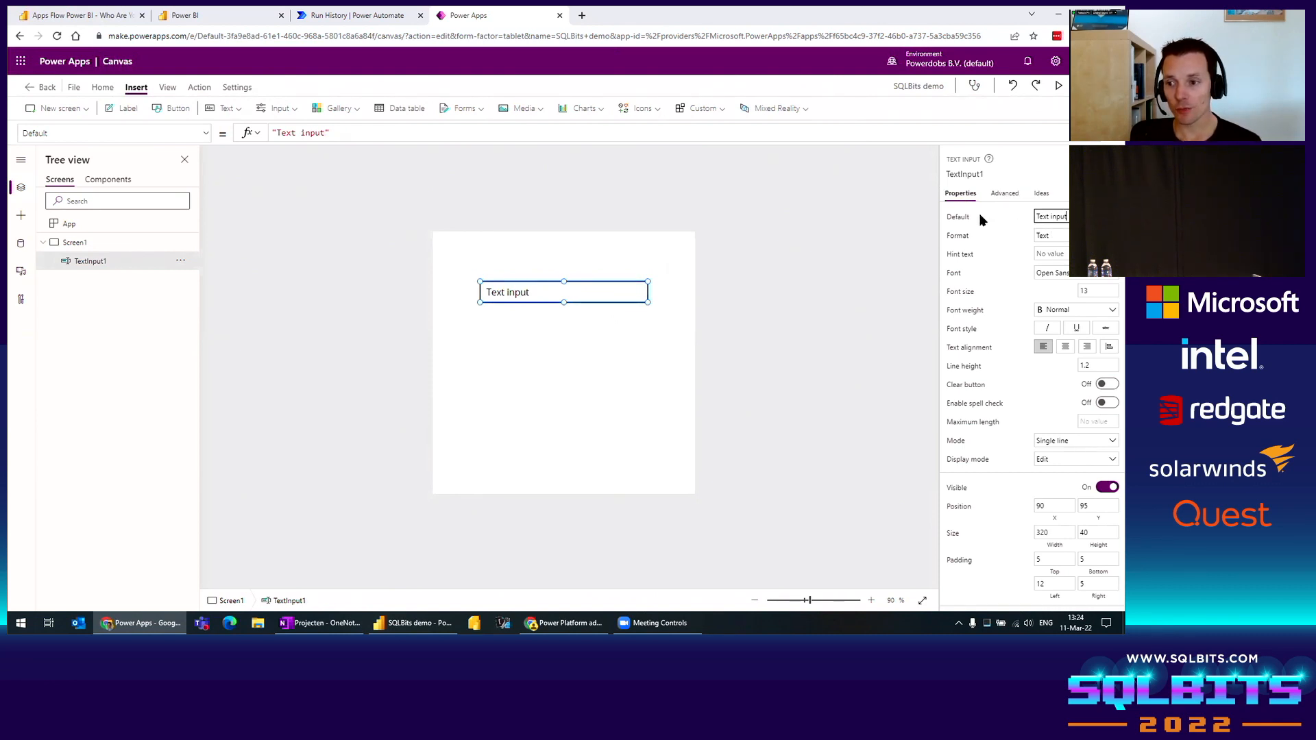
pyautogui.press('BackSpace')
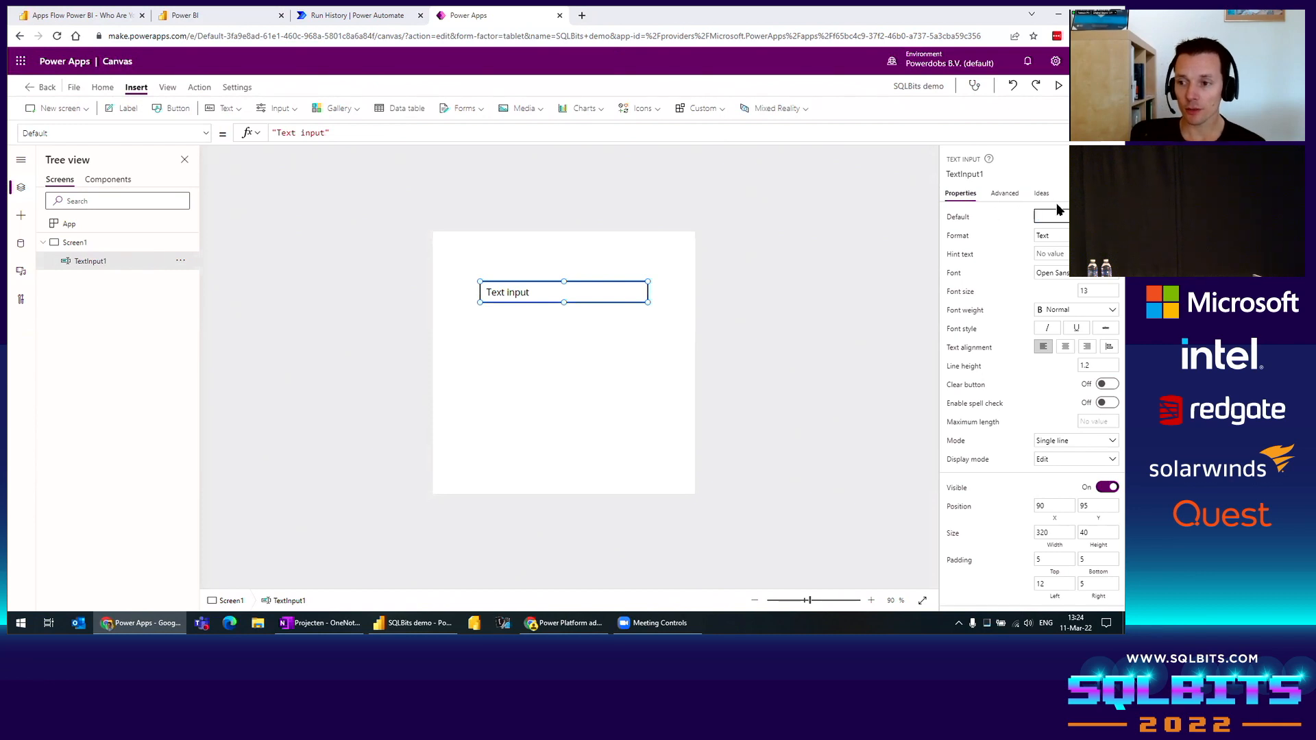
pyautogui.click(1066, 254)
pyautogui.write('Name')
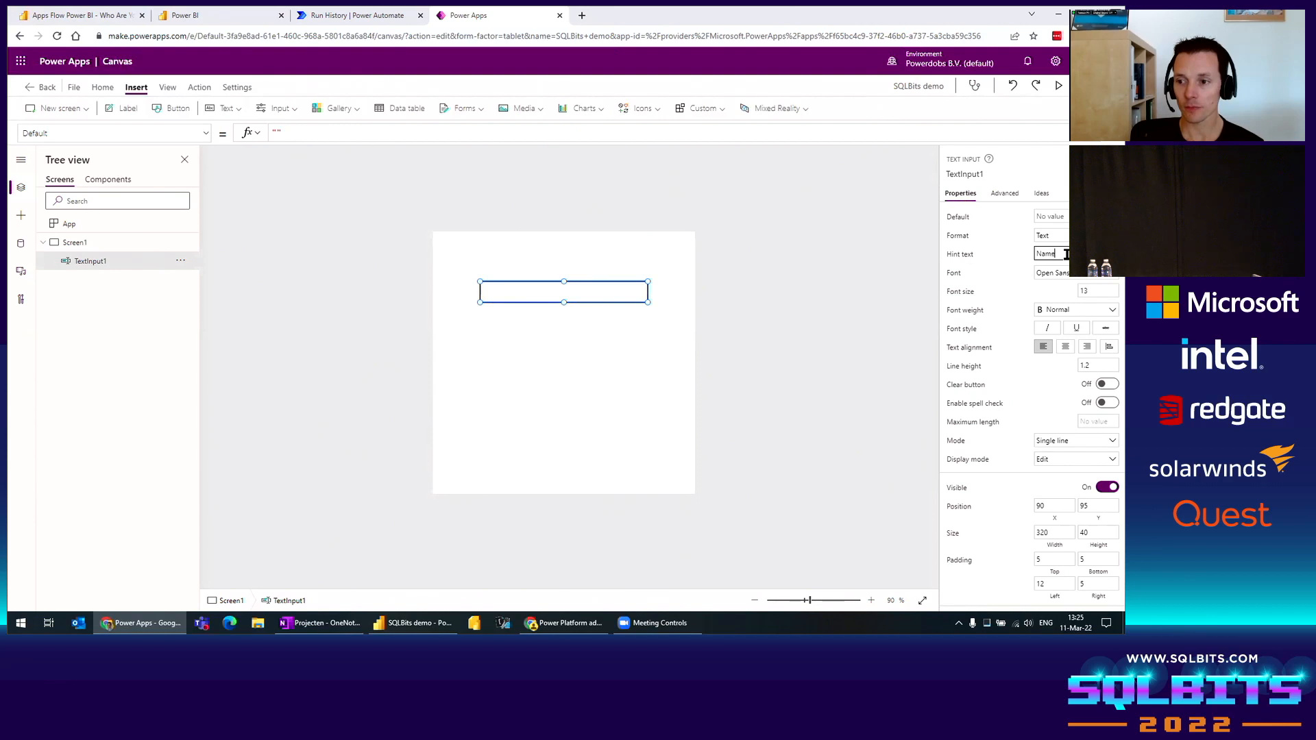
pyautogui.click(799, 260)
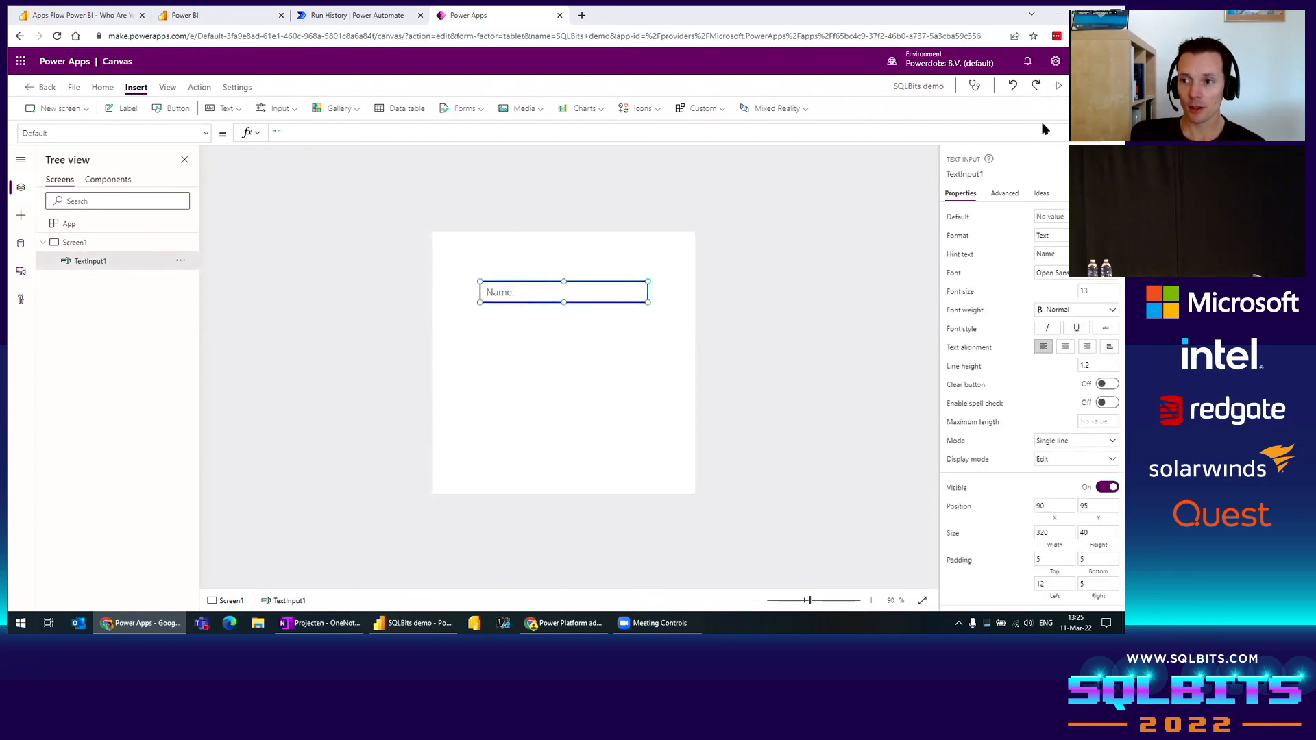
# Step: Preview the app, try out the text input, and return to editing with the input selected
pyautogui.press('F5')
pyautogui.click(490, 219)
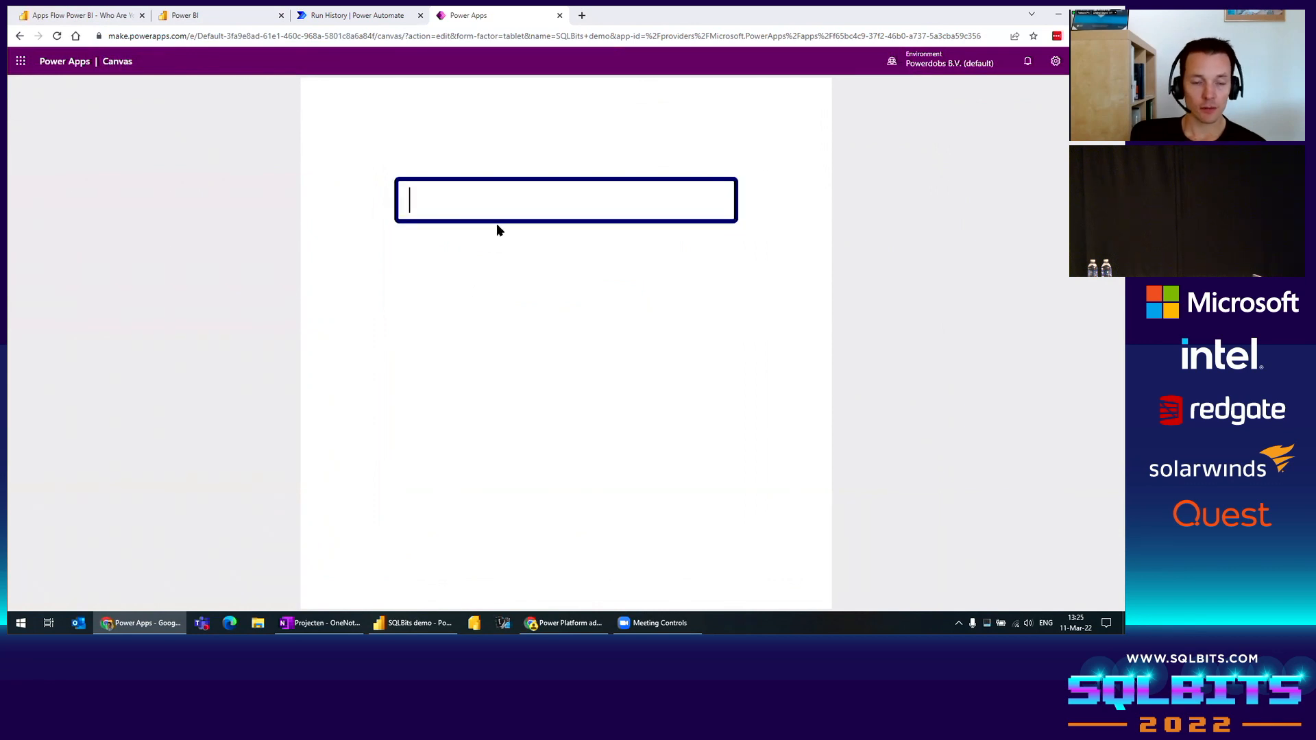
pyautogui.press('Escape')
pyautogui.click(500, 388)
pyautogui.click(676, 385)
pyautogui.click(537, 294)
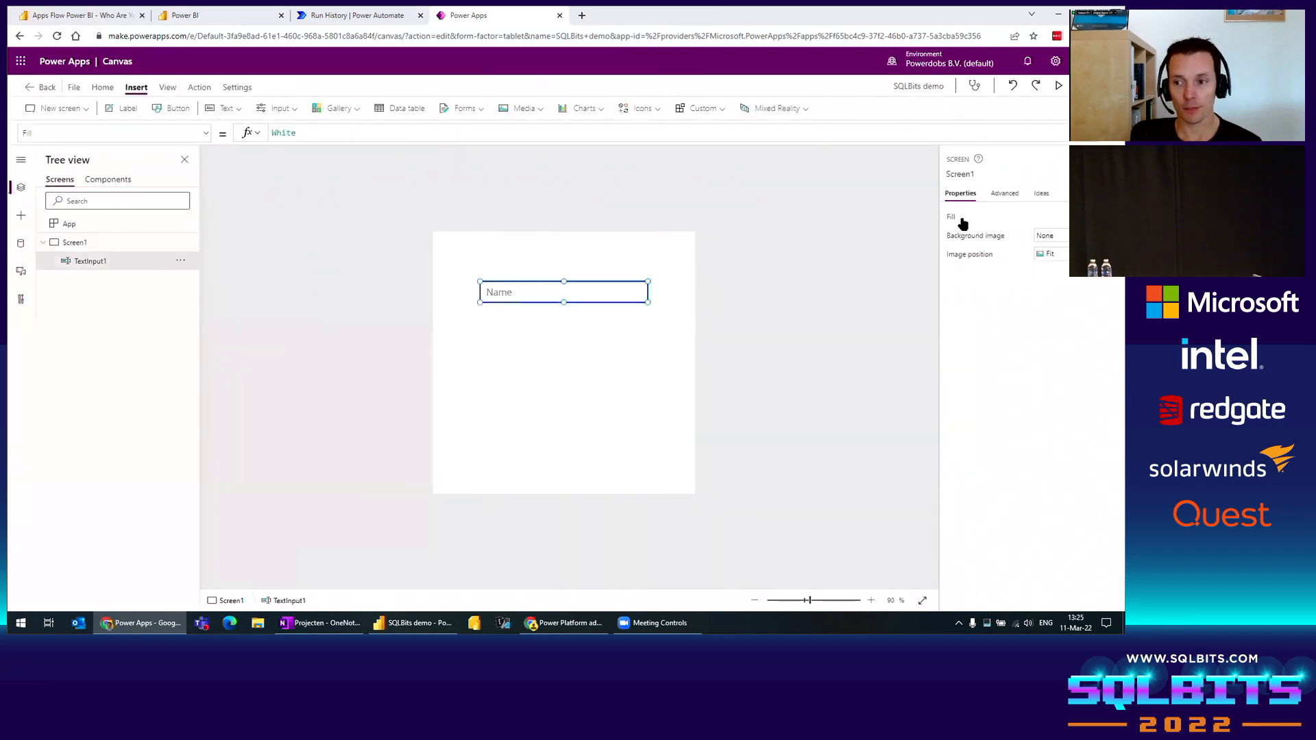
# Step: Set the text input's font size to 20
pyautogui.click(1075, 217)
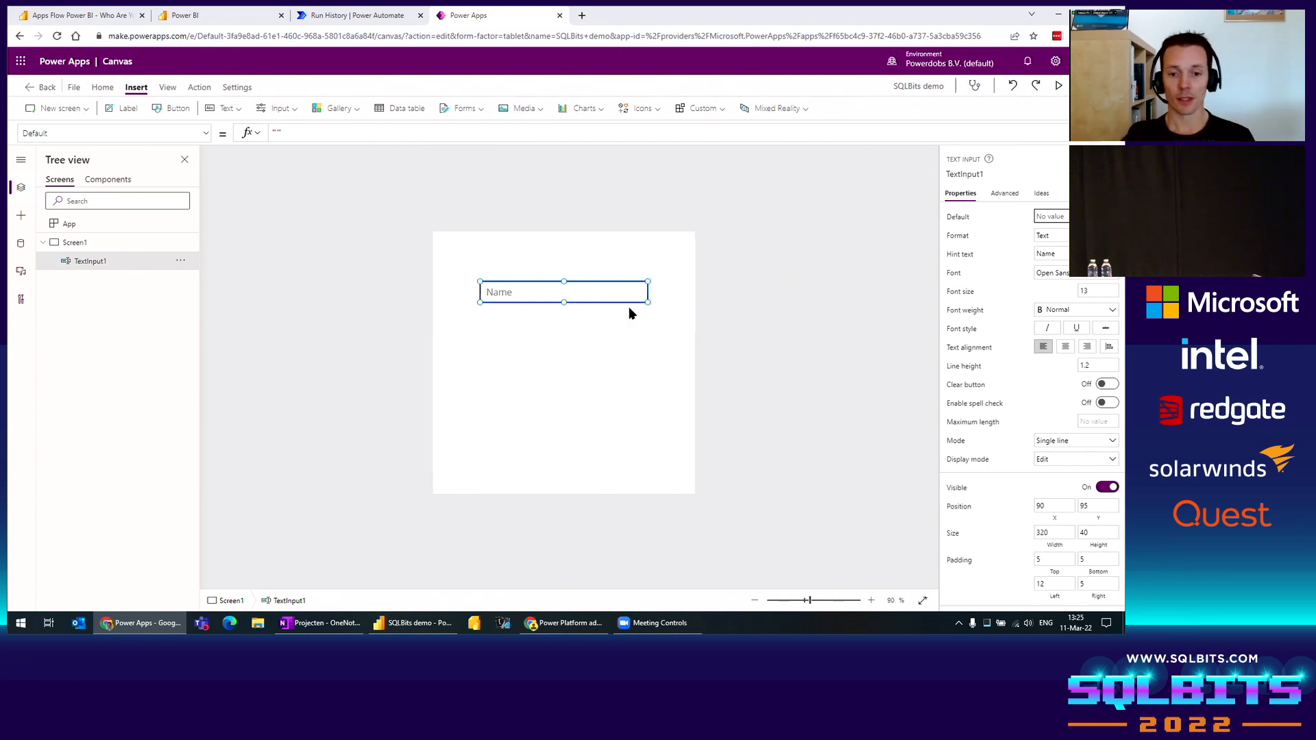
pyautogui.click(584, 293)
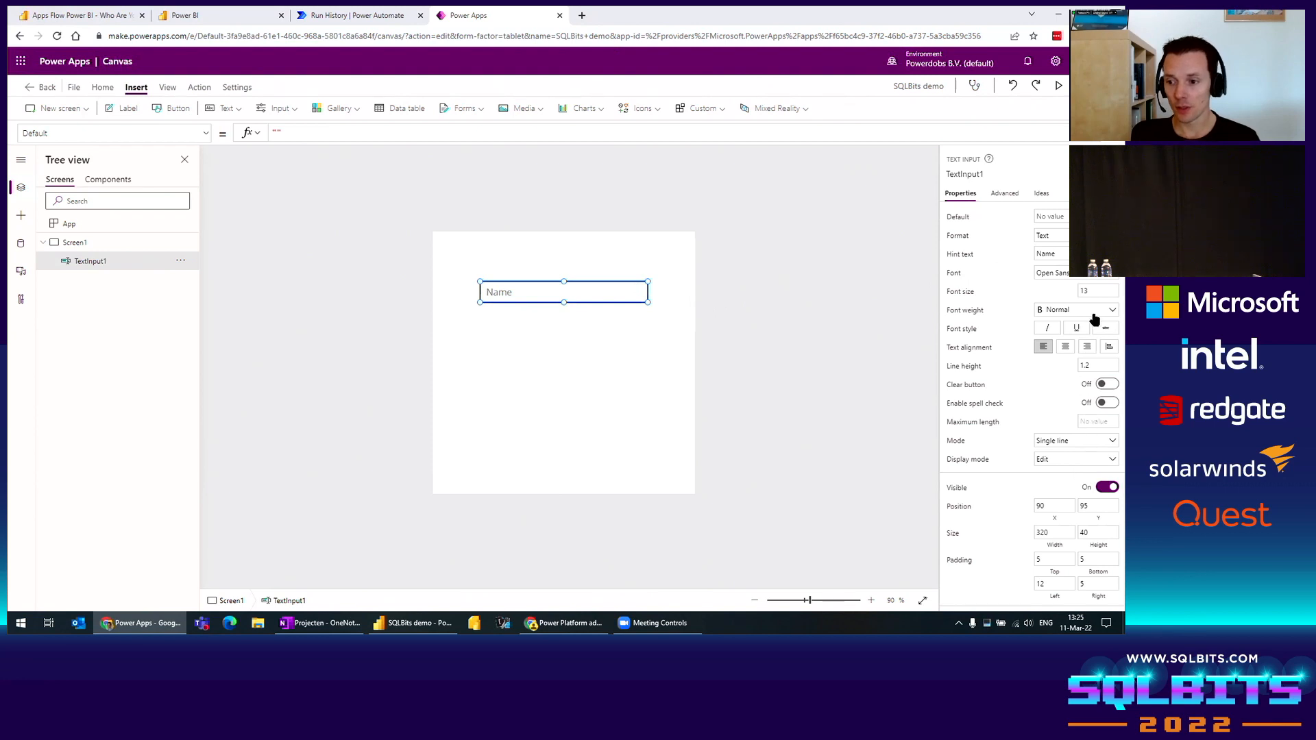
pyautogui.doubleClick(1106, 292)
pyautogui.write('20')
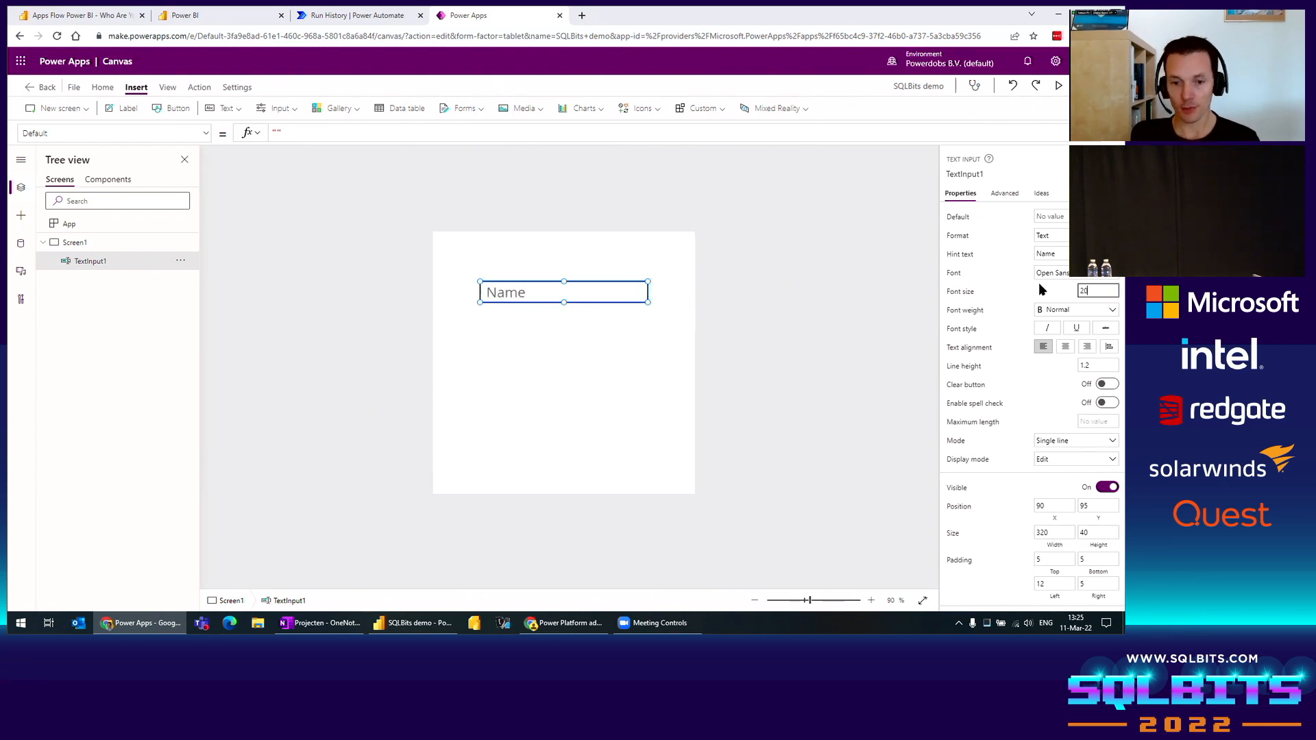
pyautogui.click(608, 308)
pyautogui.click(609, 291)
# Step: Rename the text input control as Name
pyautogui.doubleClick(101, 261)
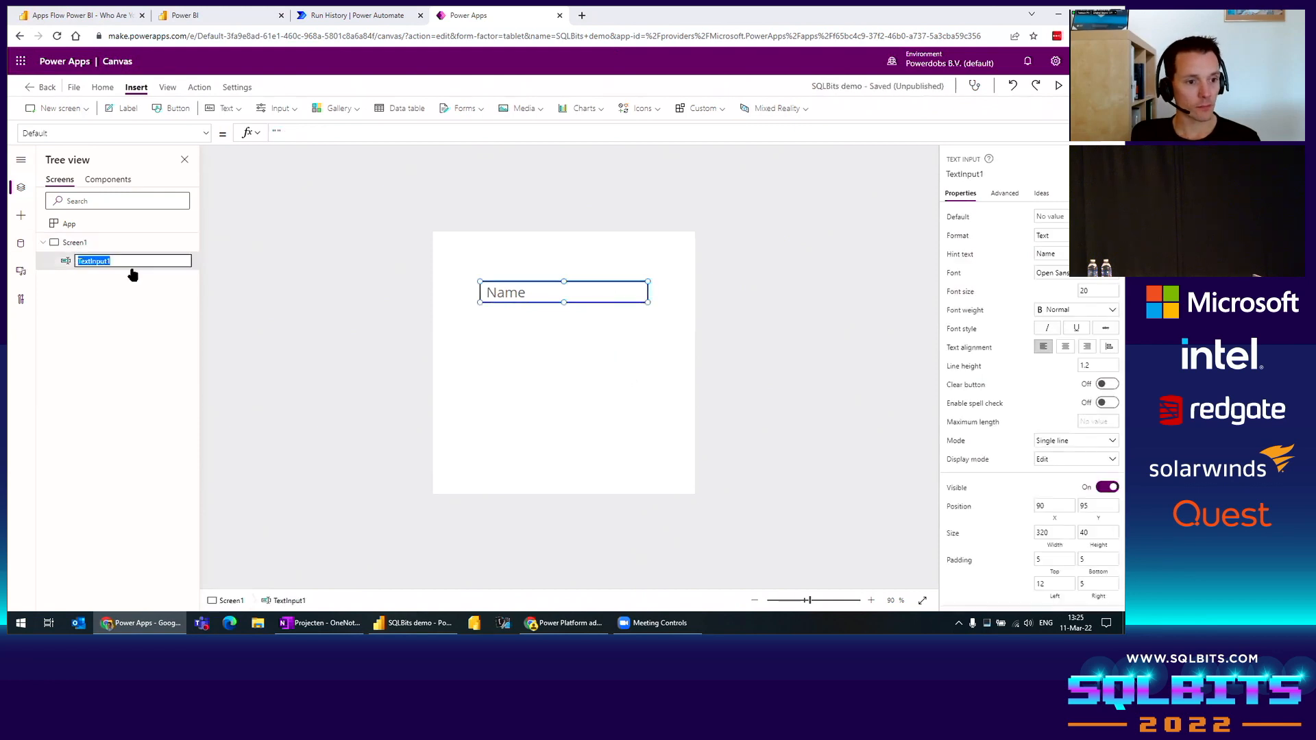
pyautogui.write('Name')
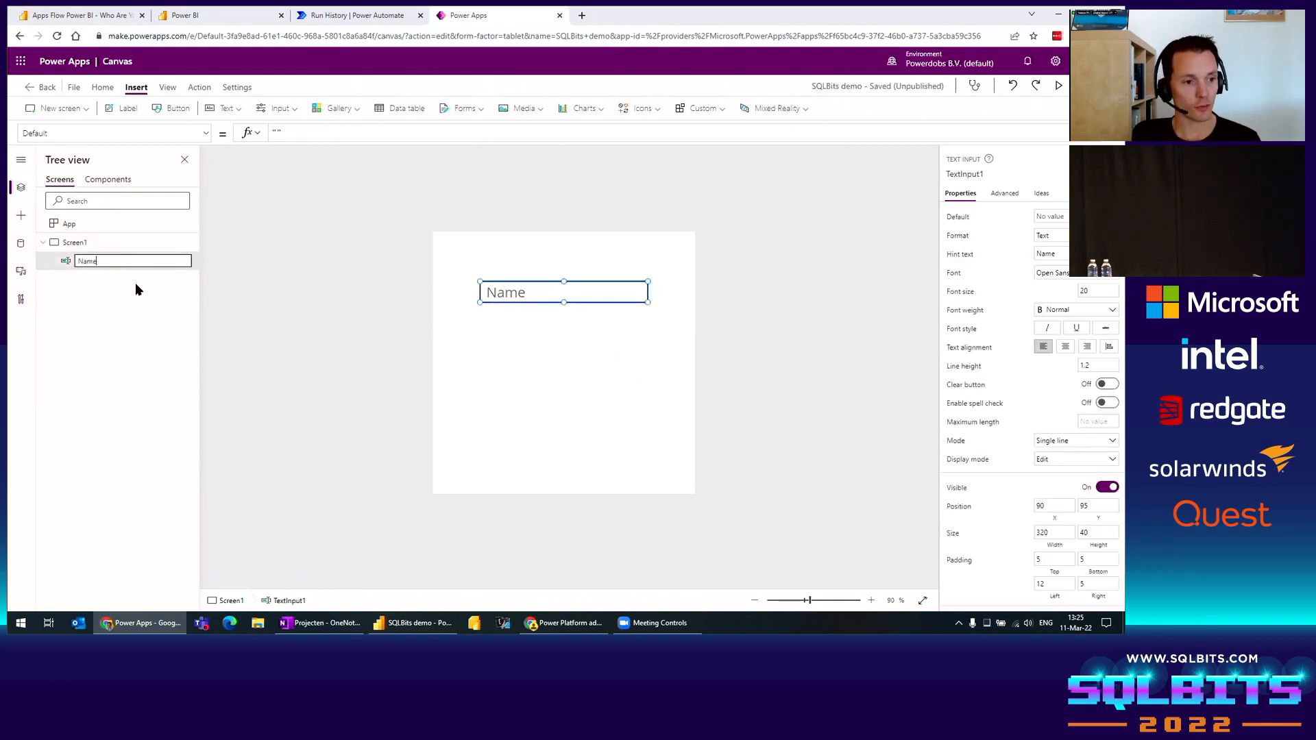
pyautogui.press('Return')
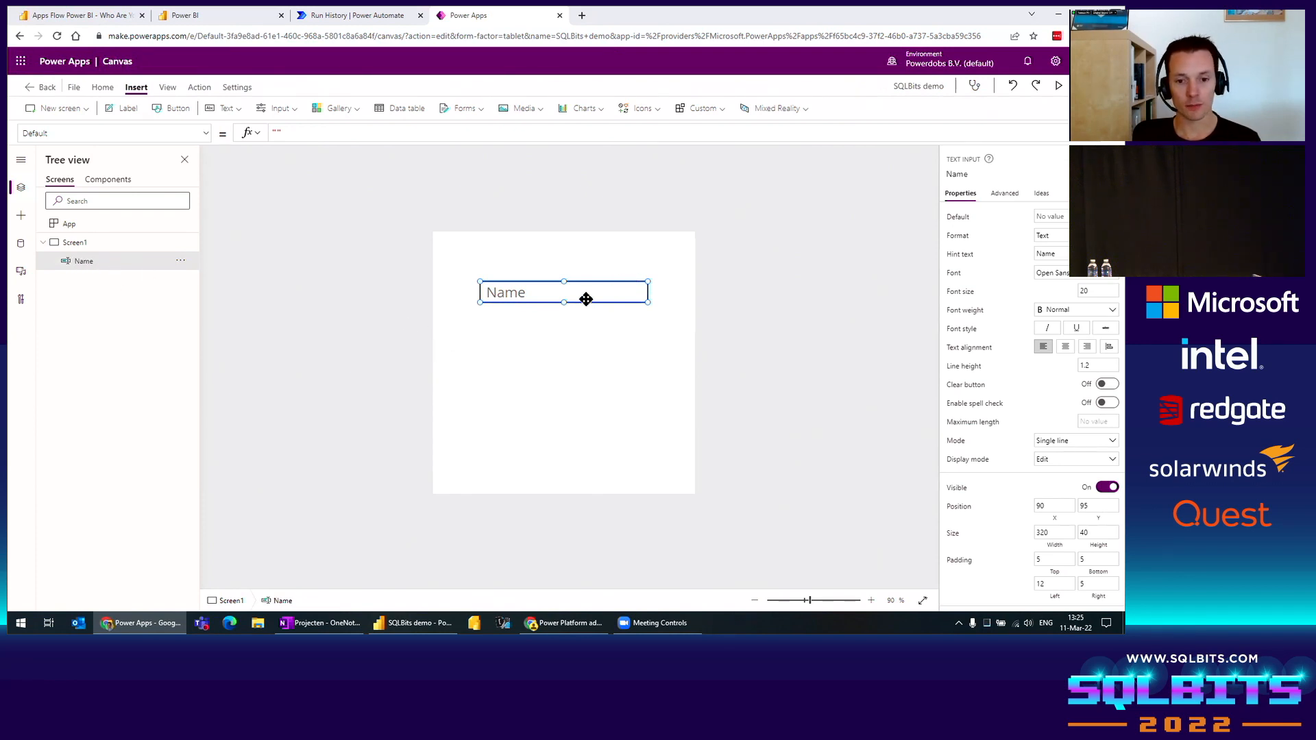
# Step: Move the Name input down to about Y 110 and place a copy of it below at about Y 215
pyautogui.moveTo(596, 294); pyautogui.dragTo(597, 301)
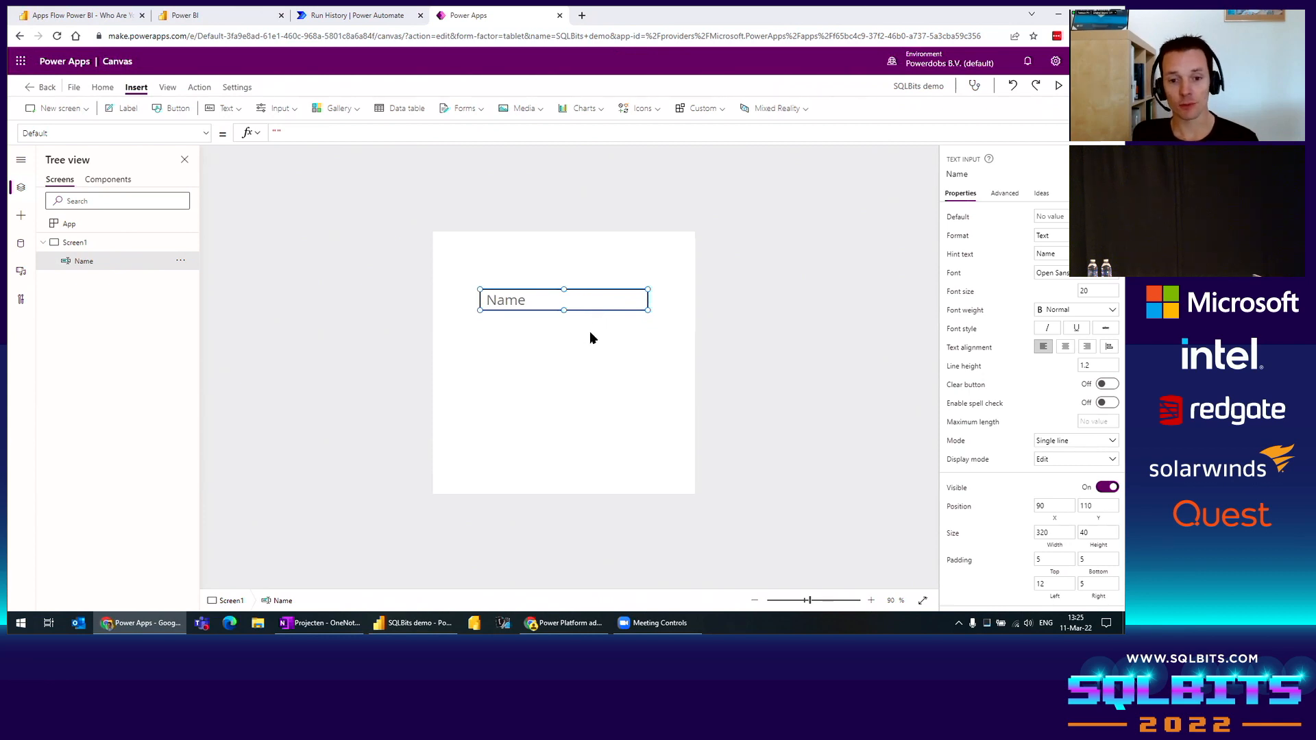
pyautogui.hotkey('ctrl', 'c')
pyautogui.hotkey('ctrl', 'v')
pyautogui.moveTo(602, 317); pyautogui.dragTo(600, 355)
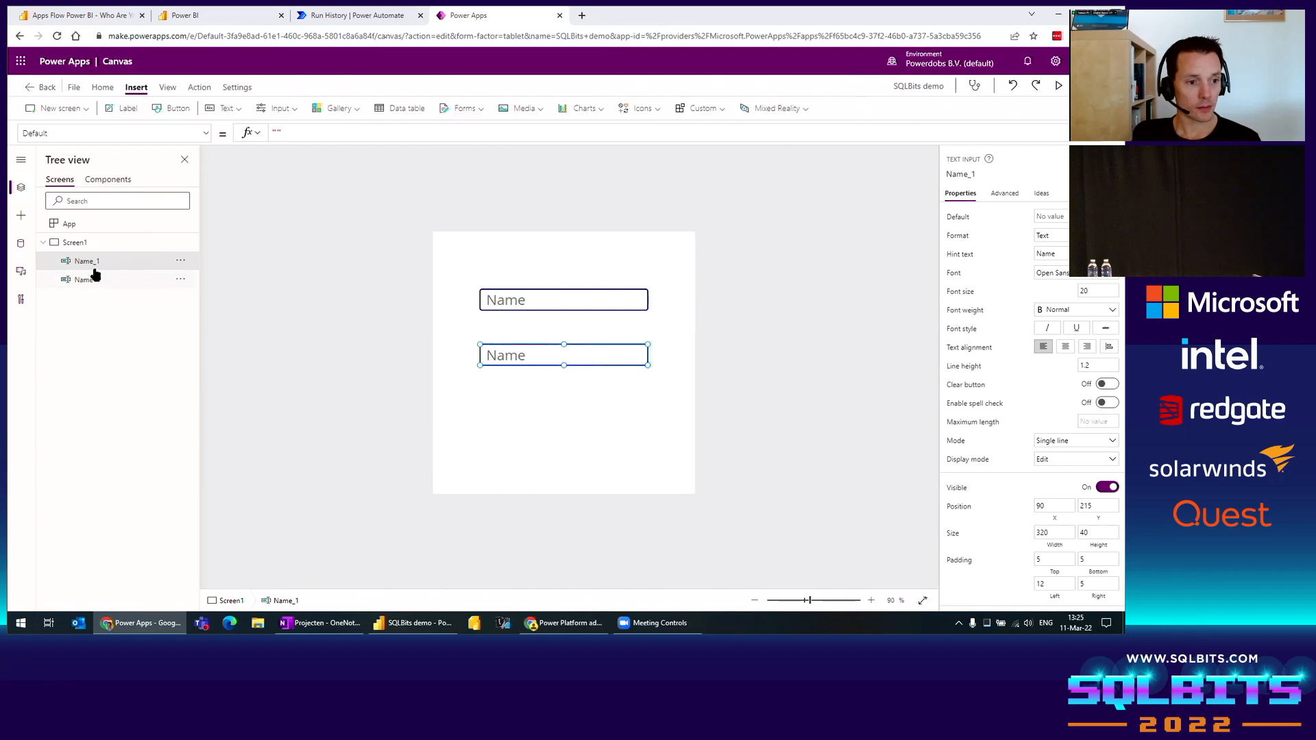
# Step: Rename the copied text input as Score and set its hint text to Score
pyautogui.press('F2')
pyautogui.write('Score')
pyautogui.press('Return')
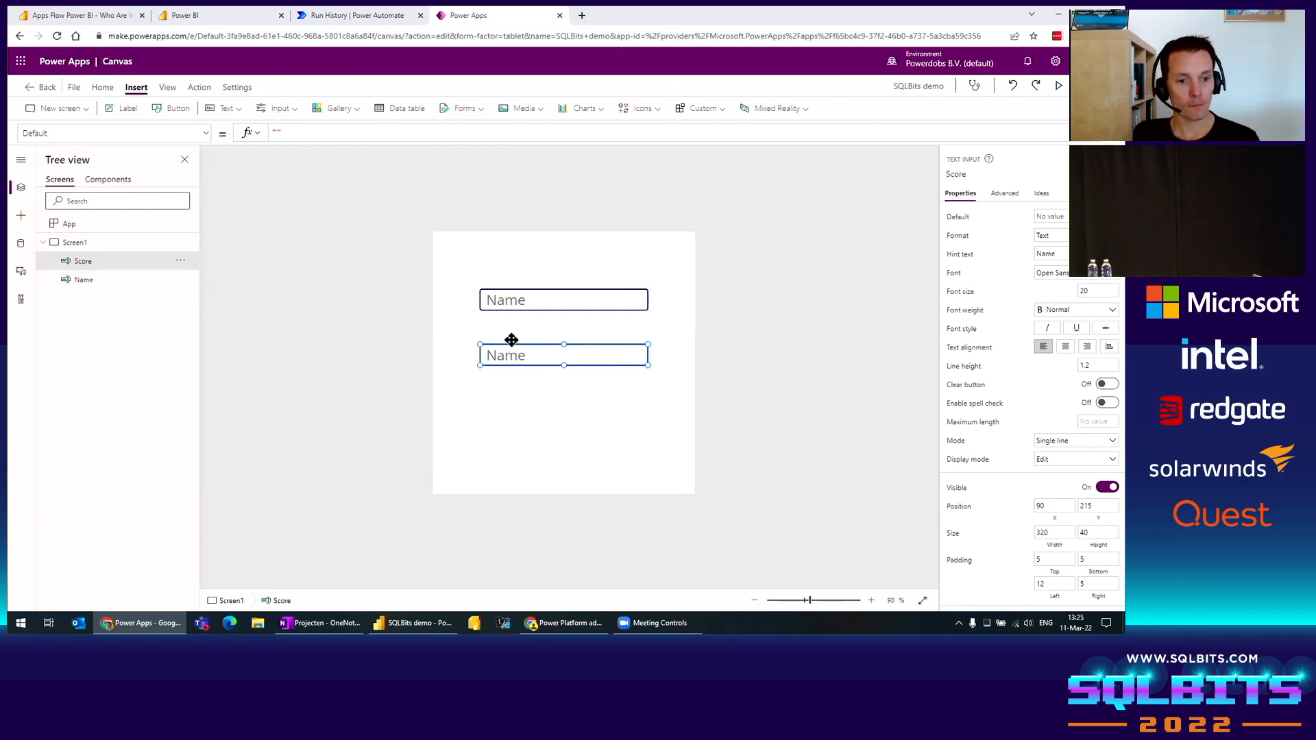
pyautogui.click(1040, 253)
pyautogui.hotkey('ctrl', 'a')
pyautogui.write('Sco')
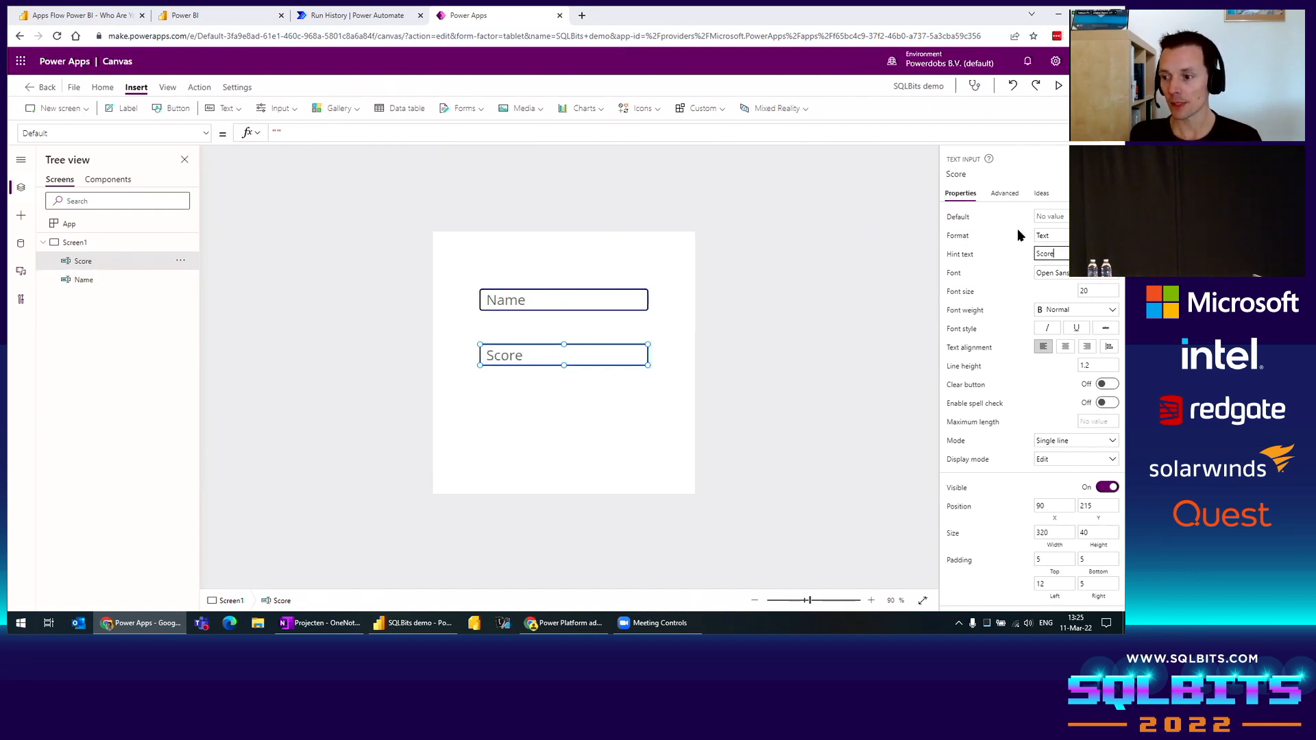
# Step: Move the Score input up slightly to about Y 207, closer to the Name input
pyautogui.click(732, 319)
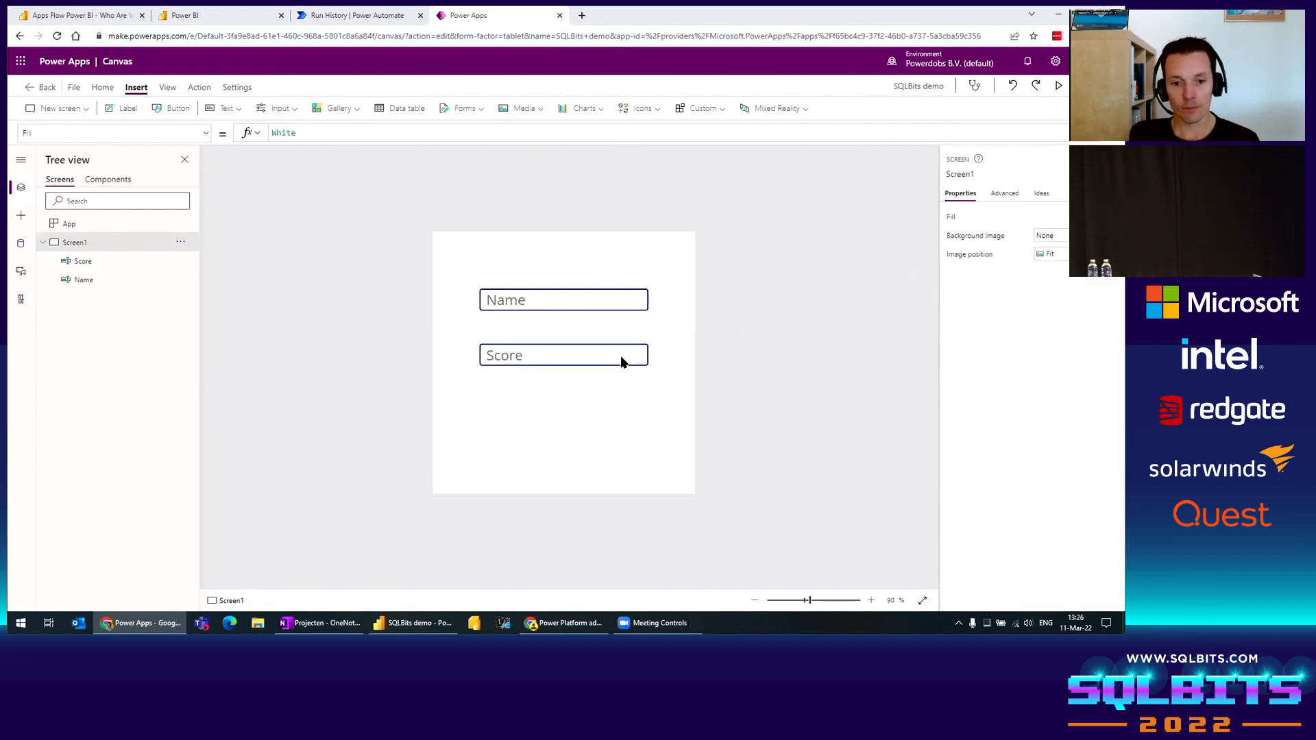
pyautogui.moveTo(610, 359); pyautogui.dragTo(611, 356)
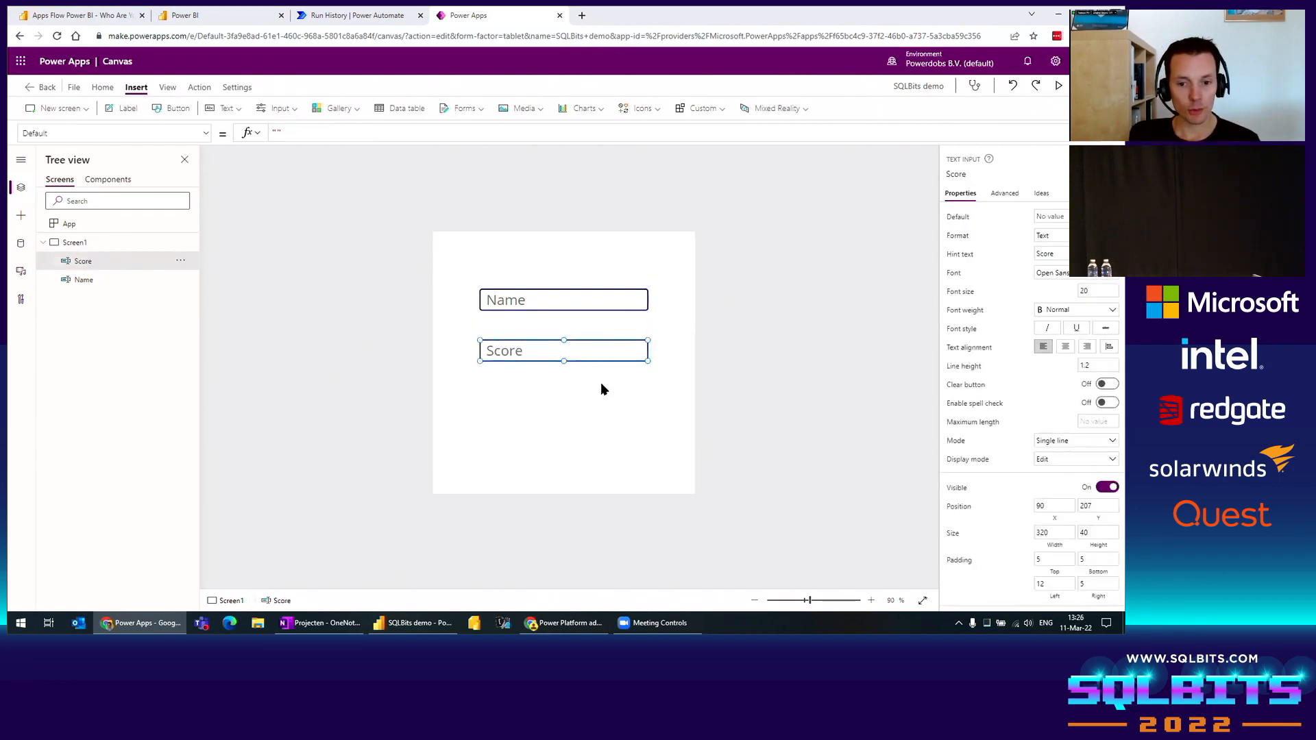
pyautogui.click(601, 405)
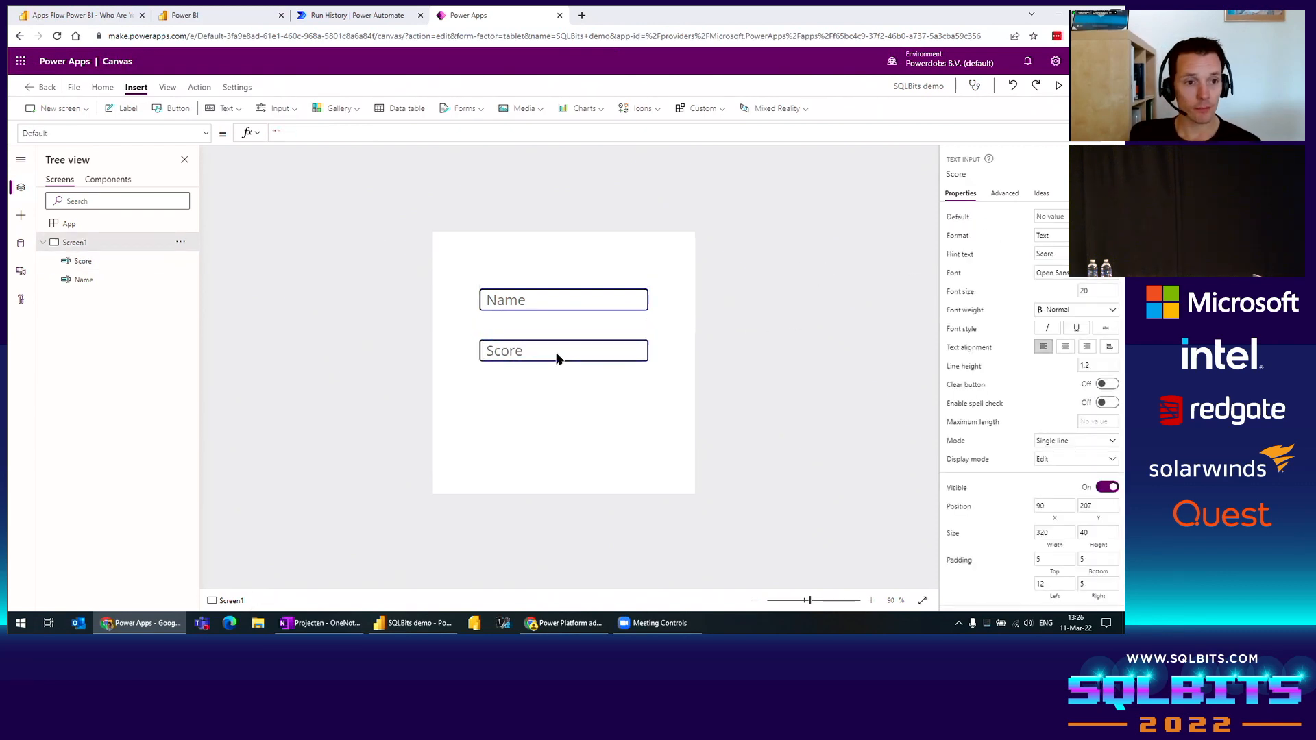
# Step: Insert a button centred below the Score input at about X 170, Y 323 and set its text to Save
pyautogui.click(166, 111)
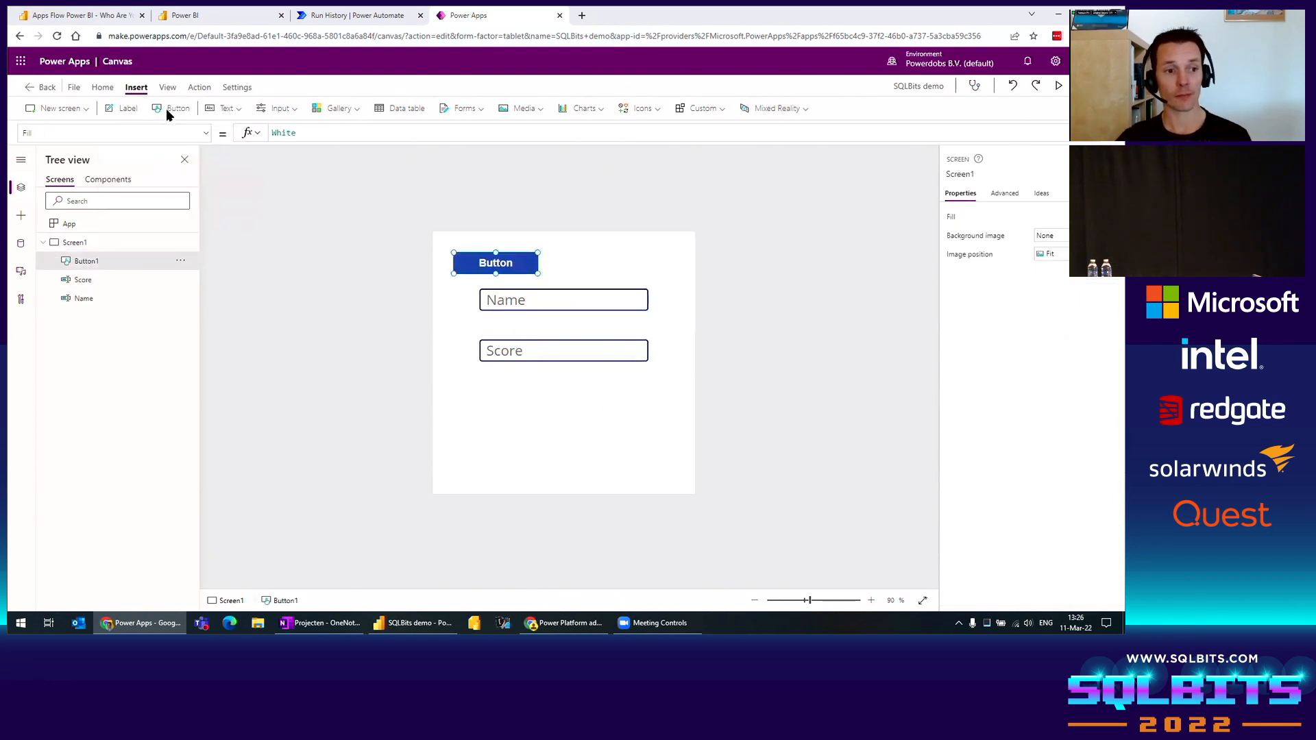
pyautogui.moveTo(518, 264); pyautogui.dragTo(581, 417)
pyautogui.click(1061, 217)
pyautogui.write('Save')
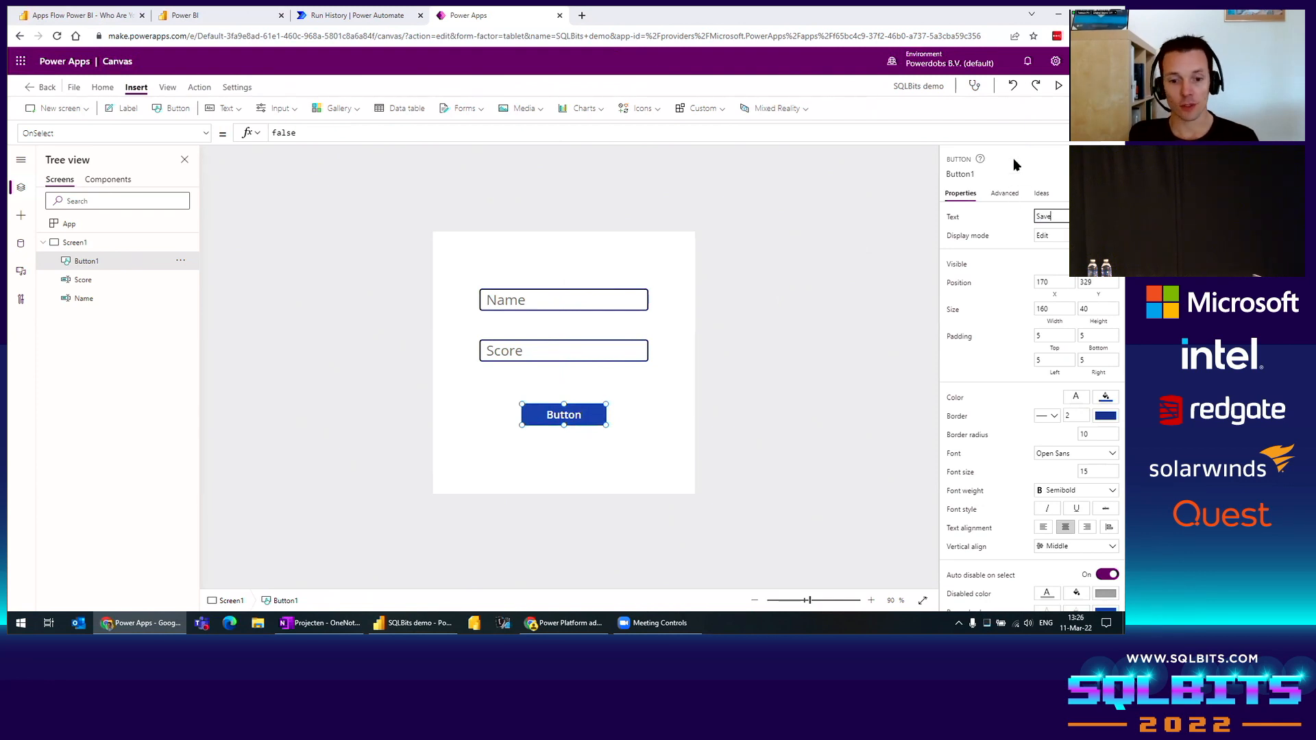
pyautogui.click(583, 416)
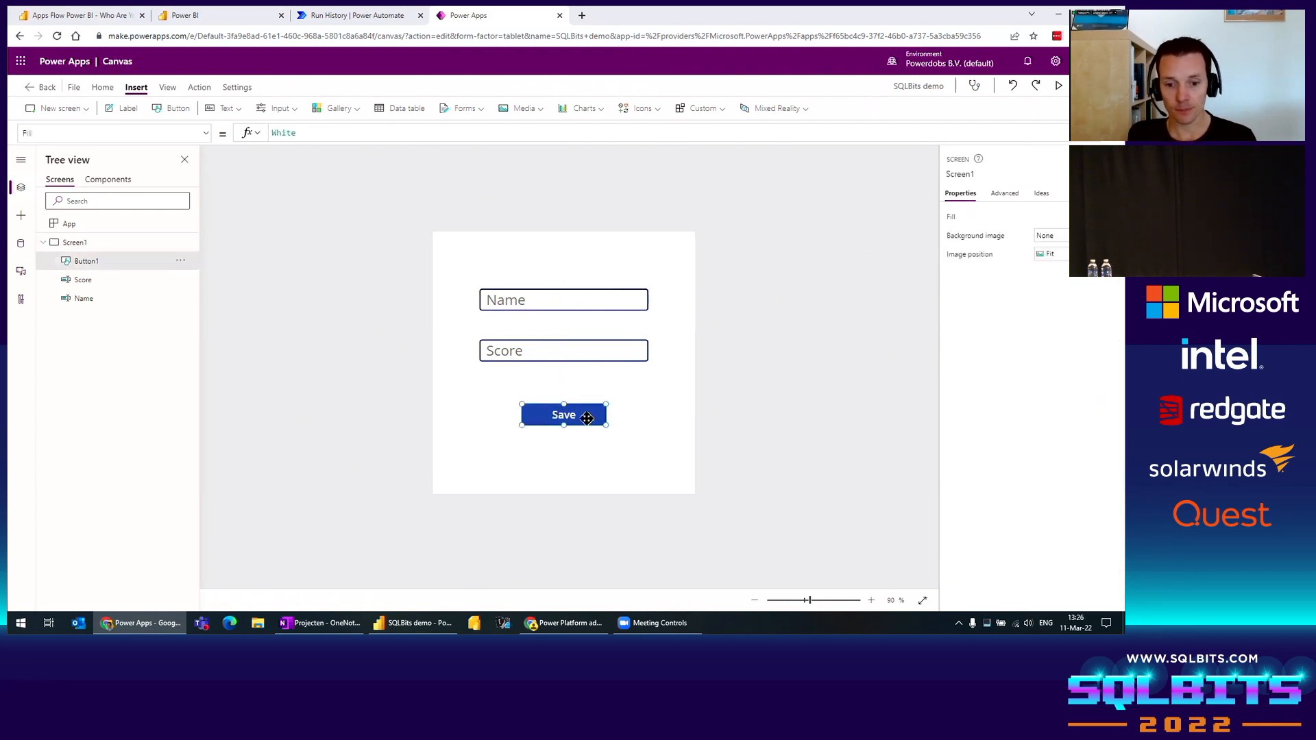
pyautogui.moveTo(582, 416); pyautogui.dragTo(582, 412)
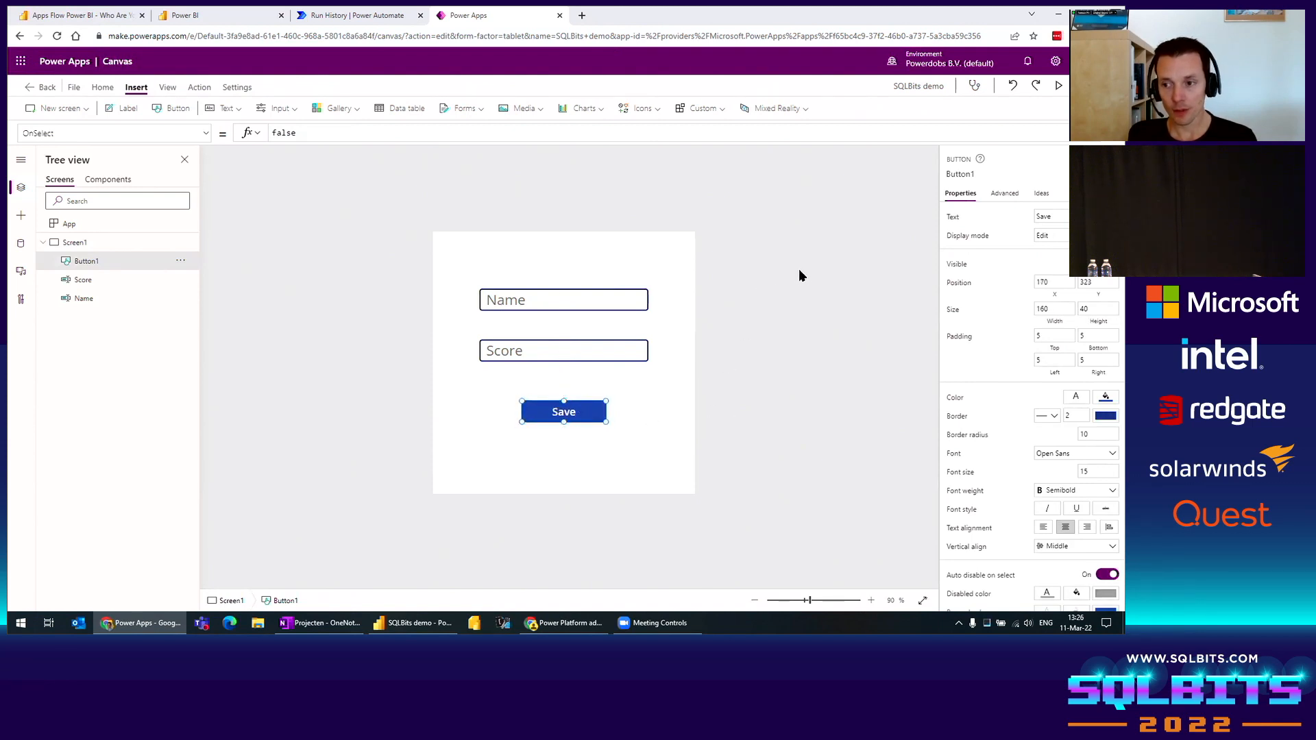
pyautogui.click(774, 267)
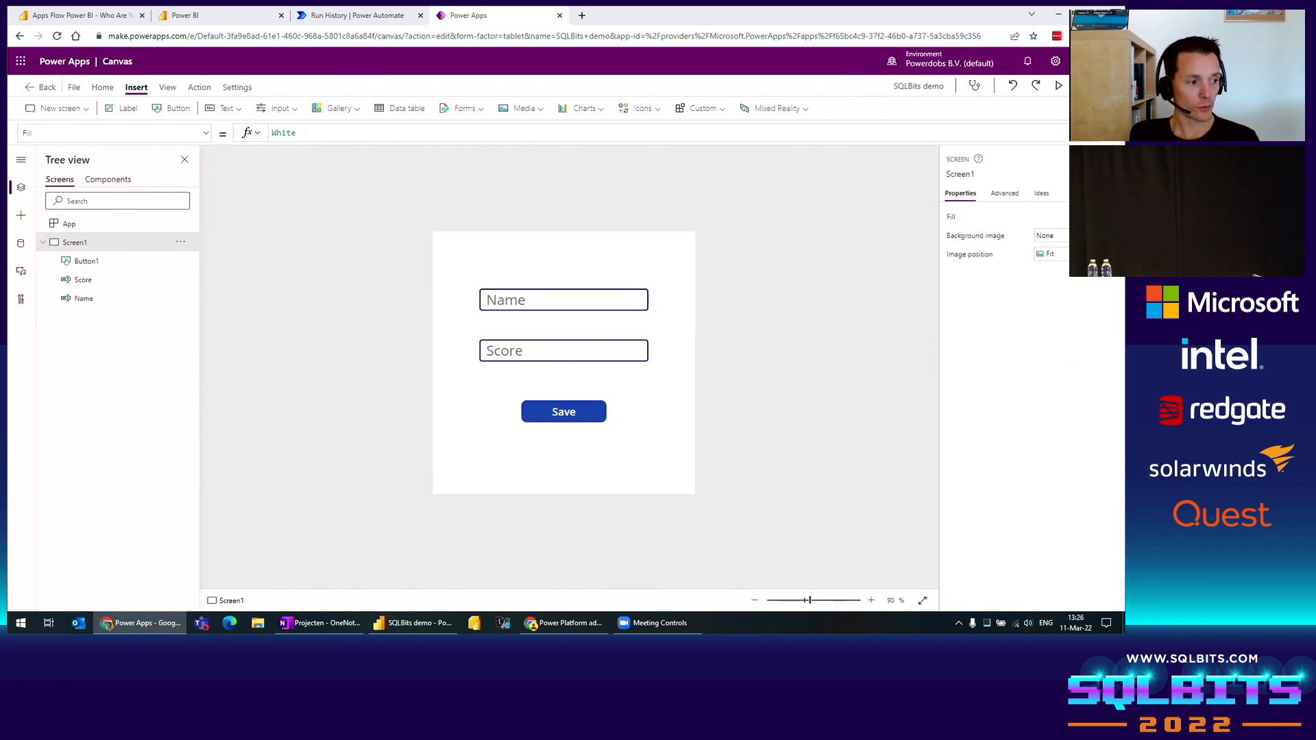
# Step: Attach the existing SQLBits demo flow to the Save button's OnSelect action
pyautogui.click(578, 413)
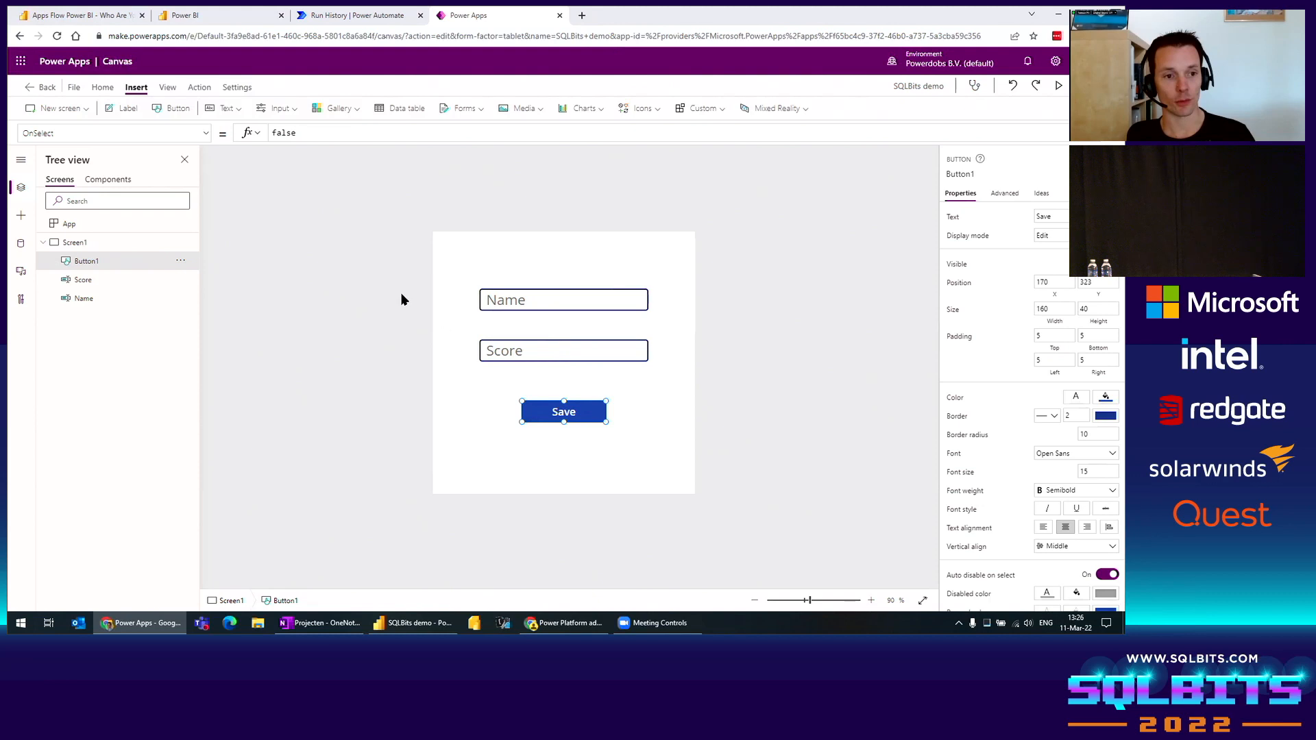
pyautogui.click(198, 87)
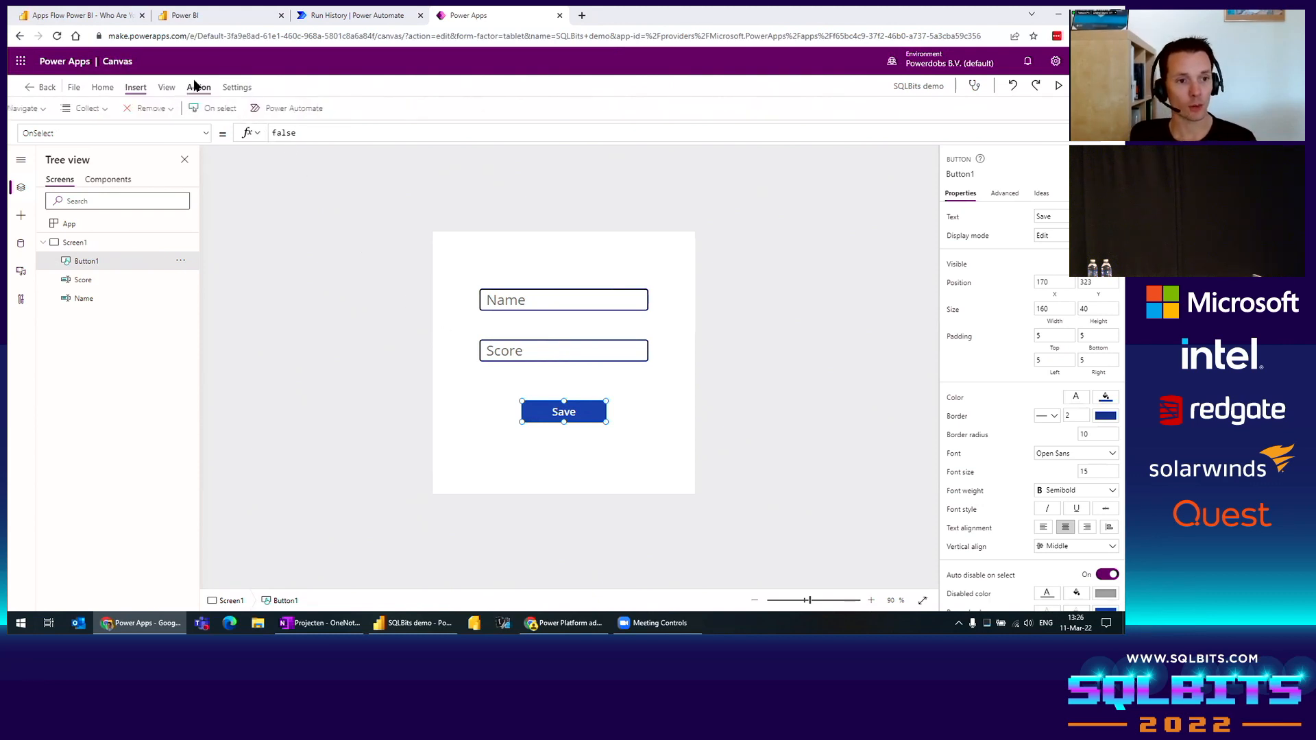
pyautogui.click(336, 110)
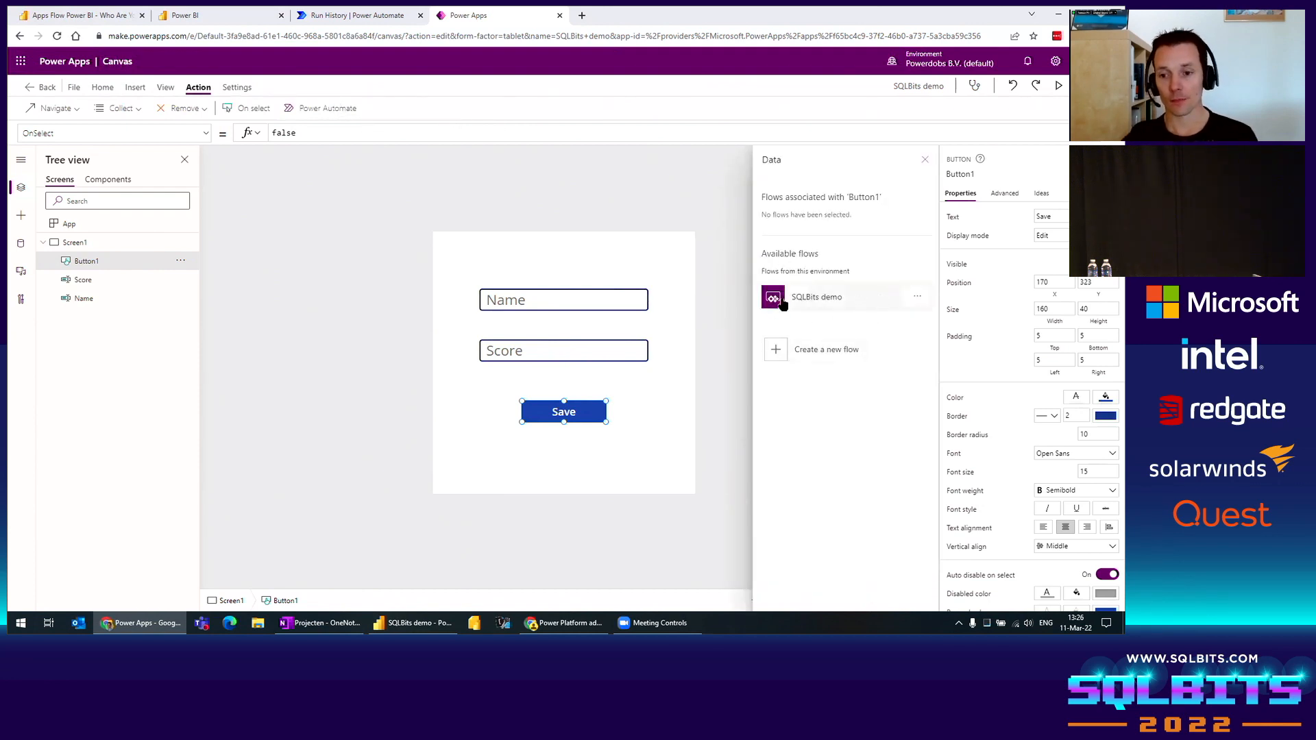
pyautogui.click(831, 301)
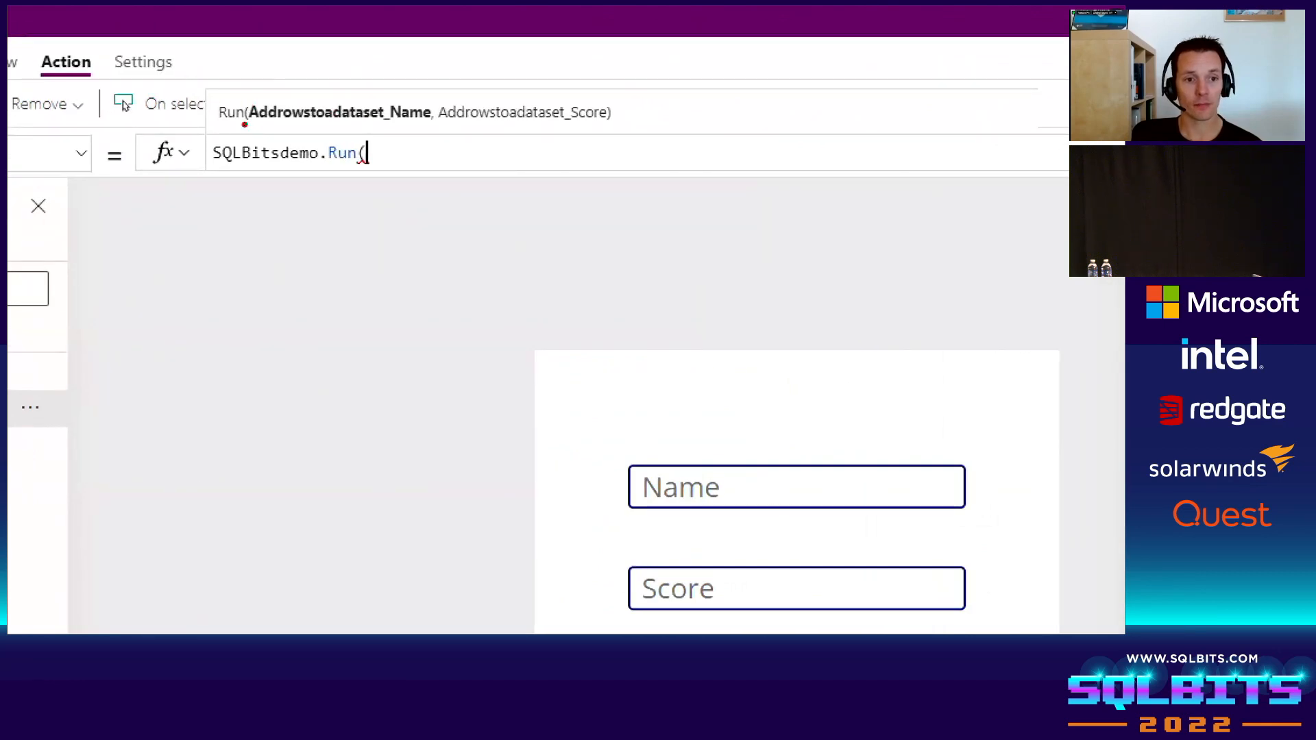
# Step: Complete the Save button's OnSelect formula as SQLBitsdemo.Run(Name.Text, Score.Text)
pyautogui.moveTo(248, 124); pyautogui.dragTo(634, 128)
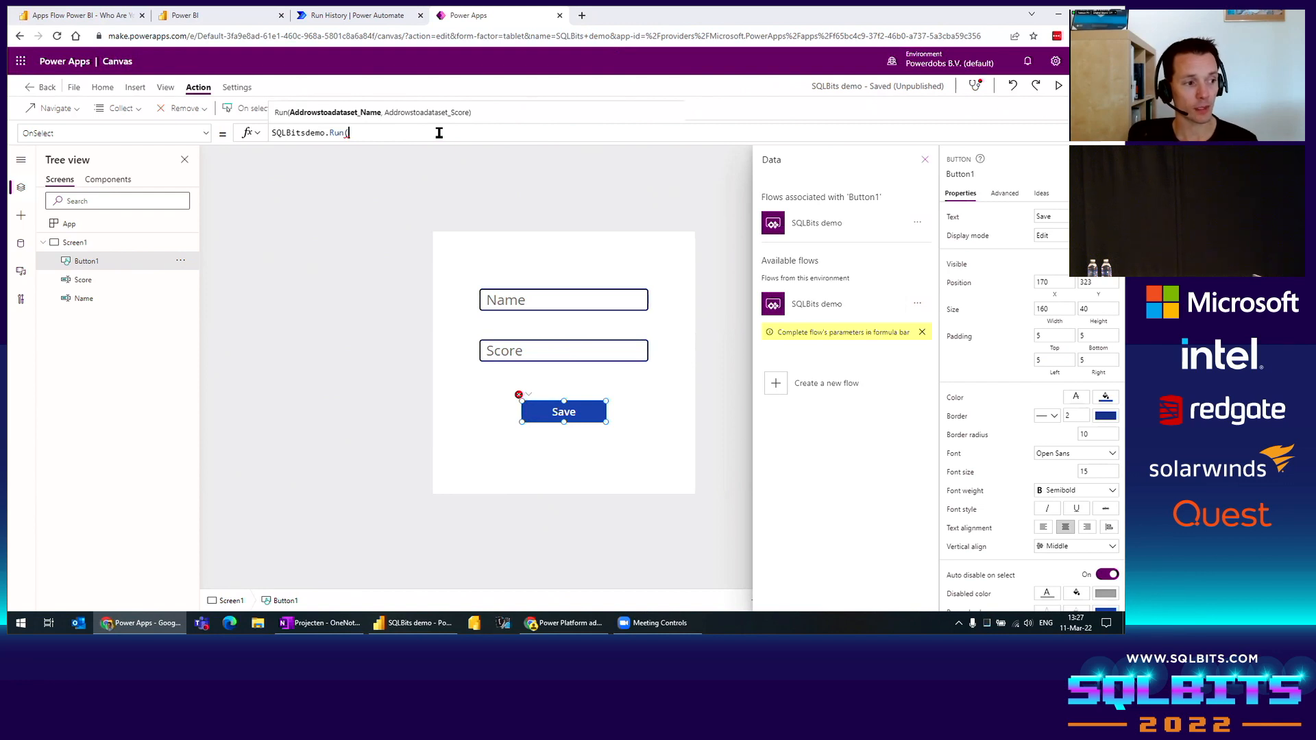
pyautogui.write('Name')
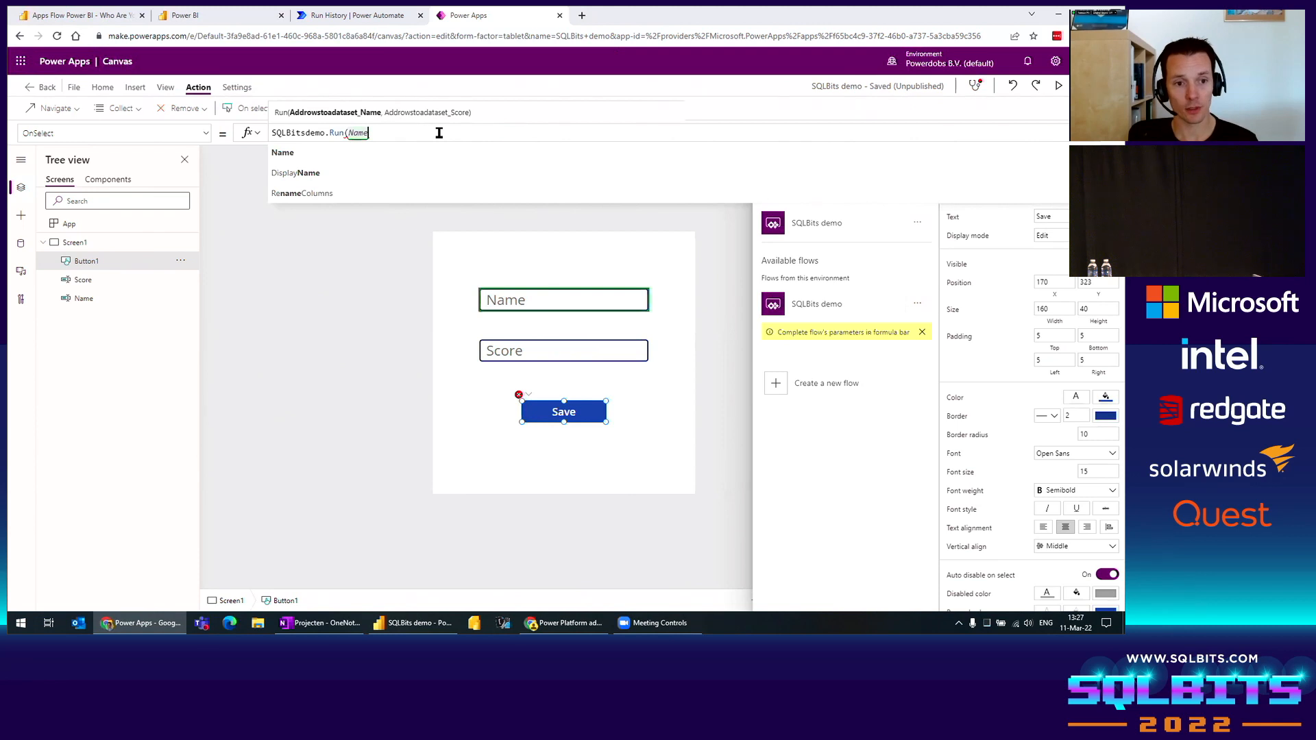
pyautogui.write('.Te')
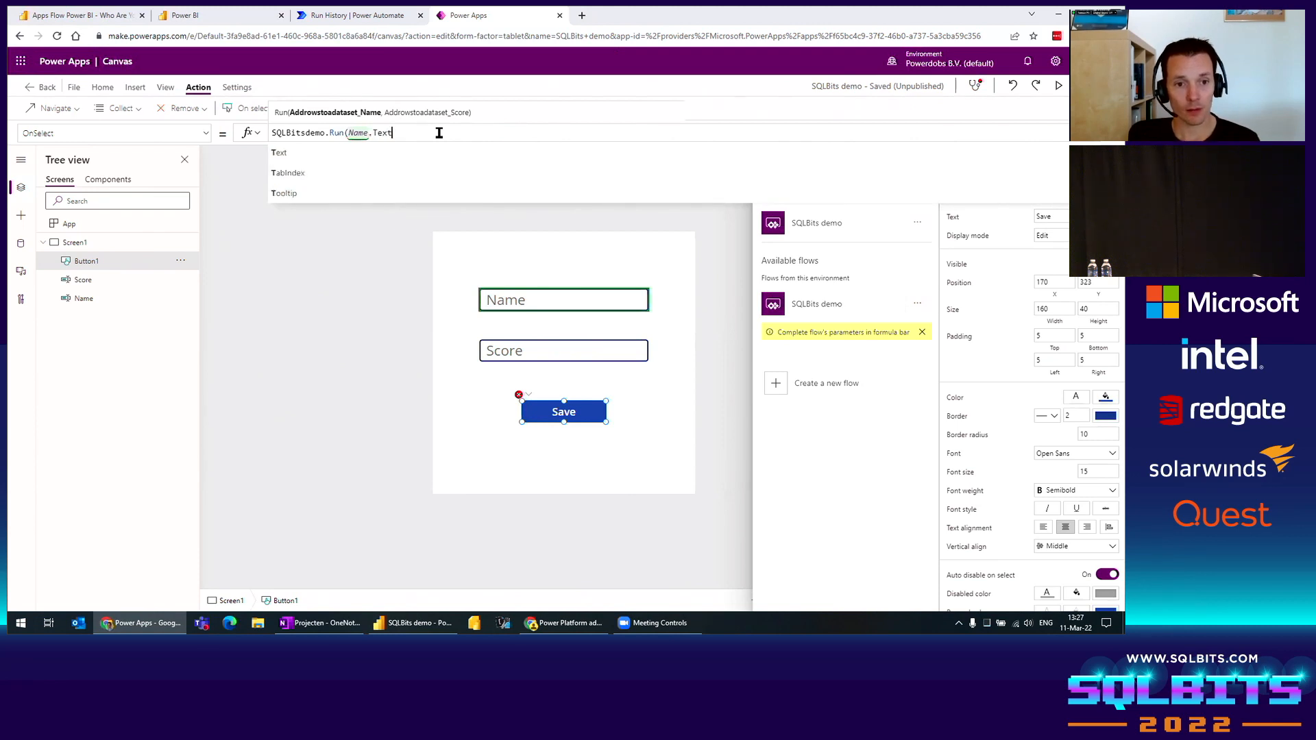
pyautogui.write('xt')
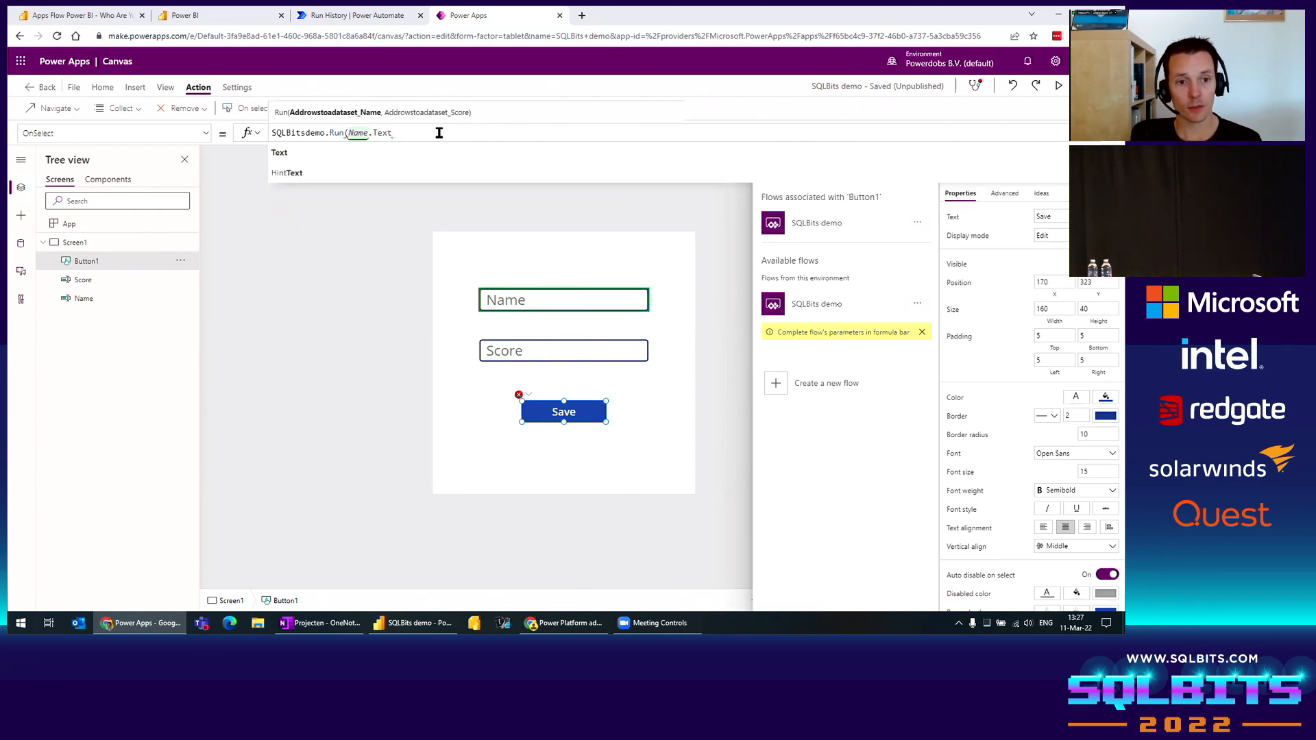
pyautogui.write(', ')
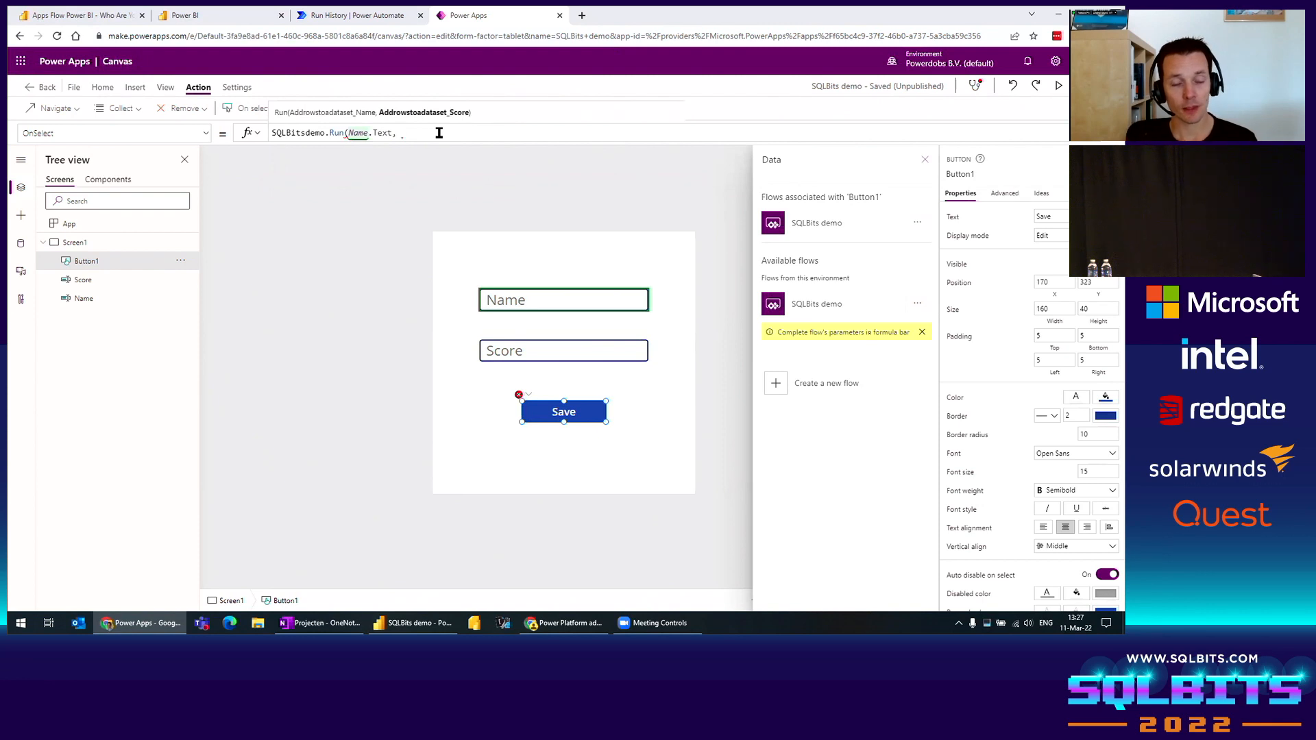
pyautogui.write('Score')
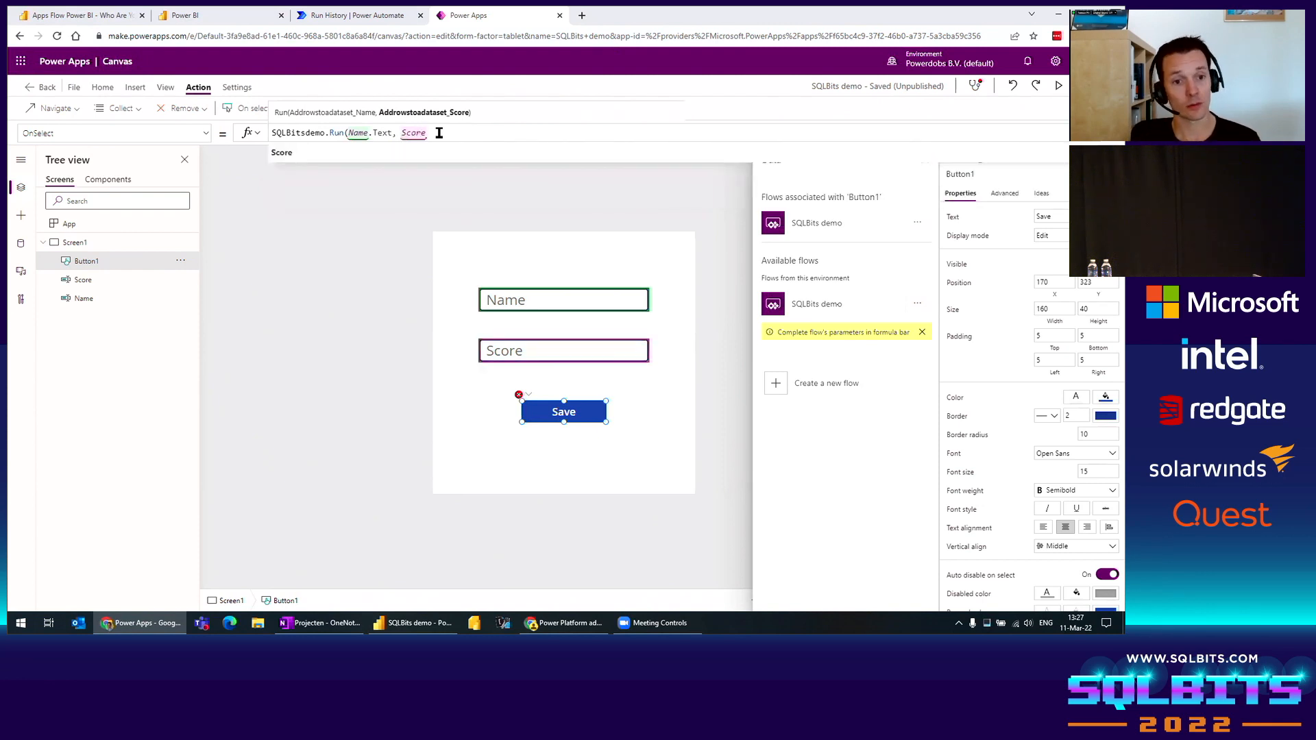
pyautogui.write('.T')
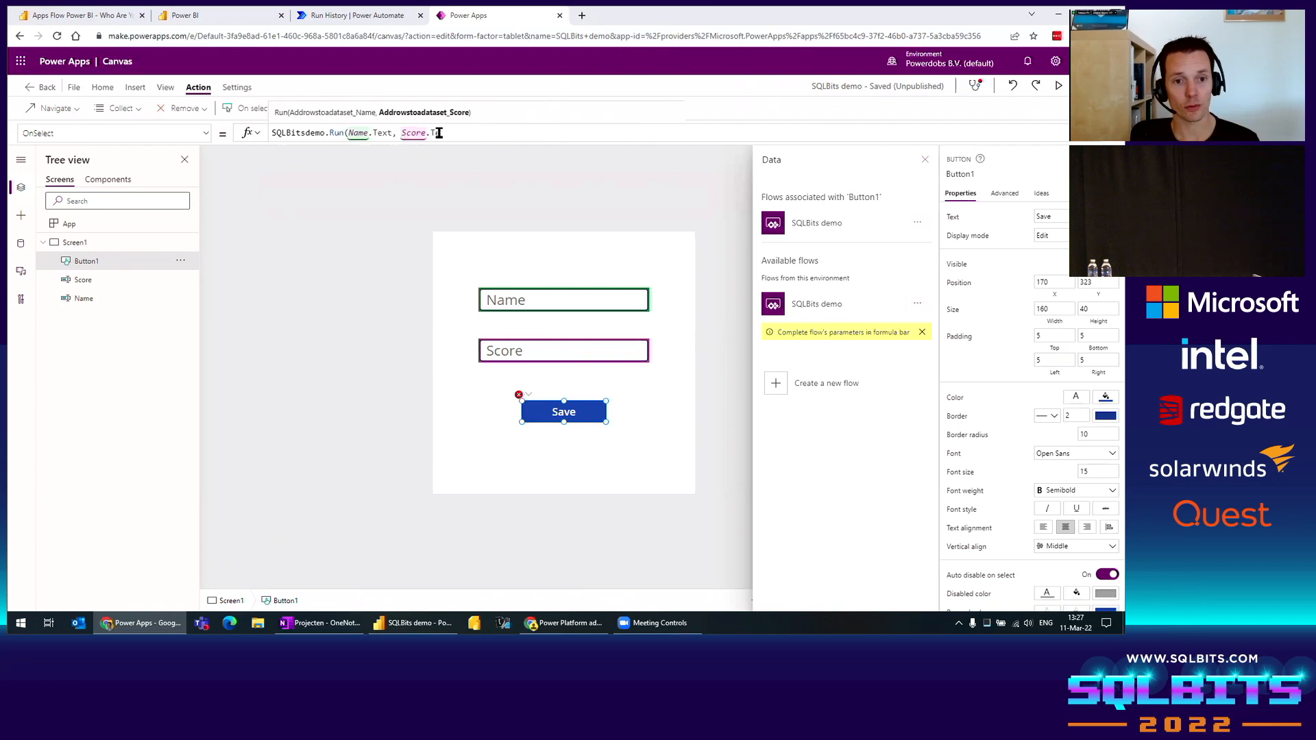
pyautogui.write('ext)')
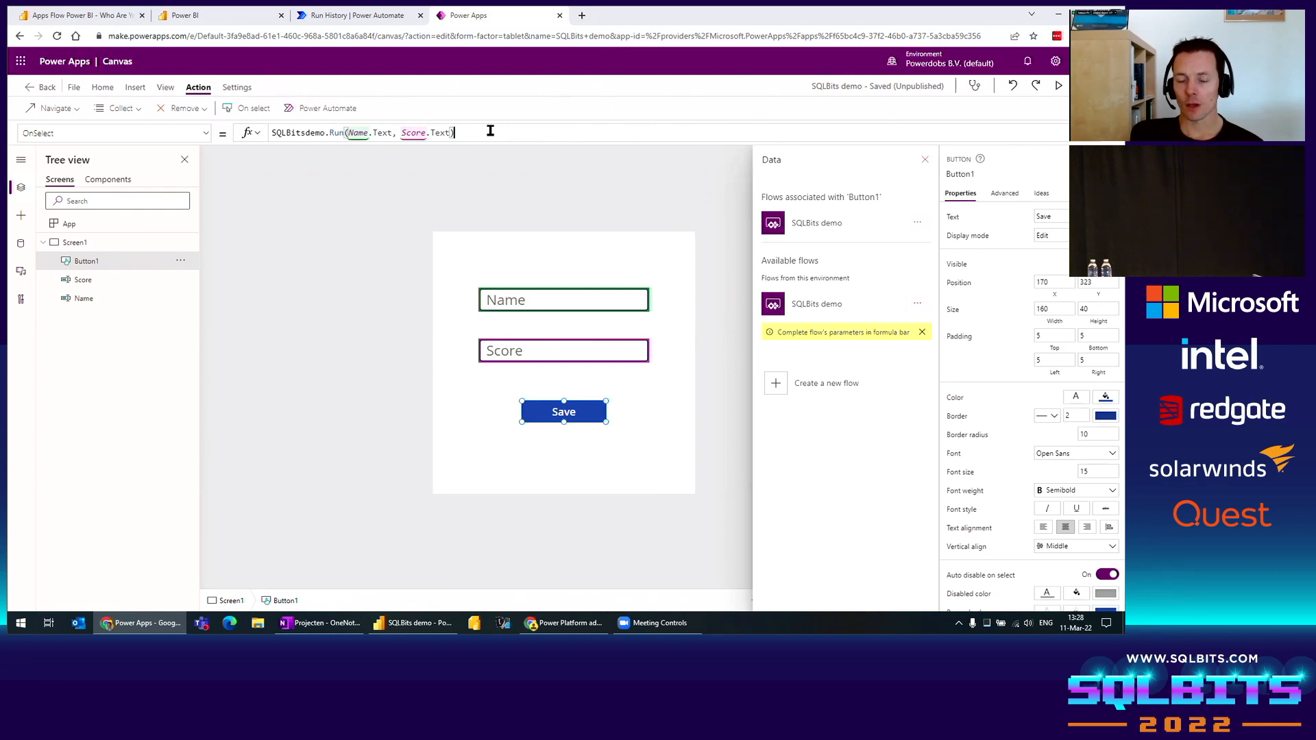
# Step: Wrap Score.Text in the Value function, end the OnSelect formula with a semicolon, and close the flow data pane
pyautogui.click(404, 134)
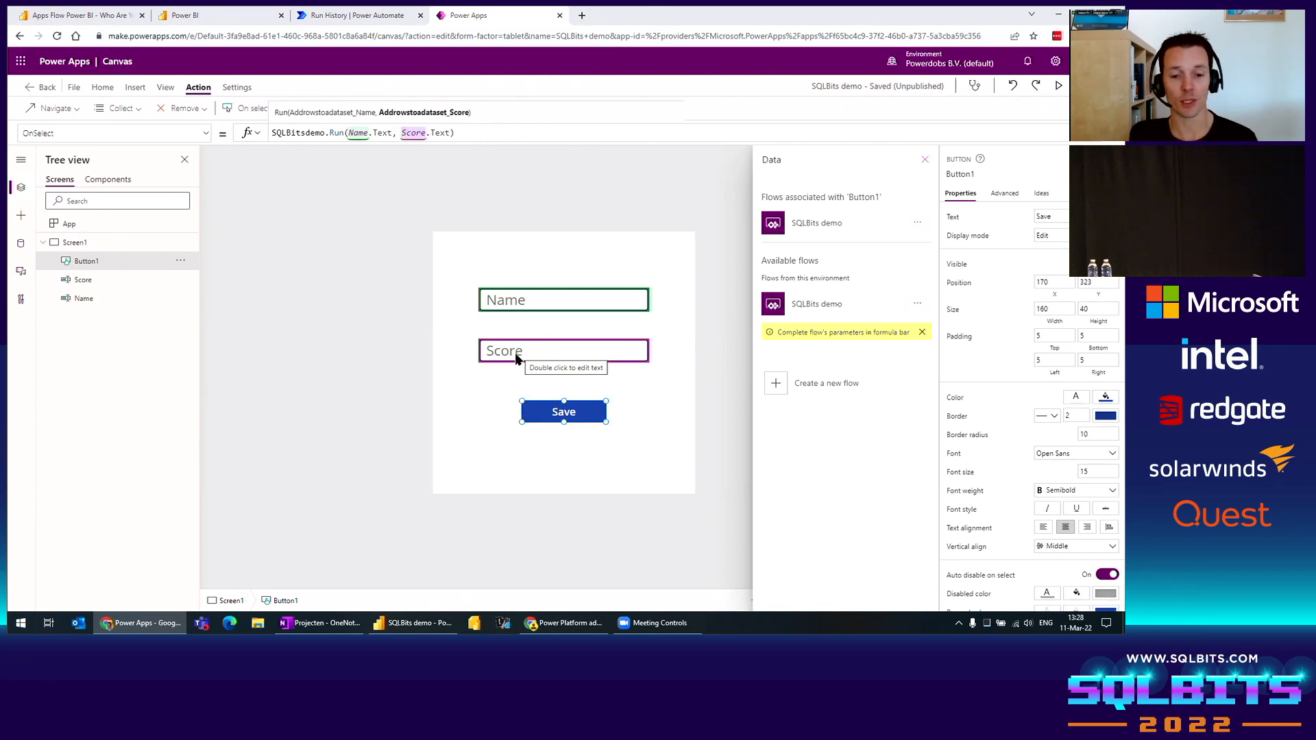
pyautogui.click(401, 133)
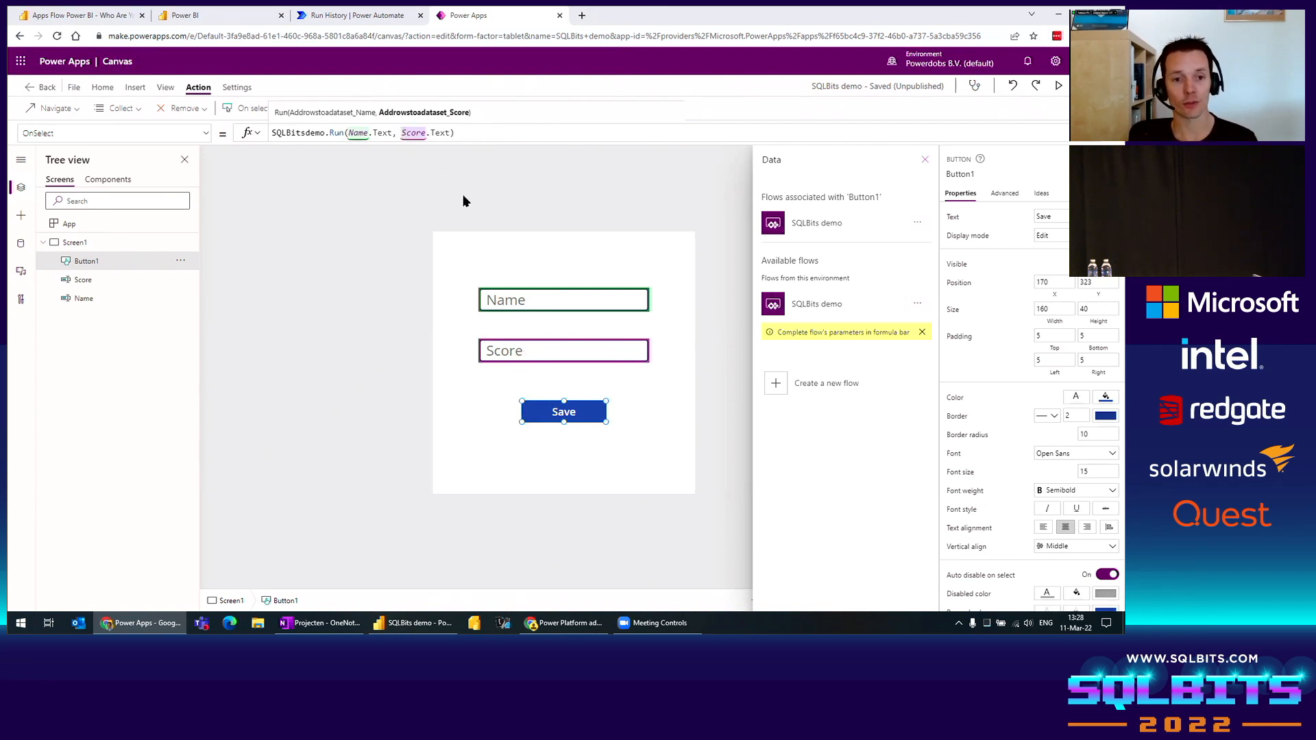
pyautogui.write('Value(')
pyautogui.press('Right')
pyautogui.press('Right')
pyautogui.press('Right')
pyautogui.press('Right')
pyautogui.press('Right')
pyautogui.press('Right')
pyautogui.press('Right')
pyautogui.press('Right')
pyautogui.press('Right')
pyautogui.press('Right')
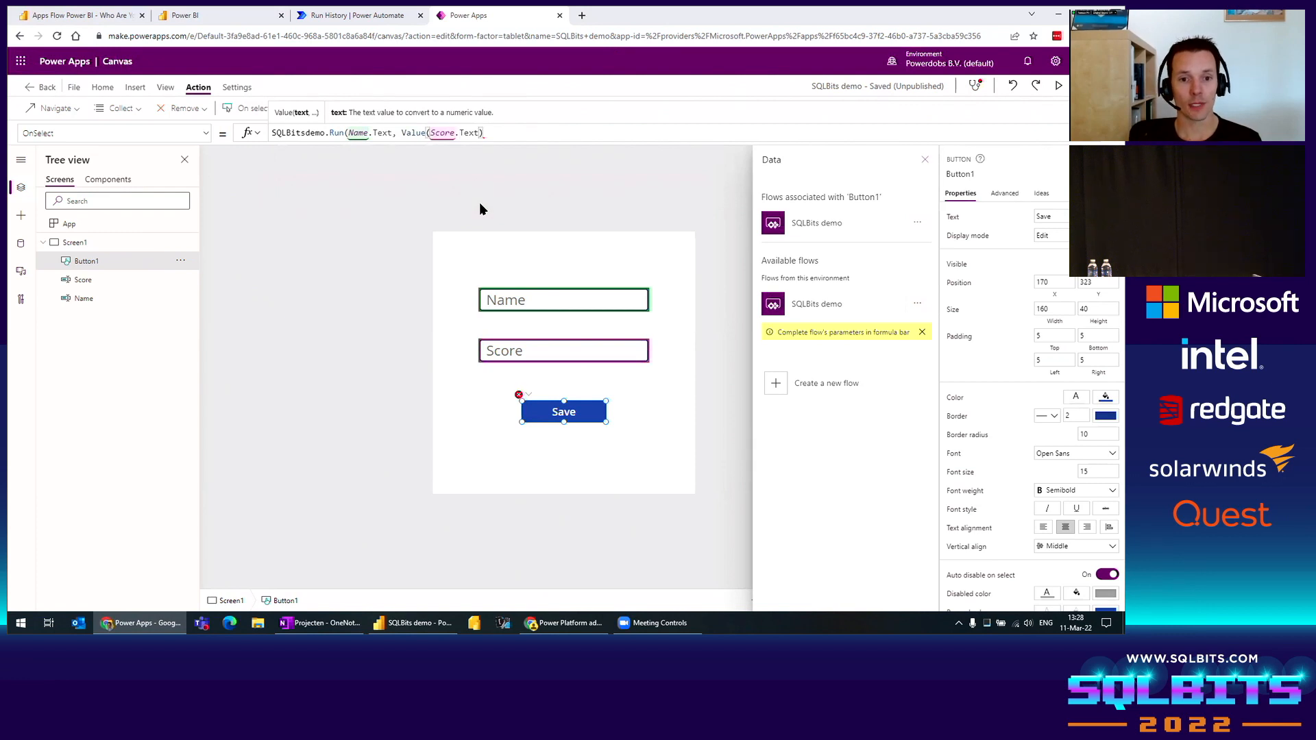
pyautogui.write(')')
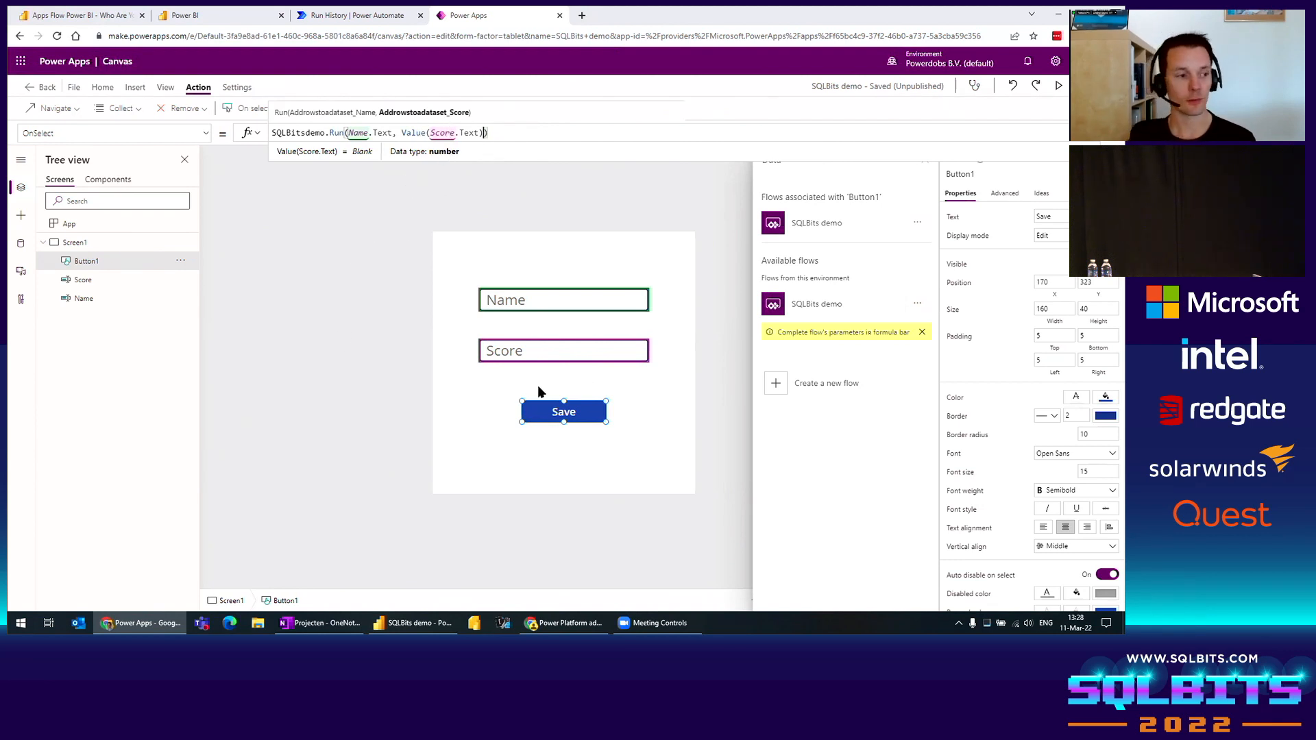
pyautogui.write(';')
pyautogui.hotkey('shift', 'Return')
pyautogui.press('Return')
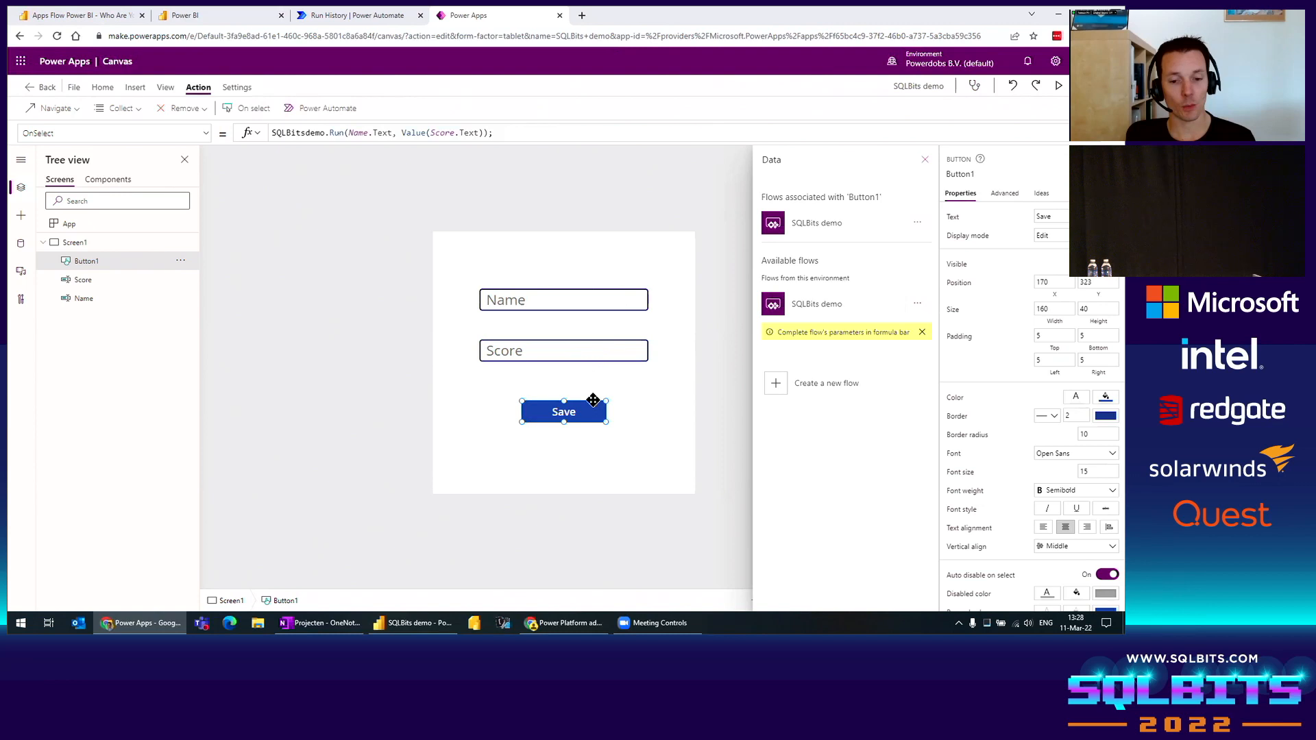
pyautogui.click(924, 159)
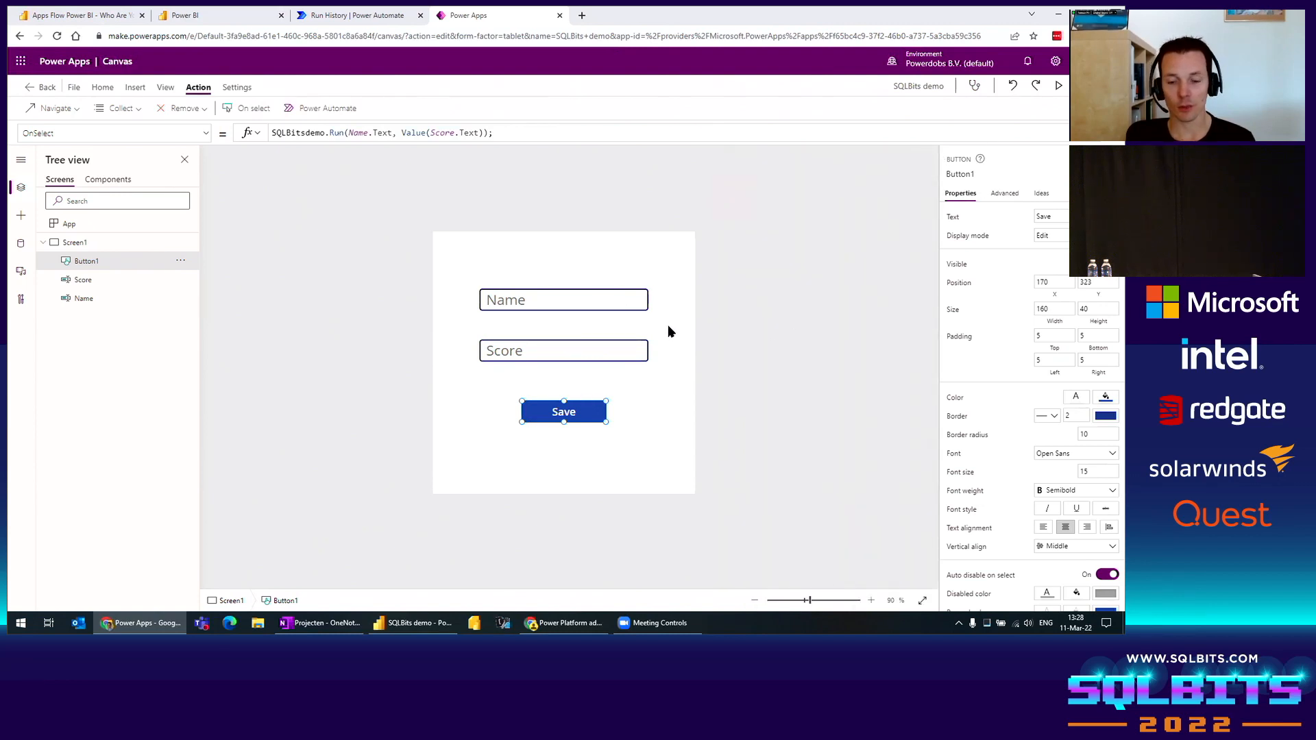
# Step: Preview the app and save a test entry with a first name and score 1
pyautogui.click(1060, 87)
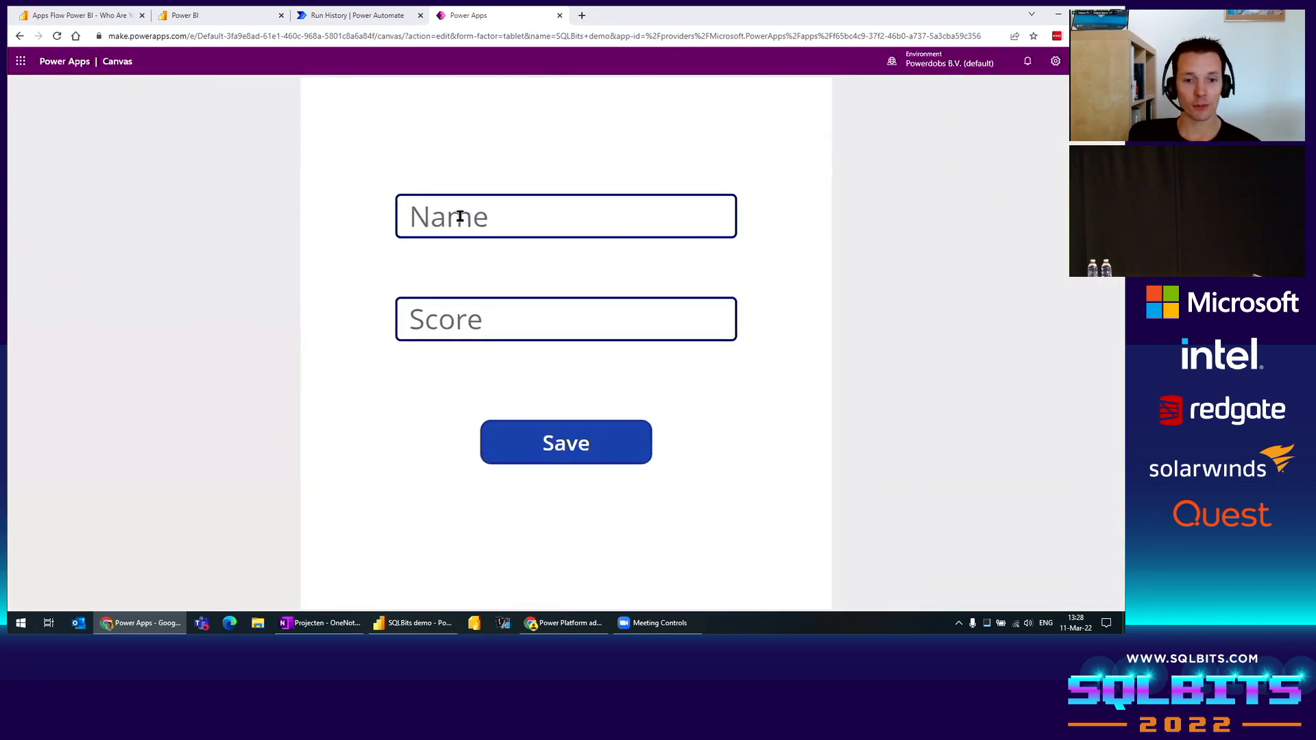
pyautogui.click(572, 215)
pyautogui.write('Nicky')
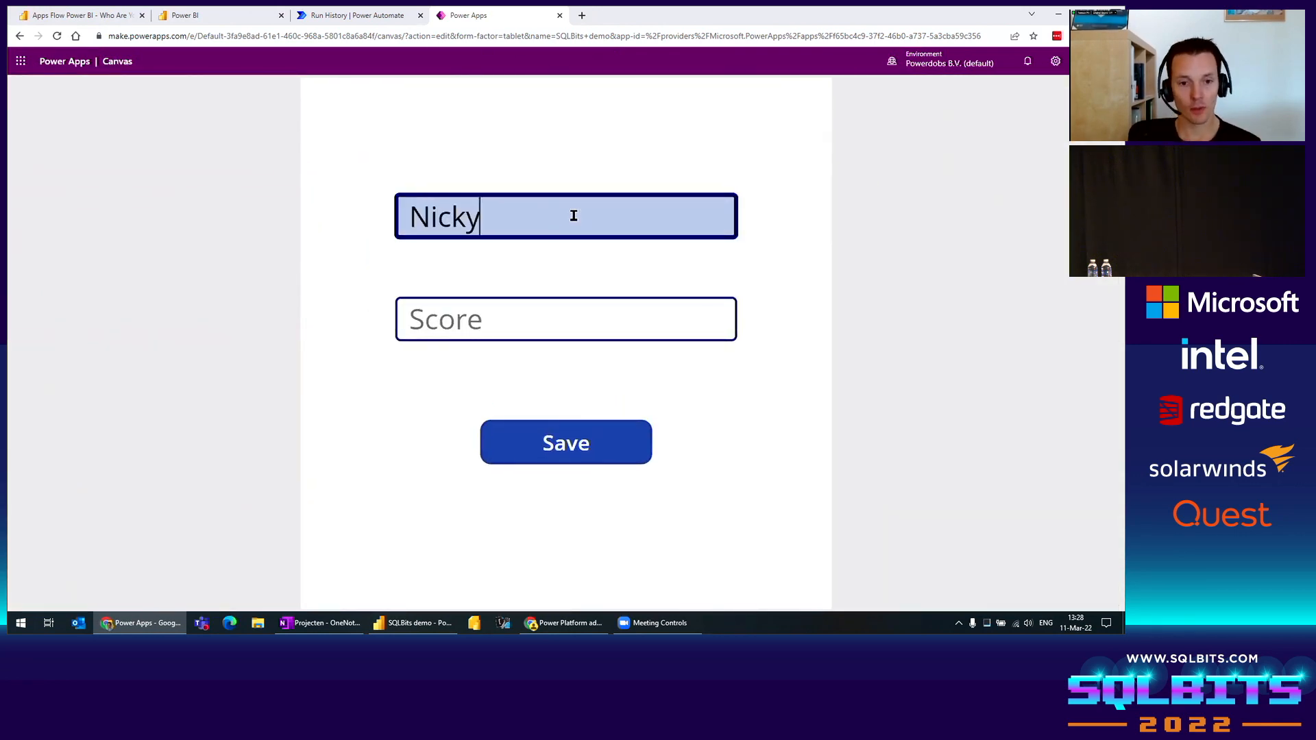
pyautogui.press('Tab')
pyautogui.write('1')
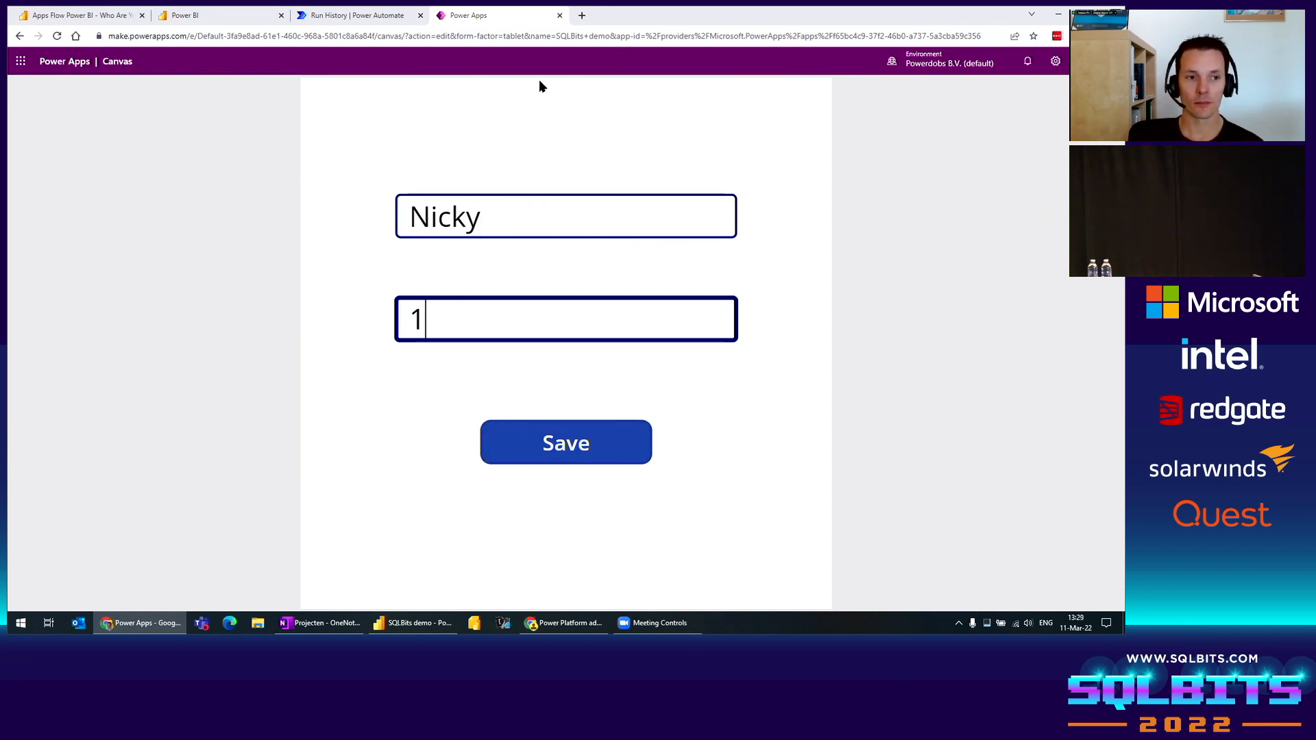
pyautogui.click(578, 441)
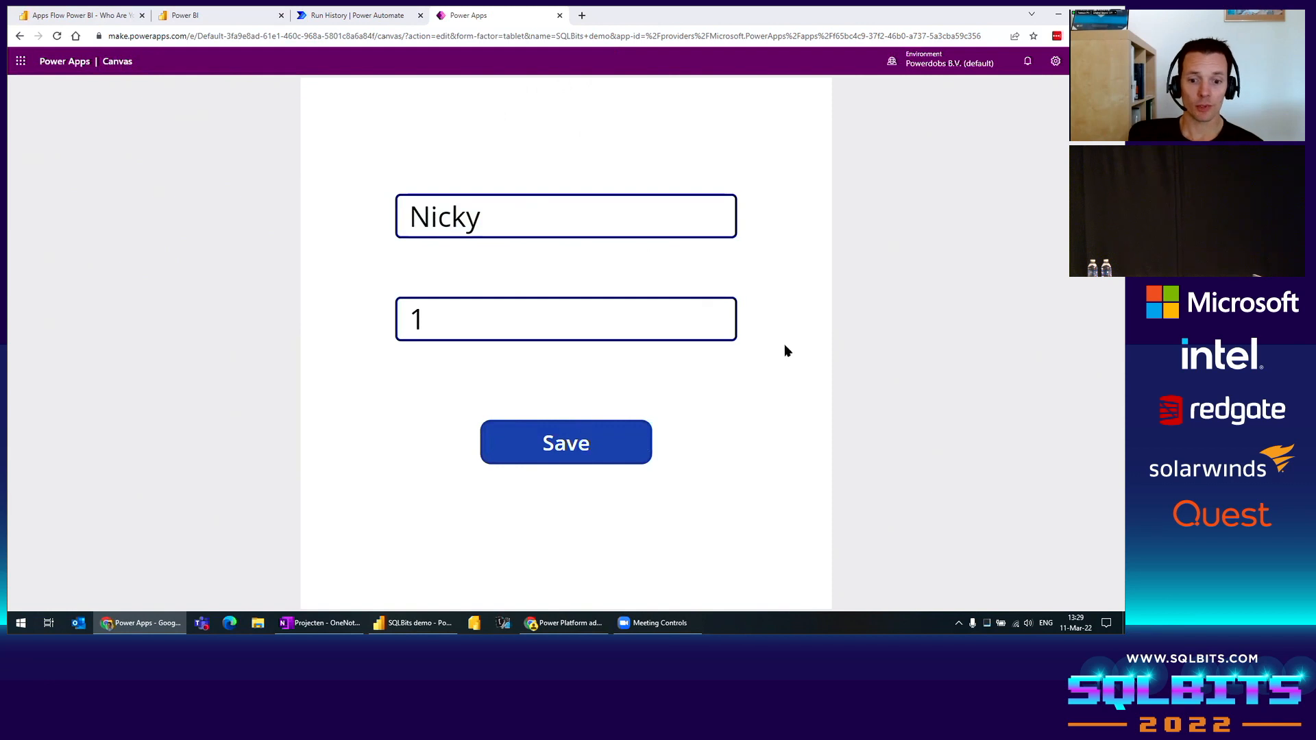
# Step: Switch to Power BI Desktop, check the table for the saved entry, and shift the table visual slightly up and to the right
pyautogui.click(410, 623)
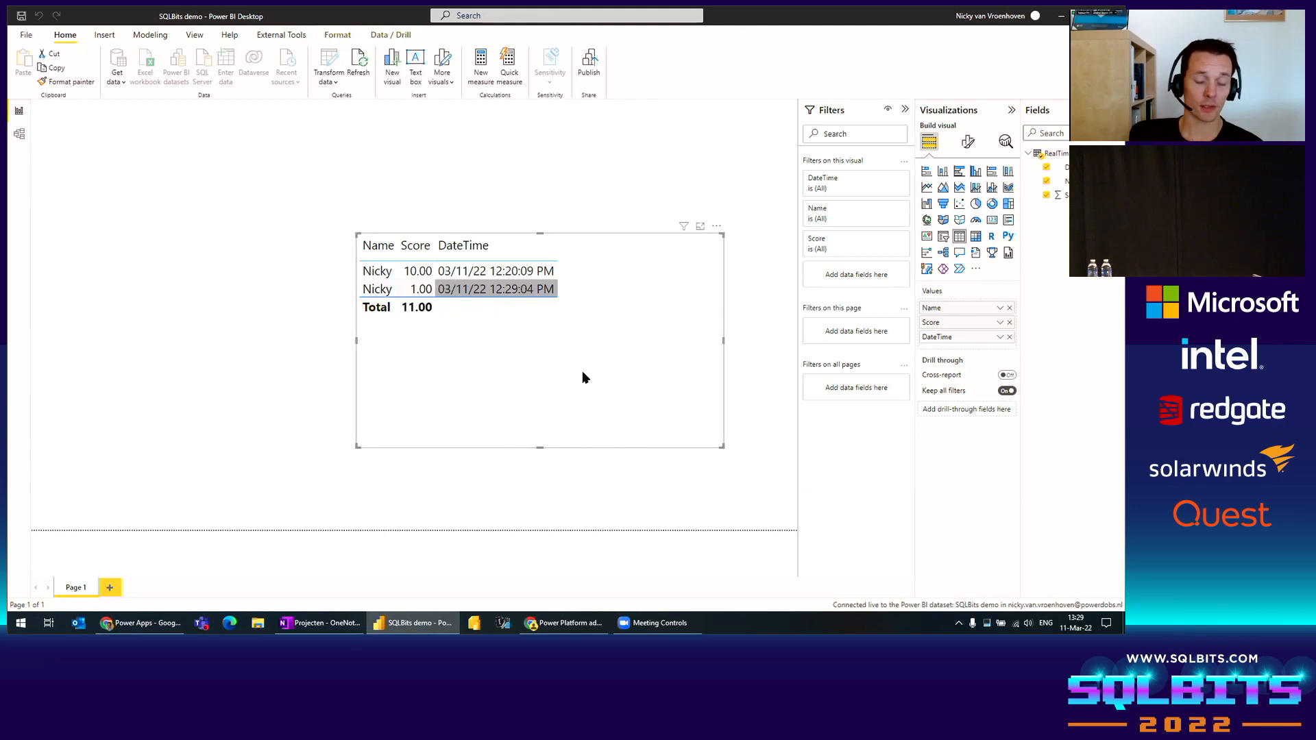
pyautogui.moveTo(638, 363); pyautogui.dragTo(644, 354)
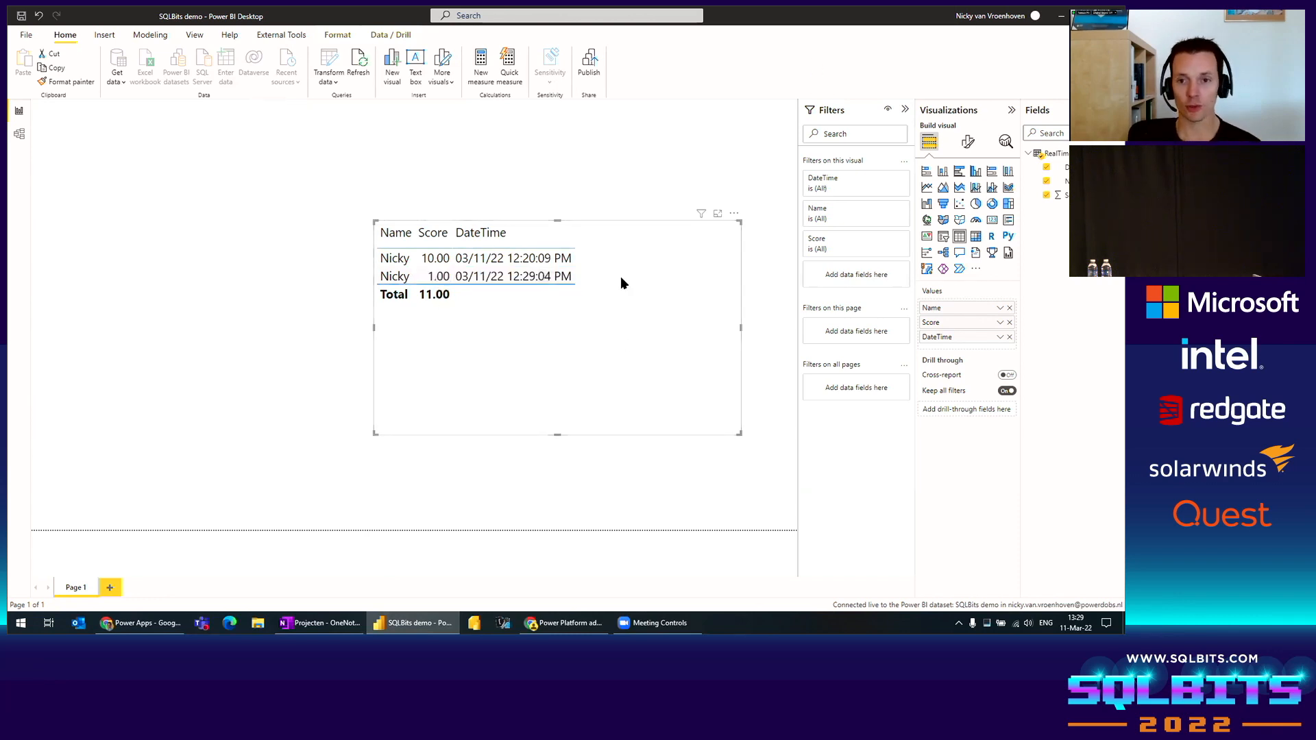
# Step: Switch to the Power Apps preview and save a test entry with a different first name and score 10
pyautogui.hotkey('alt', 'Tab')
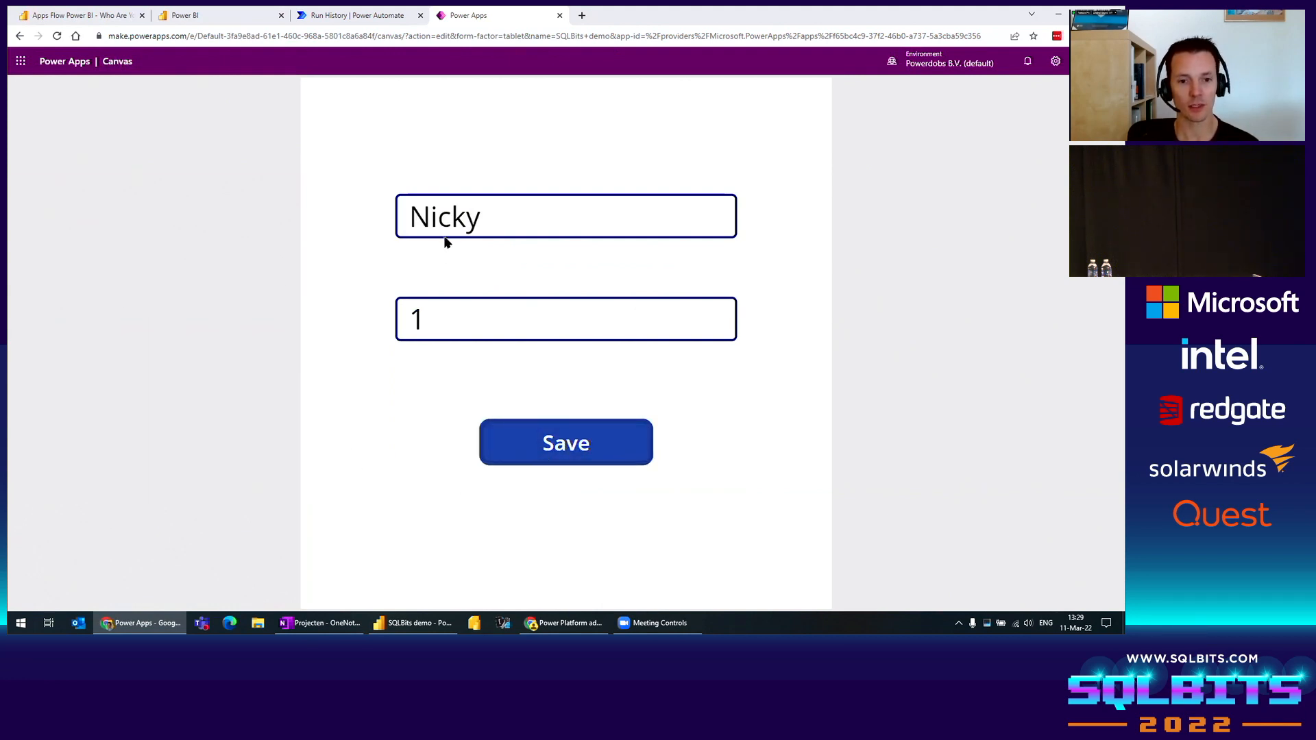
pyautogui.click(459, 322)
pyautogui.click(470, 224)
pyautogui.click(478, 325)
pyautogui.moveTo(507, 226); pyautogui.dragTo(381, 225)
pyautogui.write('Bebn')
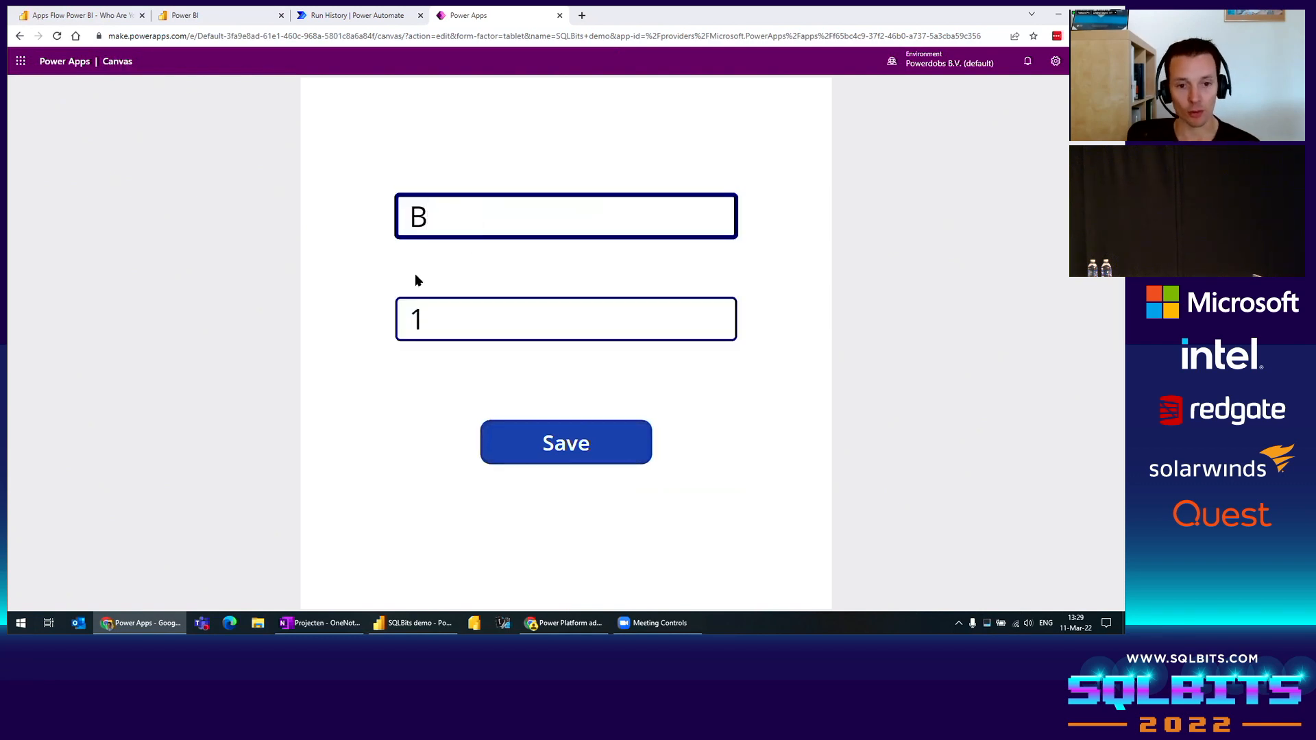
pyautogui.press('BackSpace')
pyautogui.press('BackSpace')
pyautogui.write('n')
pyautogui.press('Tab')
pyautogui.write('10')
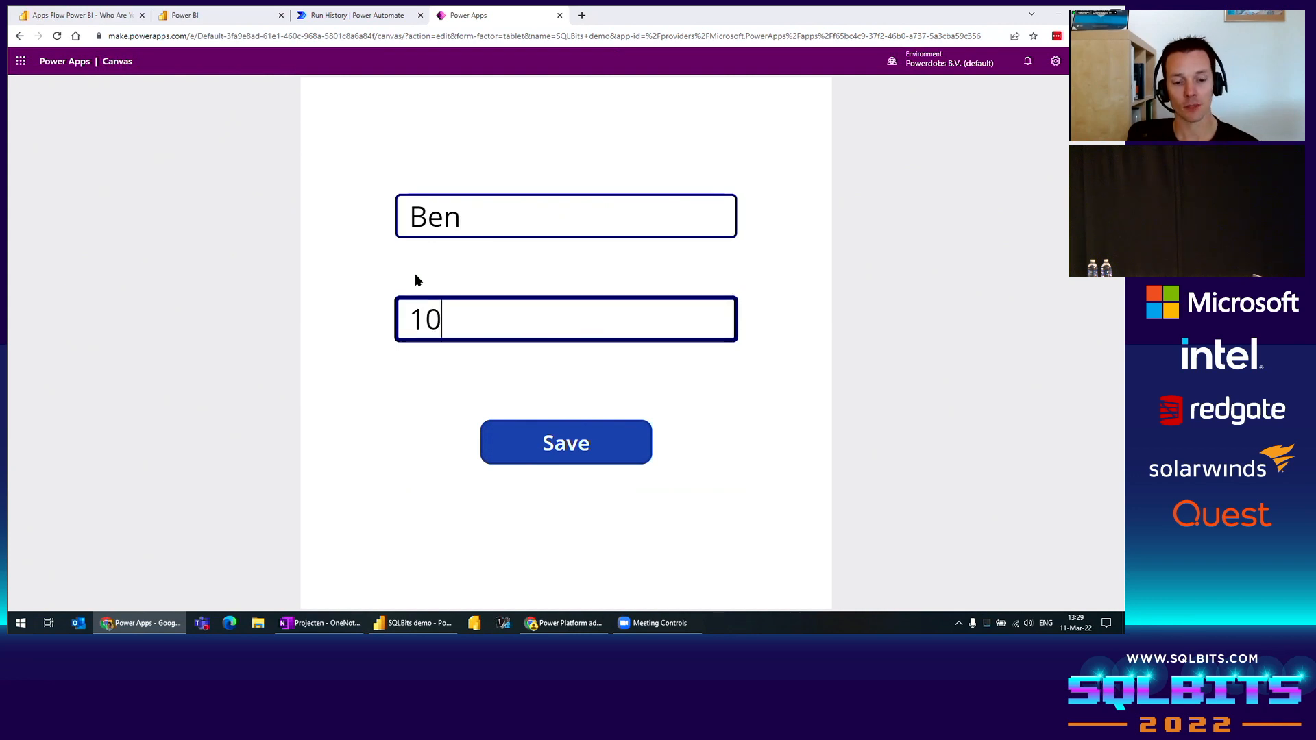
pyautogui.click(566, 442)
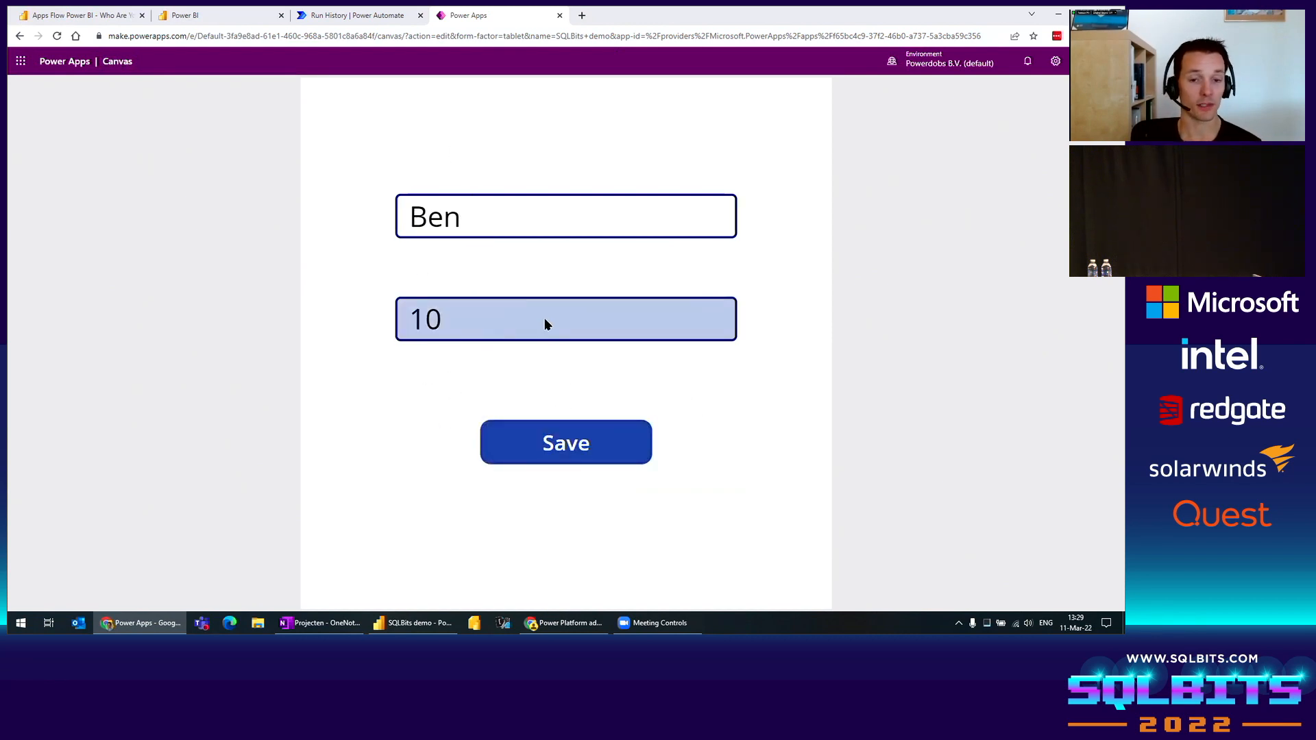
# Step: Switch to Power BI Desktop, check the table for the new entry, and sort it by DateTime in ascending order
pyautogui.hotkey('alt', 'Tab')
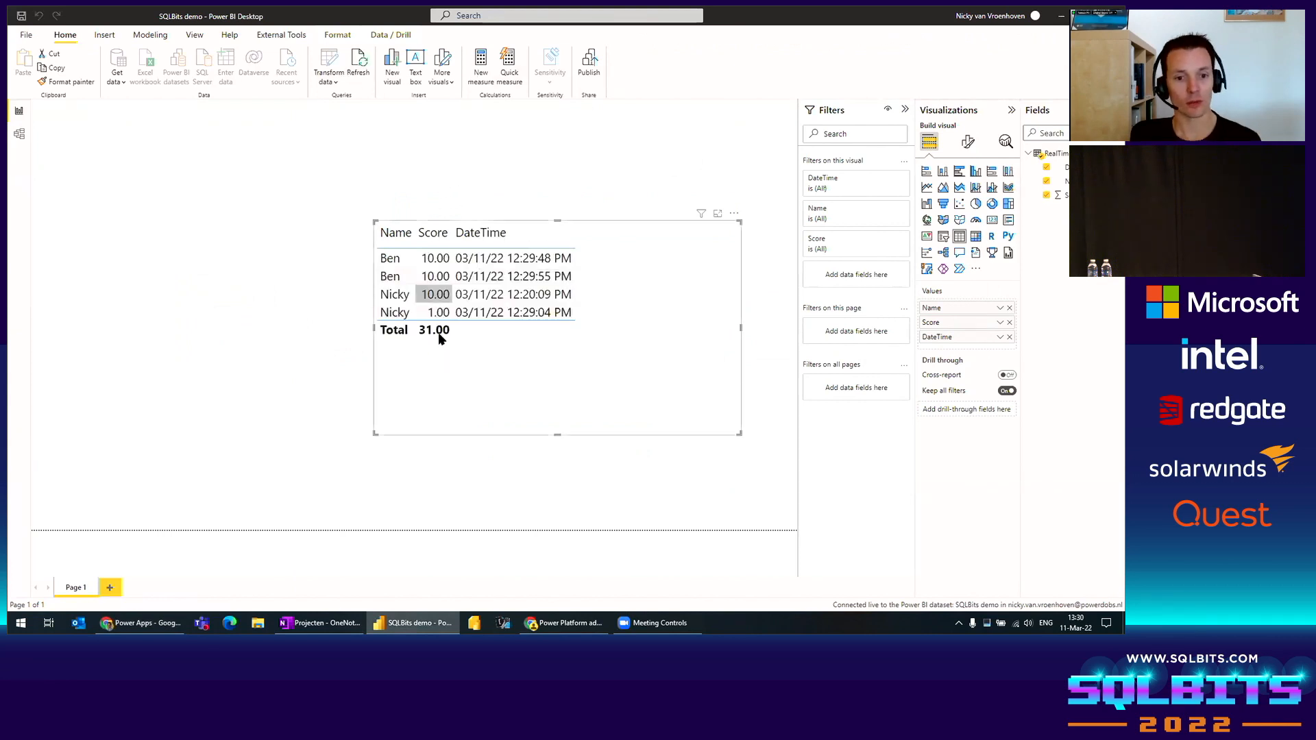
pyautogui.click(517, 233)
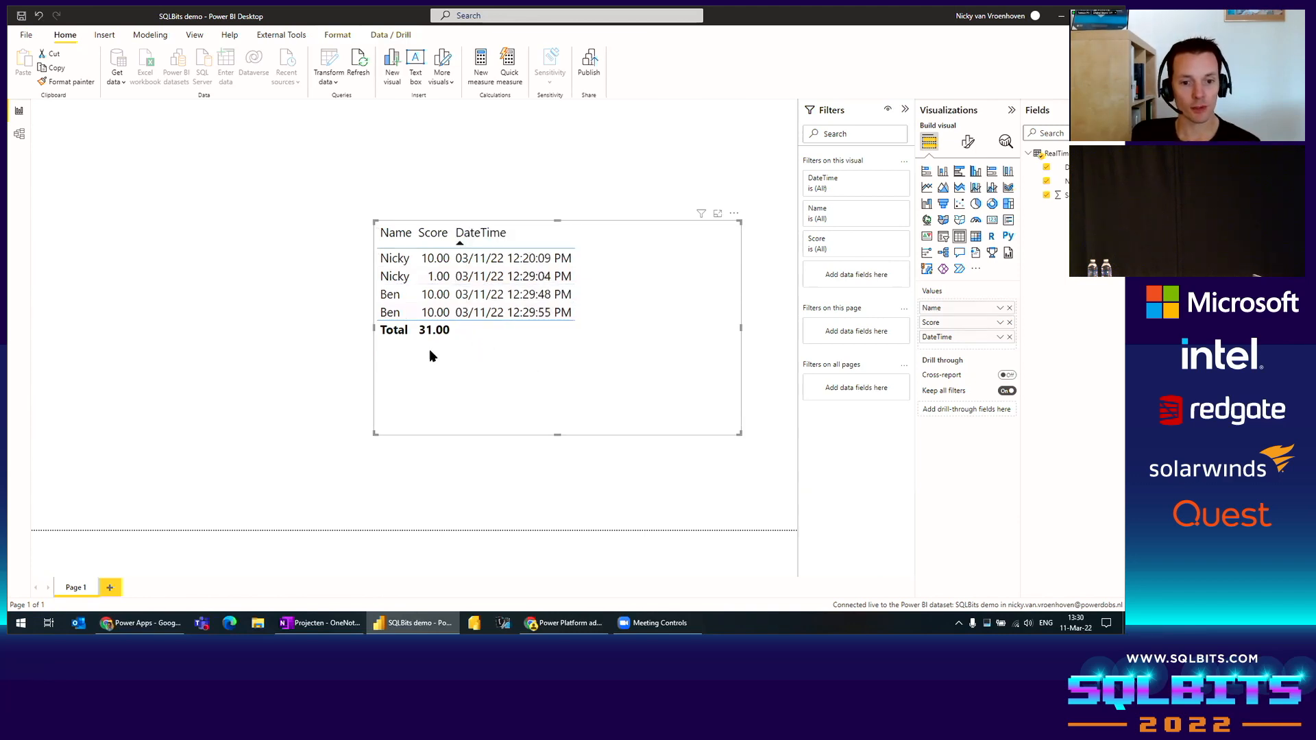
# Step: Switch back to Power Apps and close the app preview
pyautogui.hotkey('alt', 'Tab')
pyautogui.click(544, 221)
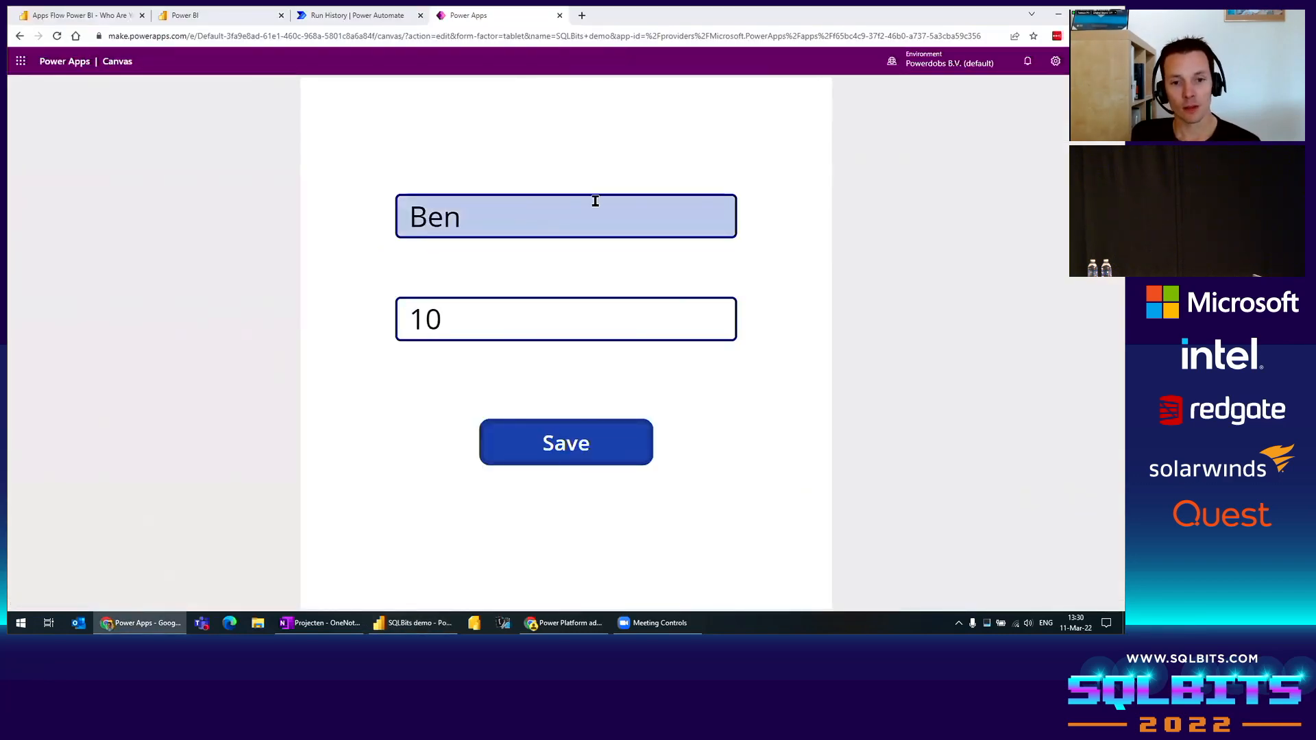
pyautogui.press('Escape')
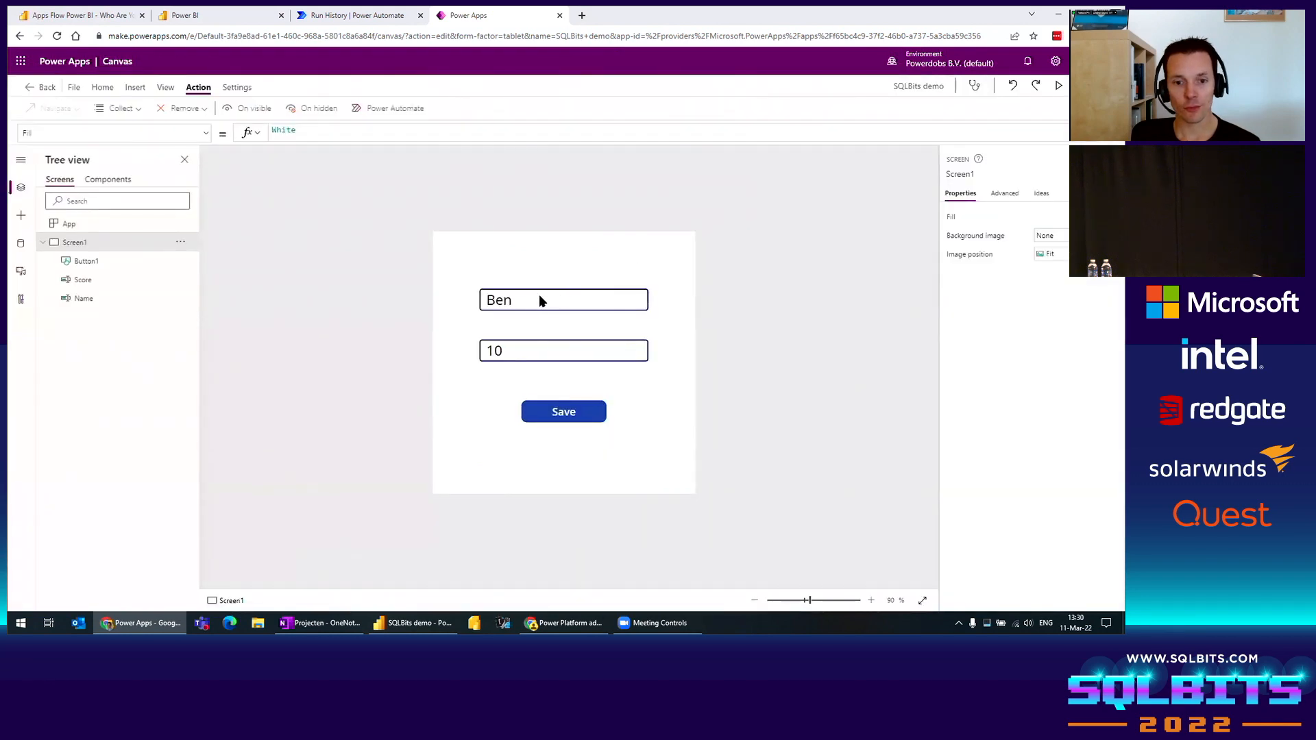
# Step: Add a second line to the Save button's OnSelect formula reading Reset(Name);Reset(Score);
pyautogui.click(546, 310)
pyautogui.click(563, 417)
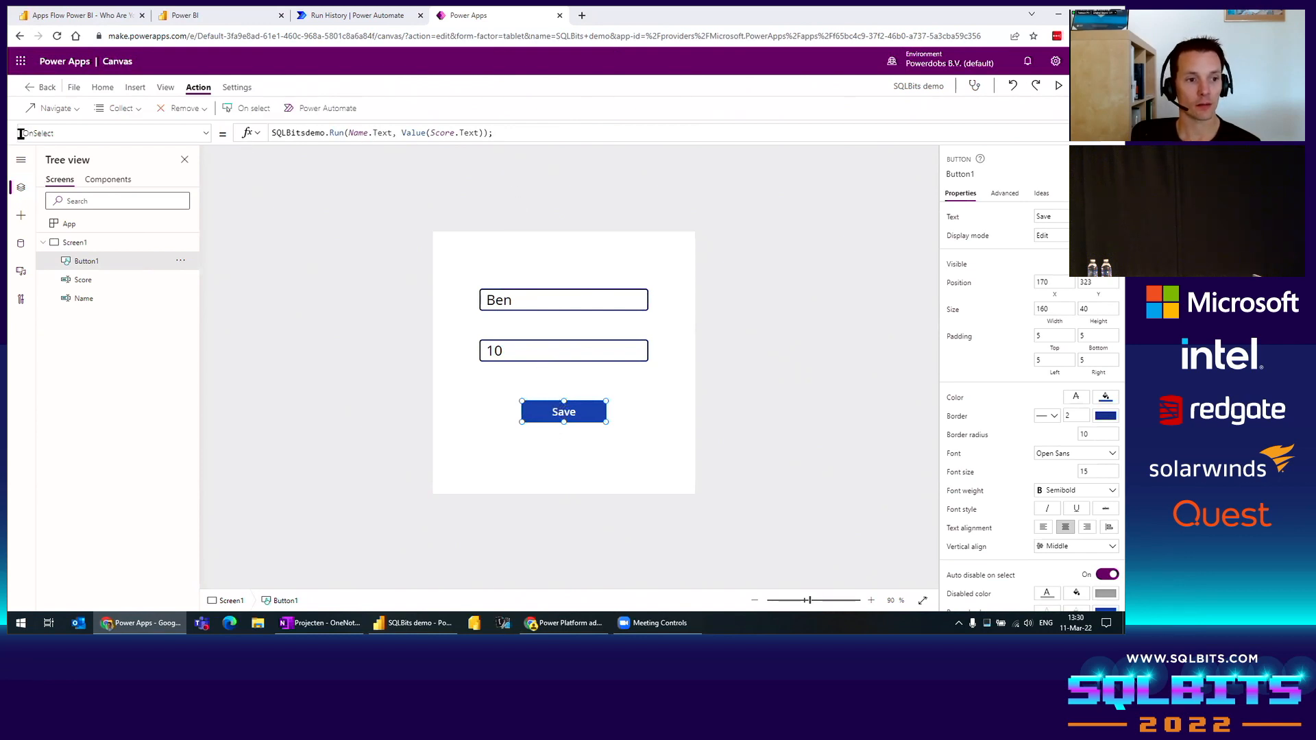
pyautogui.click(498, 132)
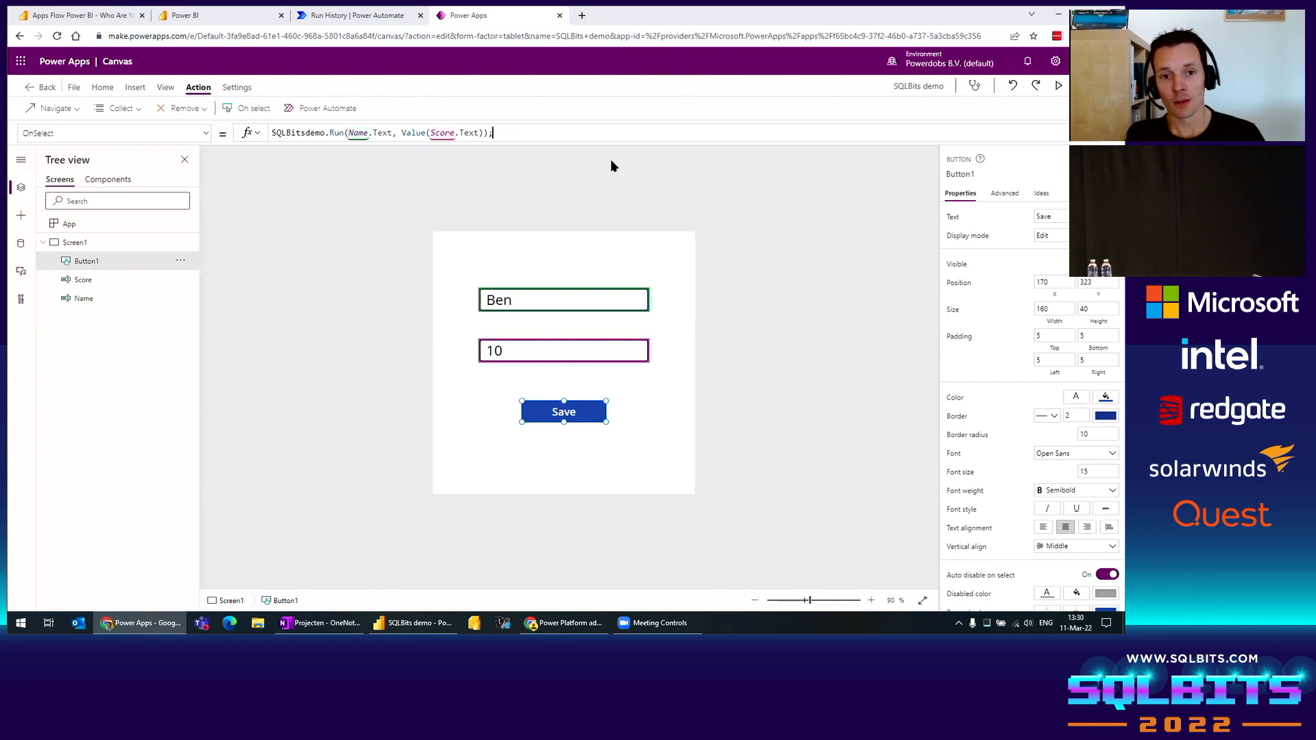
pyautogui.hotkey('shift', 'Return')
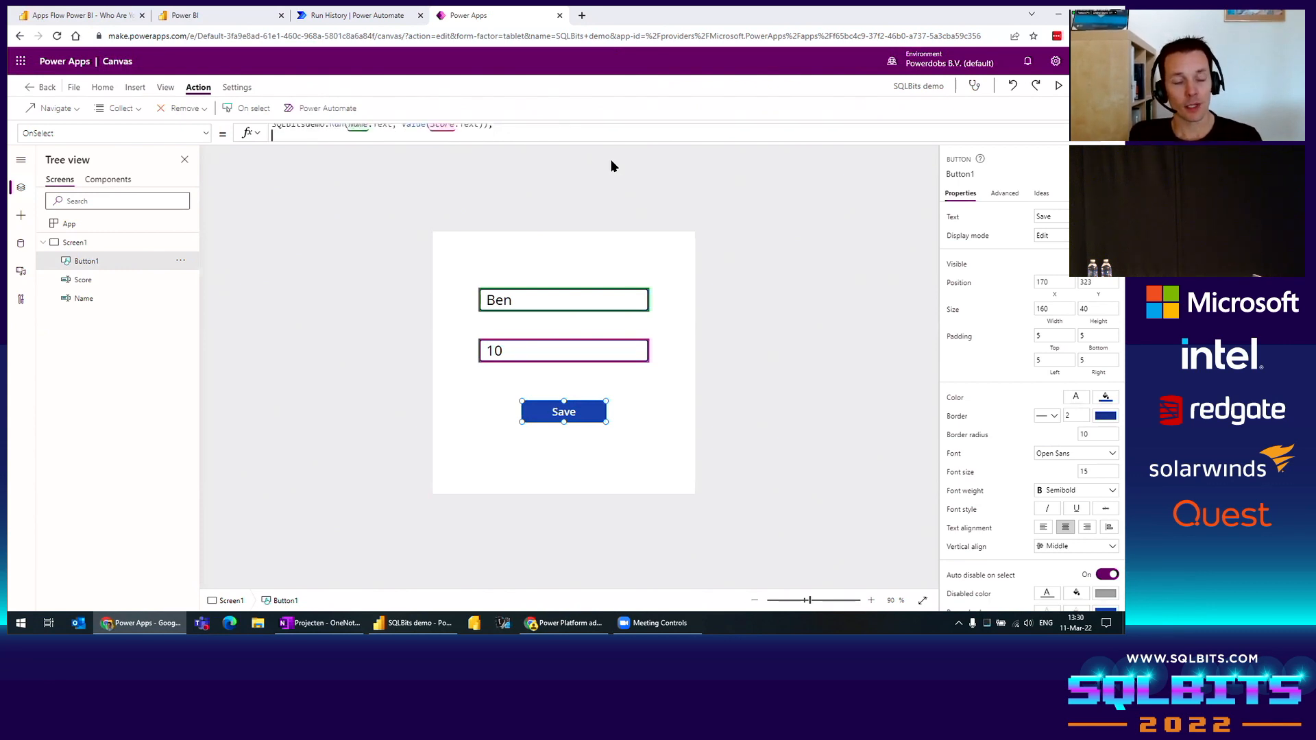
pyautogui.write('Reset(')
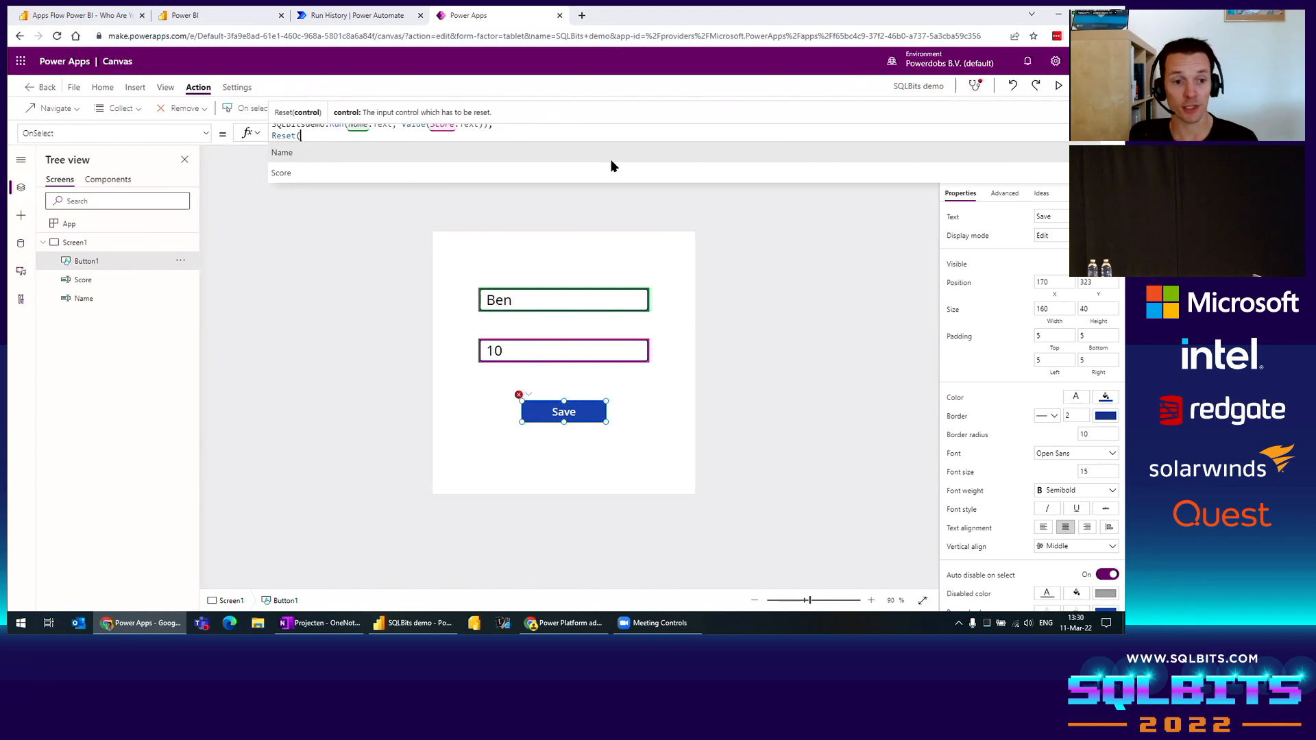
pyautogui.click(611, 162)
pyautogui.write(');Reset(')
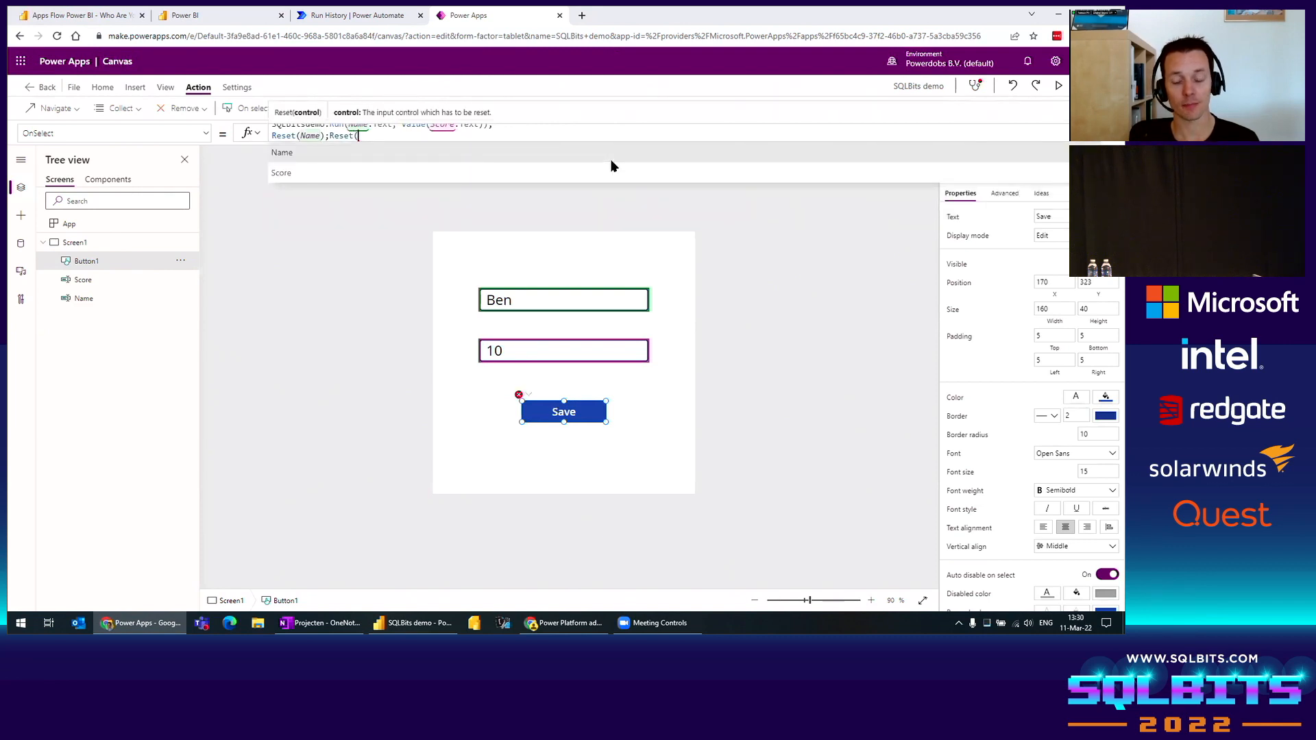
pyautogui.write('Score);')
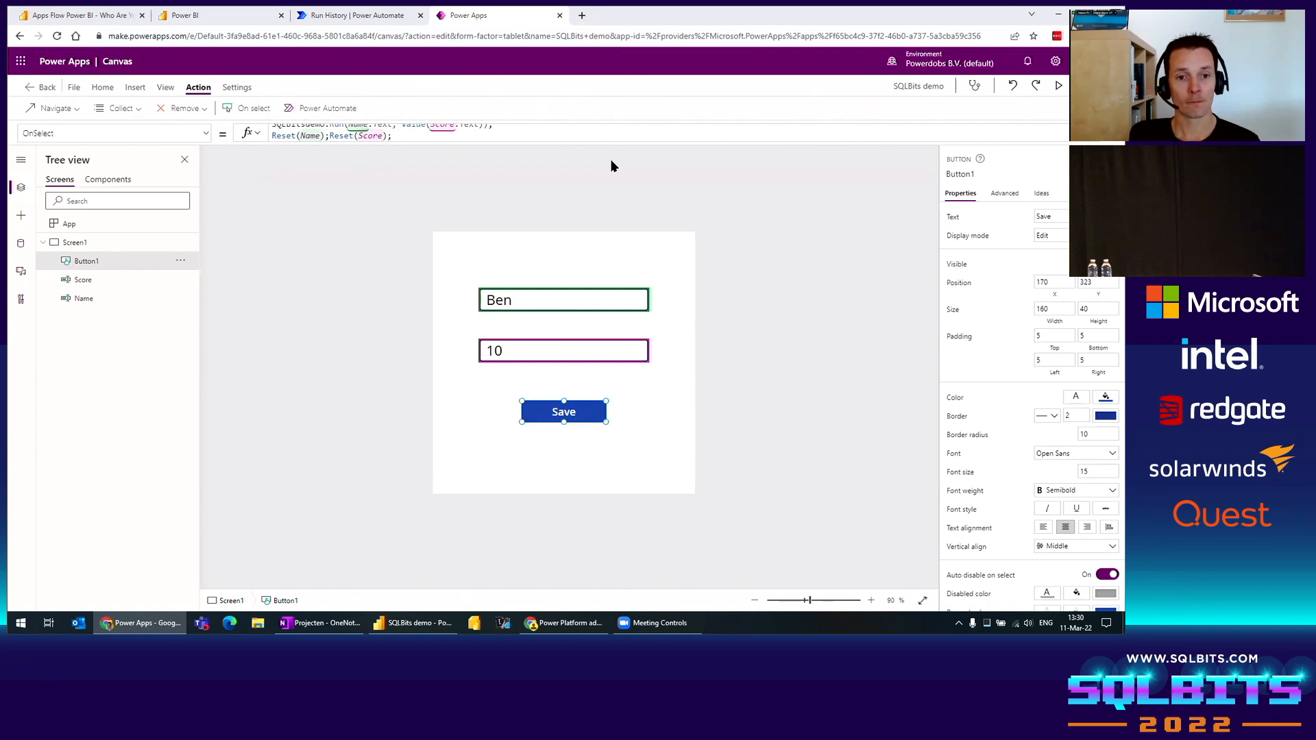
pyautogui.hotkey('shift', 'Return')
pyautogui.press('BackSpace')
pyautogui.click(613, 160)
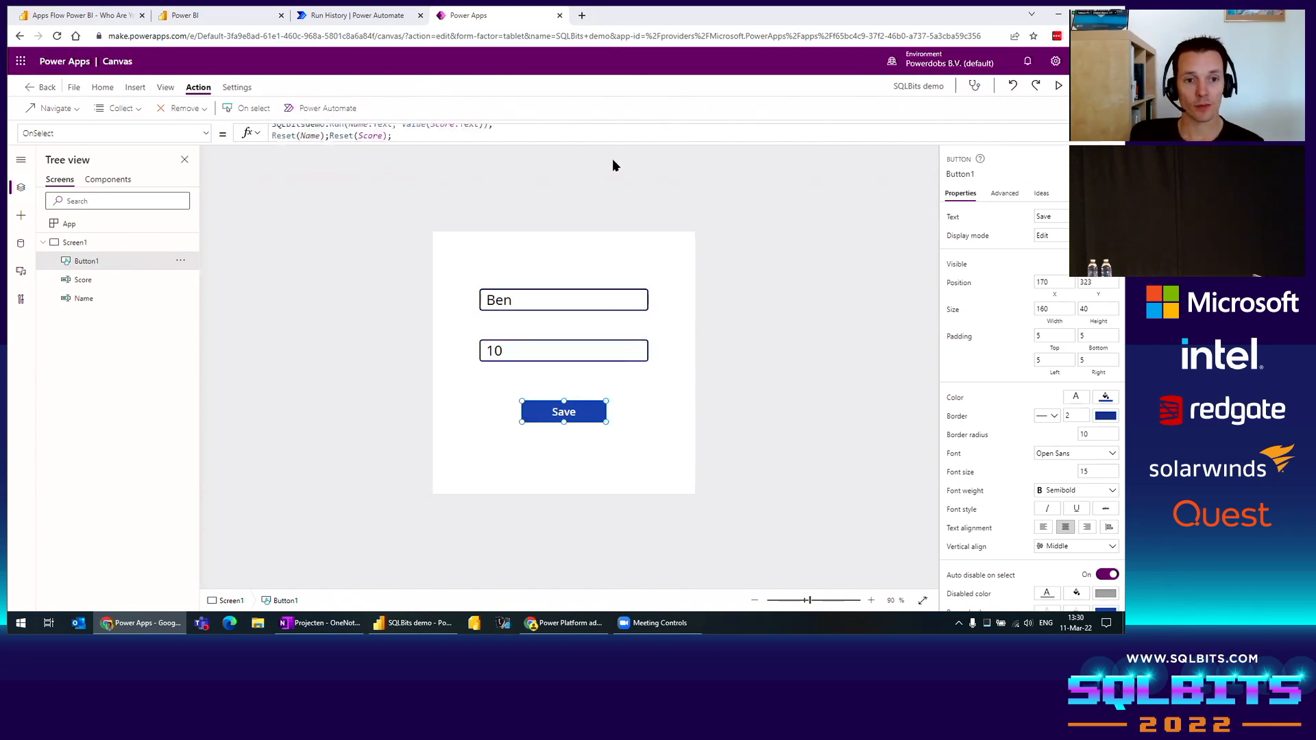
# Step: Preview the app, change the score to 1, and save the entry to test the field reset
pyautogui.click(1060, 88)
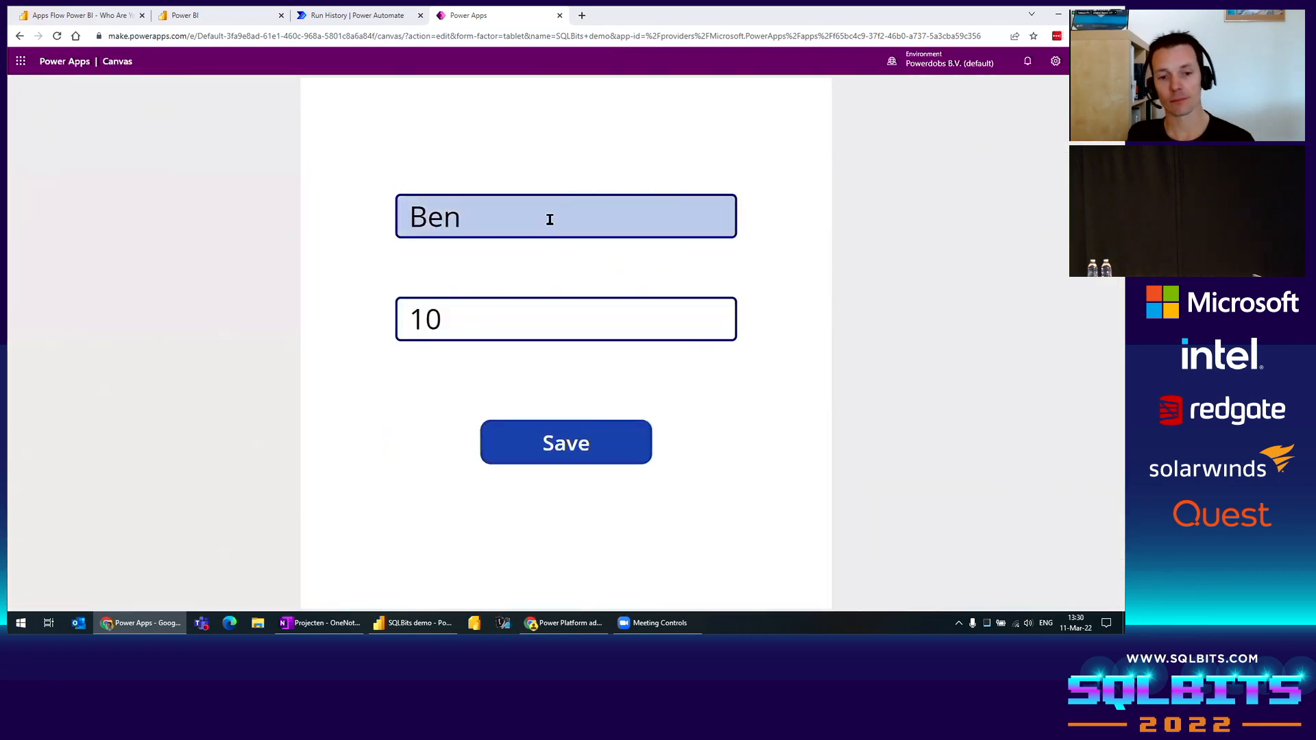
pyautogui.click(463, 324)
pyautogui.hotkey('shift', 'Left')
pyautogui.press('BackSpace')
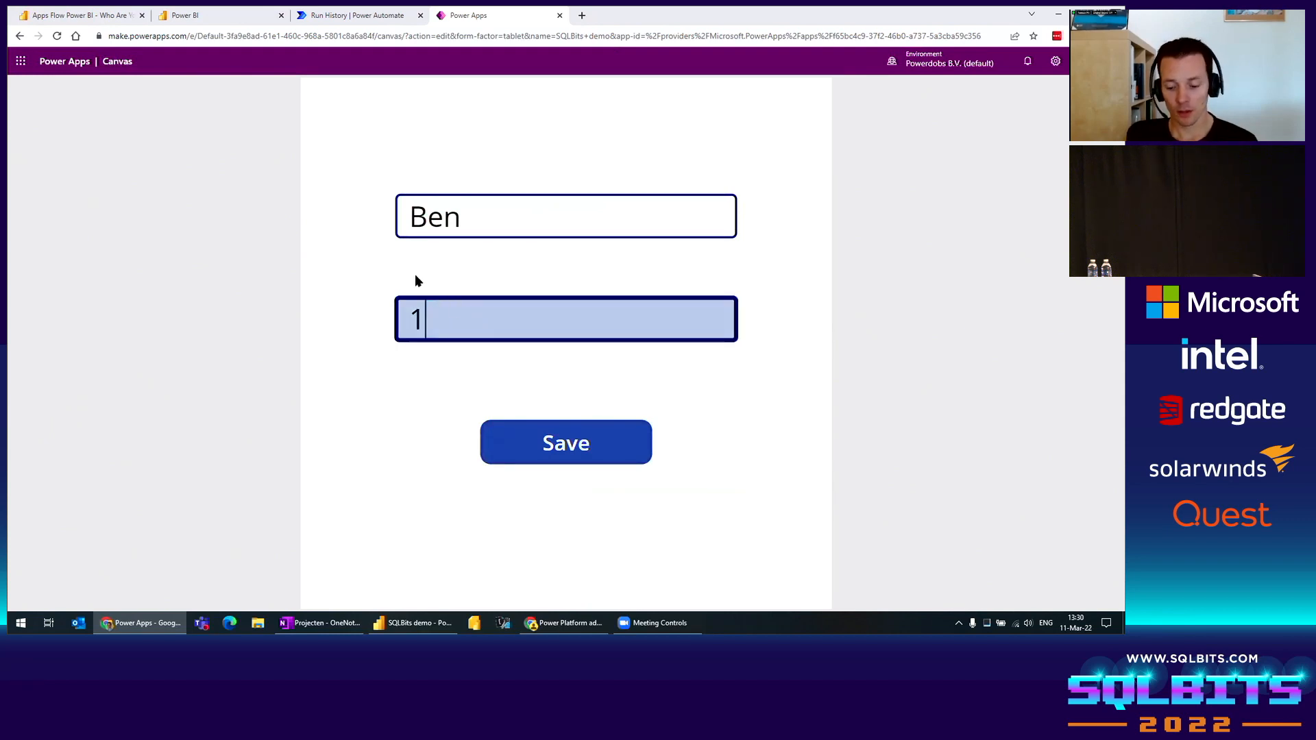
pyautogui.click(585, 446)
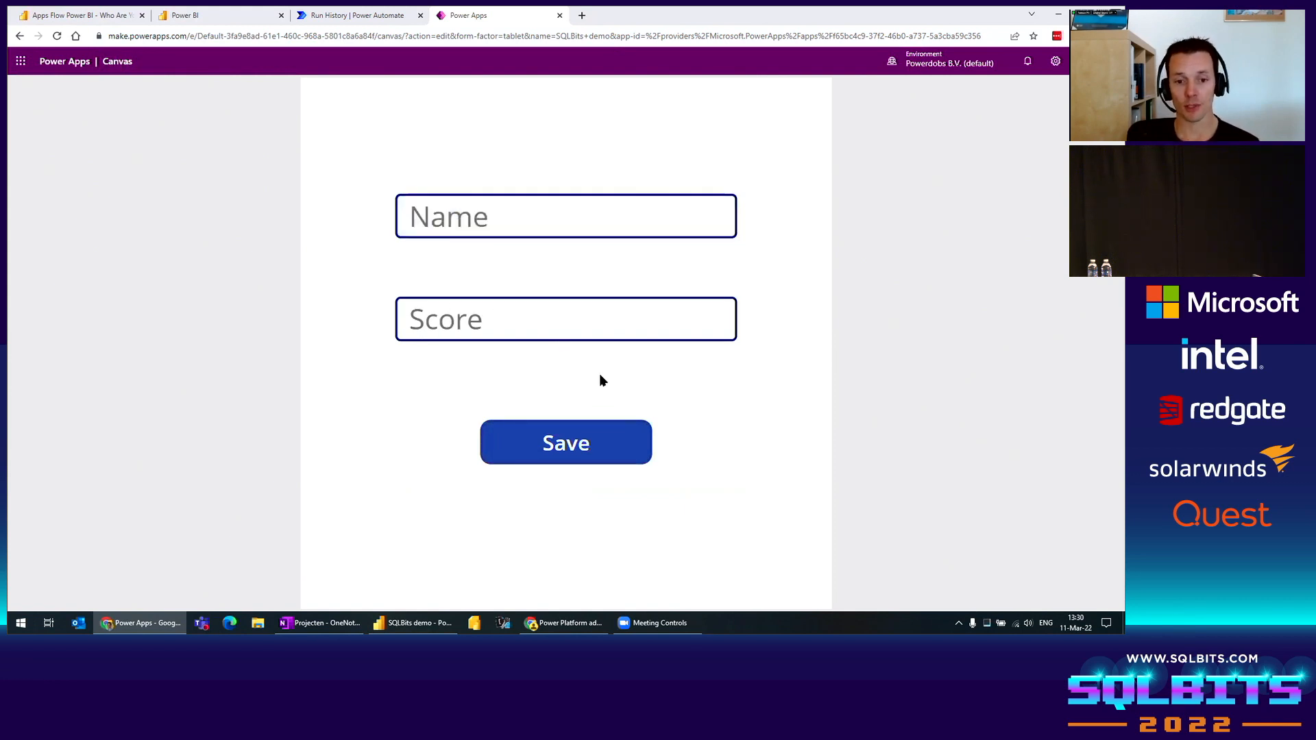
pyautogui.click(594, 444)
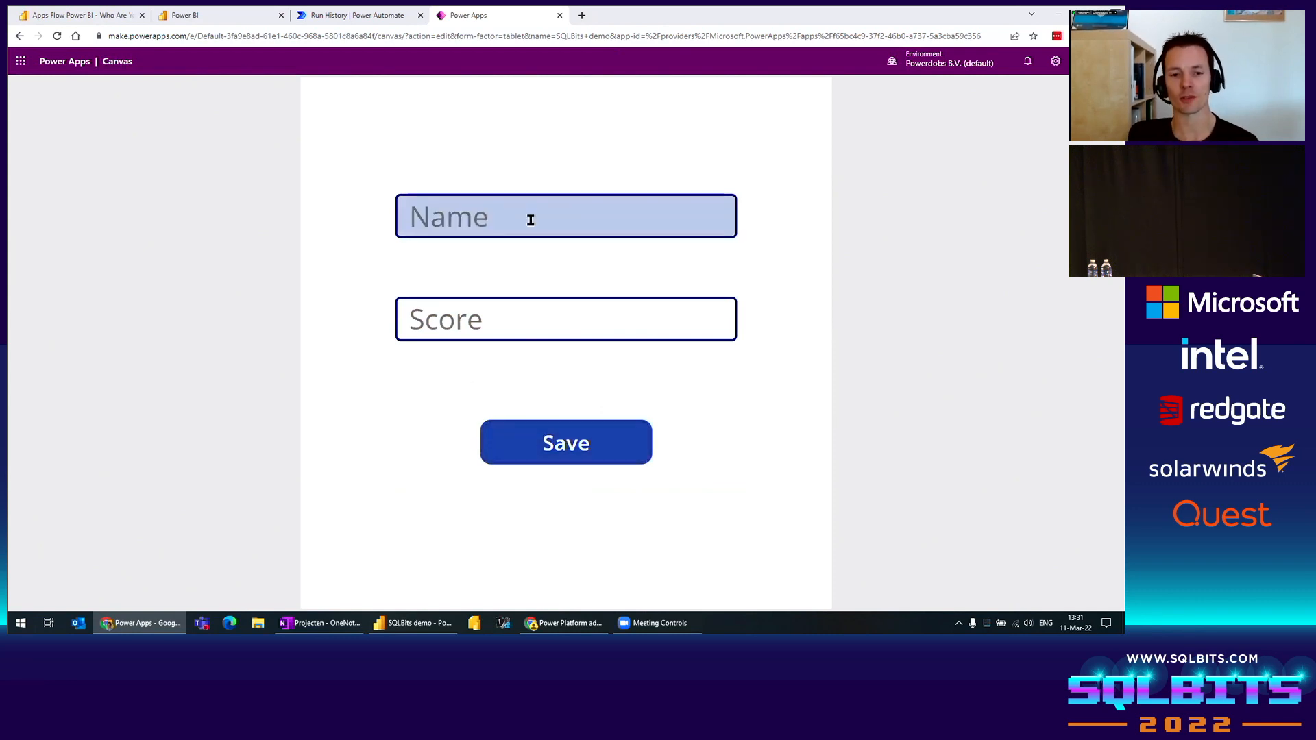
# Step: Save another test entry with a first name and score 5, and close the app preview
pyautogui.click(510, 235)
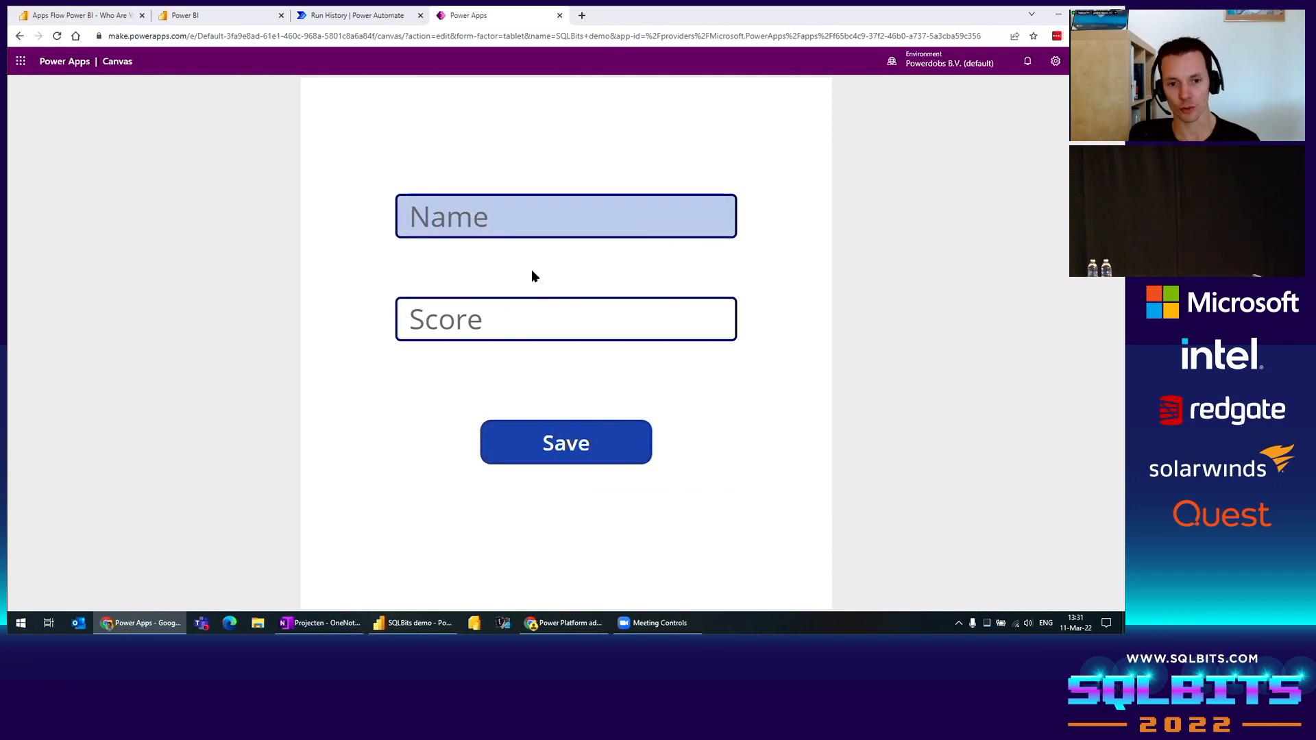
pyautogui.write('Nicky')
pyautogui.press('Tab')
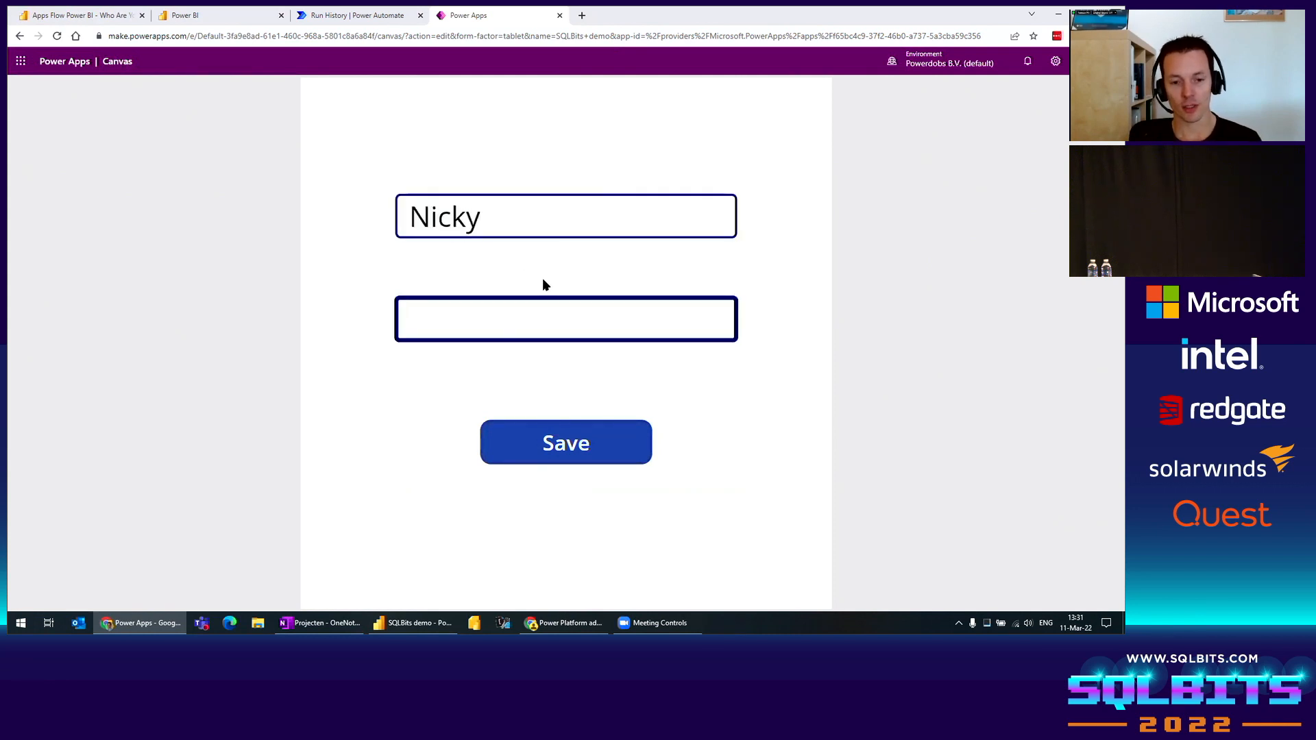
pyautogui.write('5')
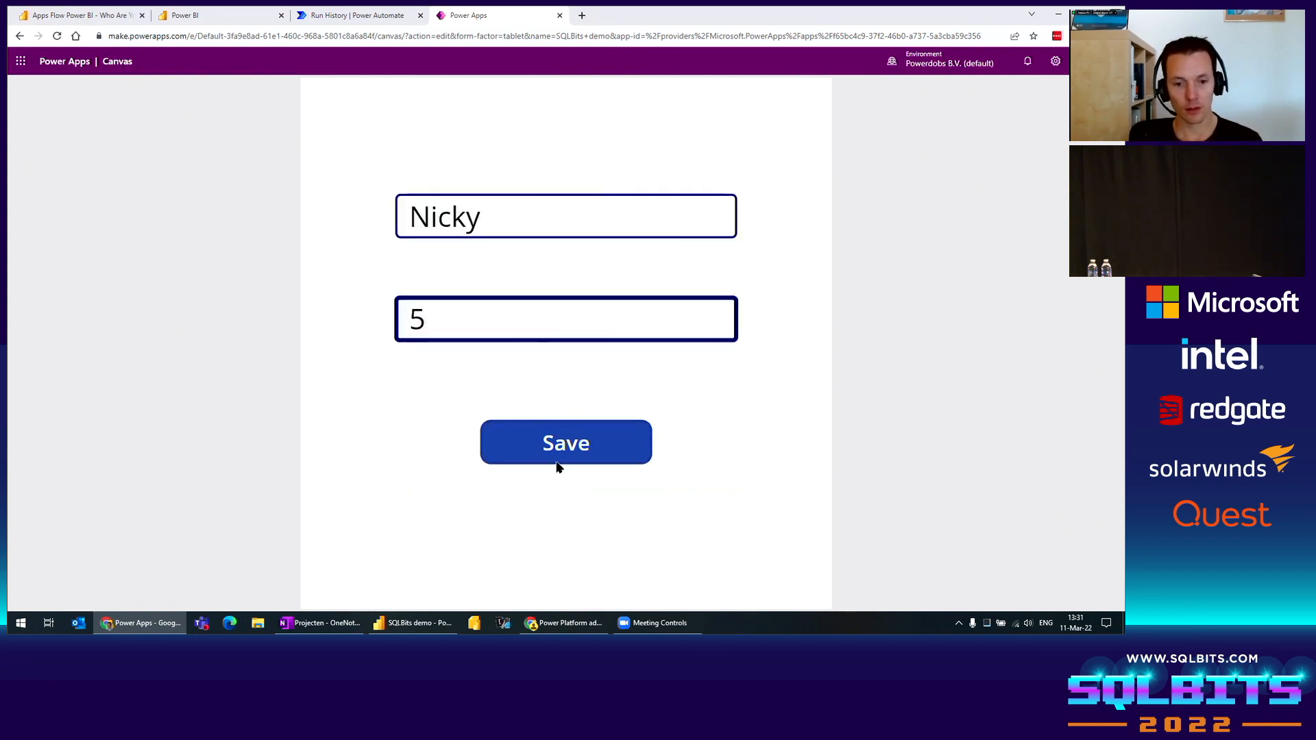
pyautogui.click(576, 442)
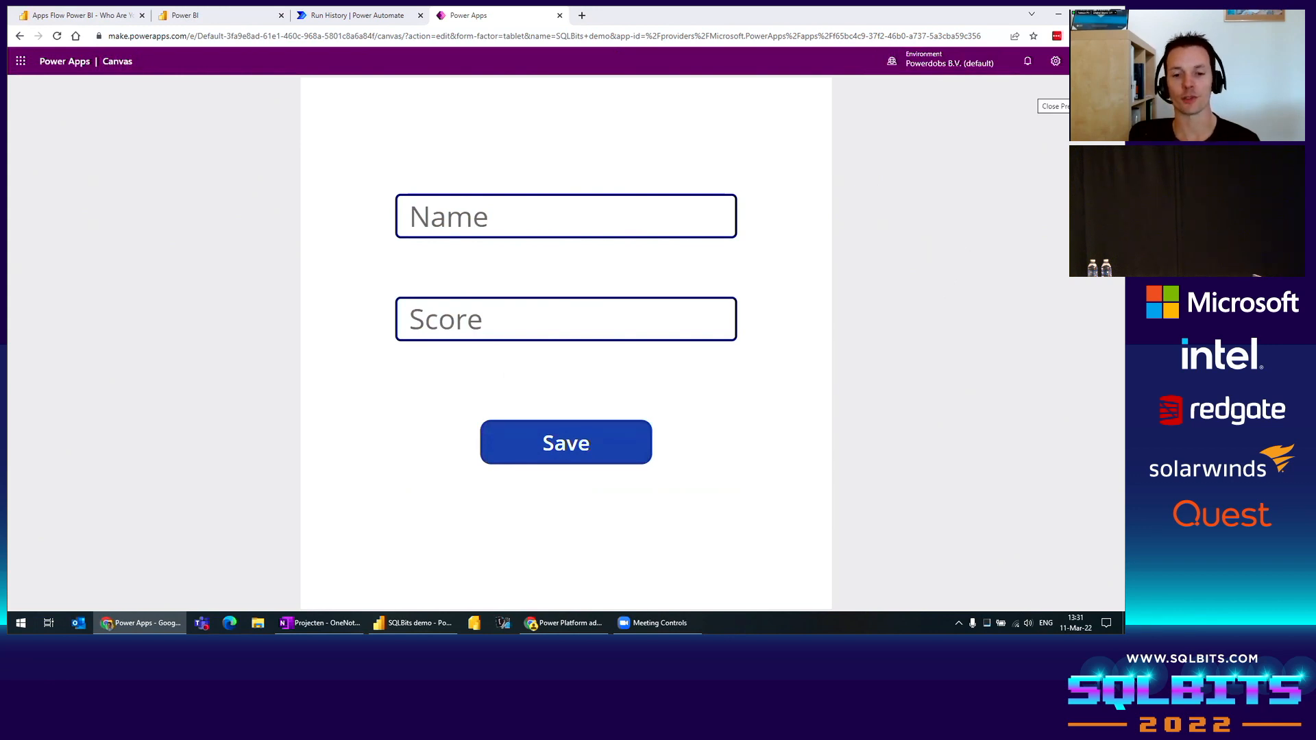
pyautogui.click(1111, 88)
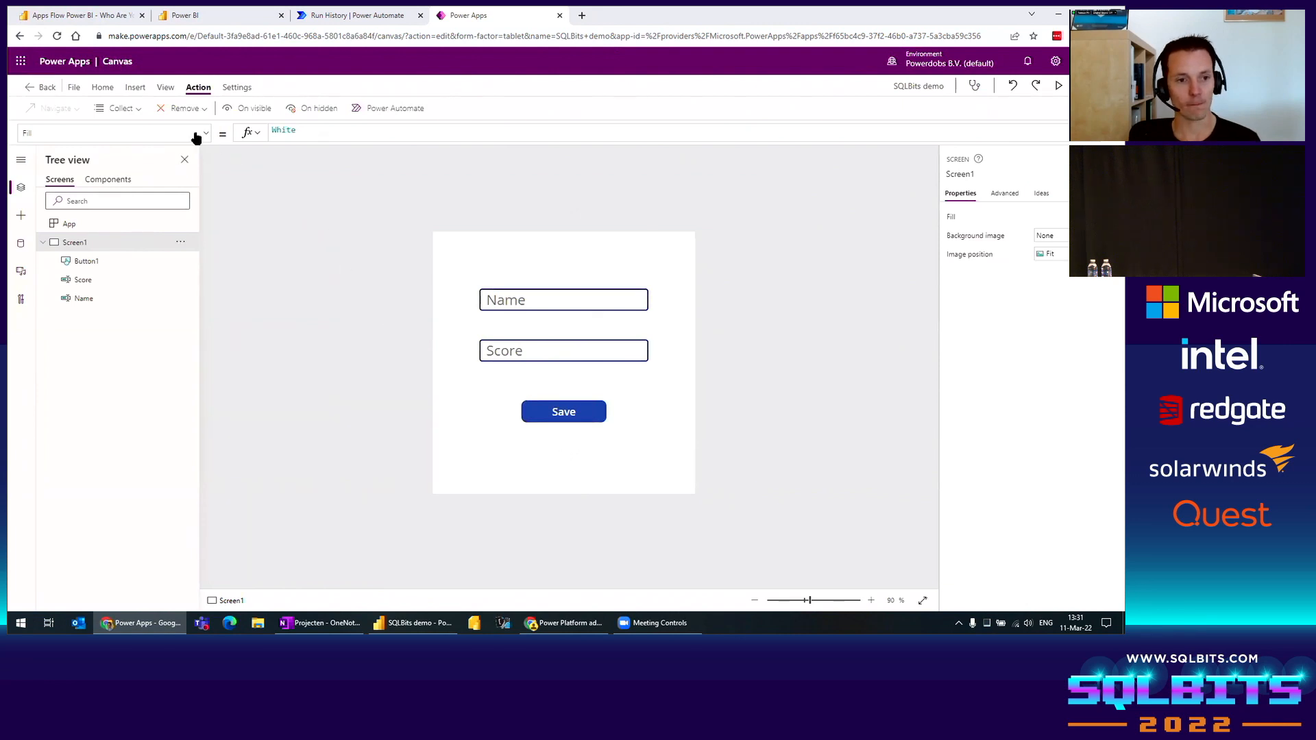
# Step: Insert a label on Screen1 and place it centred just below the Save button, at about X 175, Y 395
pyautogui.click(96, 88)
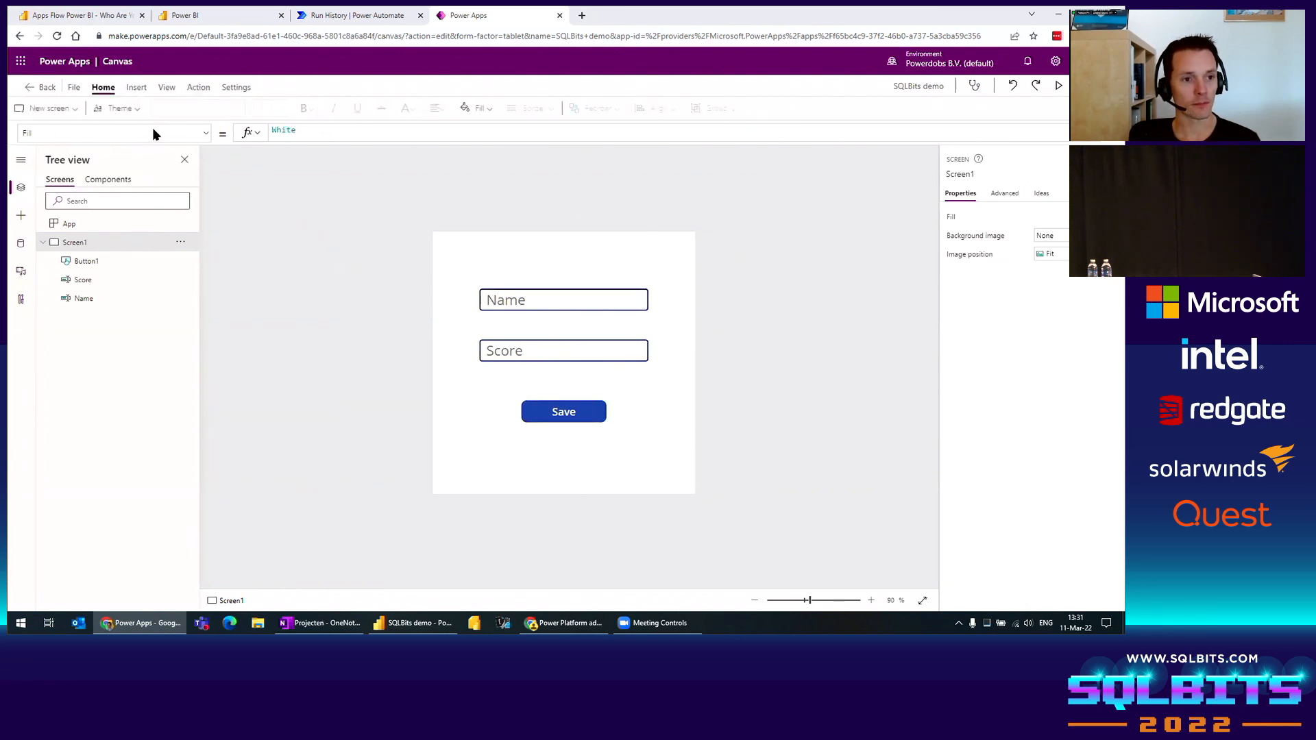
pyautogui.click(138, 88)
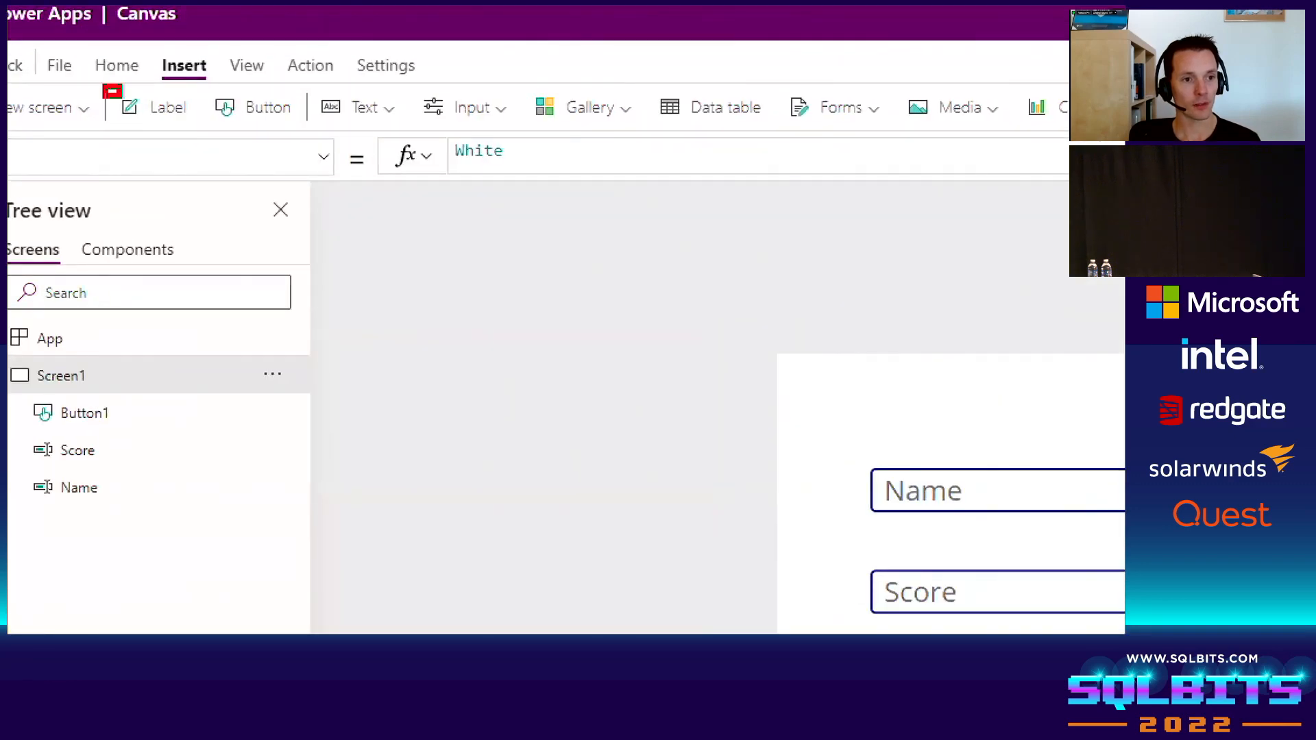
pyautogui.moveTo(104, 85); pyautogui.dragTo(218, 137)
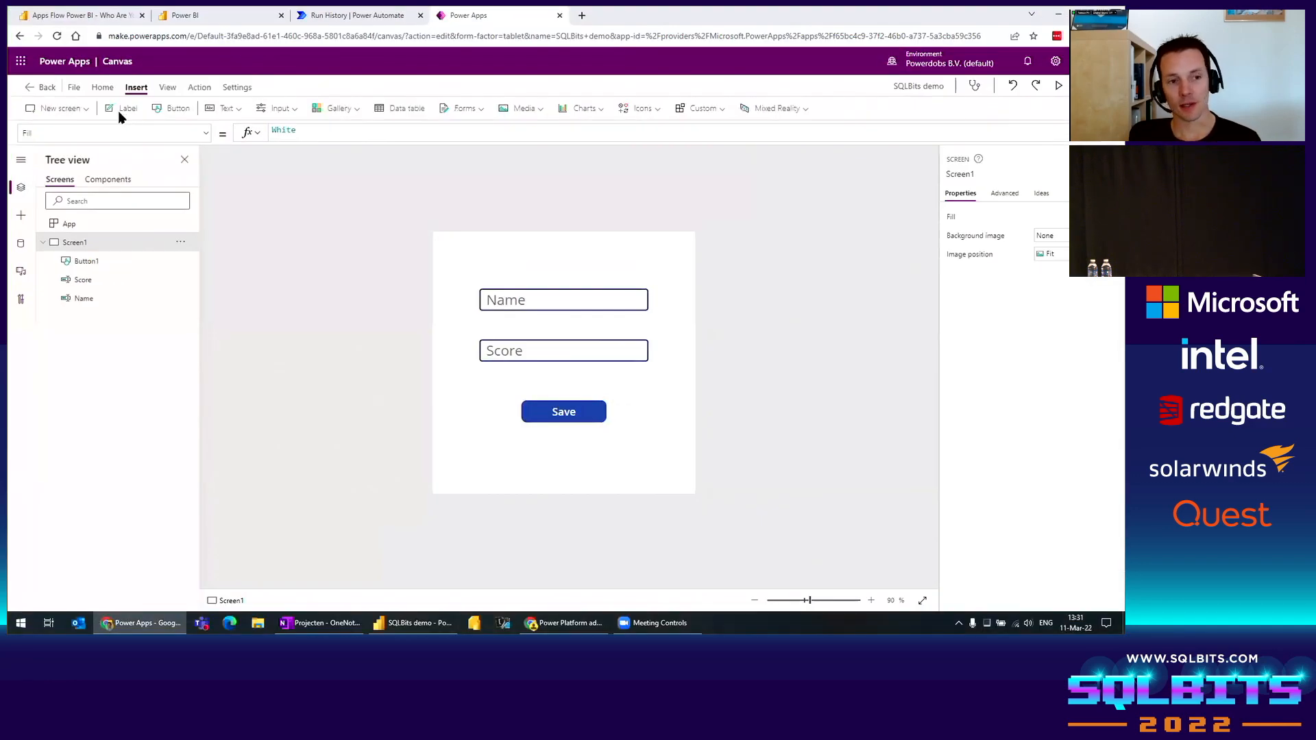
pyautogui.click(161, 107)
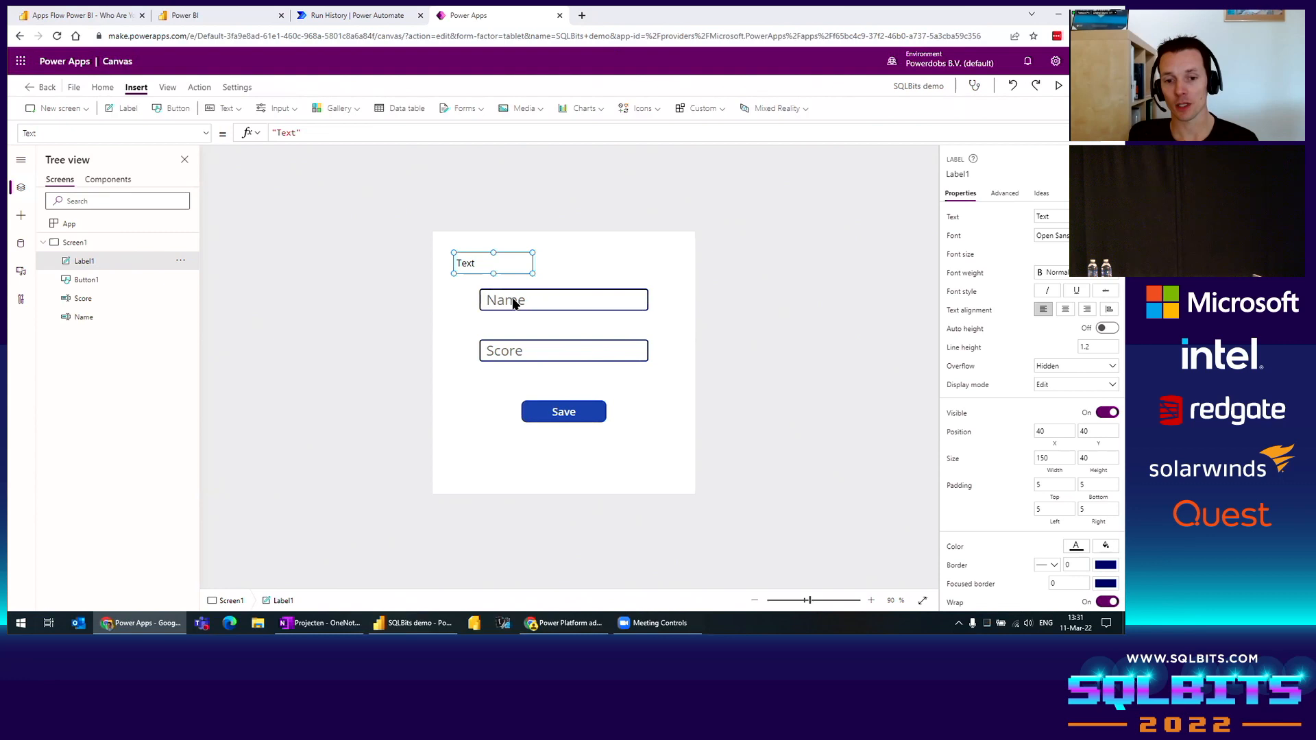
pyautogui.moveTo(505, 263); pyautogui.dragTo(590, 447)
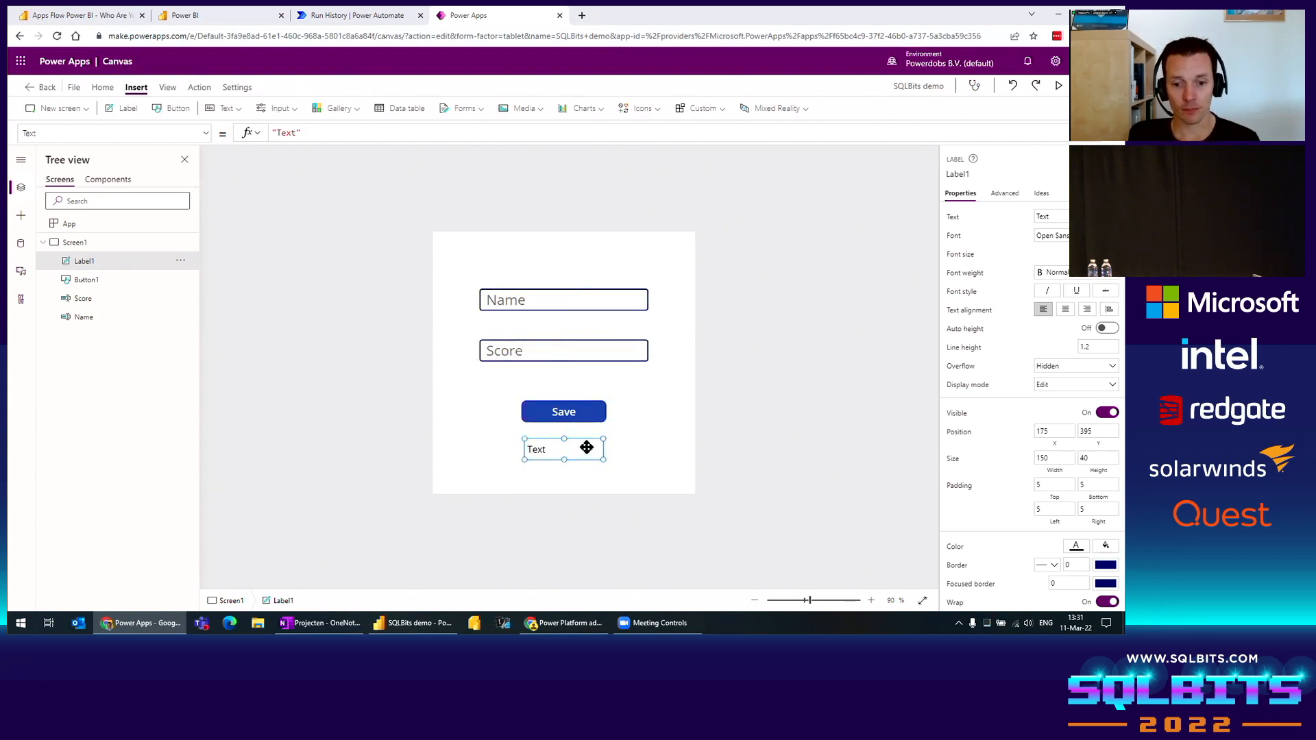
# Step: Set the label's text to Values saved, centre its alignment, and slightly increase its font size
pyautogui.click(1035, 216)
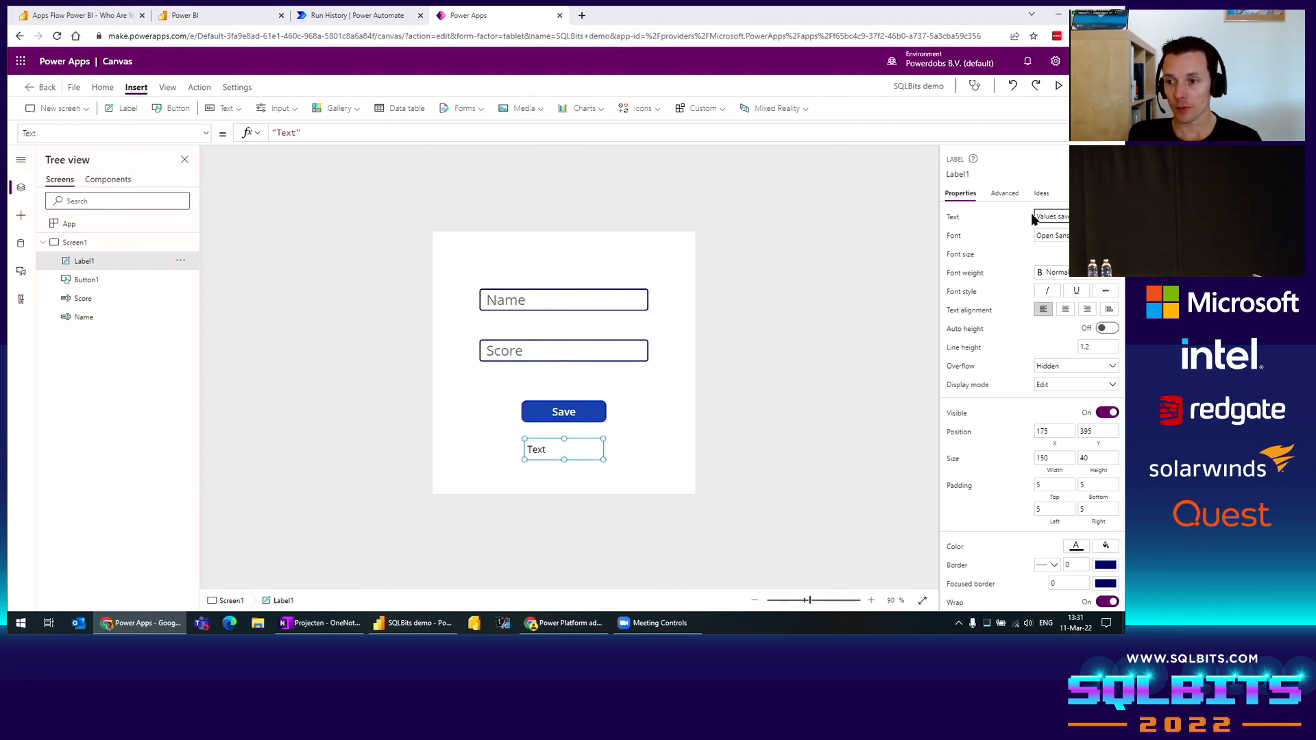
pyautogui.click(865, 248)
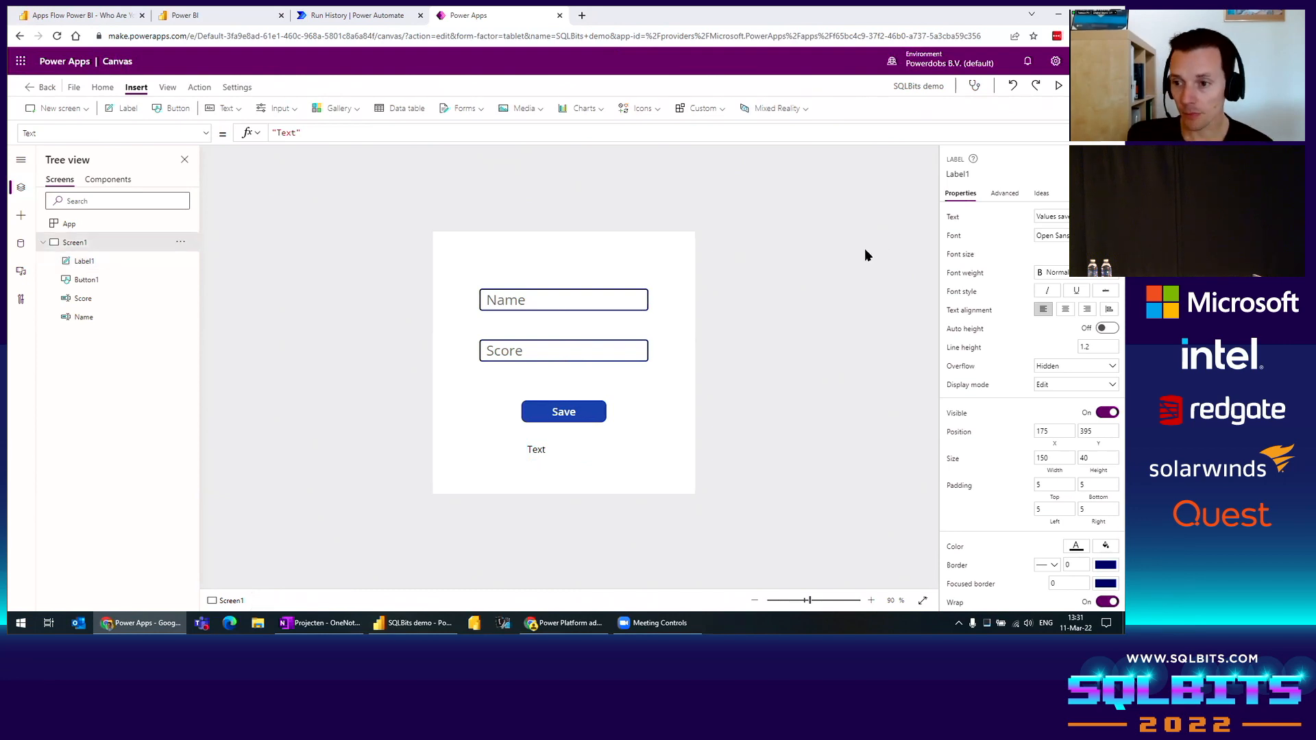
pyautogui.click(567, 451)
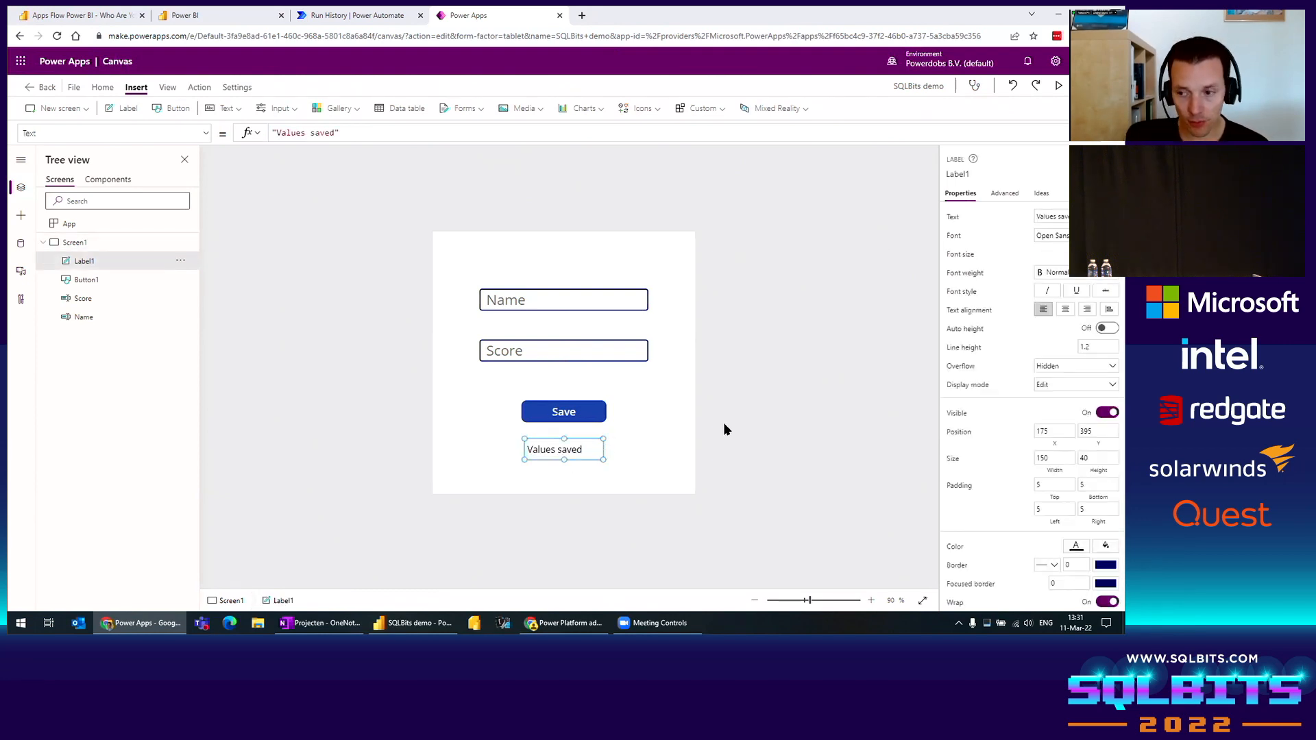
pyautogui.click(1066, 310)
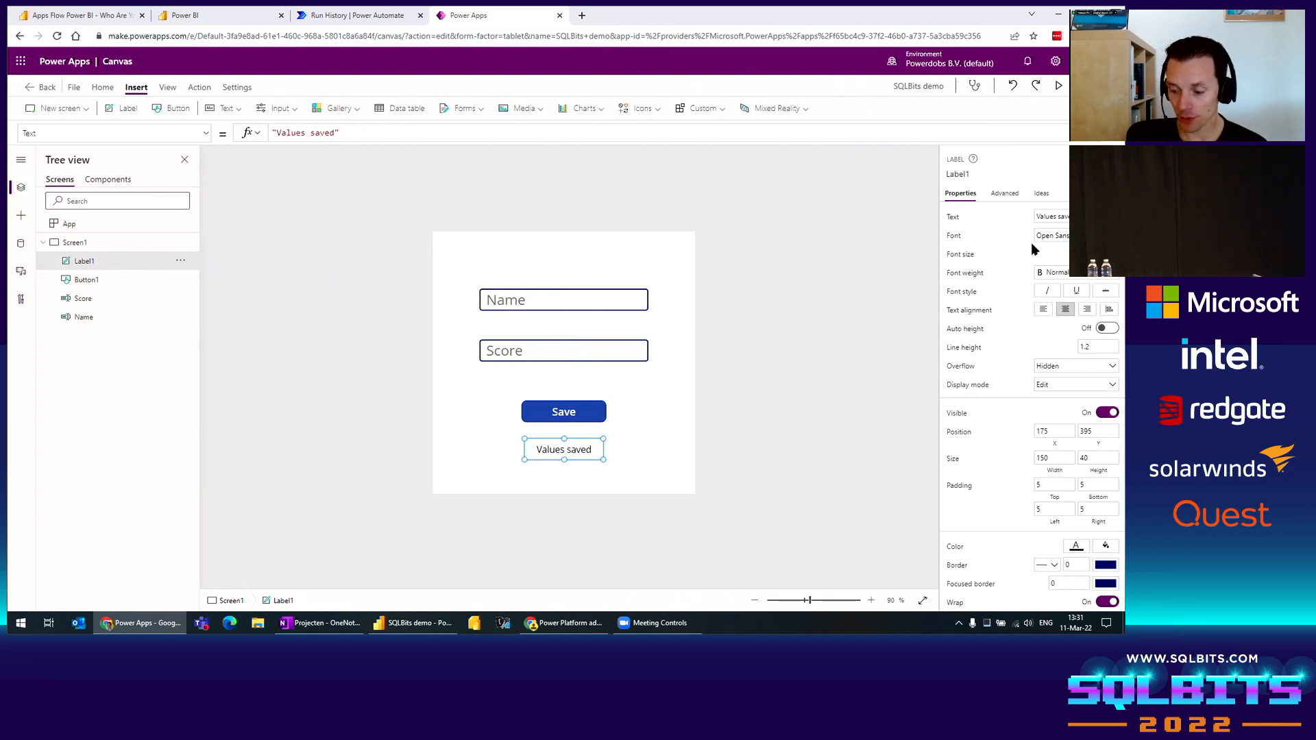
pyautogui.click(1059, 160)
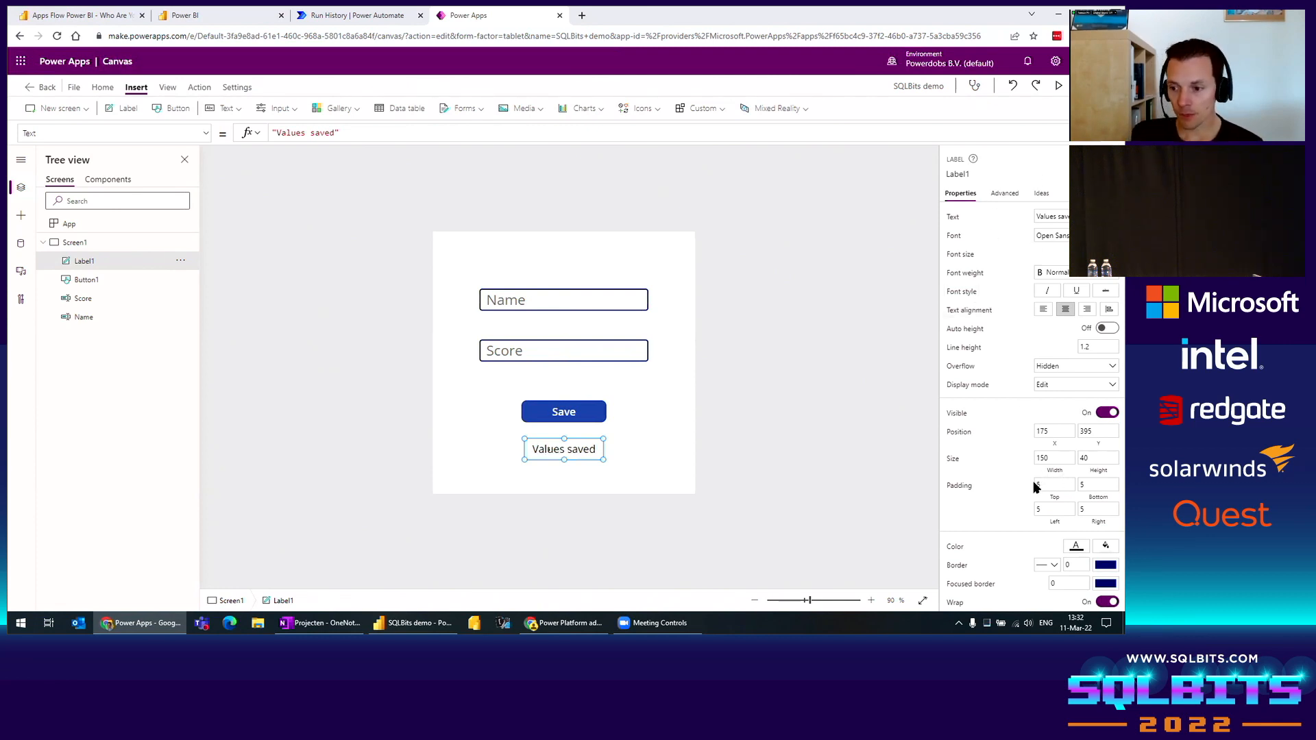
pyautogui.scroll(-1, 1052, 511)
pyautogui.scroll(-1, 1052, 511)
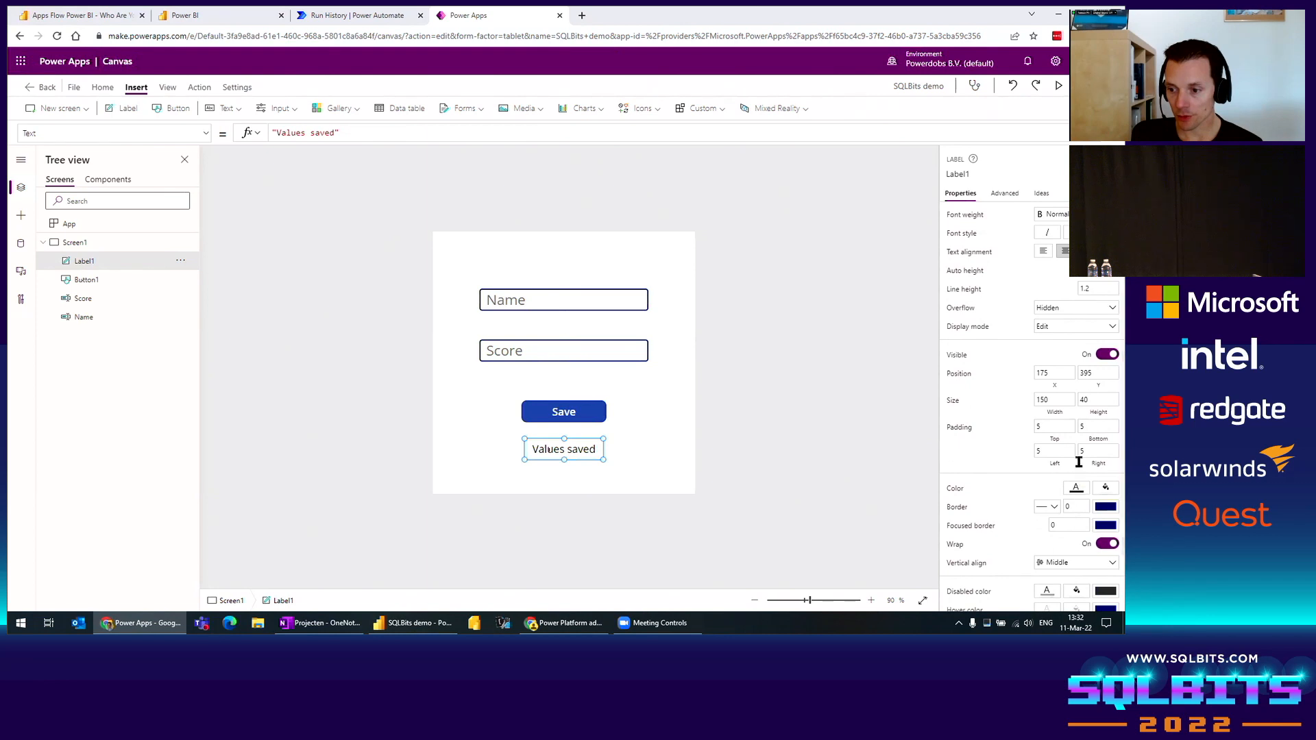
# Step: Set the Values saved label's font color to the orange theme color
pyautogui.click(1076, 487)
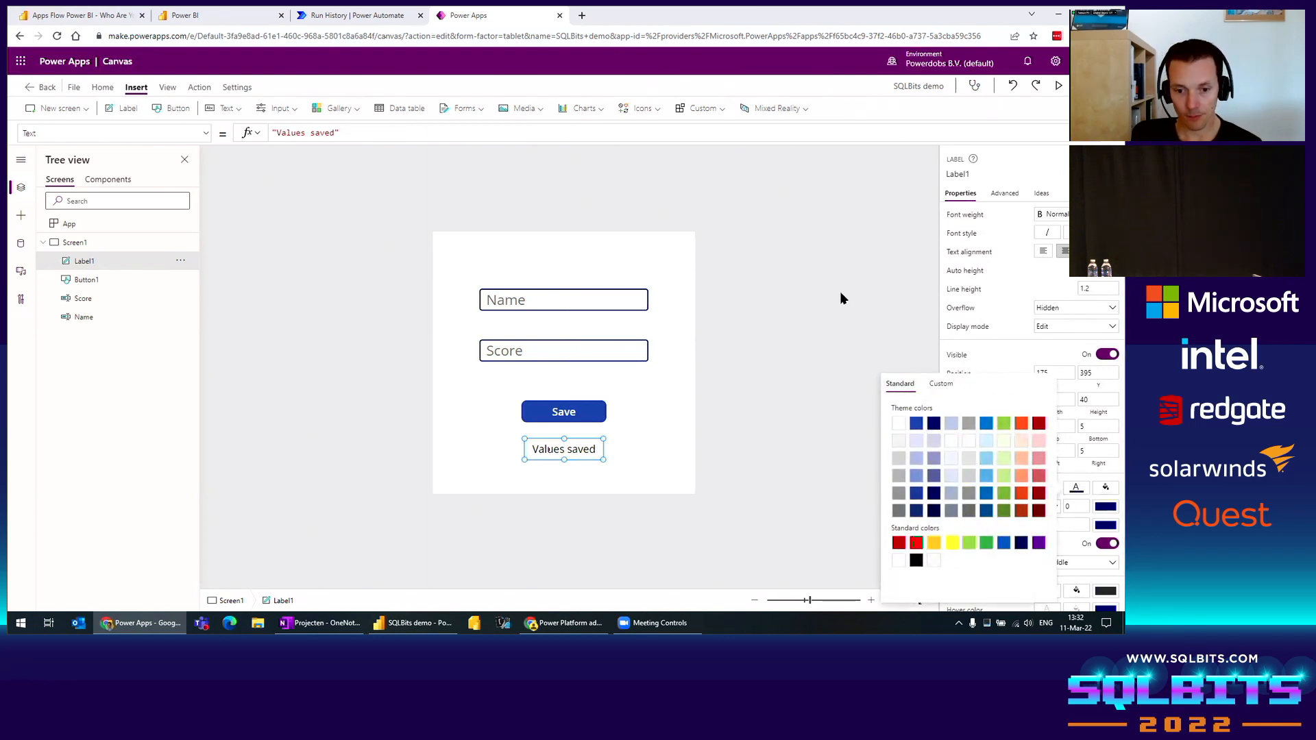
pyautogui.click(933, 425)
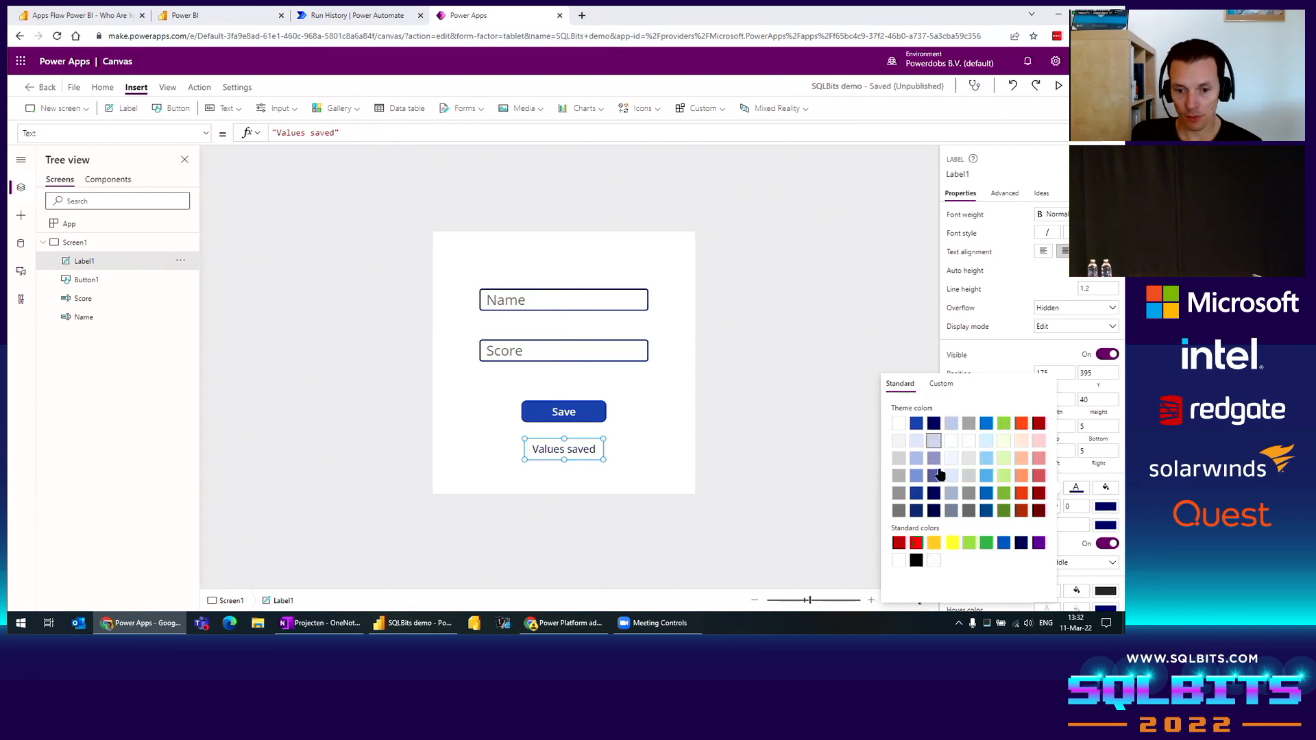
pyautogui.click(1021, 423)
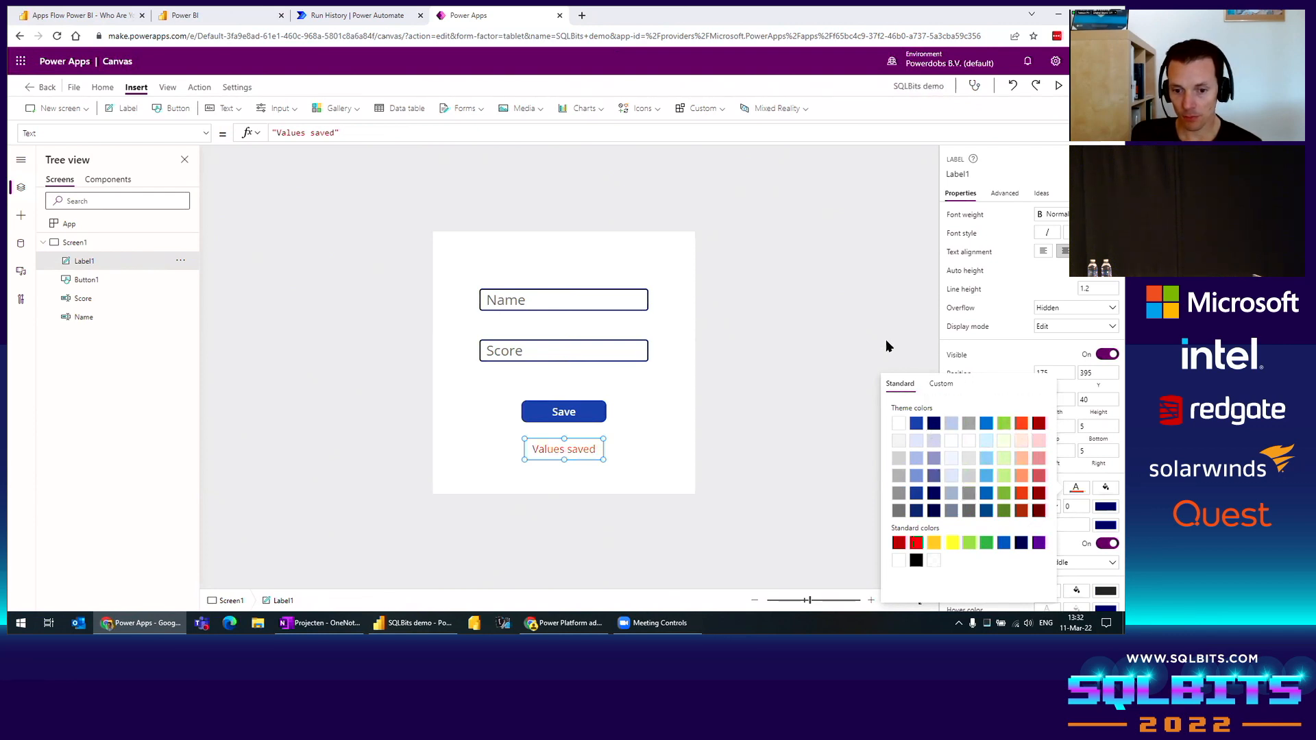
pyautogui.click(674, 398)
# Step: Move the label slightly closer to the Save button, to Y 386, and change its text to "Values saved..."
pyautogui.click(586, 444)
pyautogui.moveTo(586, 444); pyautogui.dragTo(588, 438)
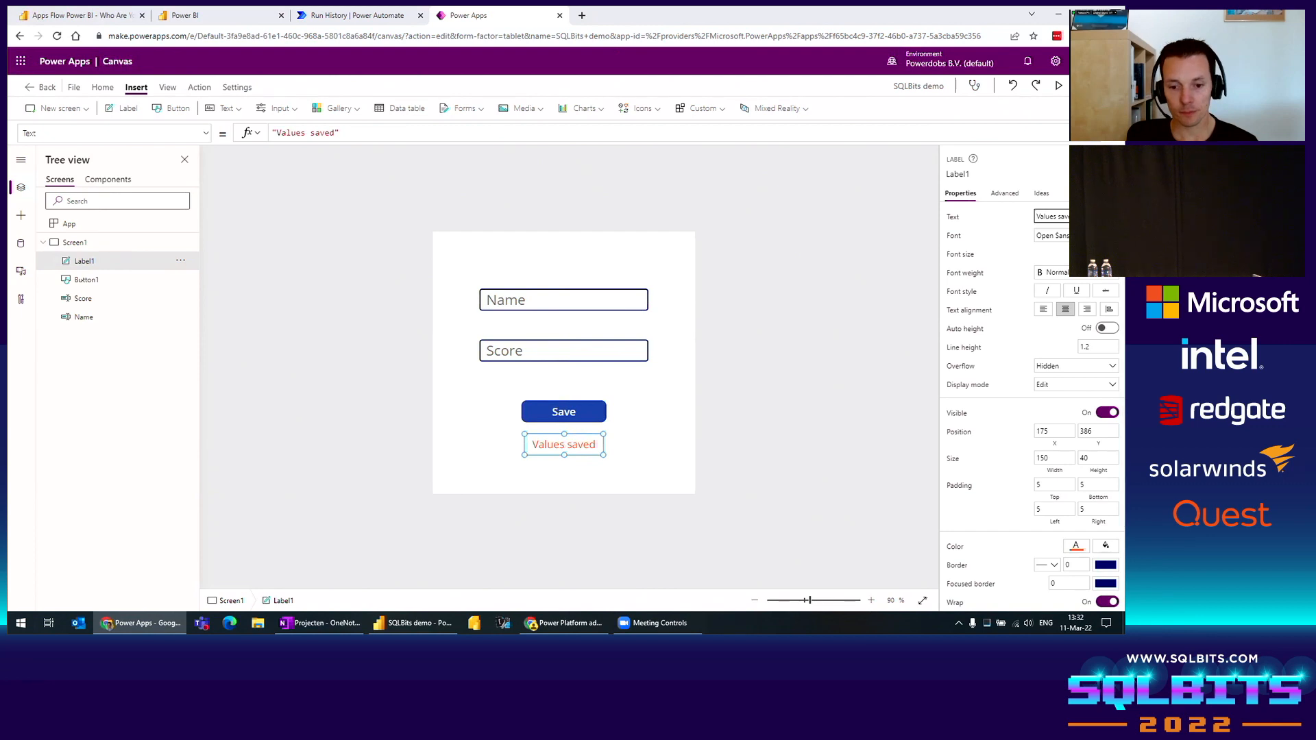
pyautogui.click(775, 367)
pyautogui.click(568, 453)
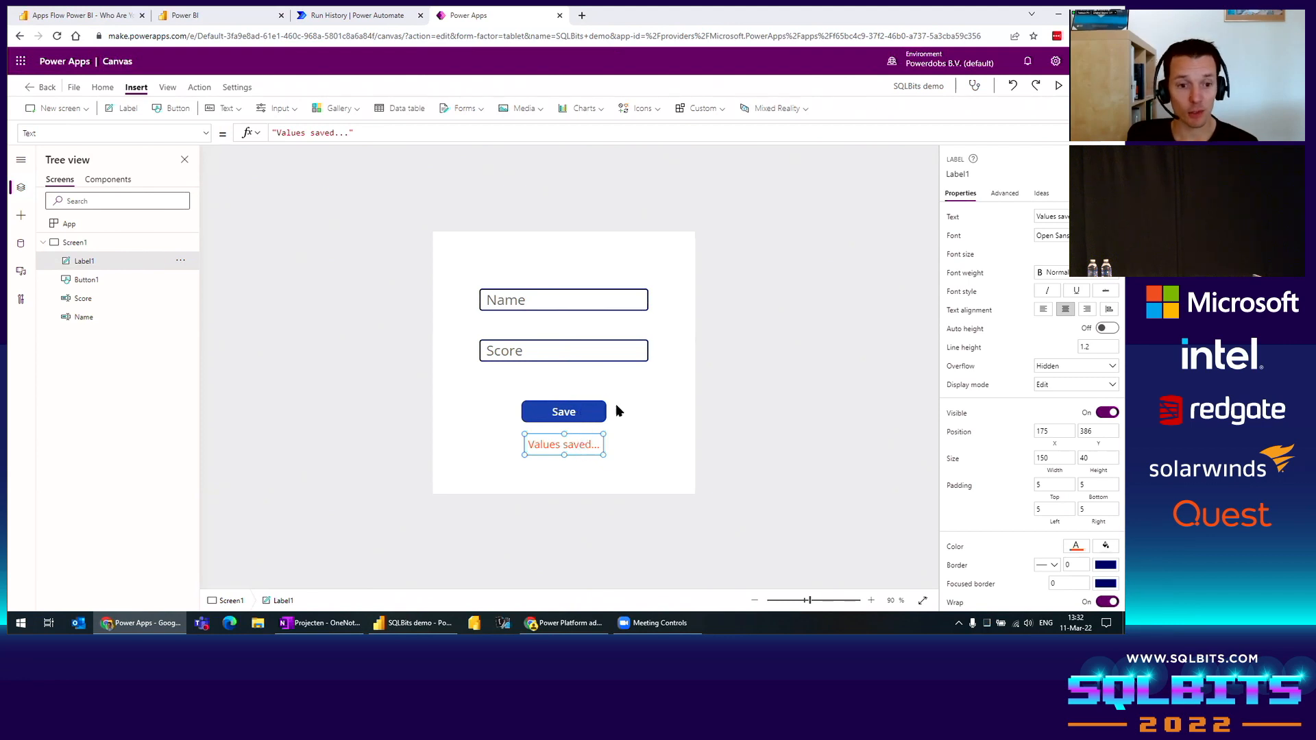
# Step: Replace the formula of the label's Visible property with the variable gvShowlabel
pyautogui.click(207, 134)
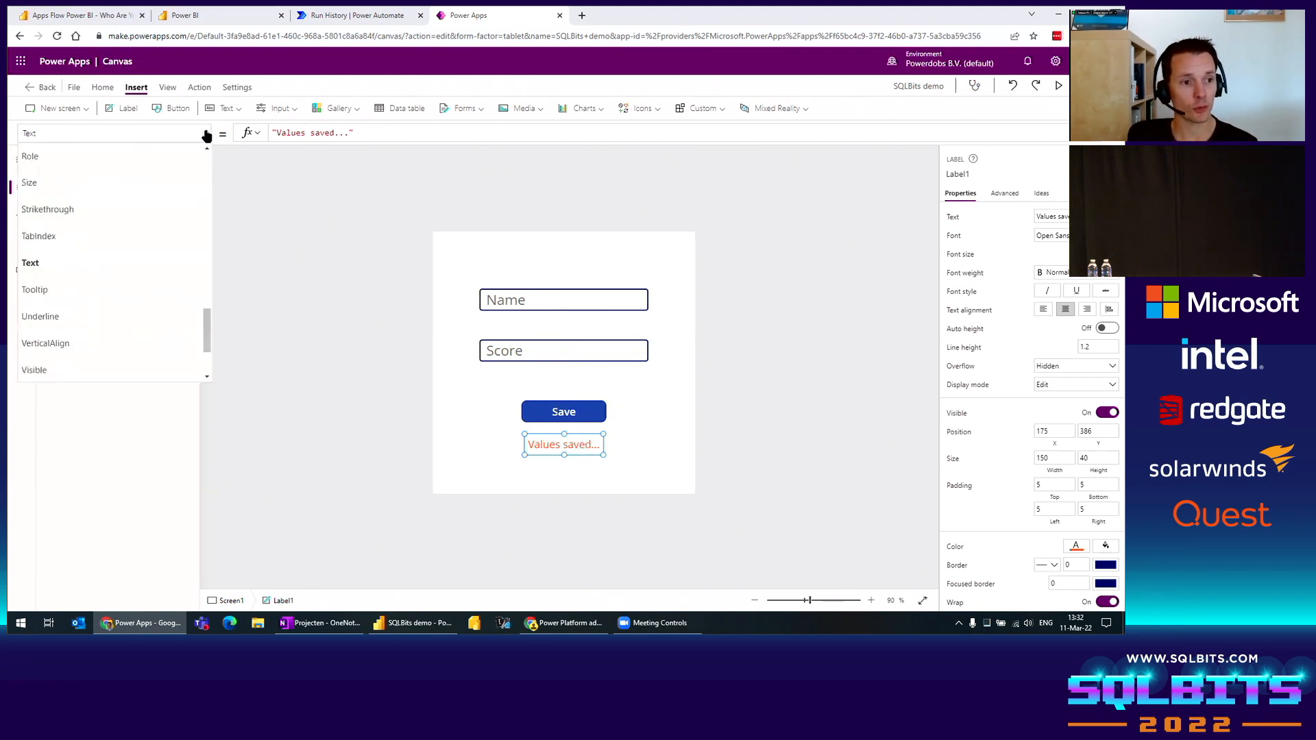
pyautogui.scroll(4, 123, 240)
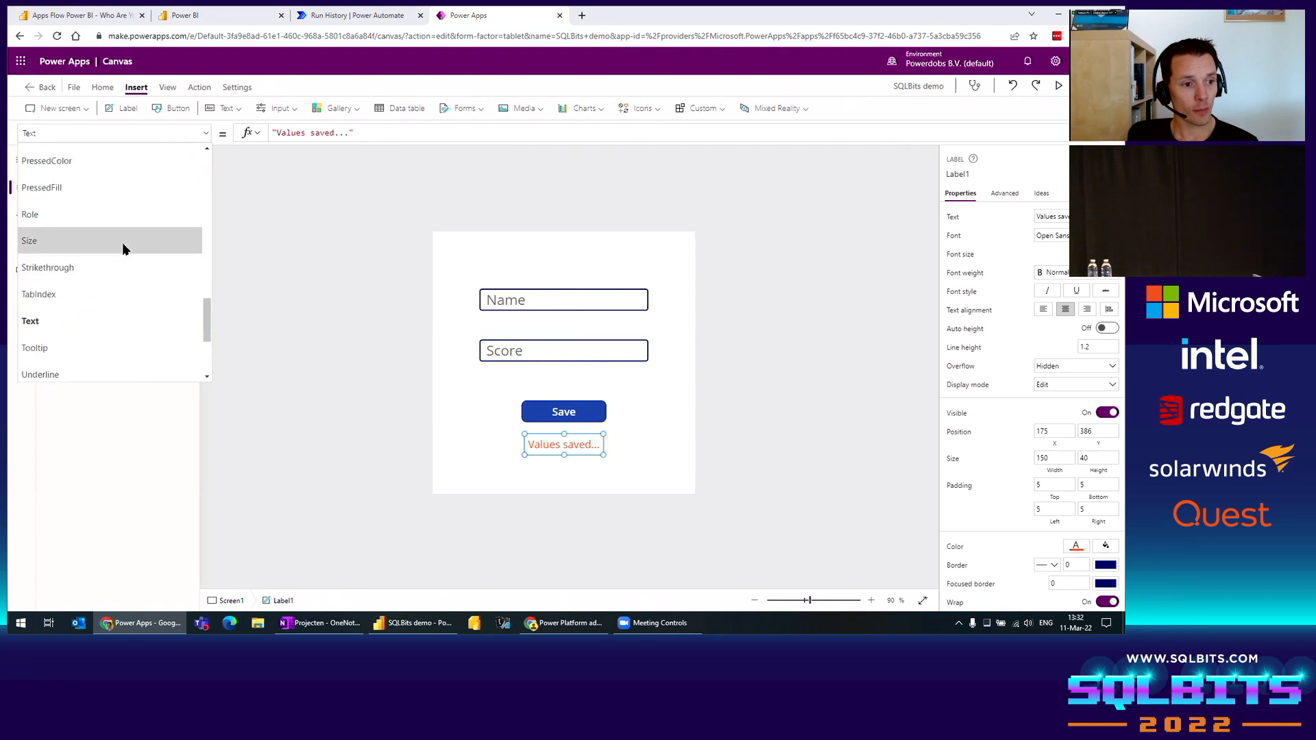
pyautogui.scroll(3, 108, 285)
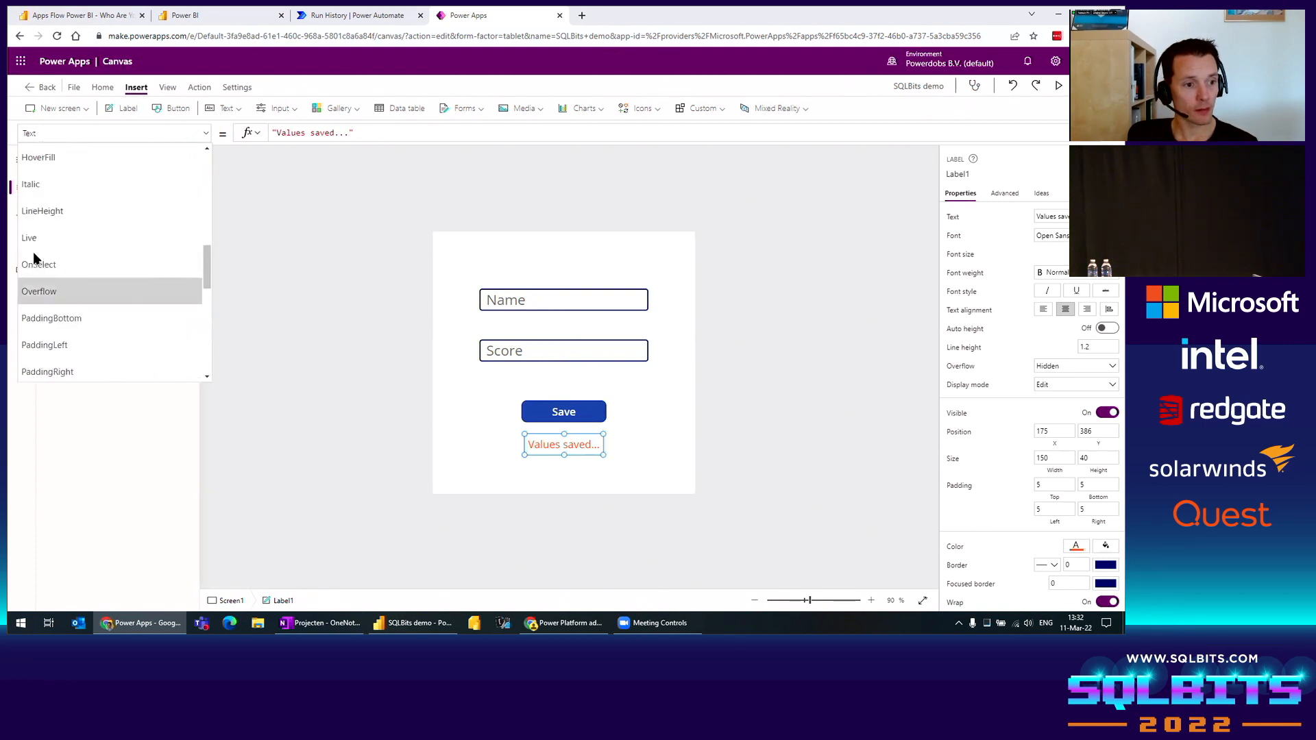
pyautogui.scroll(-8, 79, 295)
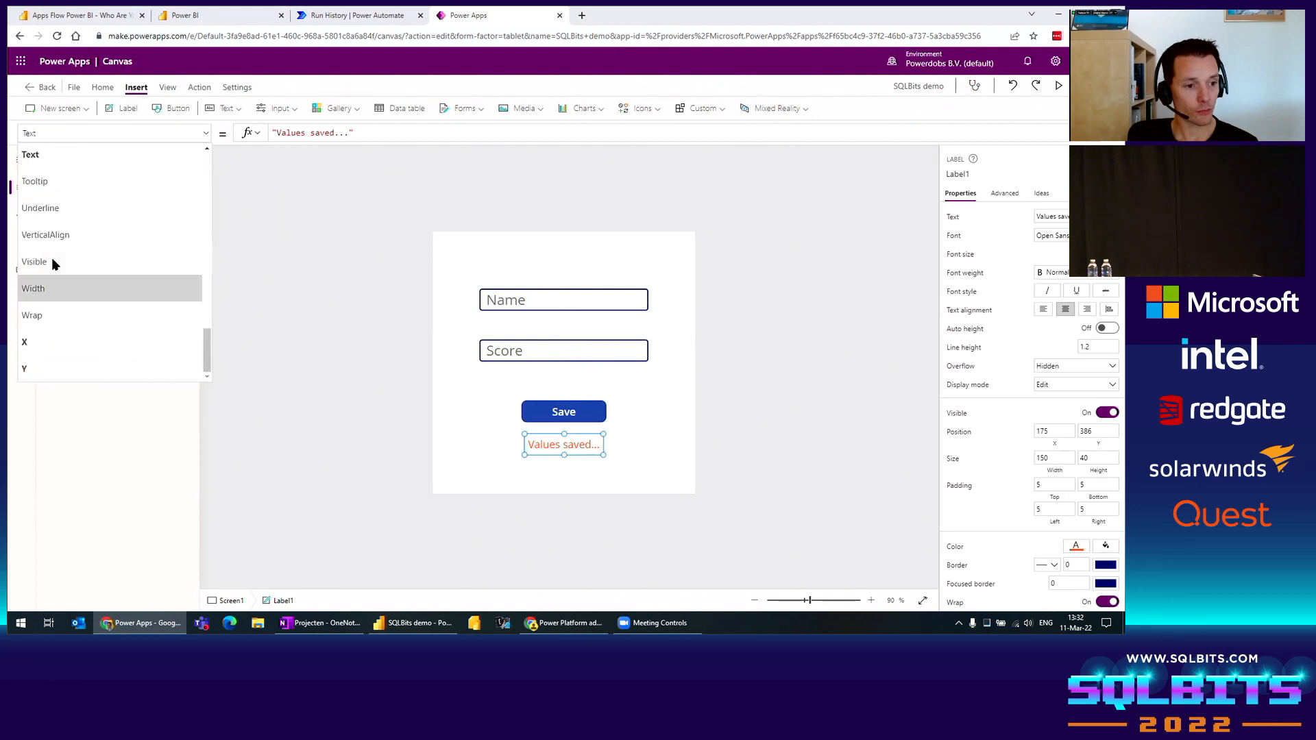
pyautogui.click(63, 262)
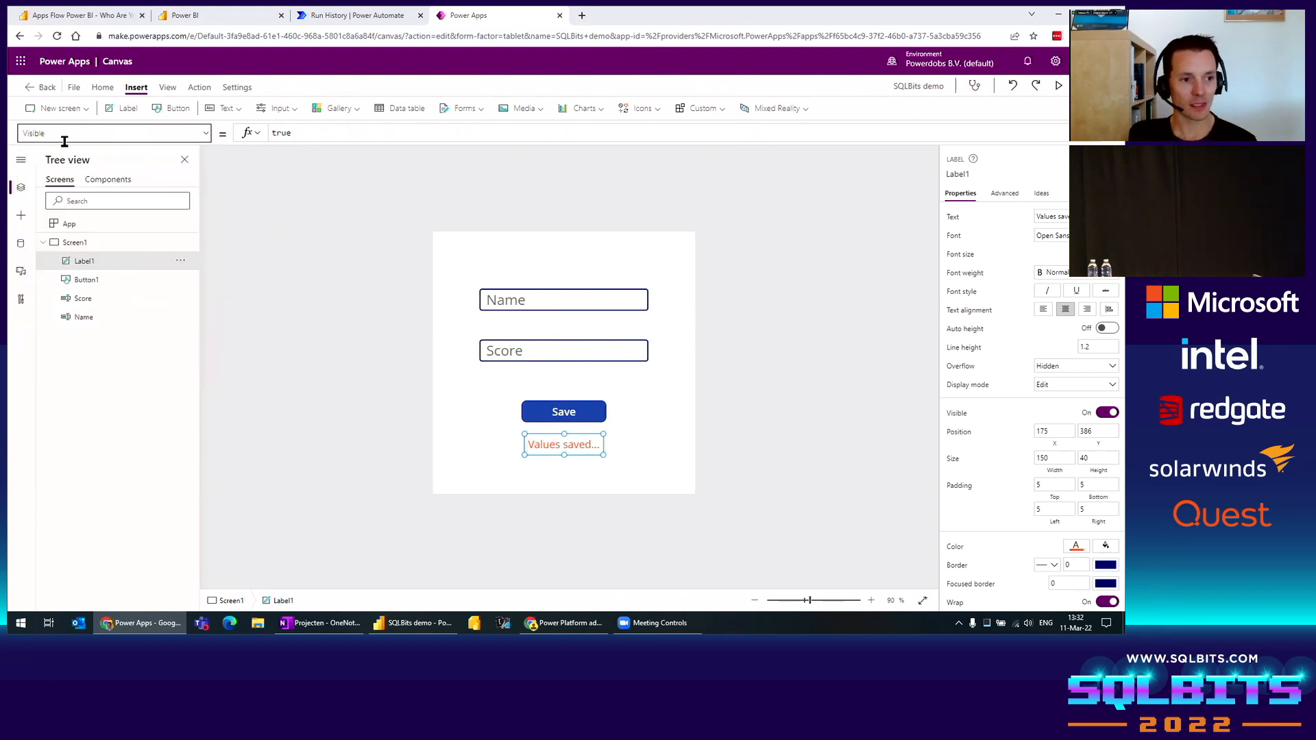
pyautogui.click(328, 132)
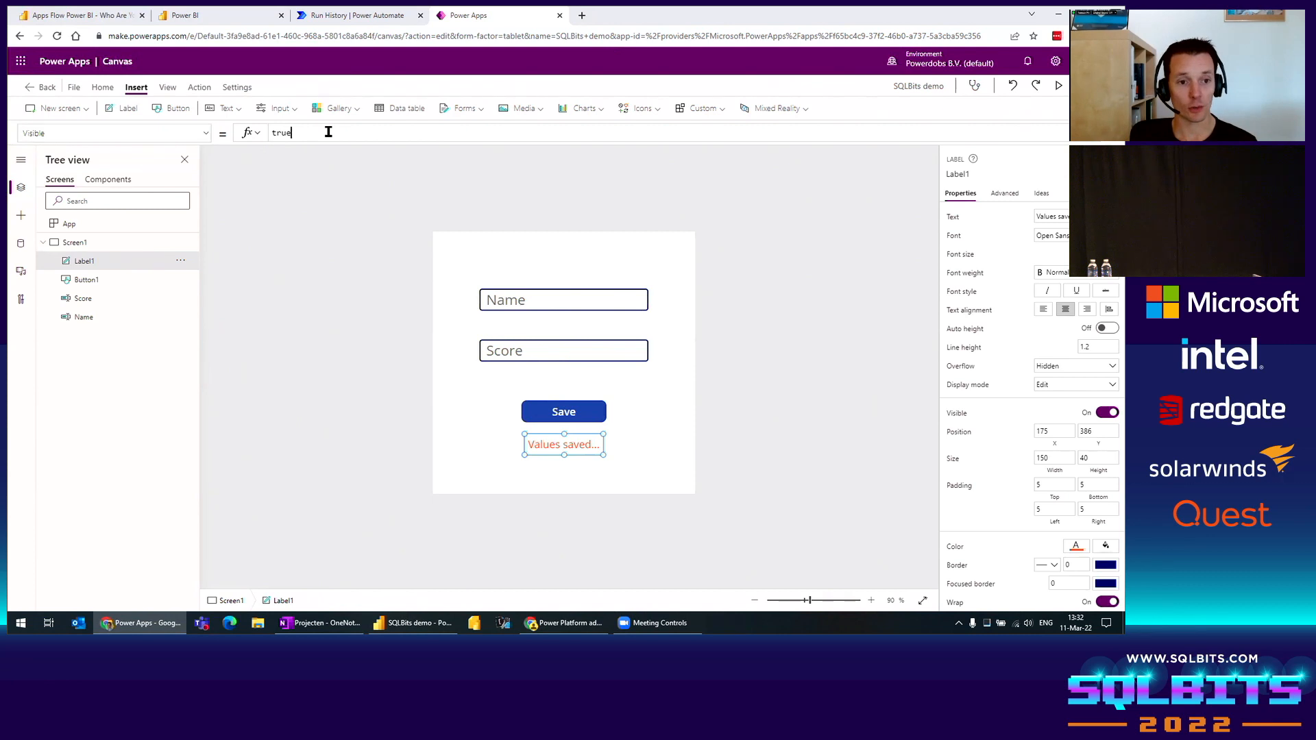
pyautogui.doubleClick(281, 132)
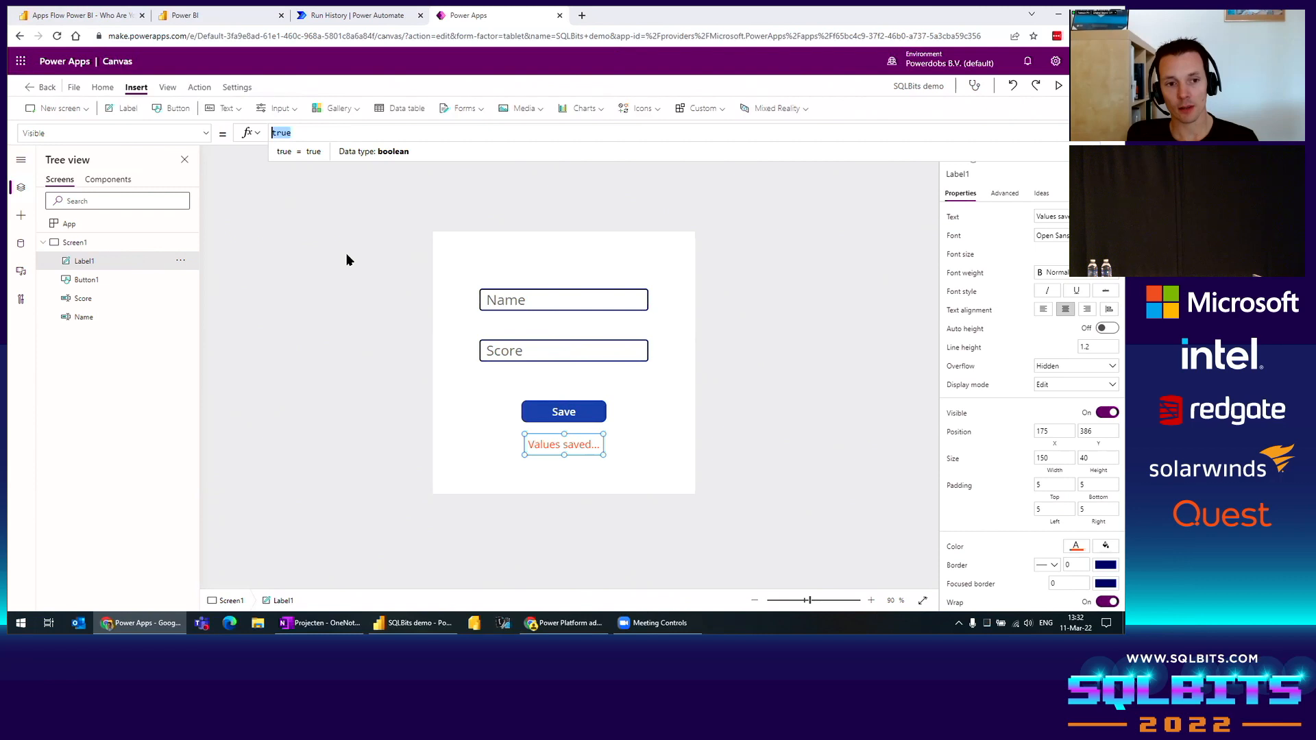
pyautogui.write('gy')
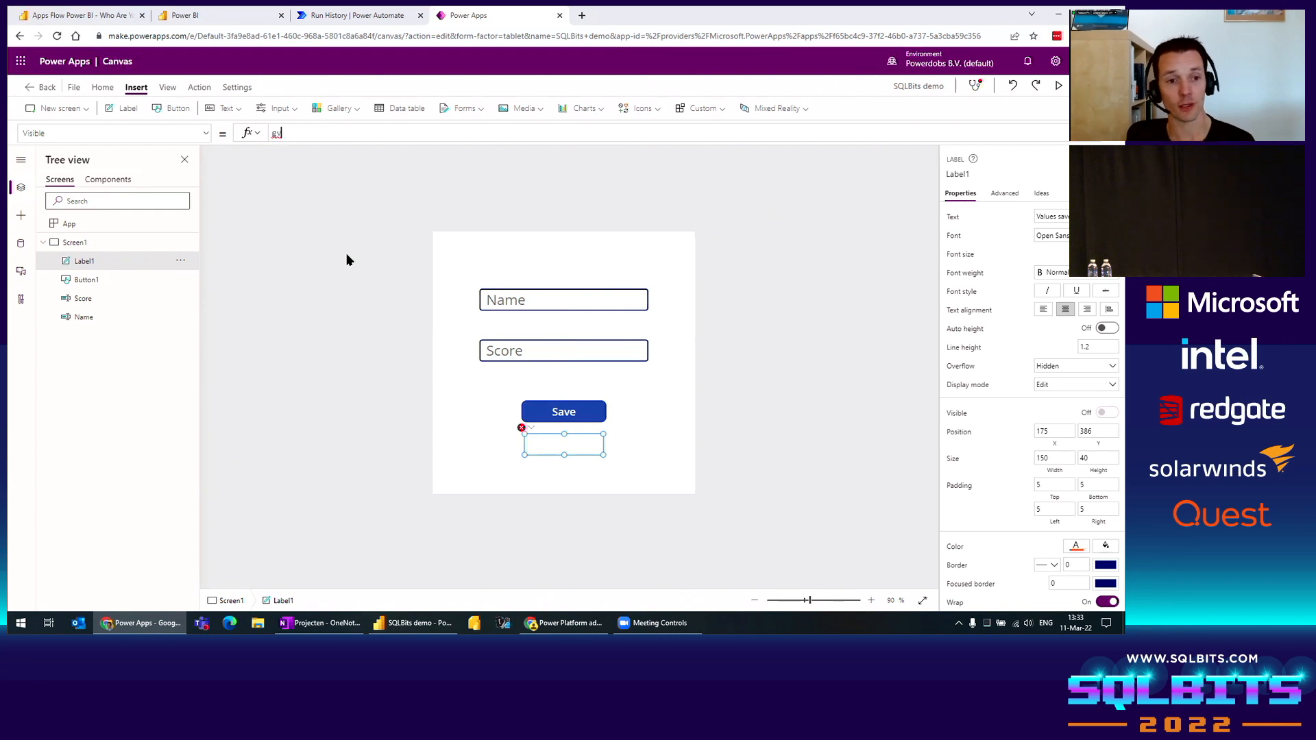
pyautogui.write('Show')
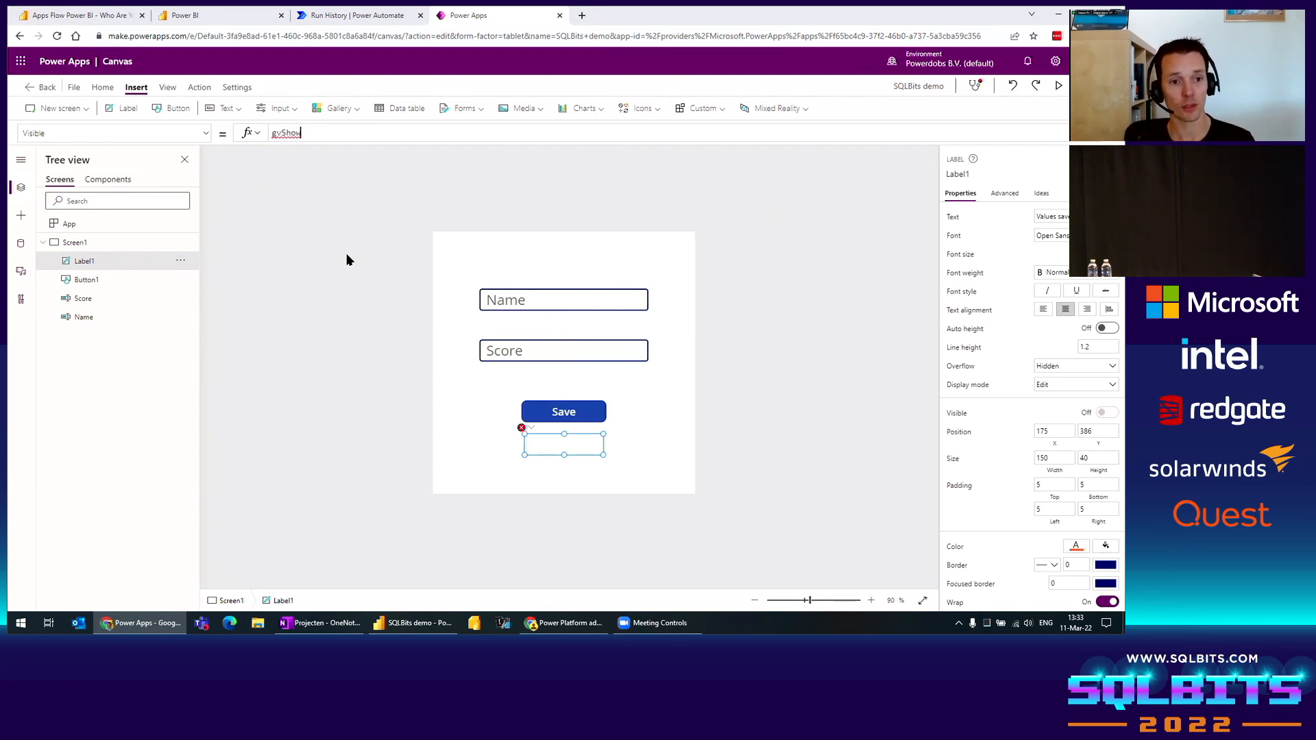
pyautogui.write('label')
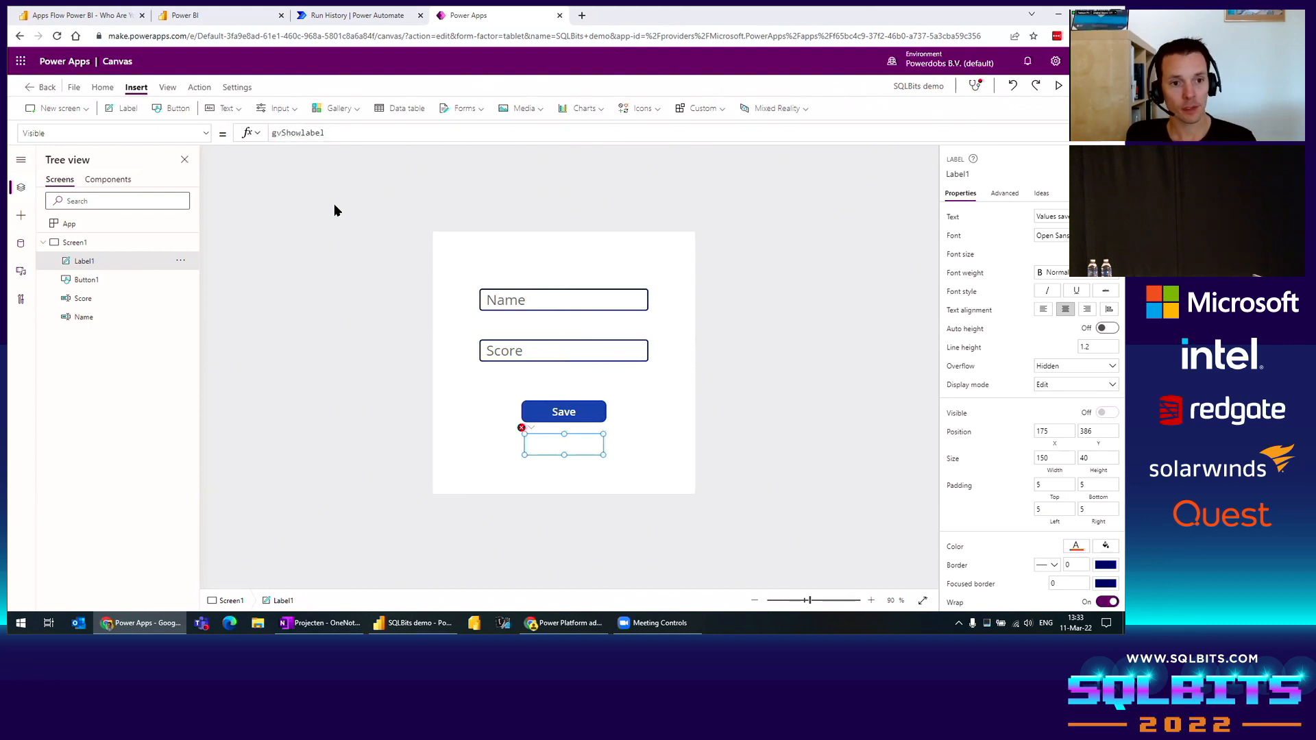
pyautogui.click(295, 329)
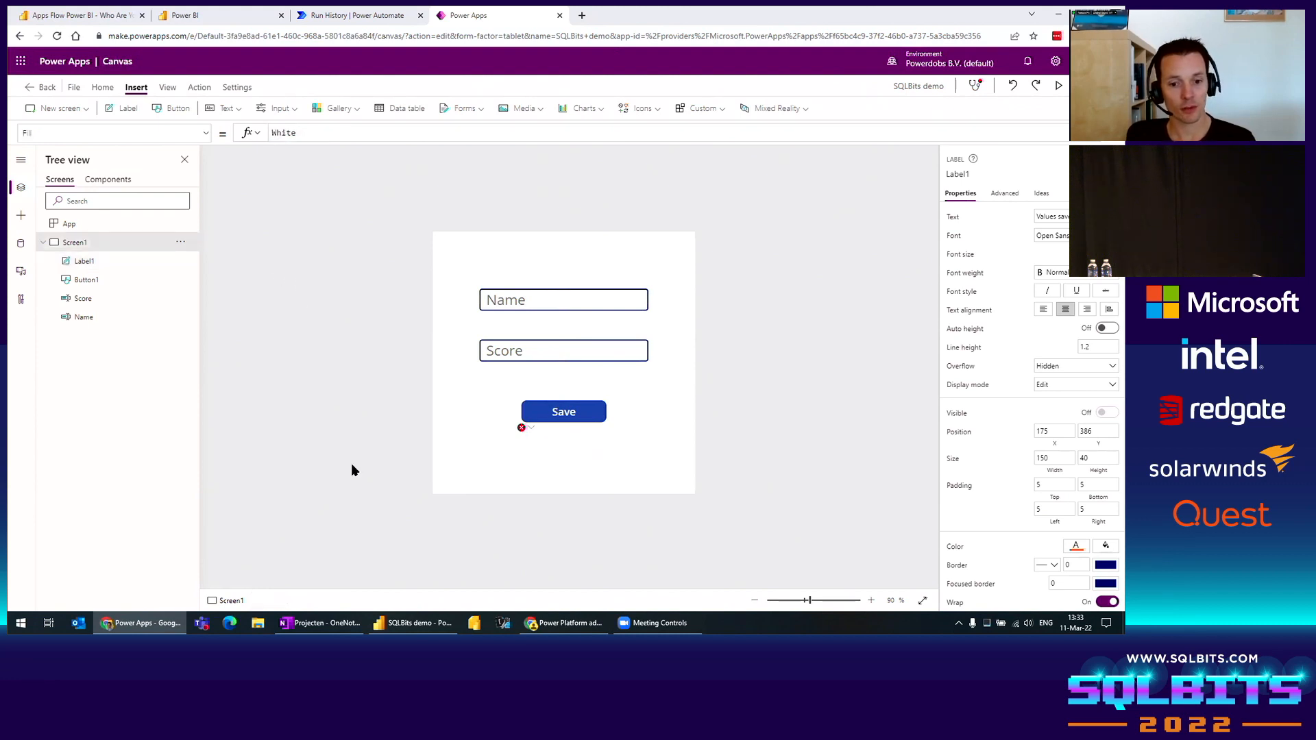
pyautogui.click(524, 429)
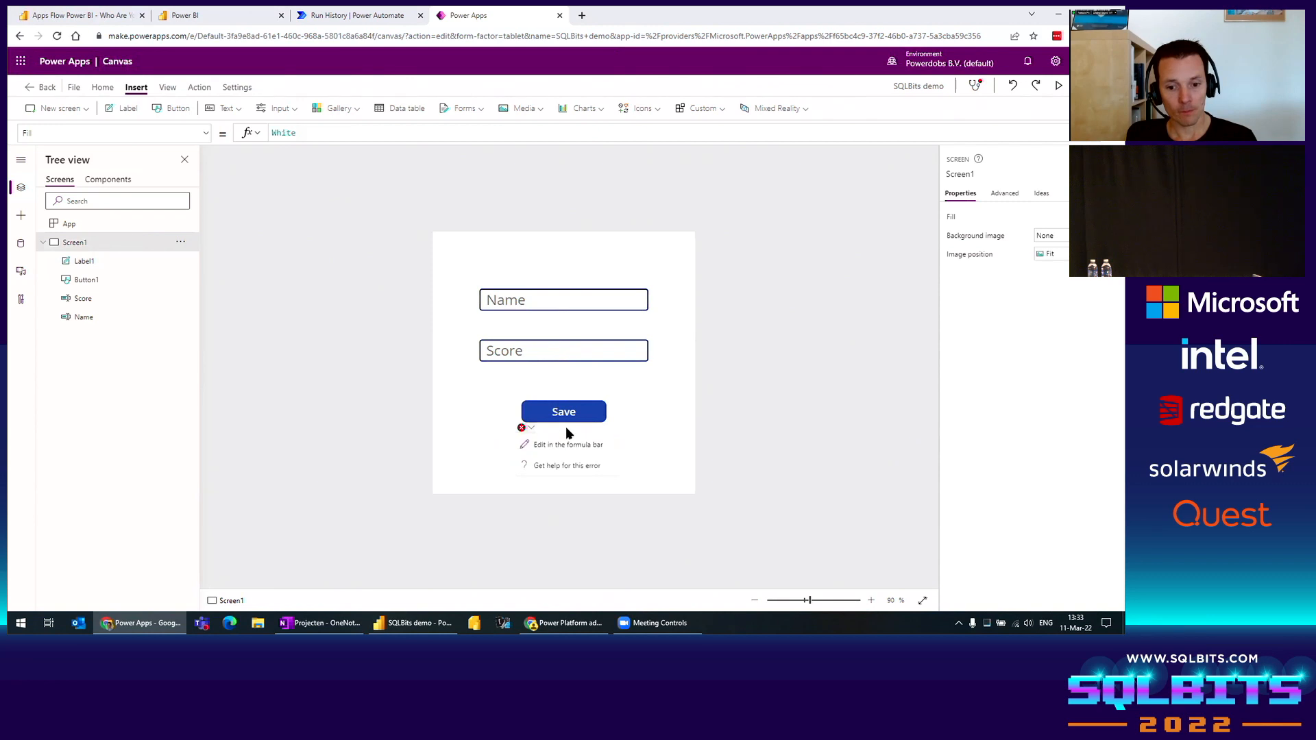
pyautogui.moveTo(482, 421); pyautogui.dragTo(611, 463)
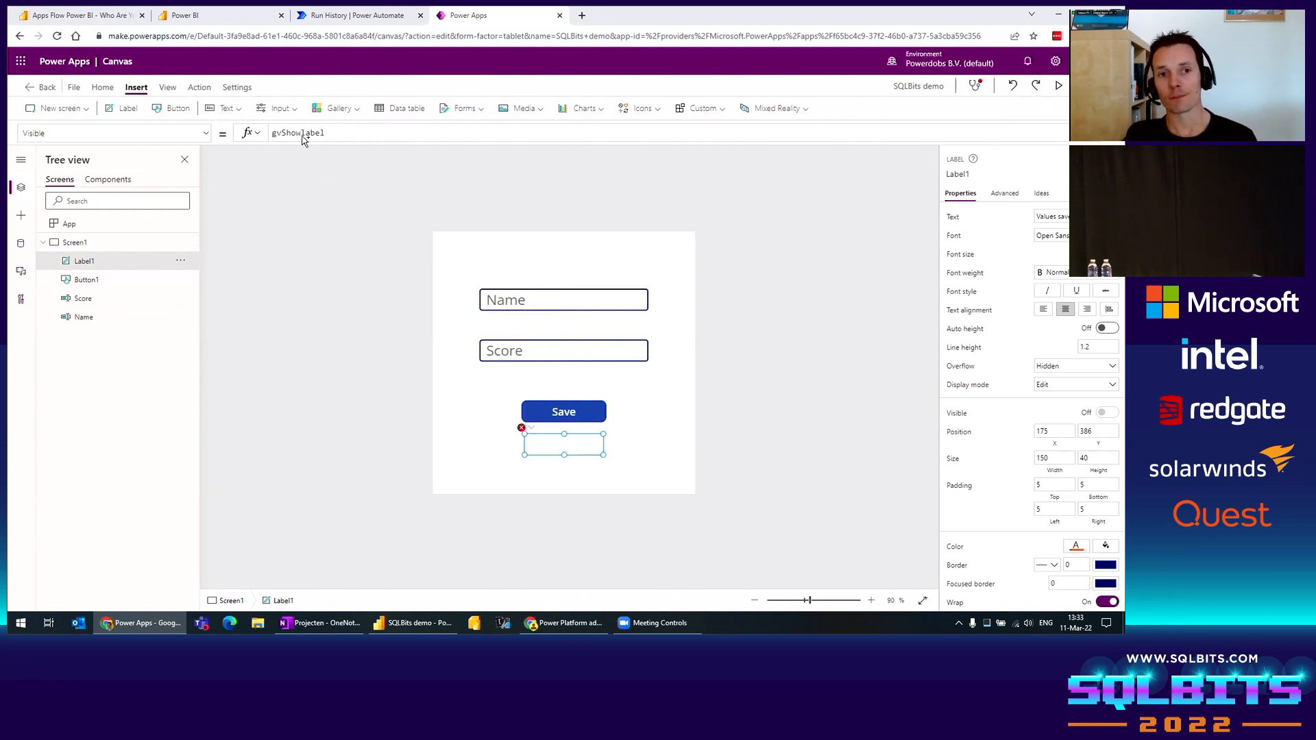
pyautogui.moveTo(300, 137)
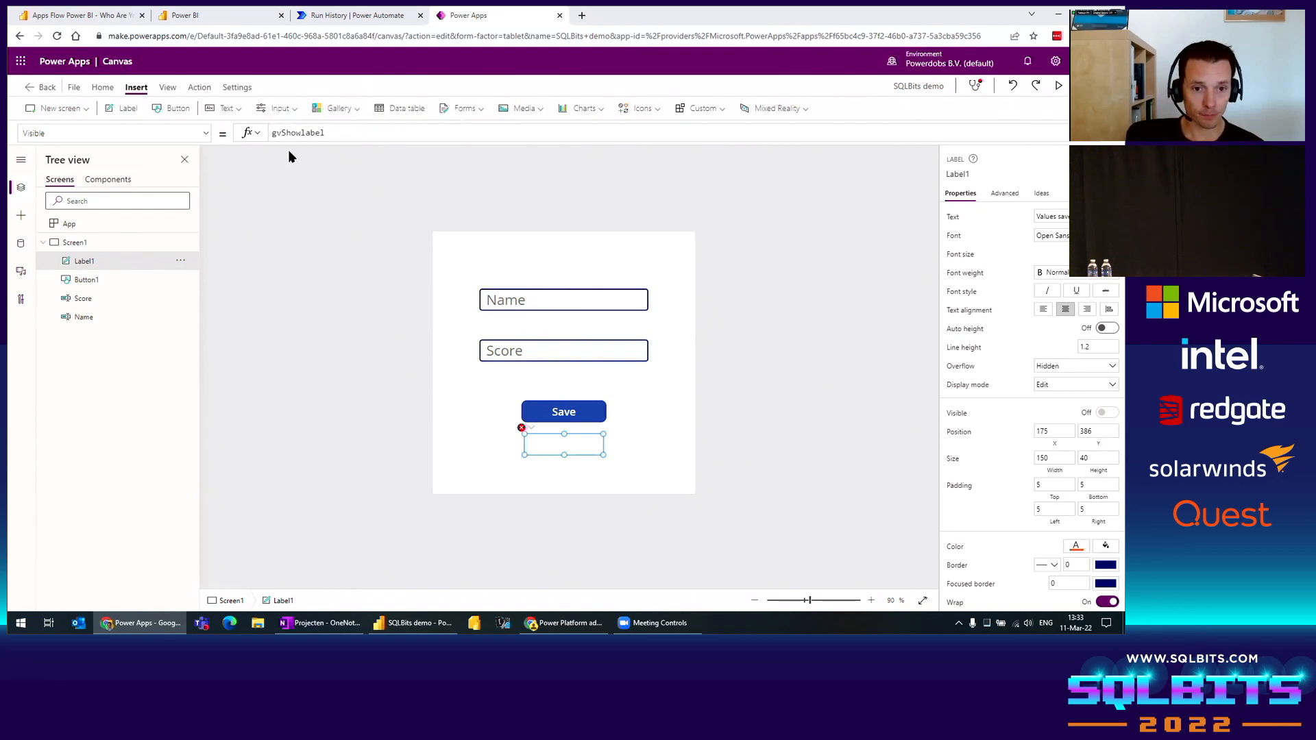
pyautogui.click(290, 154)
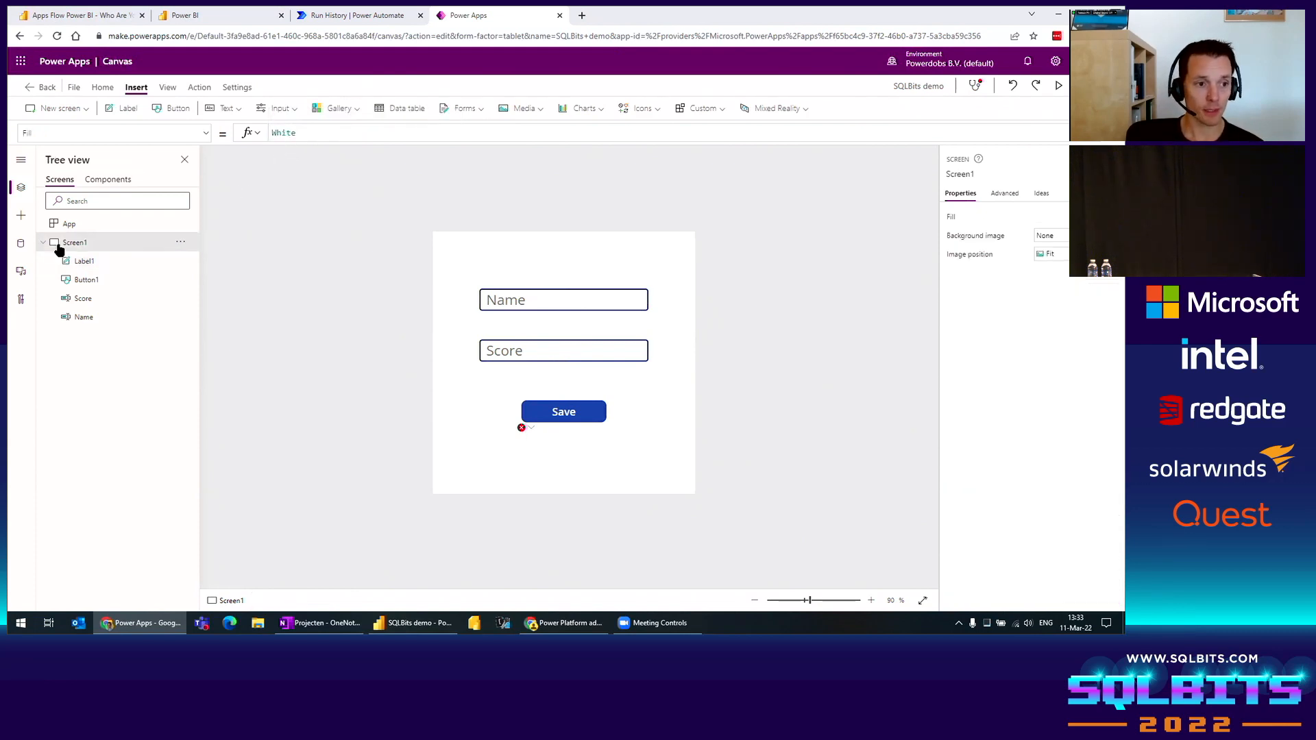
# Step: Add Set(gvShowlabel, true); on a new line after the two resets in the Save button's OnSelect formula
pyautogui.click(569, 413)
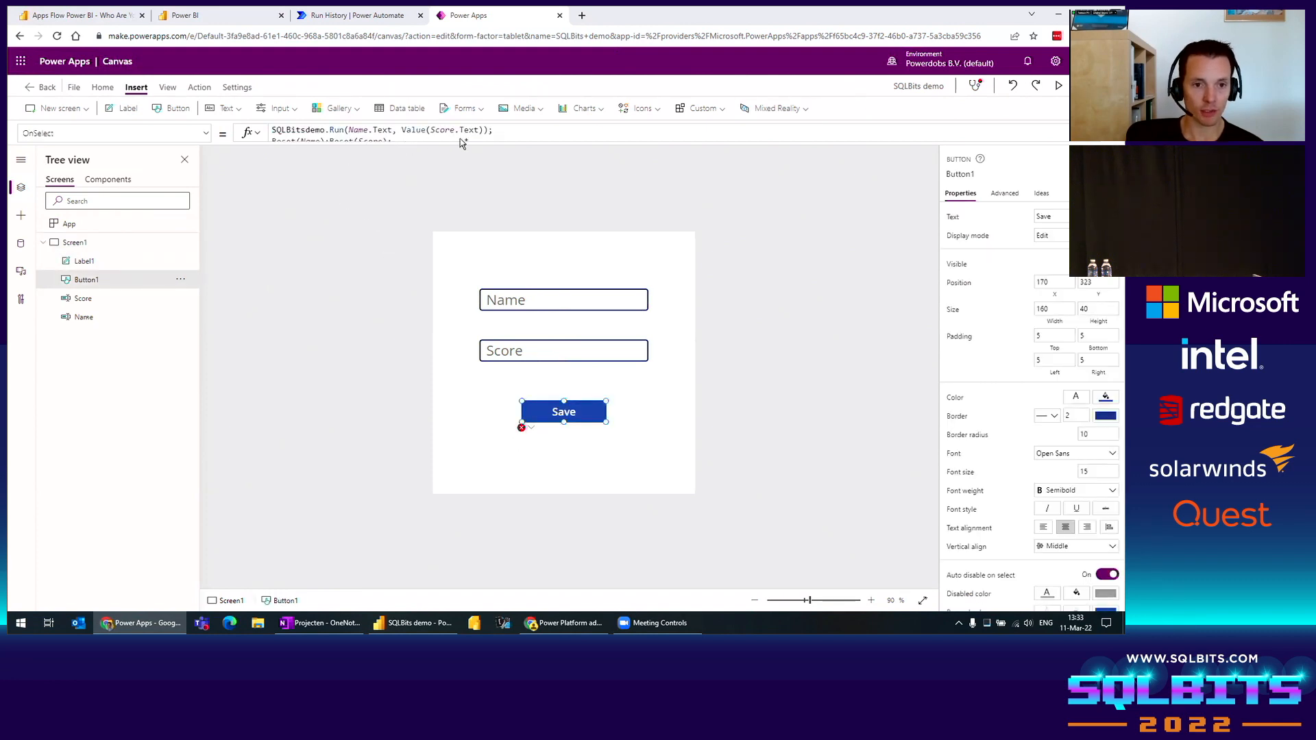
pyautogui.moveTo(527, 142); pyautogui.dragTo(527, 187)
pyautogui.click(379, 163)
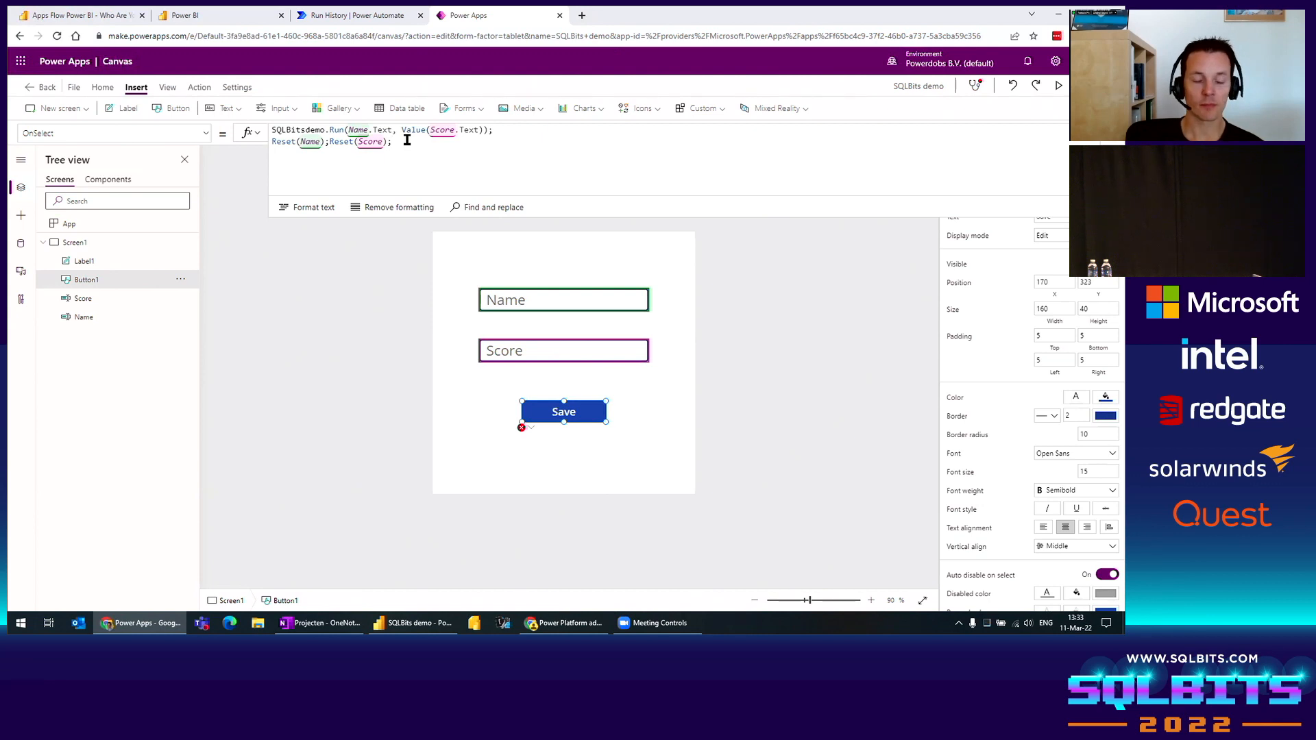
pyautogui.press('Return')
pyautogui.write('Set(')
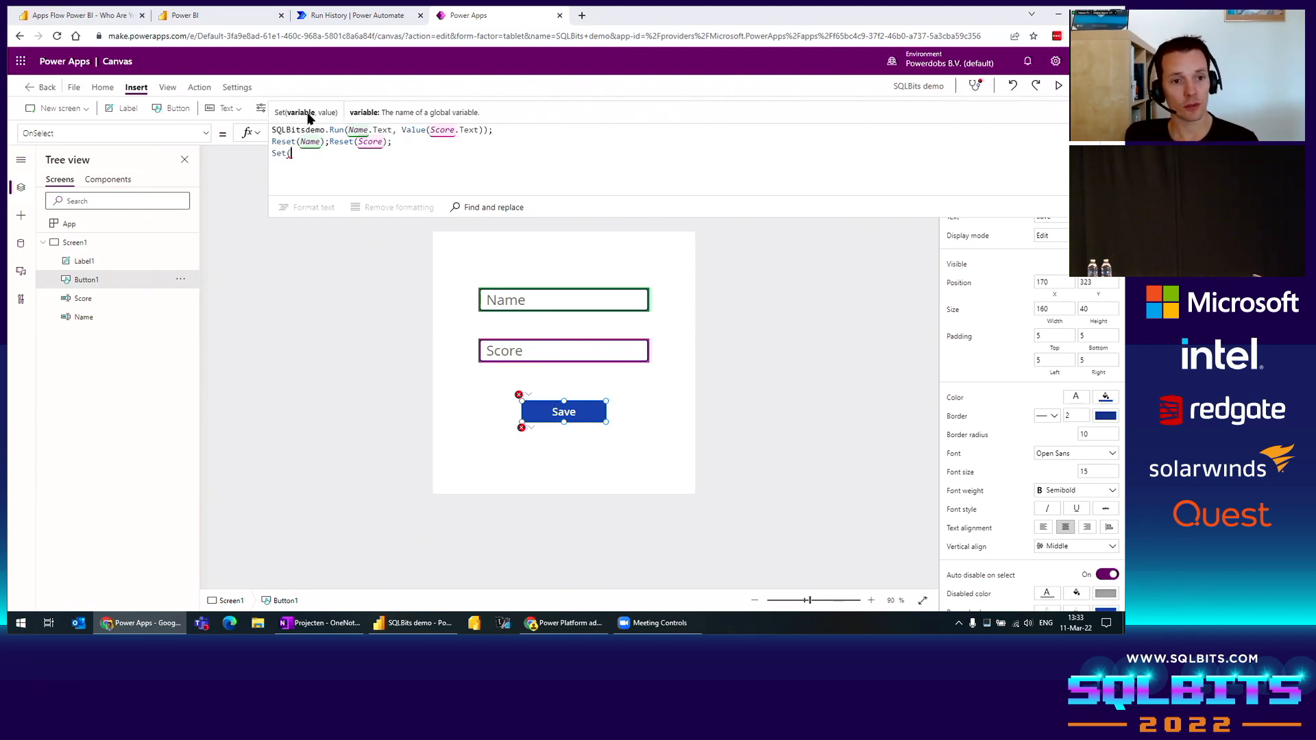
pyautogui.write('gv')
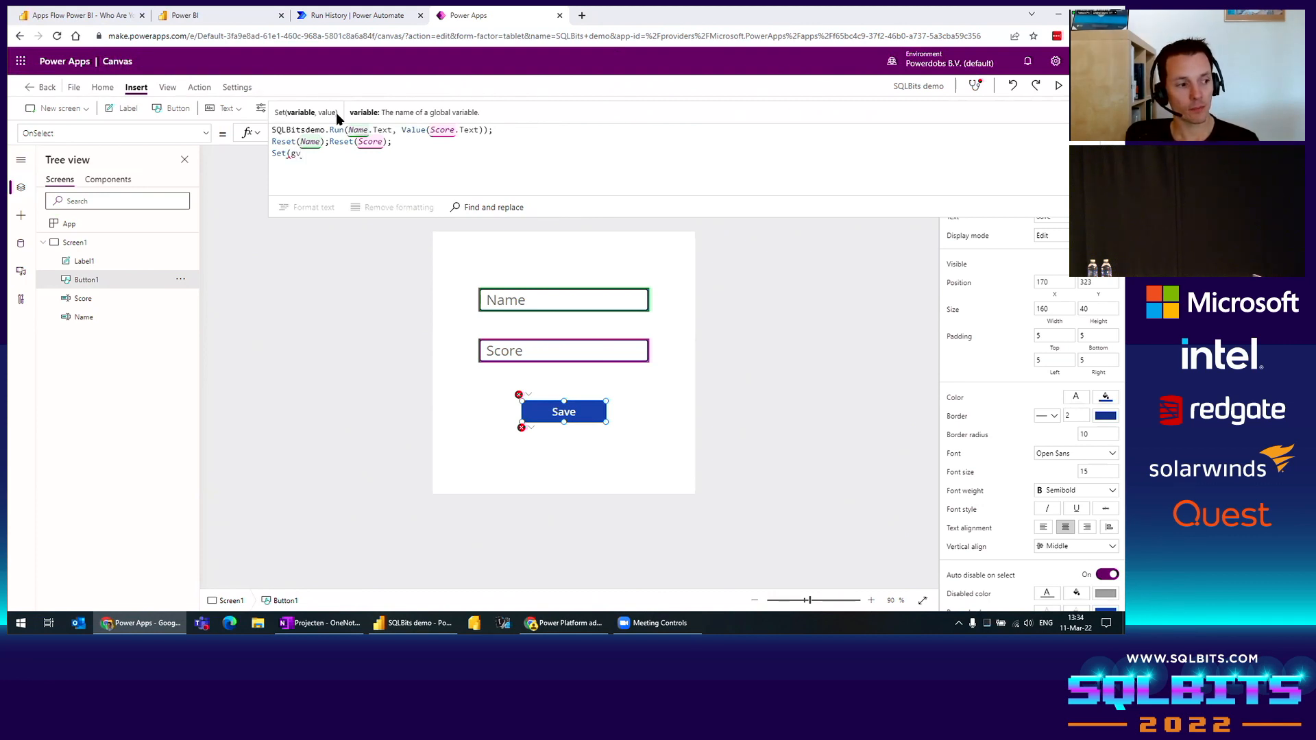
pyautogui.write('Showlab')
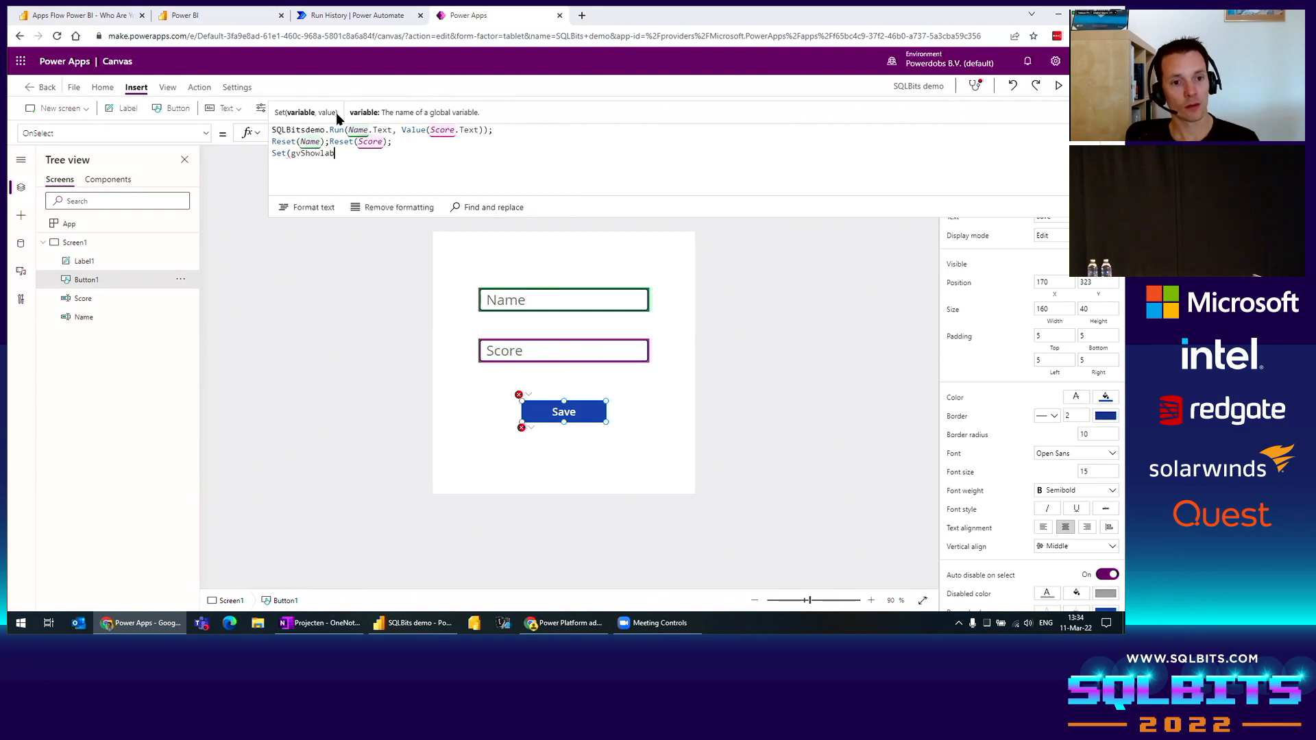
pyautogui.write('el, true')
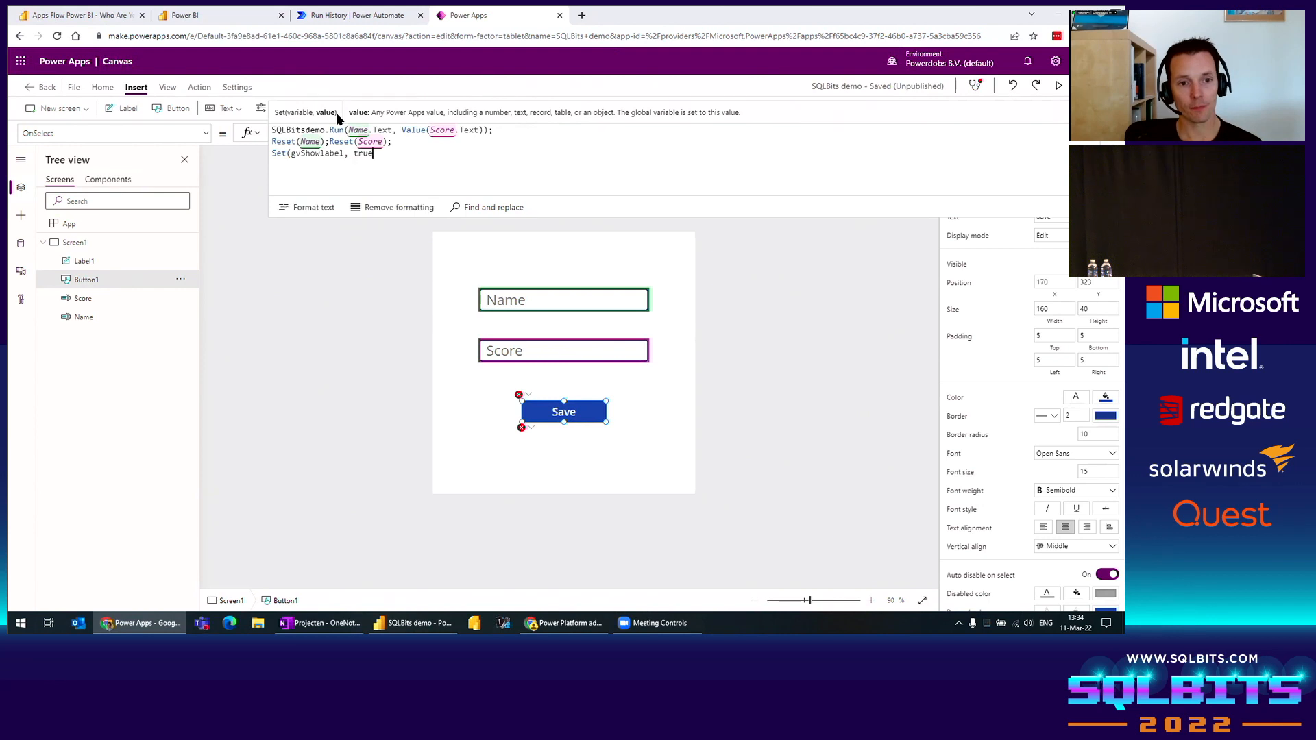
pyautogui.write(');')
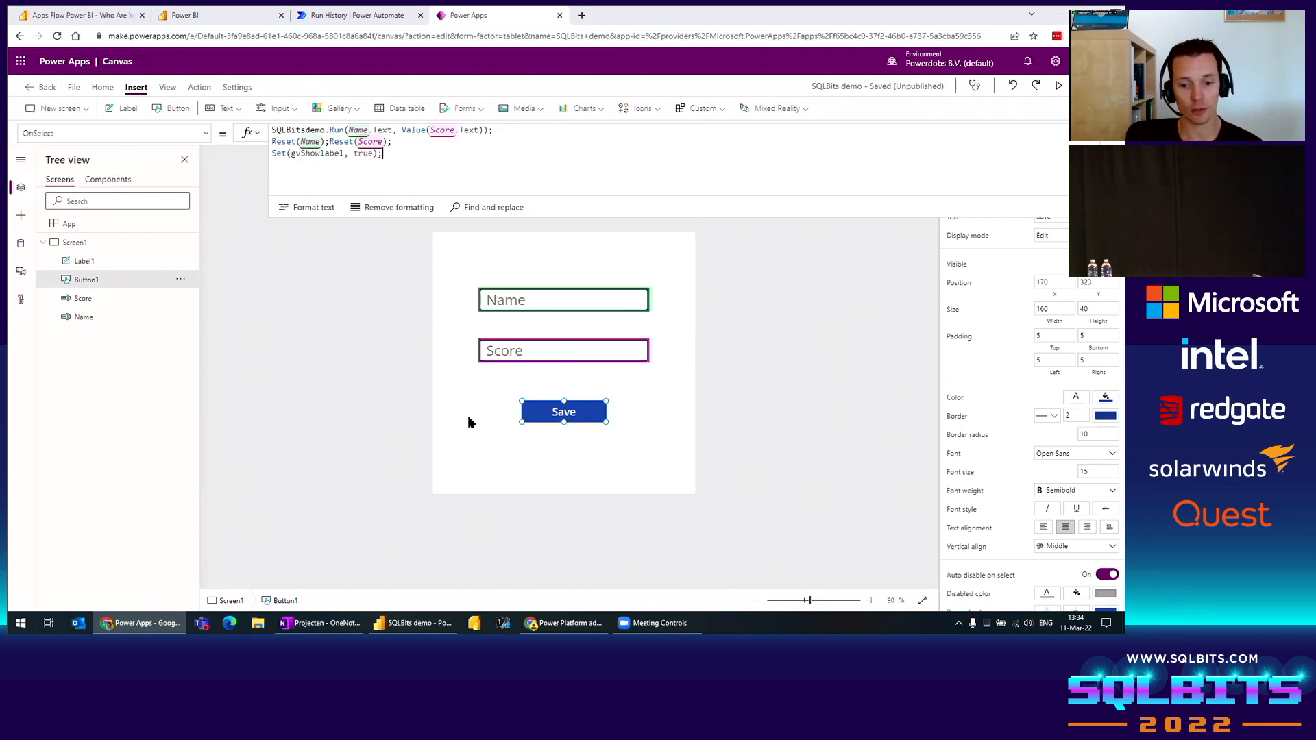
pyautogui.click(283, 288)
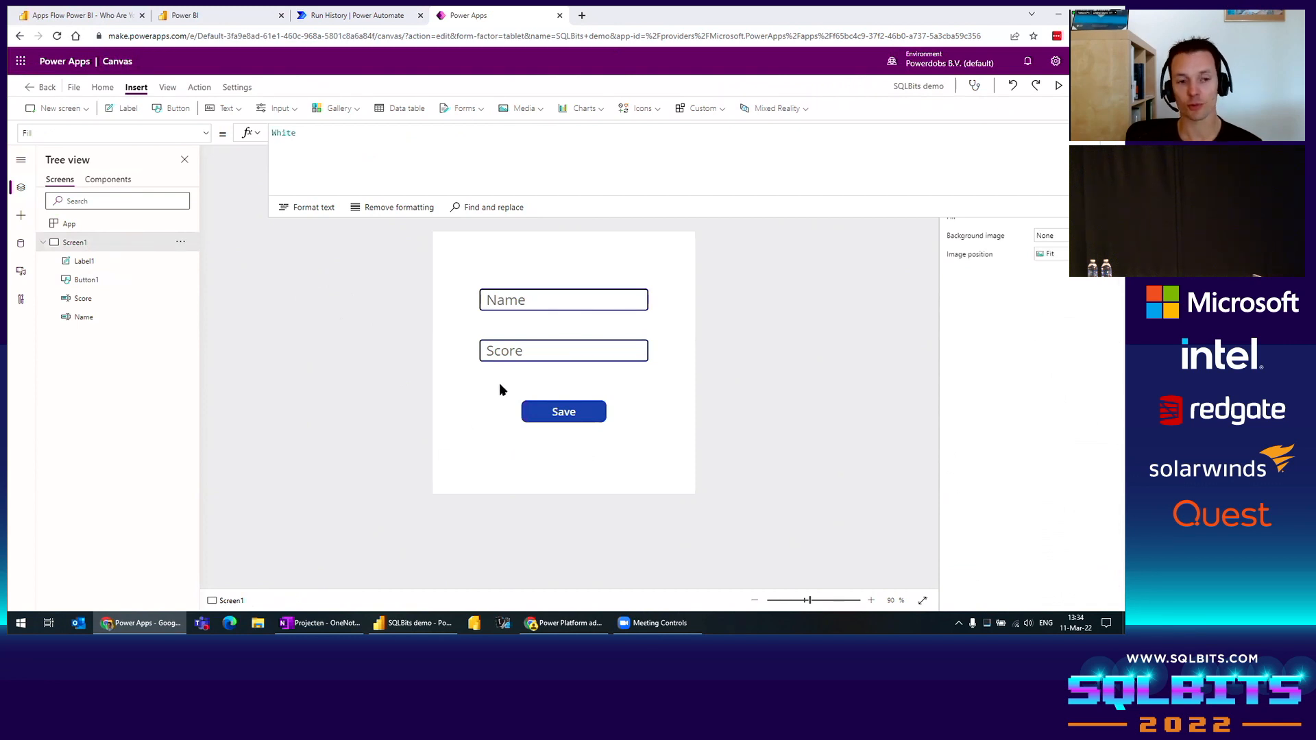
pyautogui.click(567, 421)
pyautogui.click(555, 452)
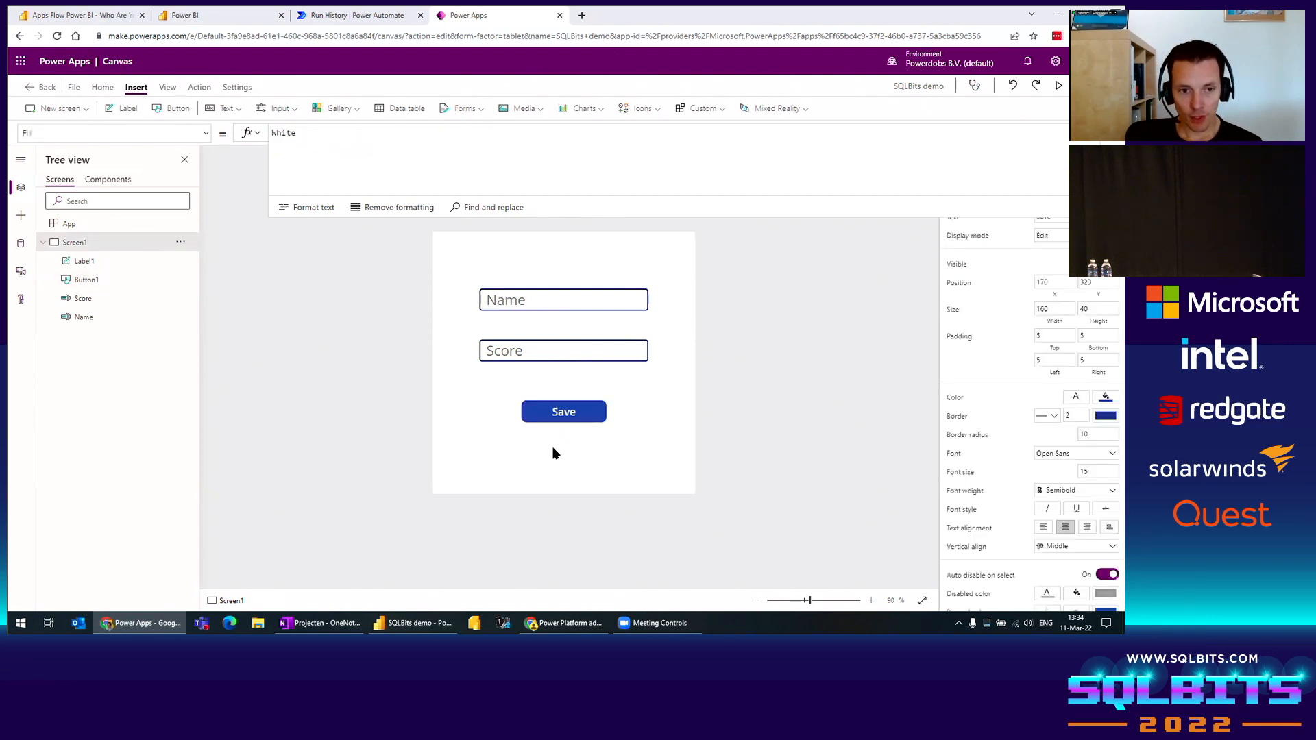
pyautogui.moveTo(471, 430); pyautogui.dragTo(679, 490)
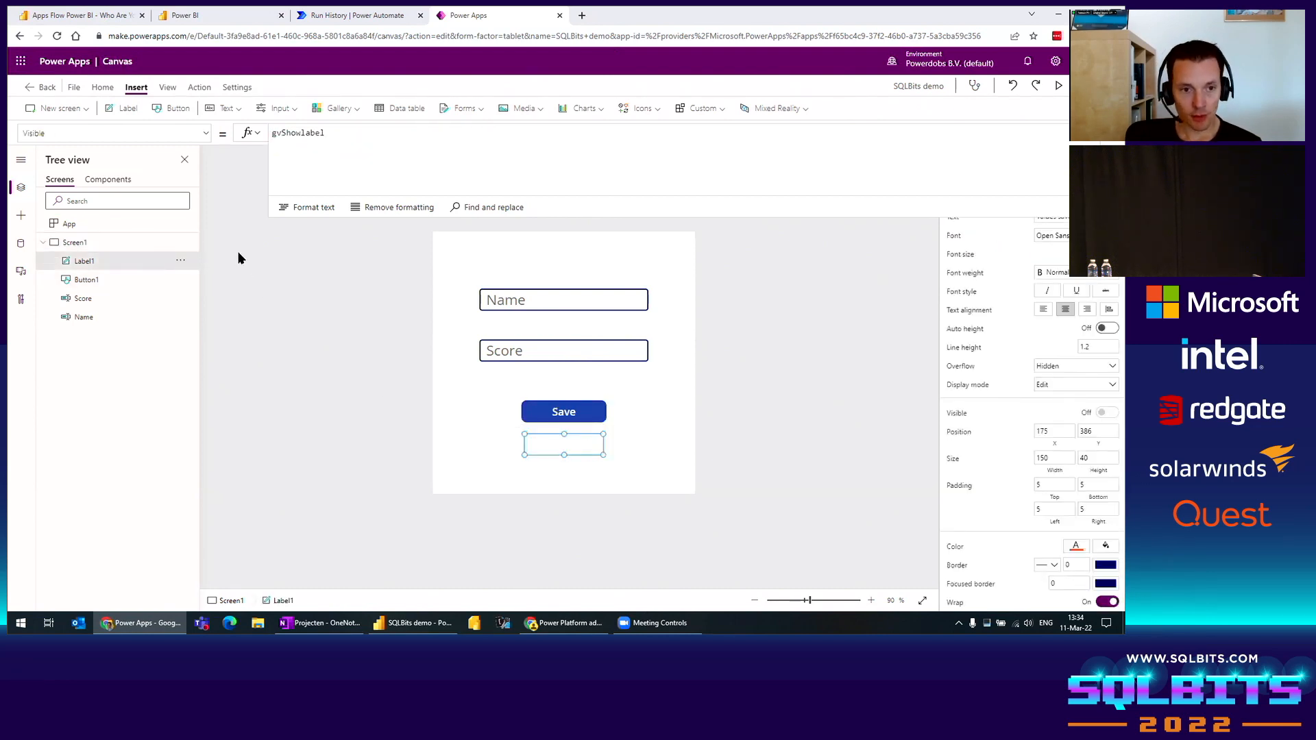
pyautogui.click(299, 277)
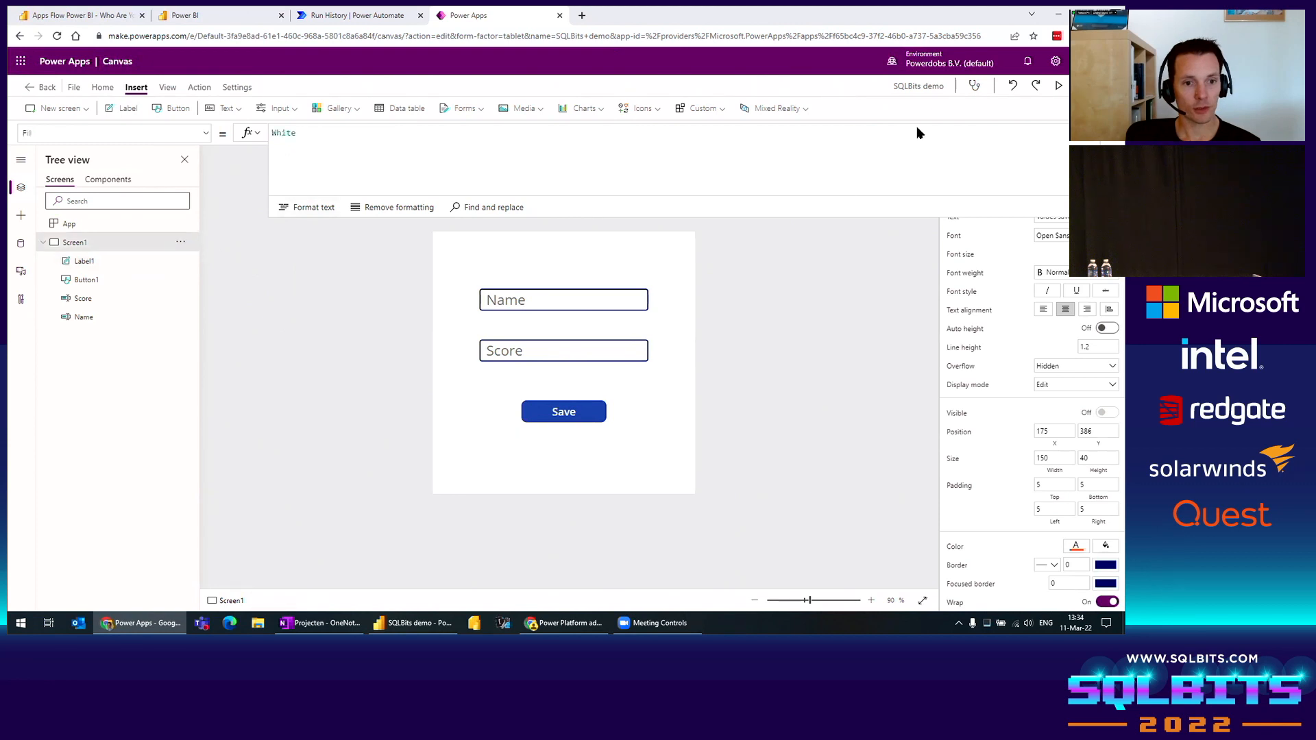
# Step: Preview the app and save a test entry with a first name and score 10 to test the saved message
pyautogui.click(1059, 85)
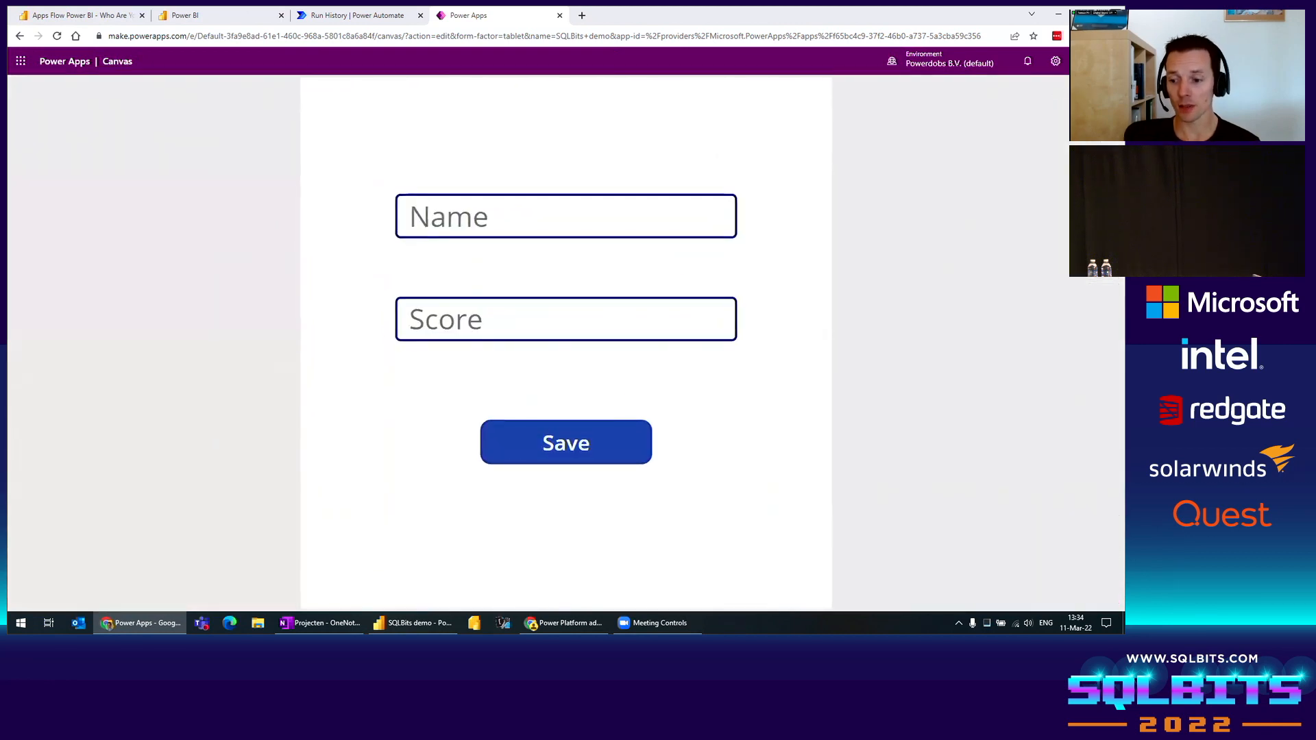
pyautogui.click(554, 236)
pyautogui.write('Marc')
pyautogui.press('Tab')
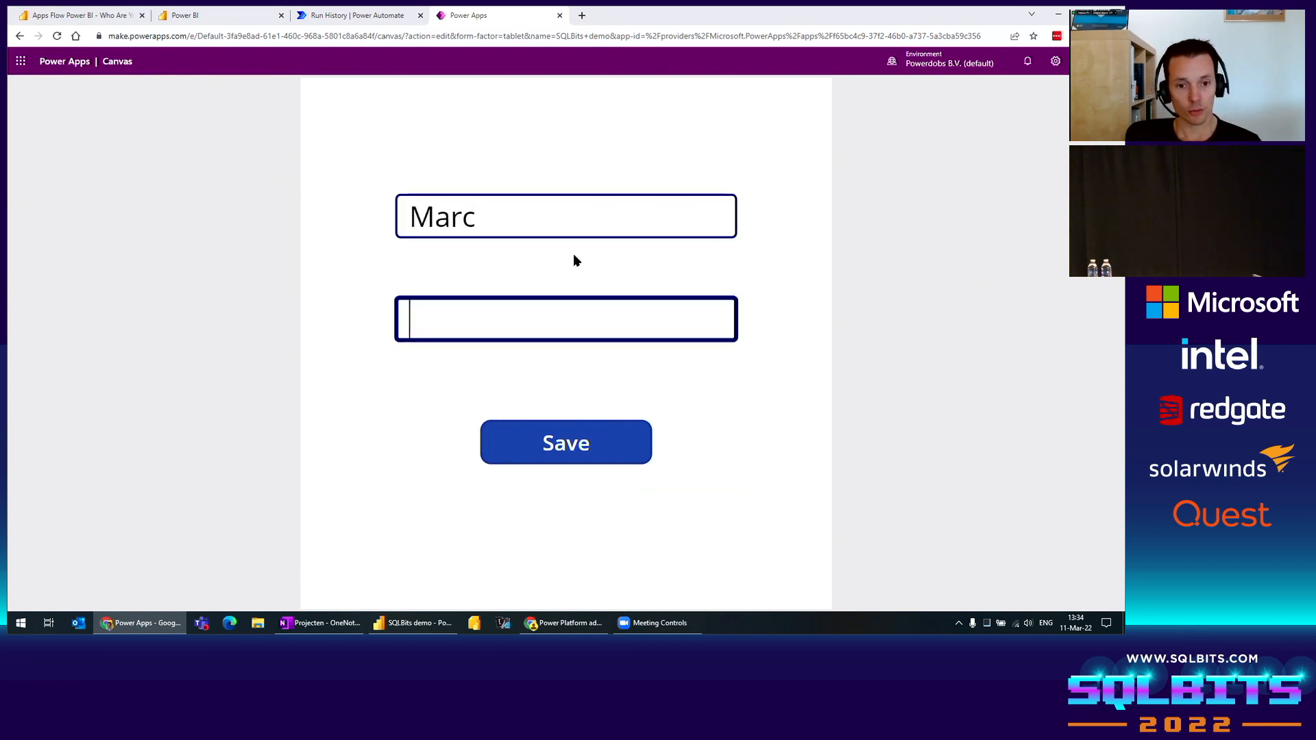
pyautogui.write('10')
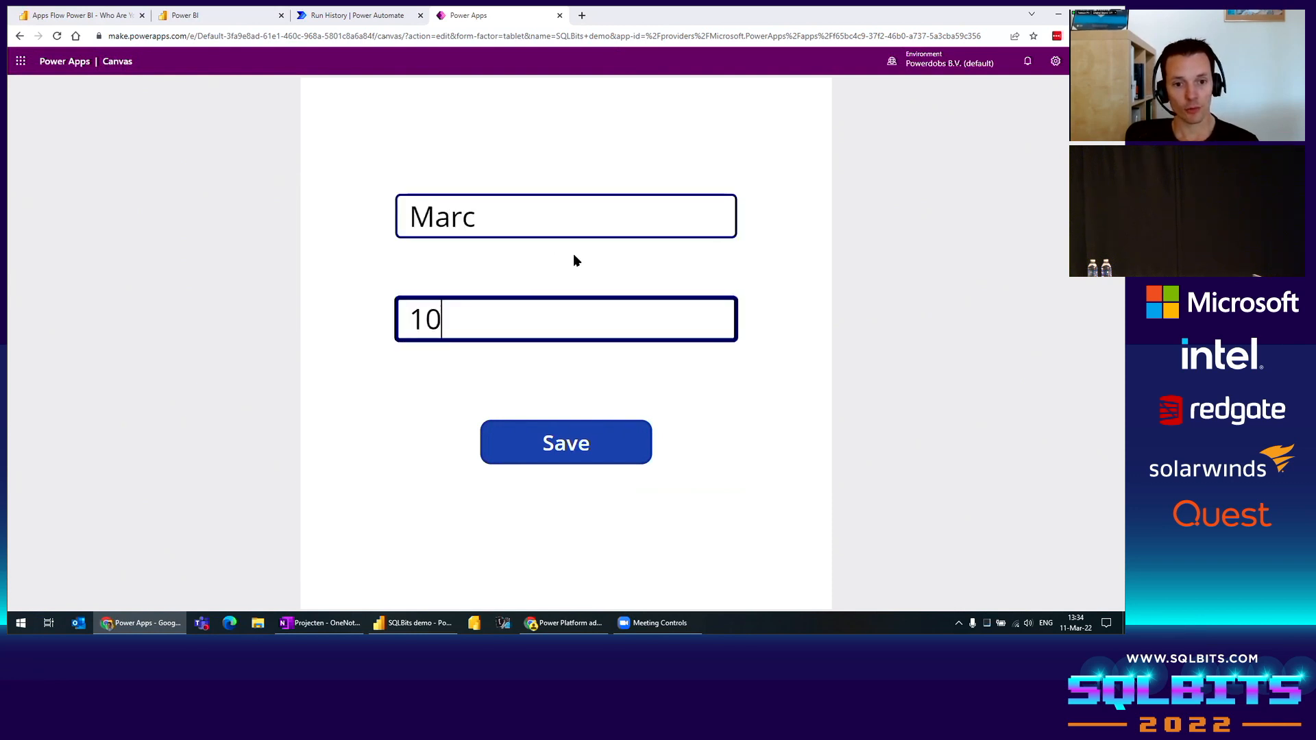
pyautogui.click(574, 444)
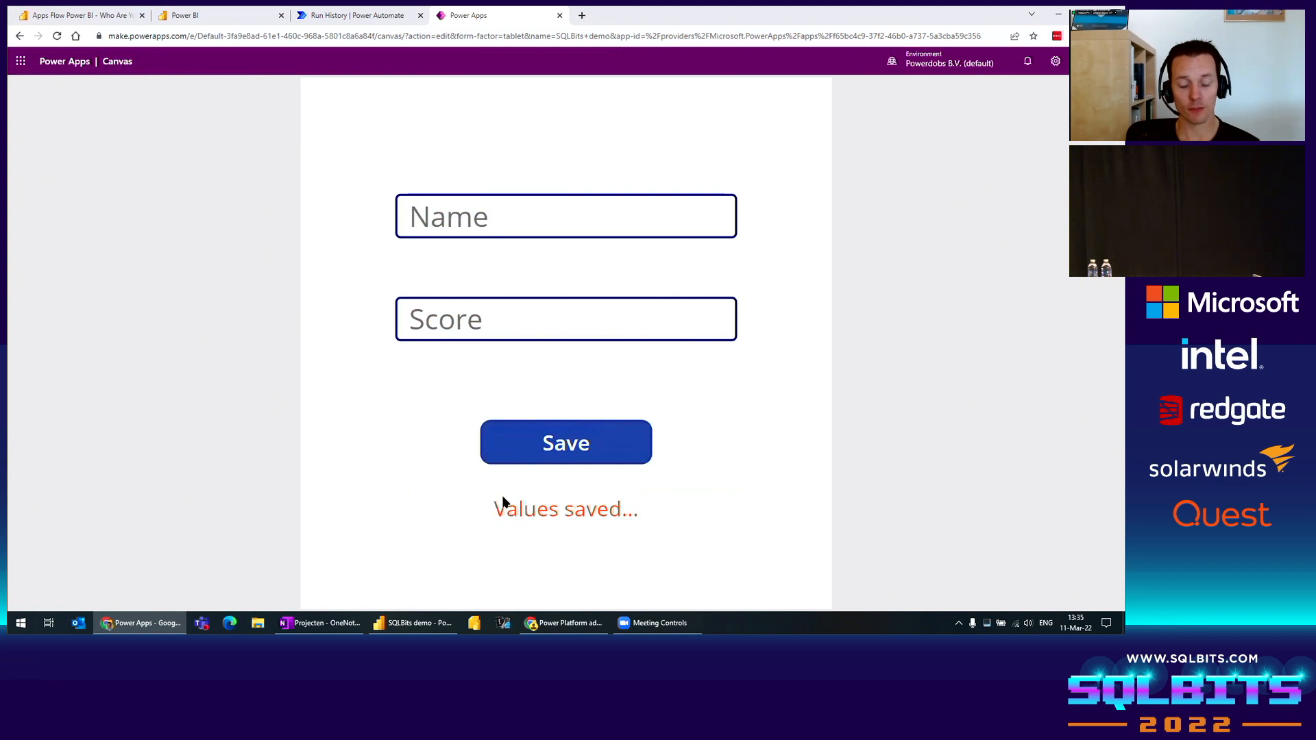
# Step: Save another test entry with a first name and score 1 while the saved message is showing, and close the preview
pyautogui.click(475, 217)
pyautogui.click(443, 306)
pyautogui.click(443, 223)
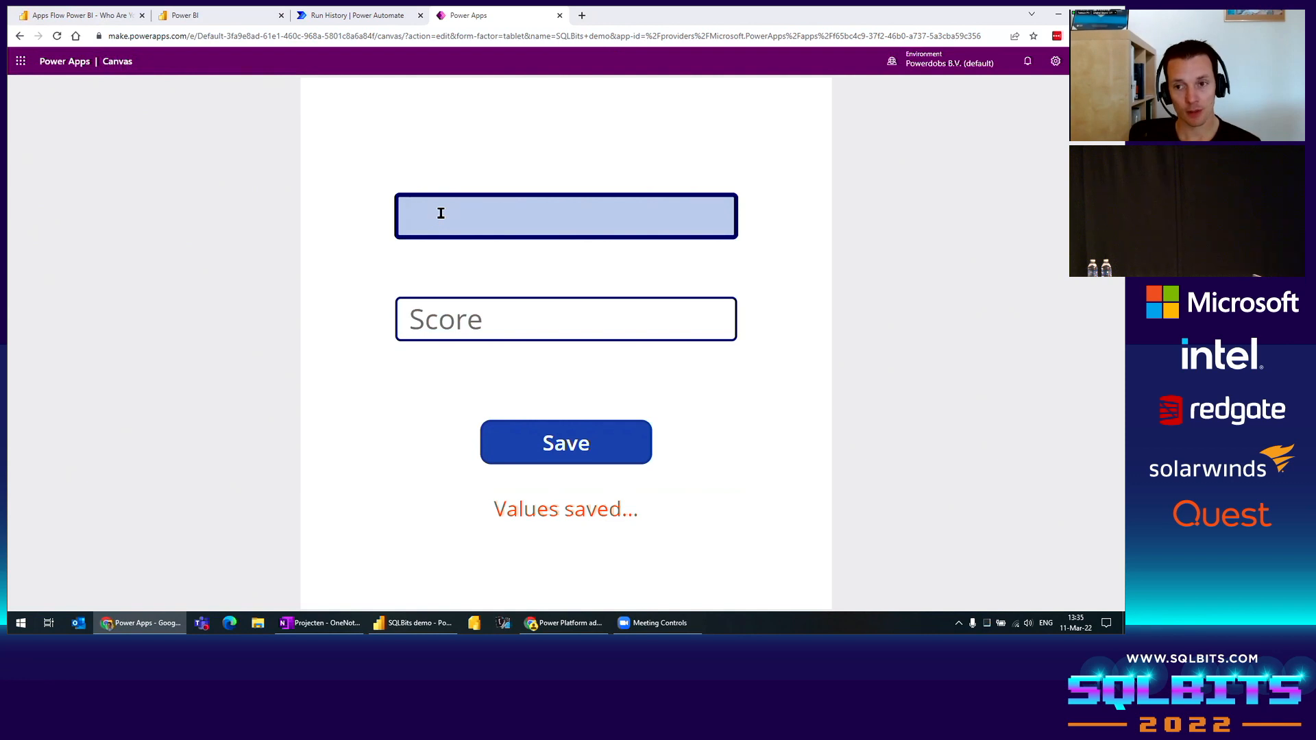
pyautogui.write('Marc')
pyautogui.press('Tab')
pyautogui.write('1')
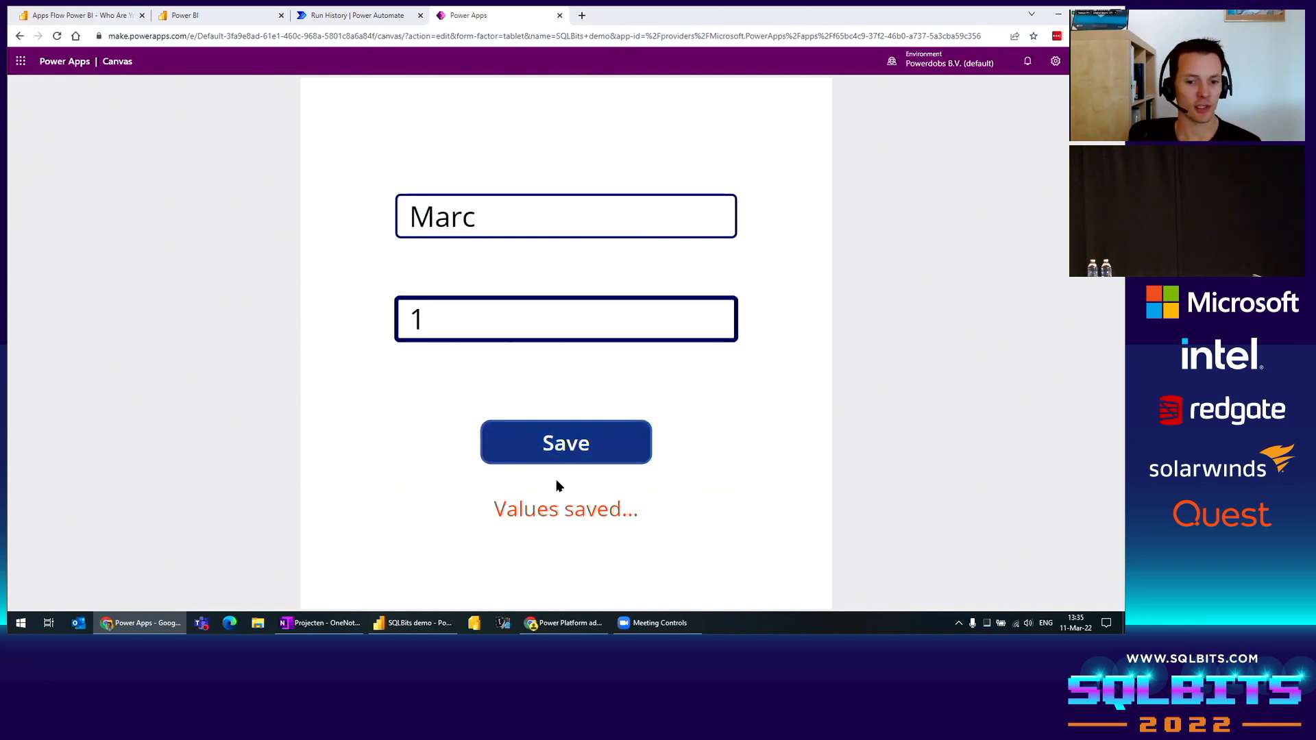
pyautogui.click(572, 445)
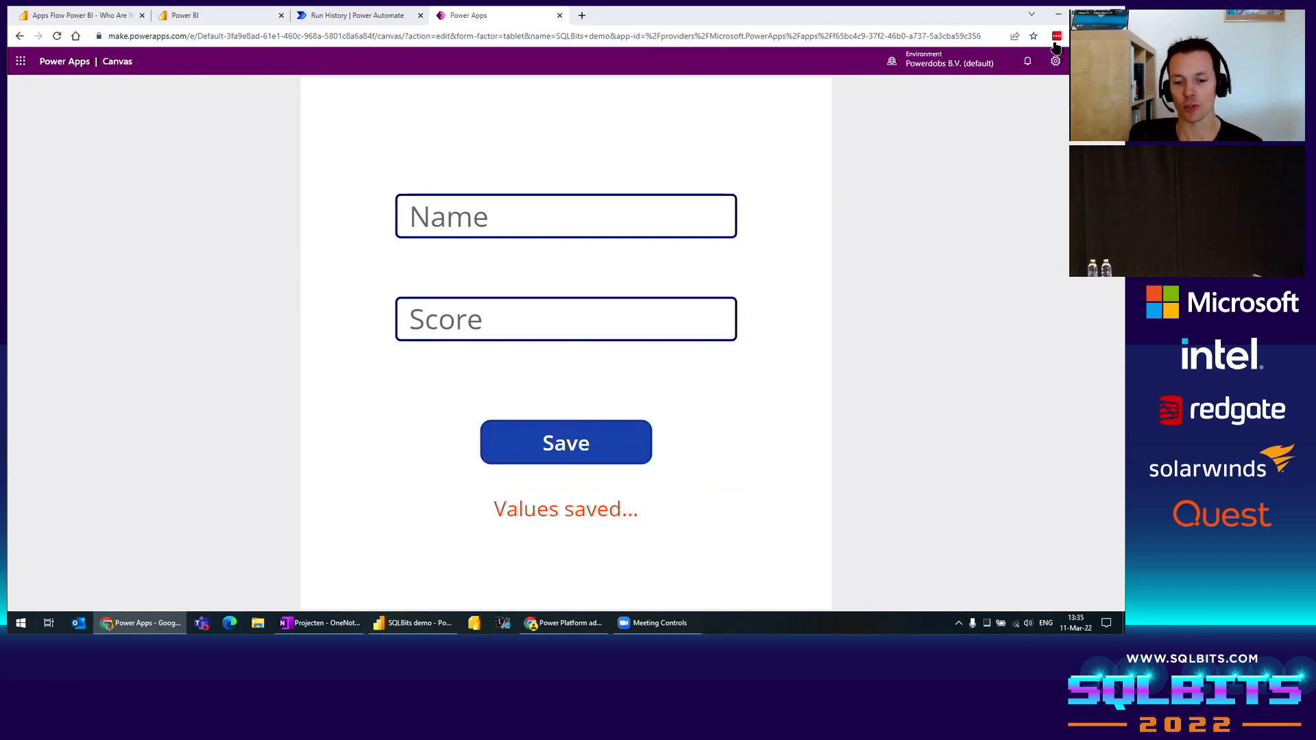
pyautogui.press('Escape')
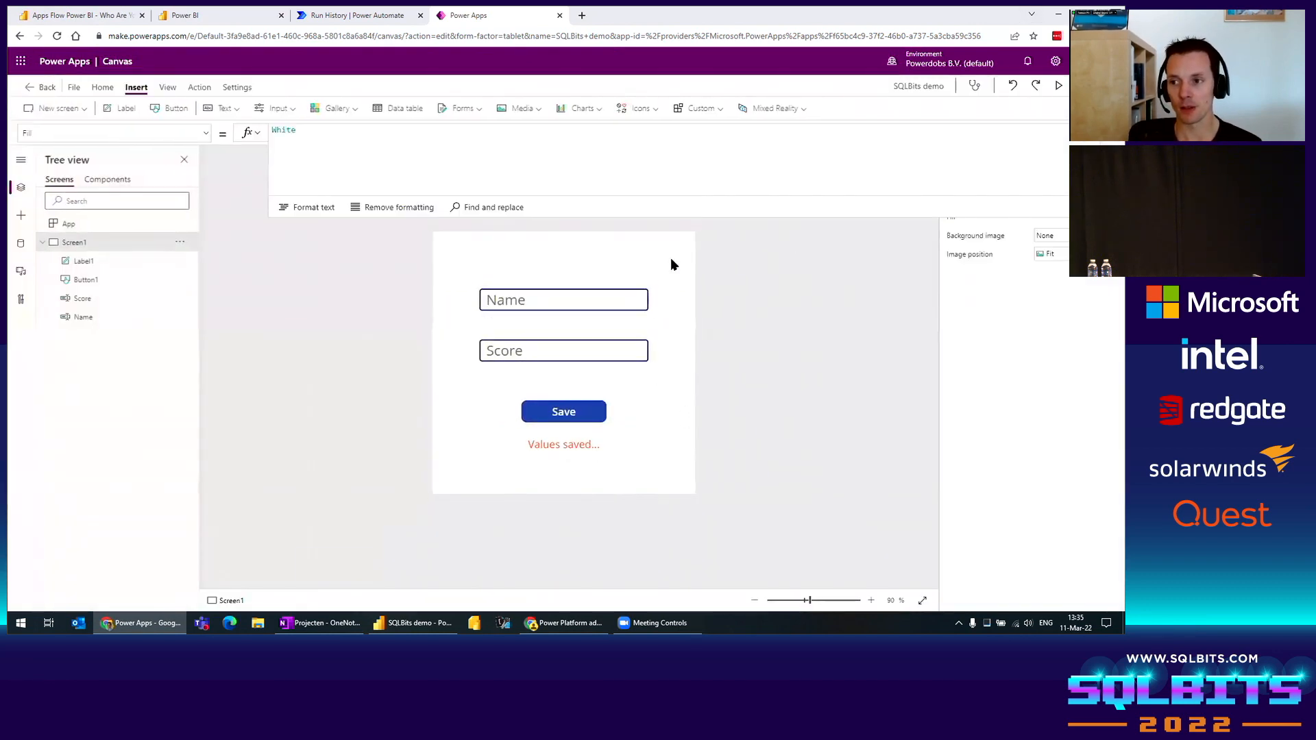
# Step: Replace the formula of the Name input's OnSelect property with Set(gvShowlabel, false)
pyautogui.click(550, 304)
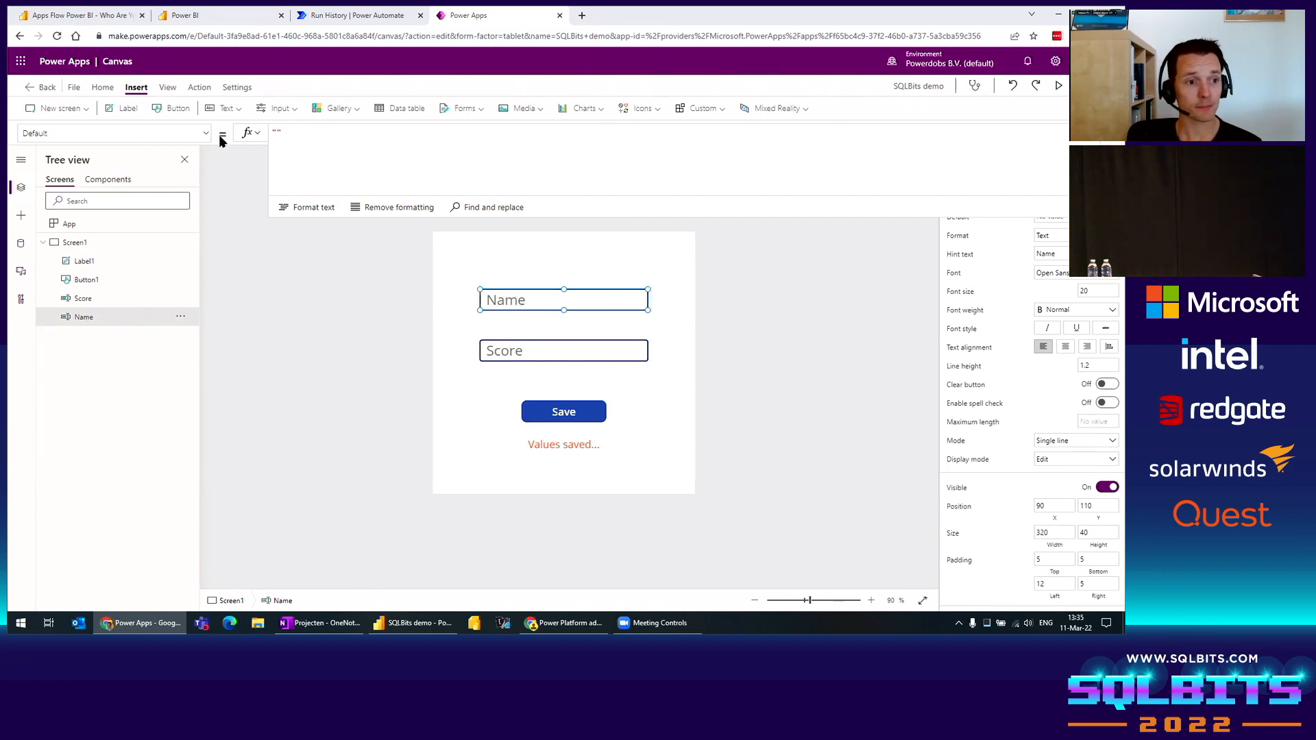
pyautogui.click(175, 135)
pyautogui.scroll(-5, 110, 261)
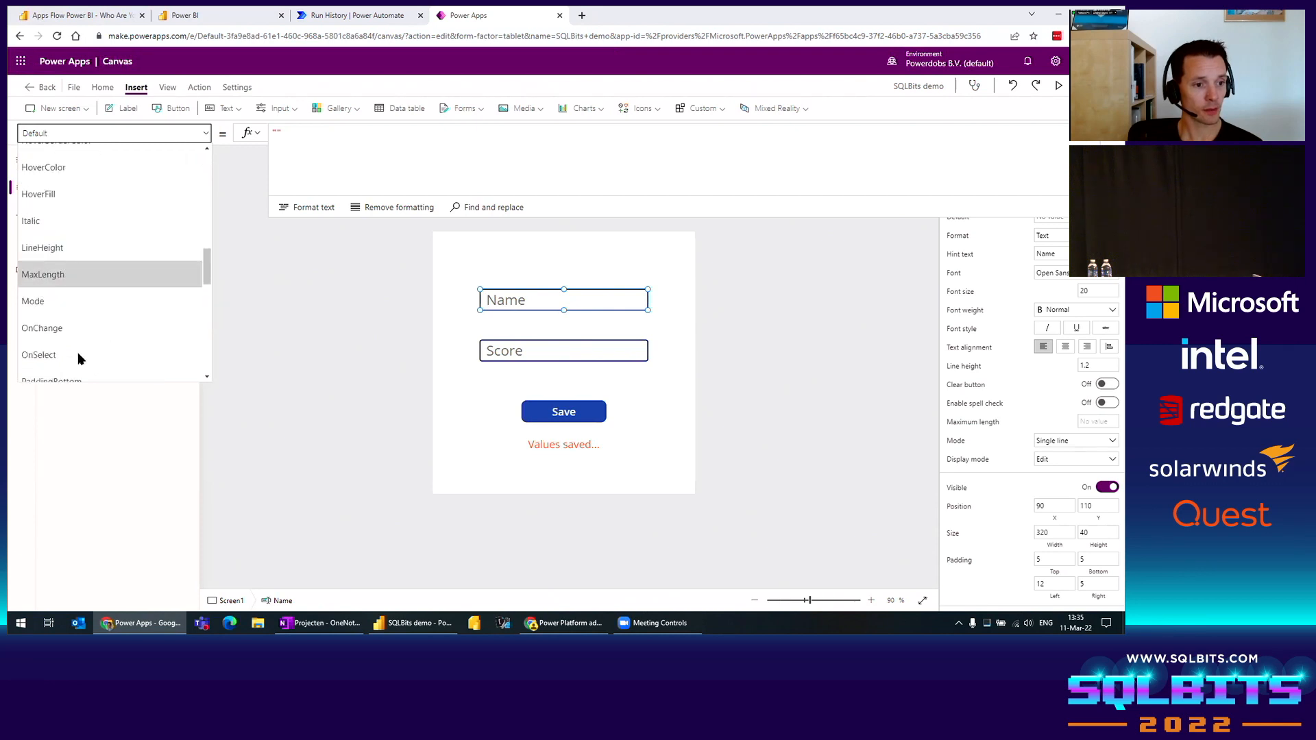
pyautogui.click(188, 327)
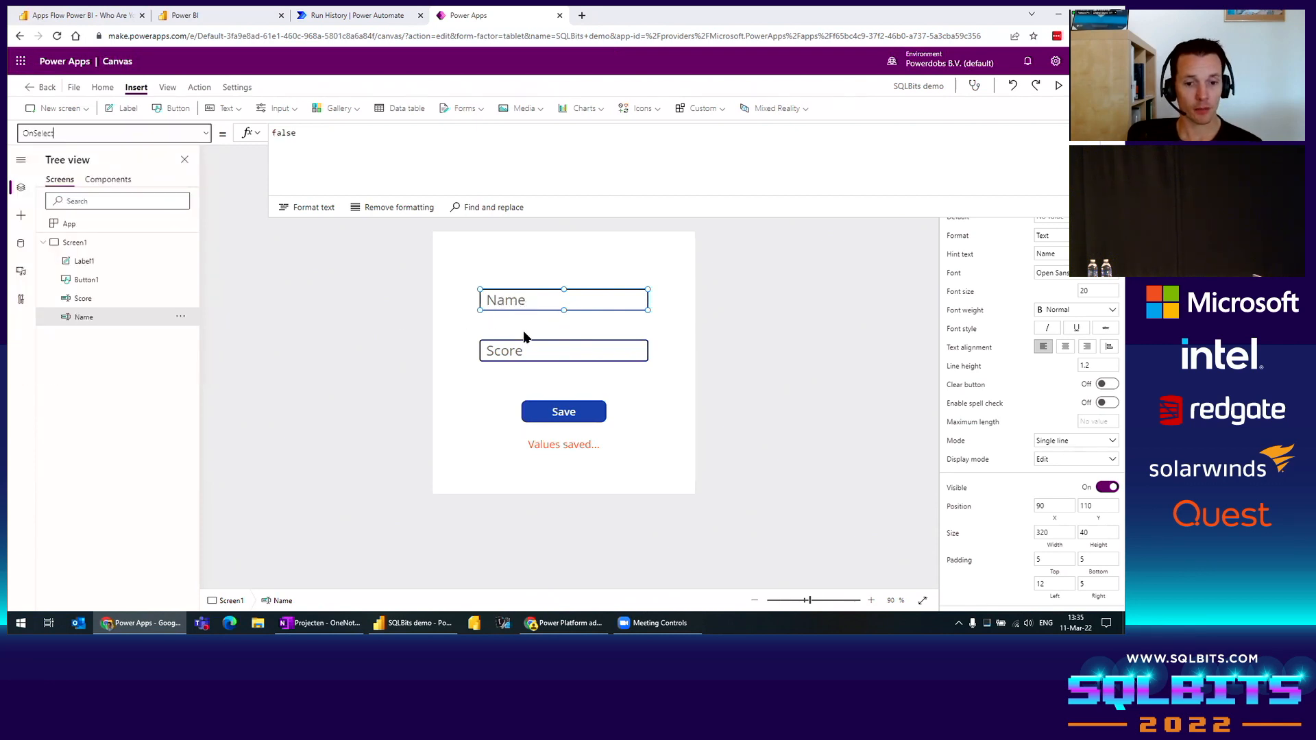
pyautogui.click(325, 137)
pyautogui.doubleClick(281, 133)
pyautogui.click(341, 134)
pyautogui.write('Set(')
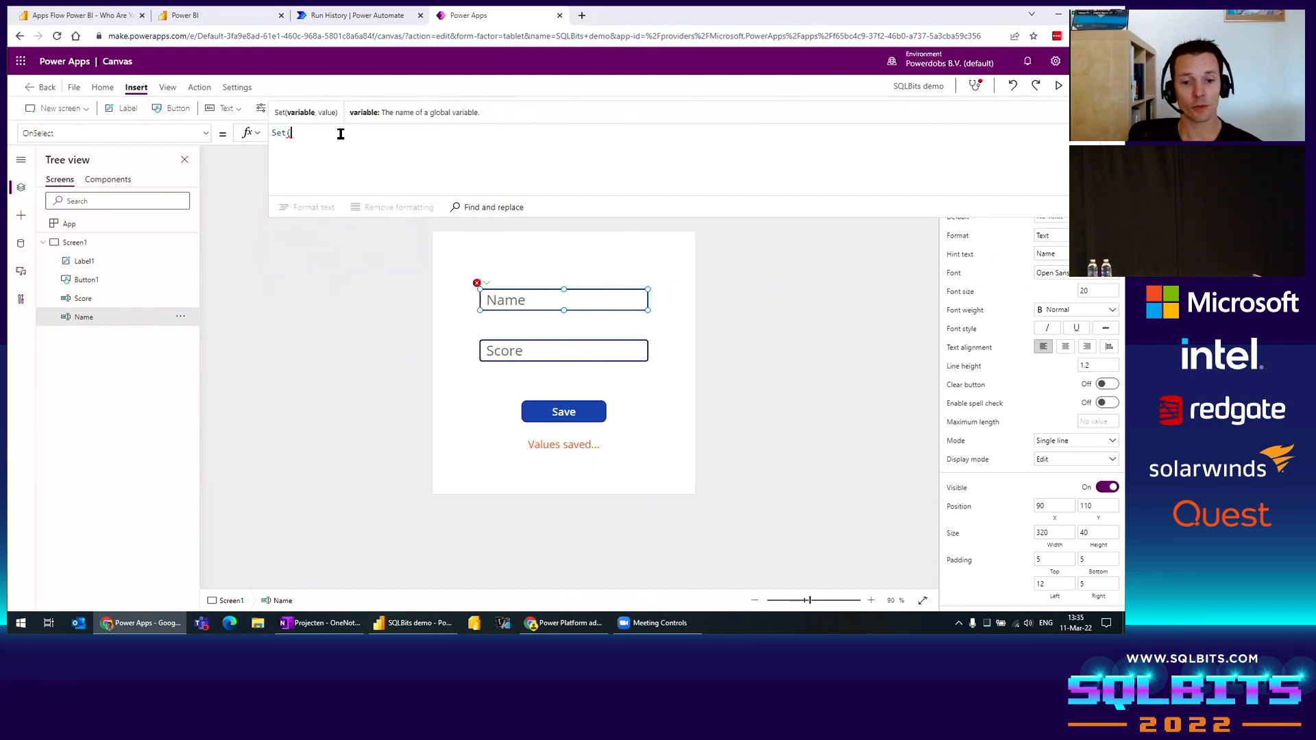
pyautogui.write('gv')
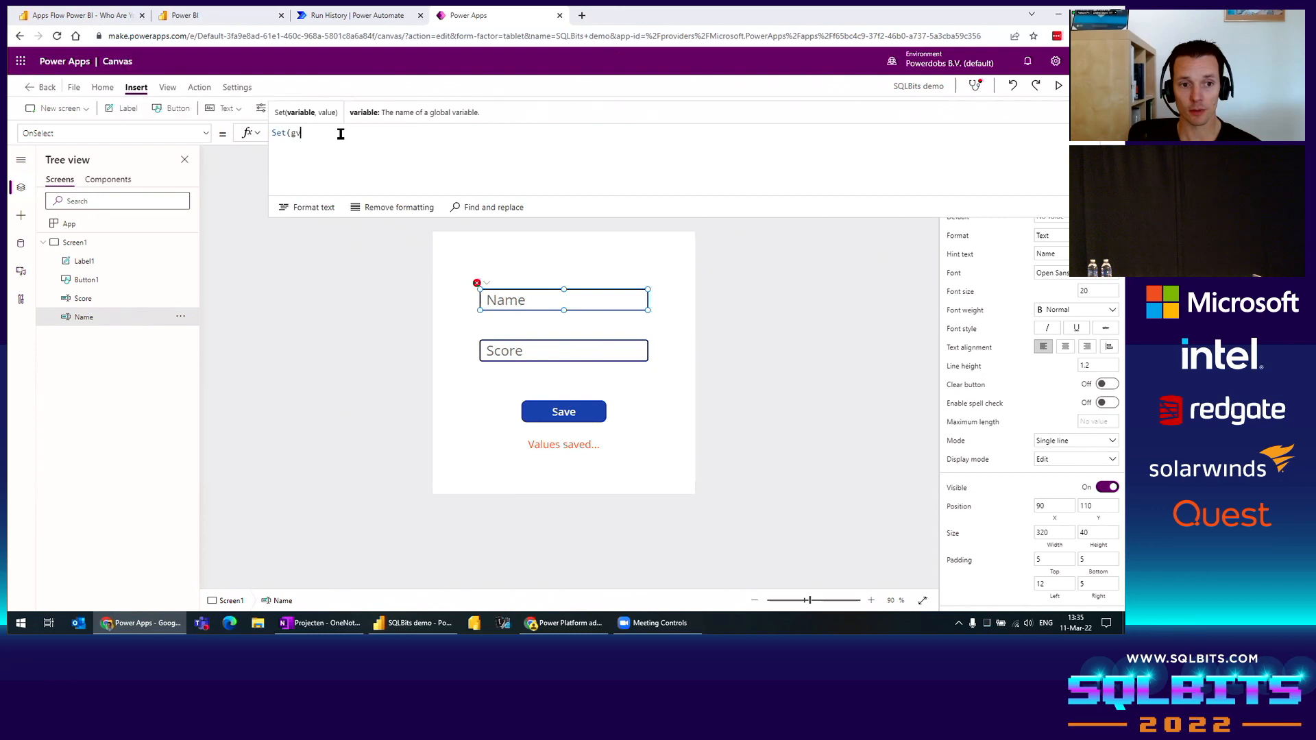
pyautogui.write('Showlabel, false)')
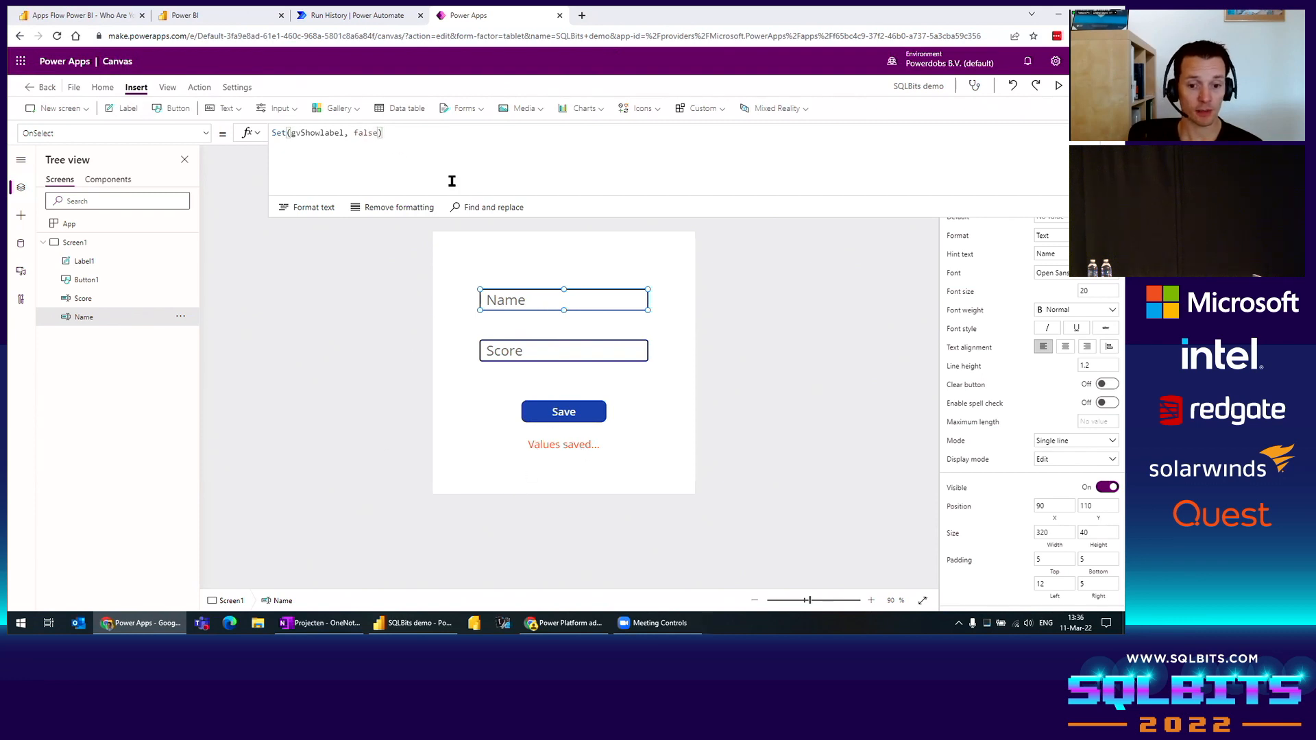
# Step: Copy the Name input's OnSelect formula, Set(gvShowlabel, false), into the Score input's OnSelect property
pyautogui.hotkey('ctrl', 'a')
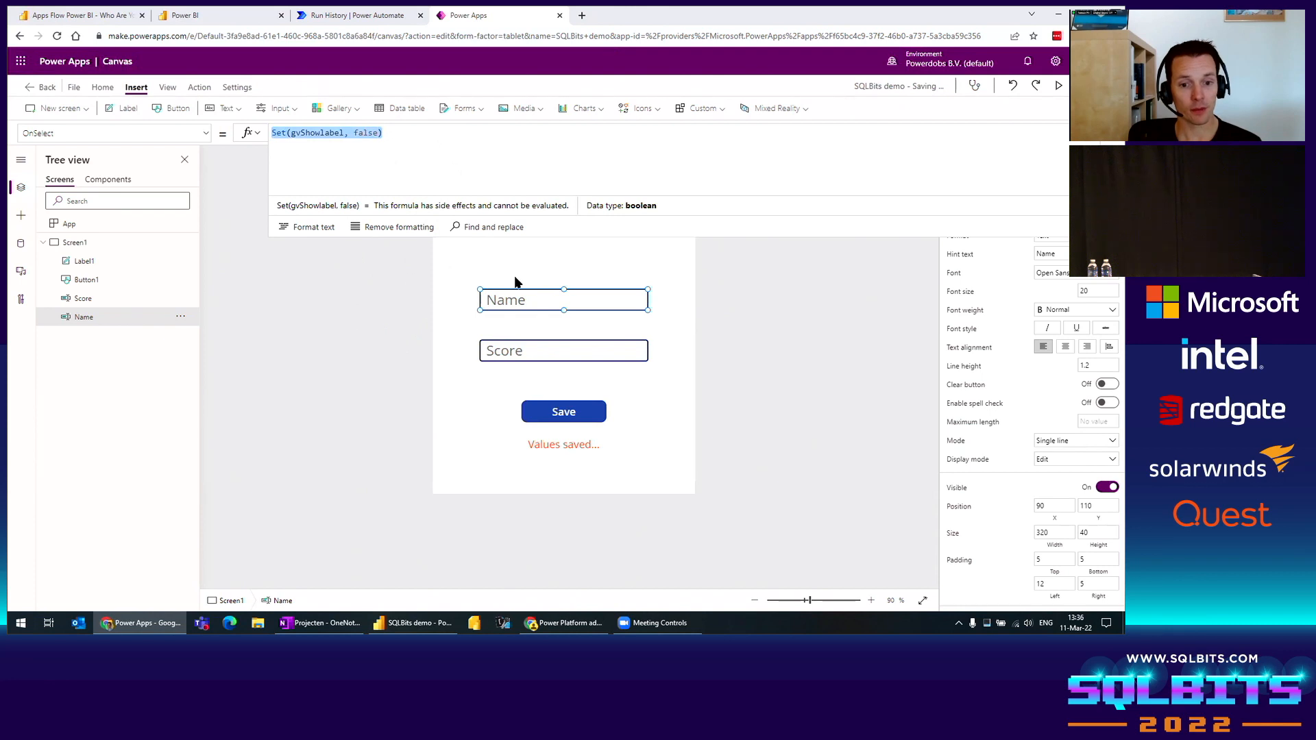
pyautogui.hotkey('ctrl', 'x')
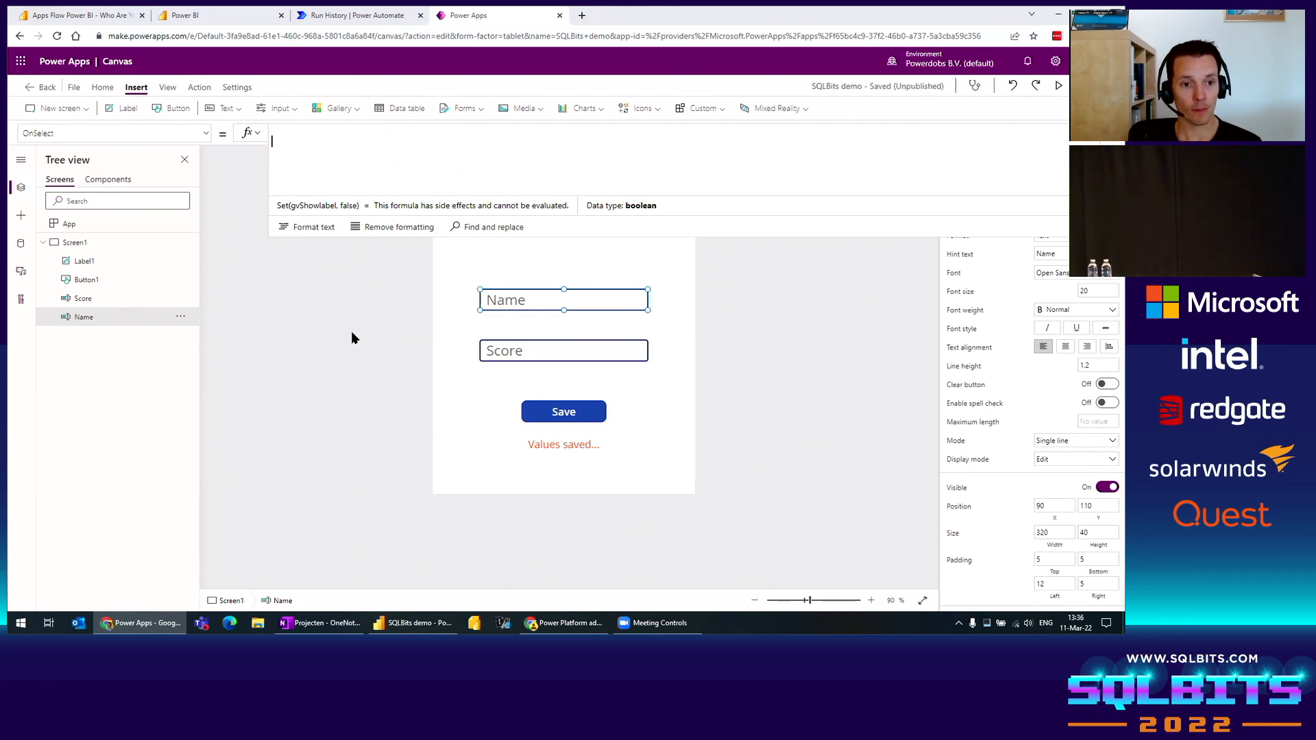
pyautogui.hotkey('ctrl', 'z')
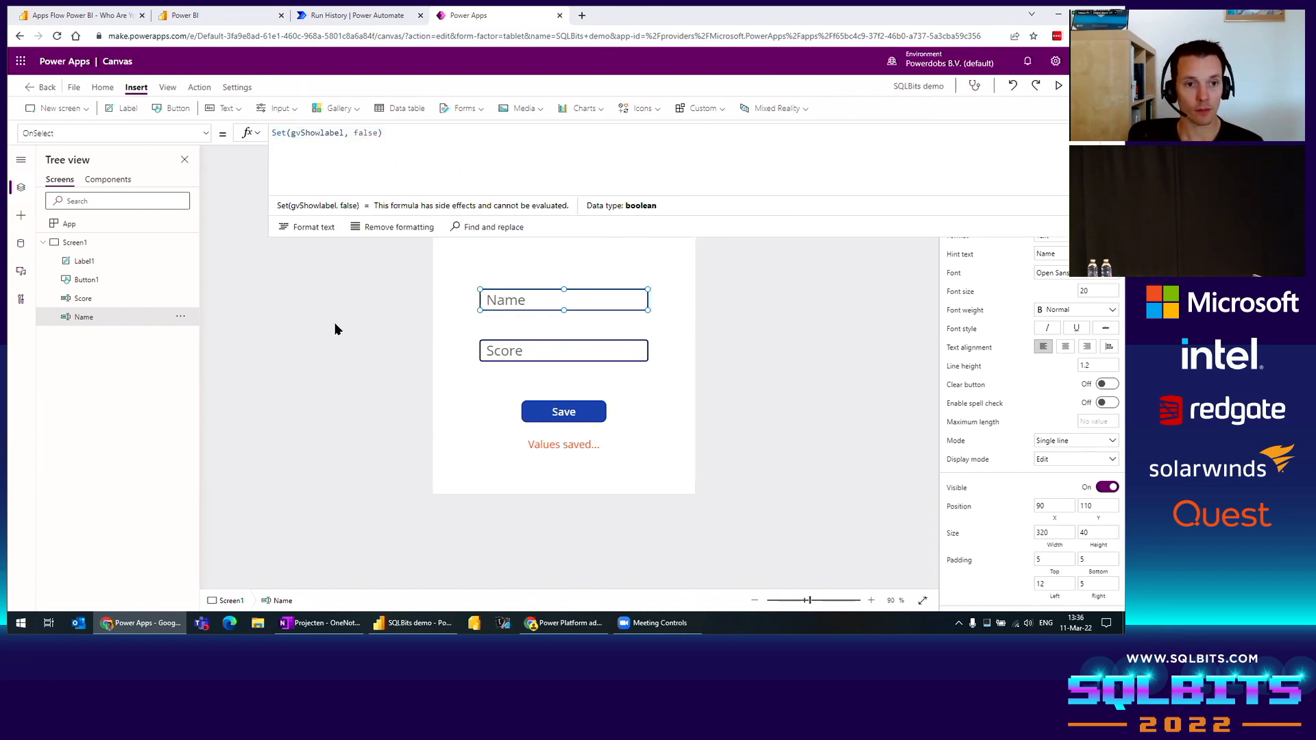
pyautogui.click(419, 323)
pyautogui.click(509, 342)
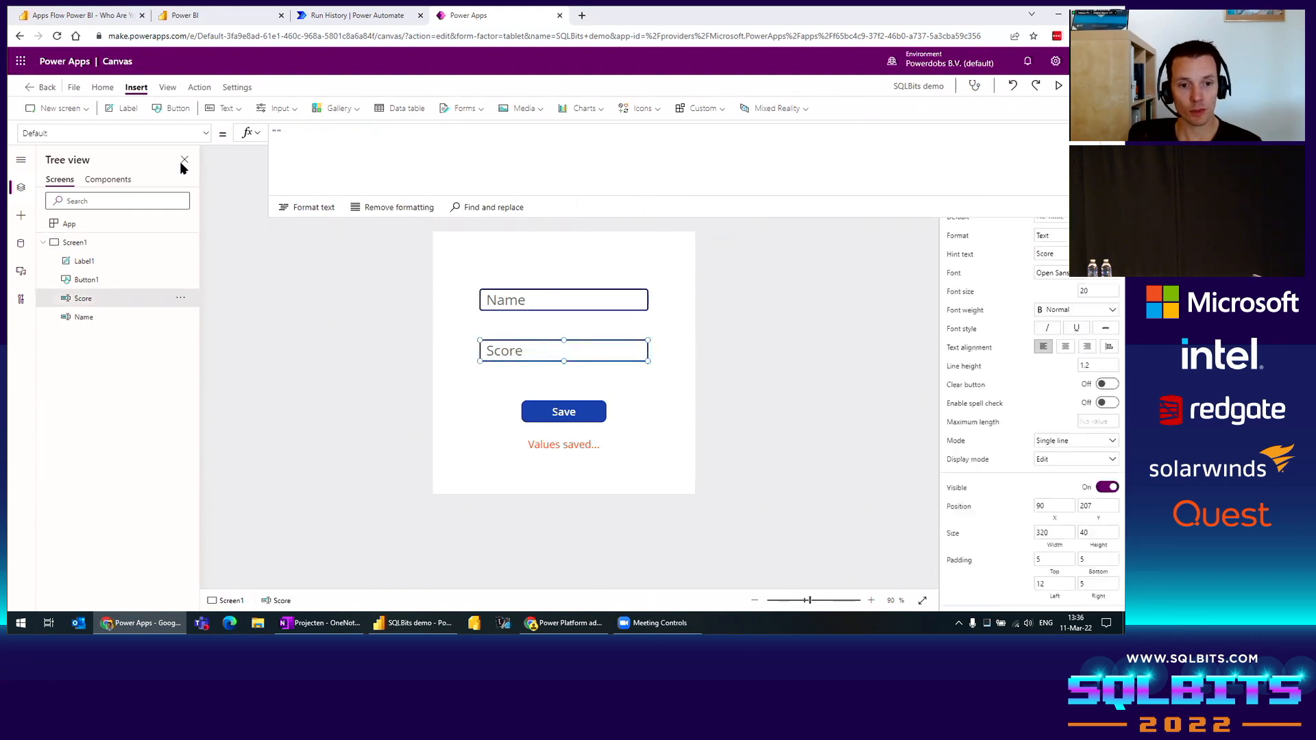
pyautogui.click(206, 133)
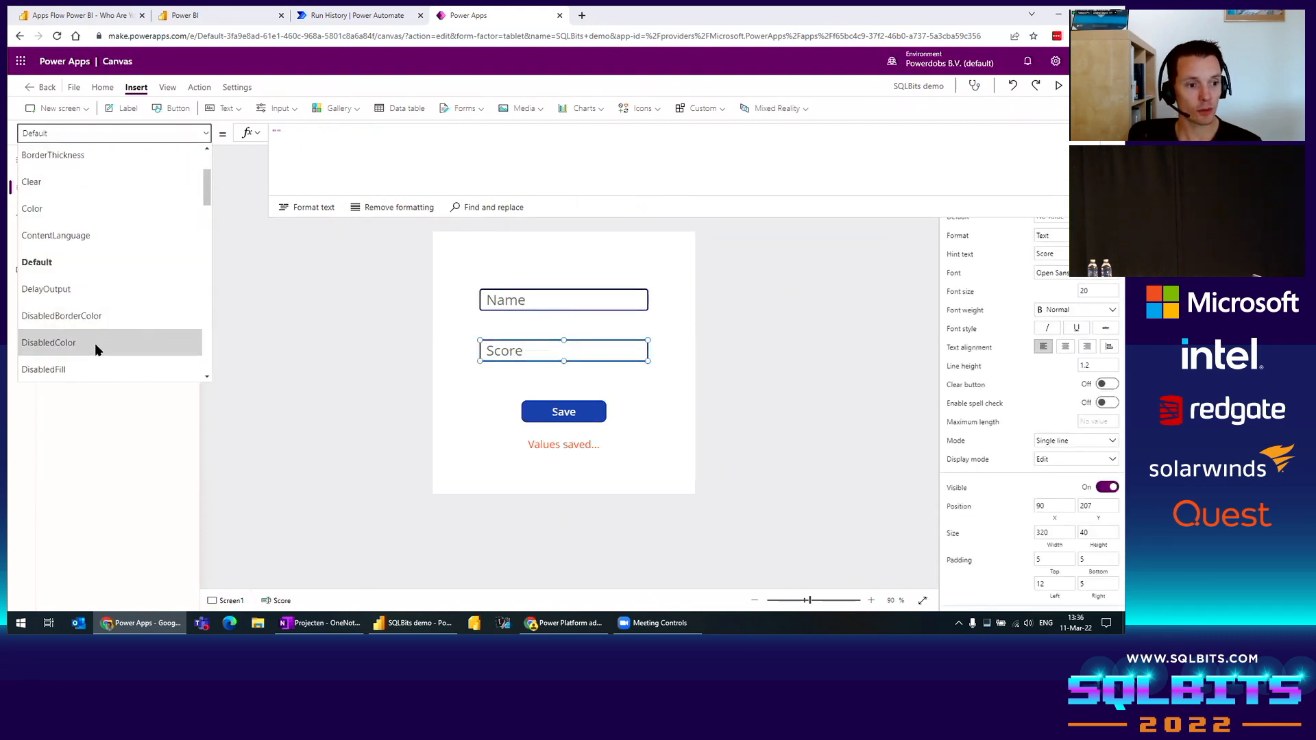
pyautogui.scroll(-8, 96, 340)
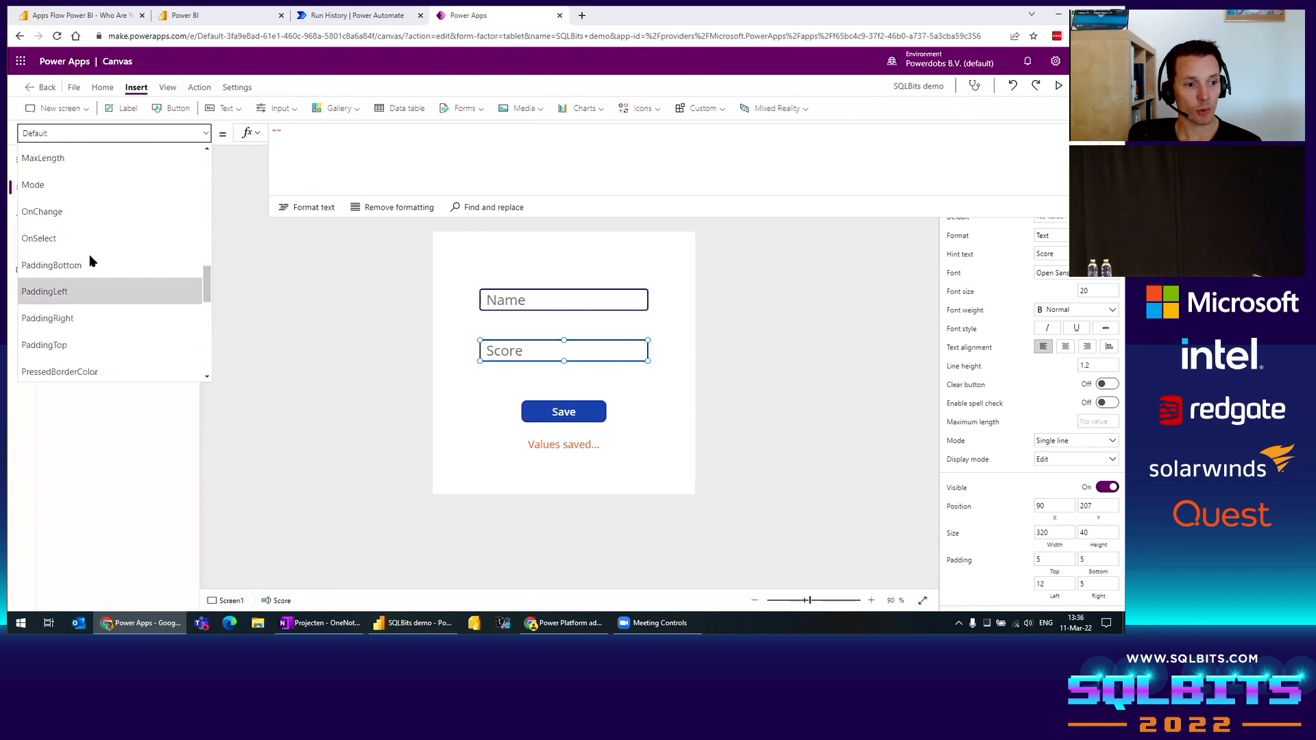
pyautogui.click(175, 238)
pyautogui.click(408, 167)
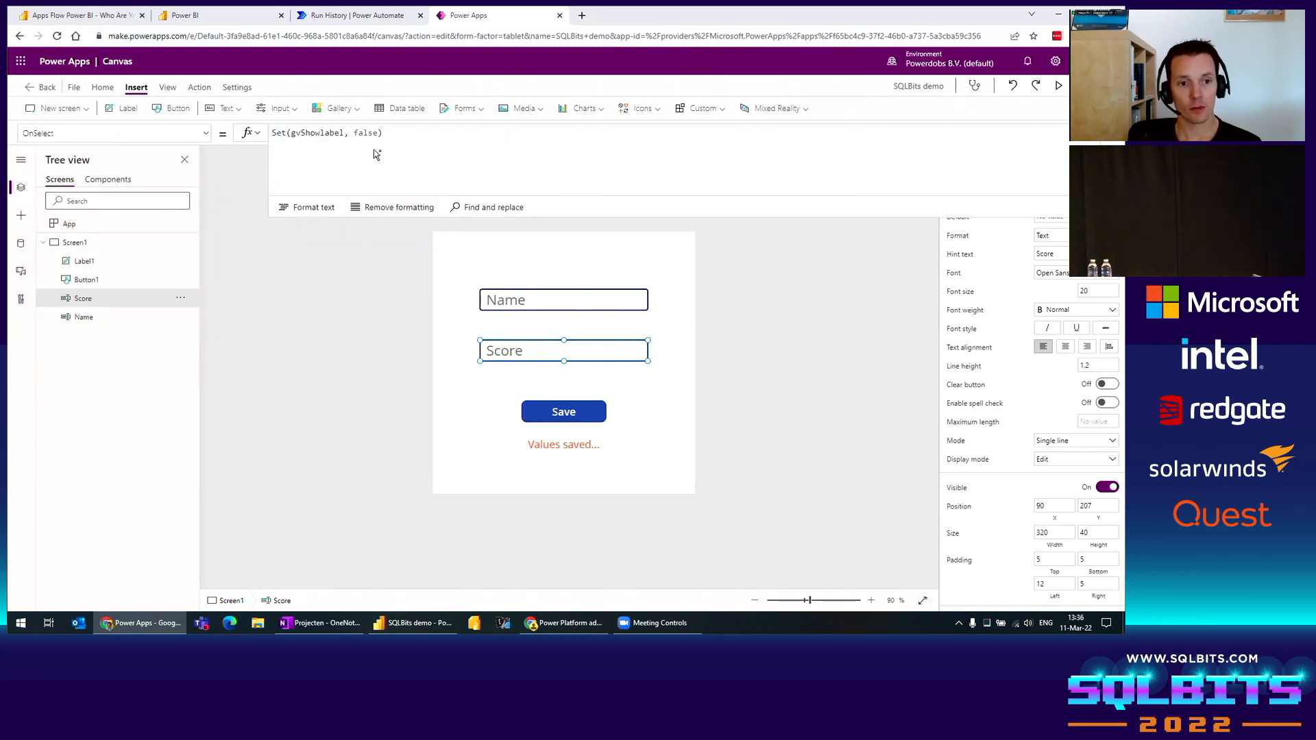
# Step: Preview the app and save a test entry with a first name and score 5
pyautogui.click(597, 410)
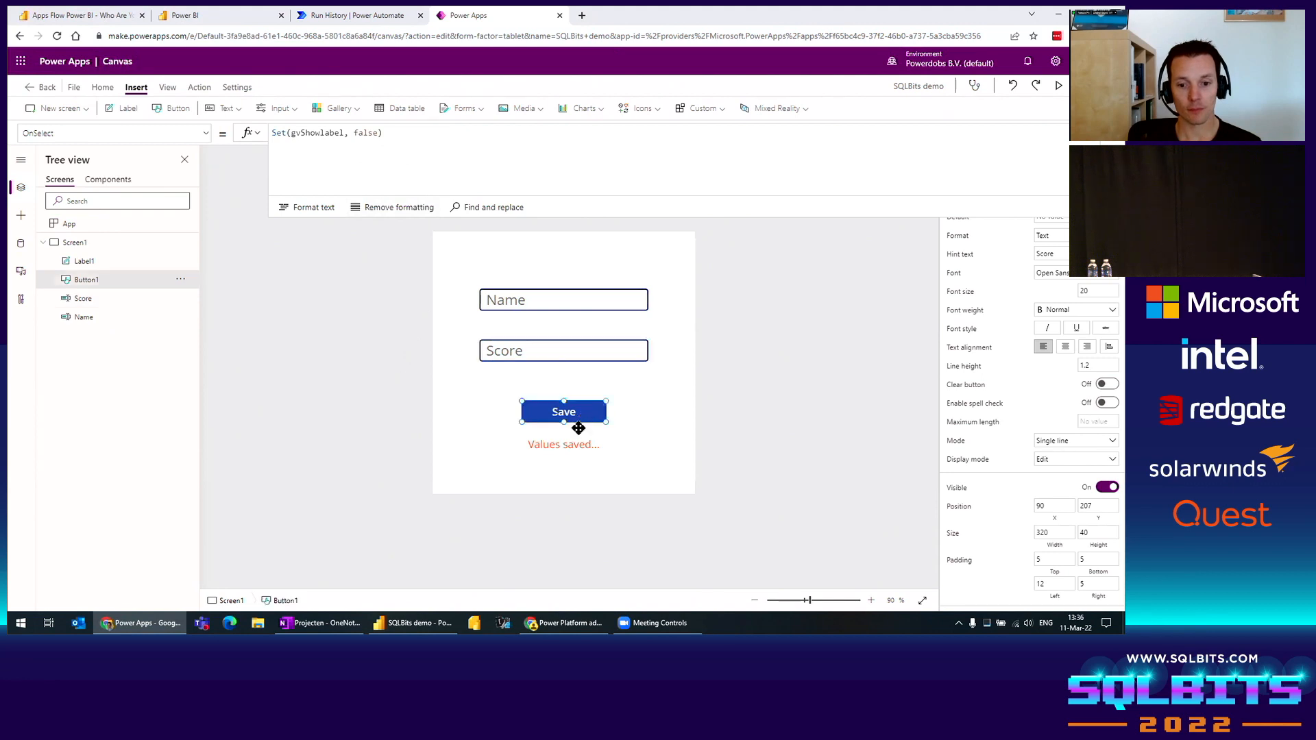
pyautogui.click(532, 444)
pyautogui.click(689, 405)
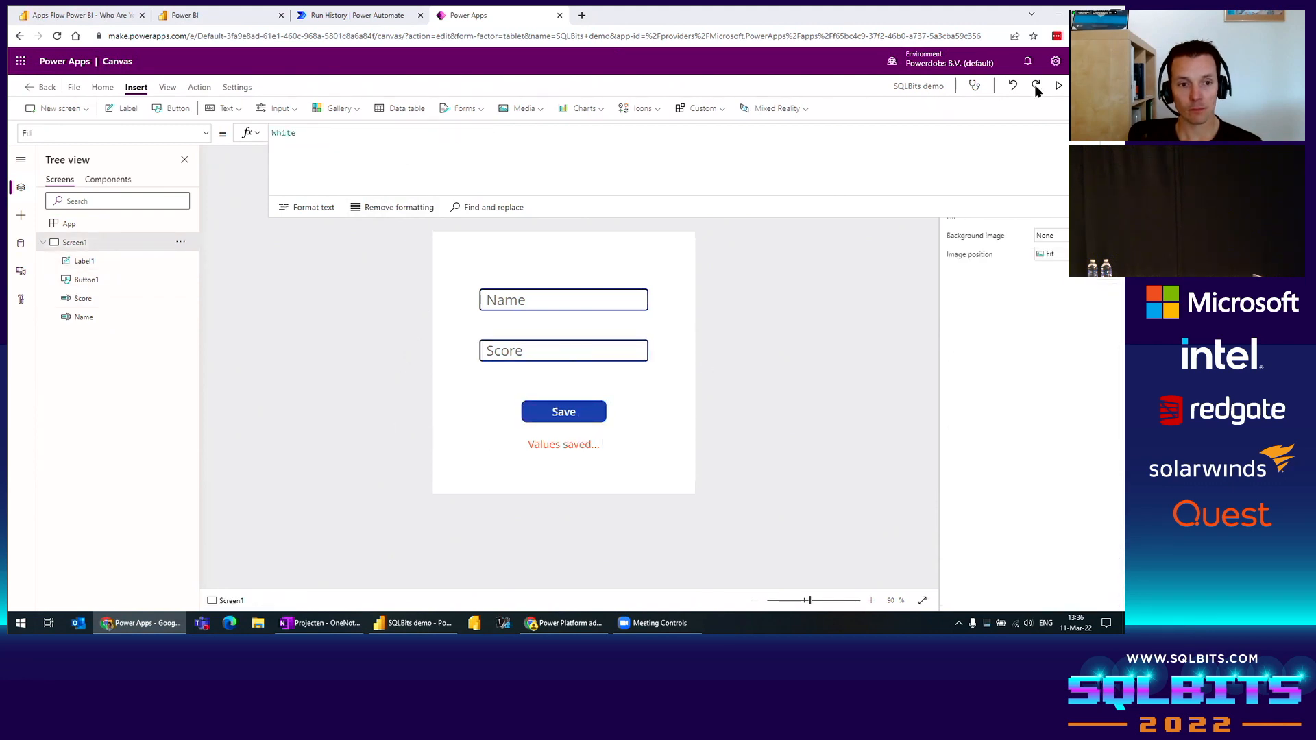
pyautogui.press('F5')
pyautogui.click(509, 215)
pyautogui.write('Ben')
pyautogui.press('Tab')
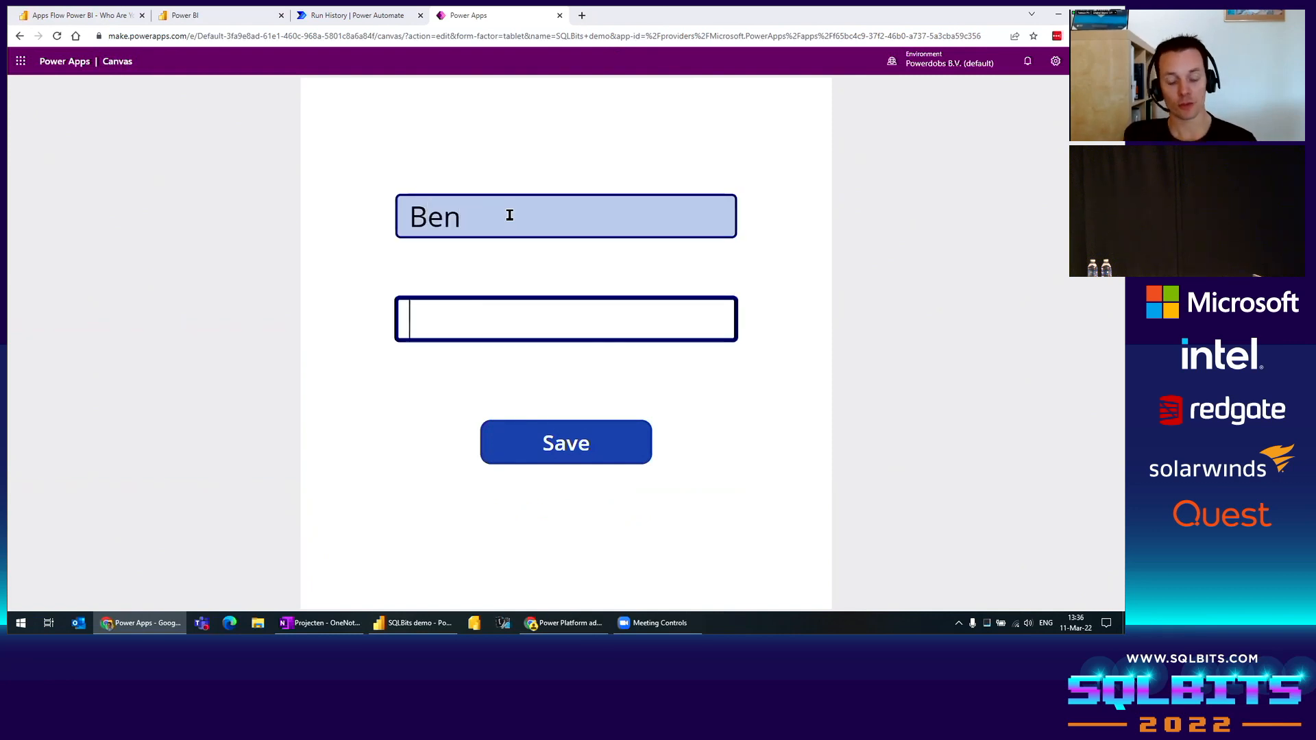
pyautogui.write('5')
pyautogui.click(567, 451)
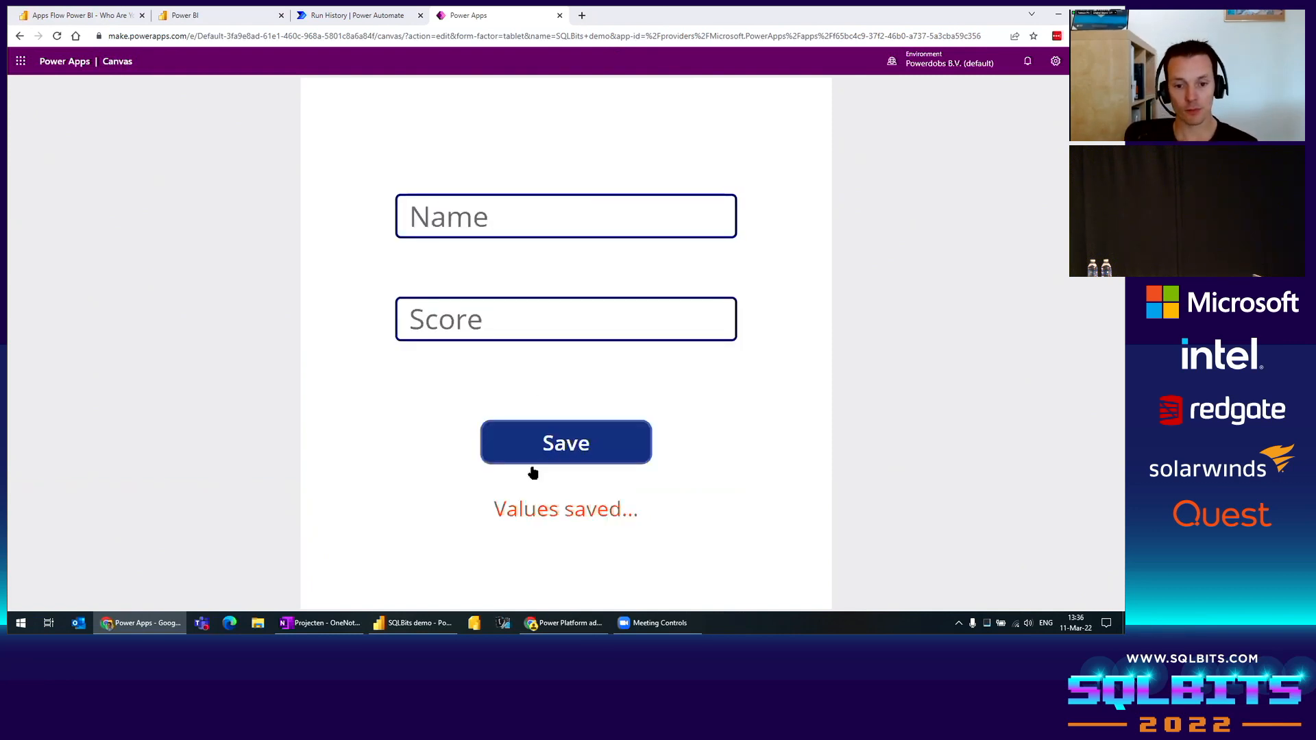
# Step: Test hiding the message from both input fields, saving another entry with a first name and score 1 in between, and close the preview
pyautogui.click(480, 218)
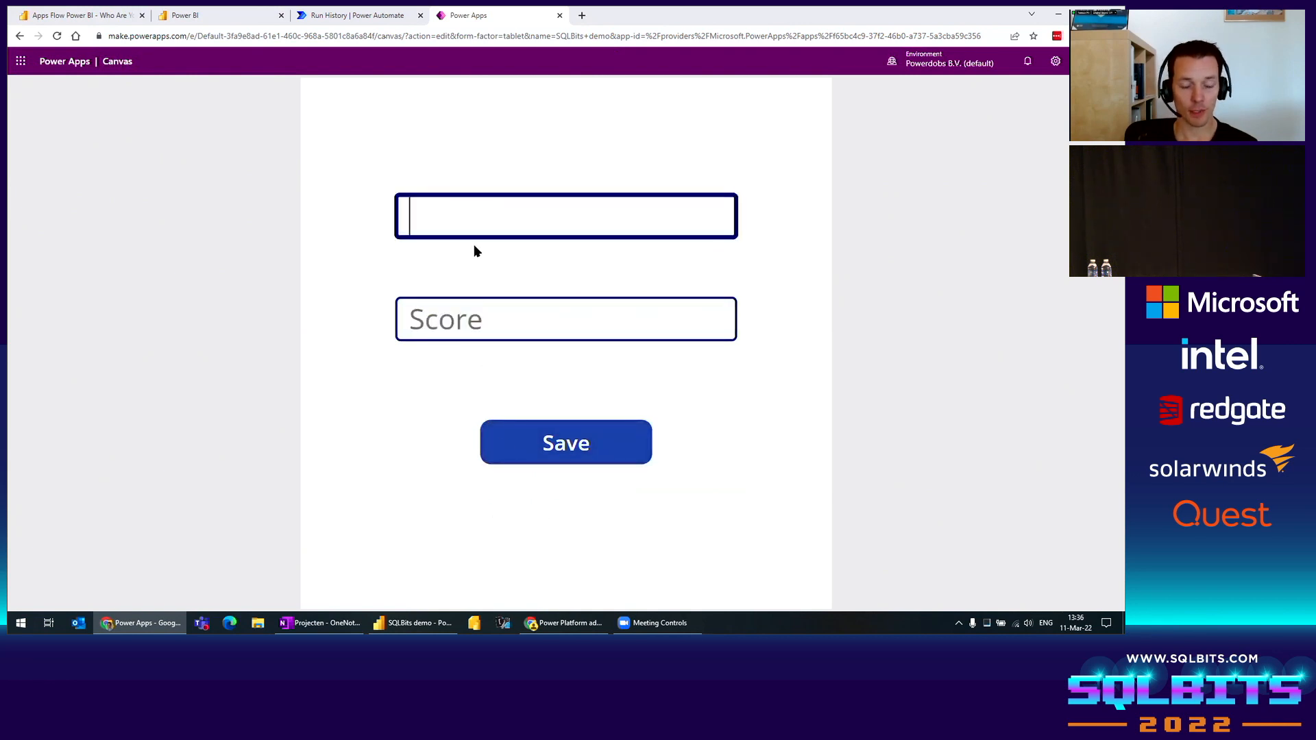
pyautogui.write('Nicky')
pyautogui.press('Tab')
pyautogui.write('1')
pyautogui.click(583, 447)
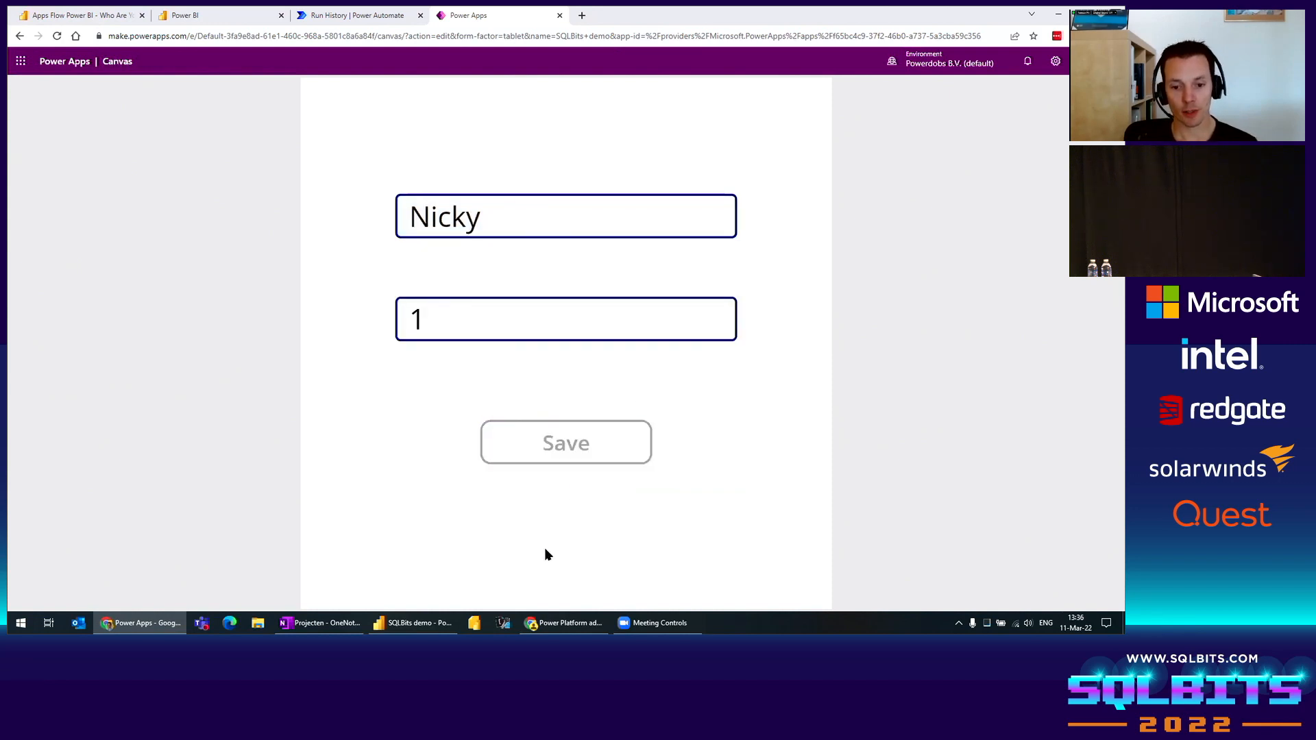
pyautogui.click(452, 321)
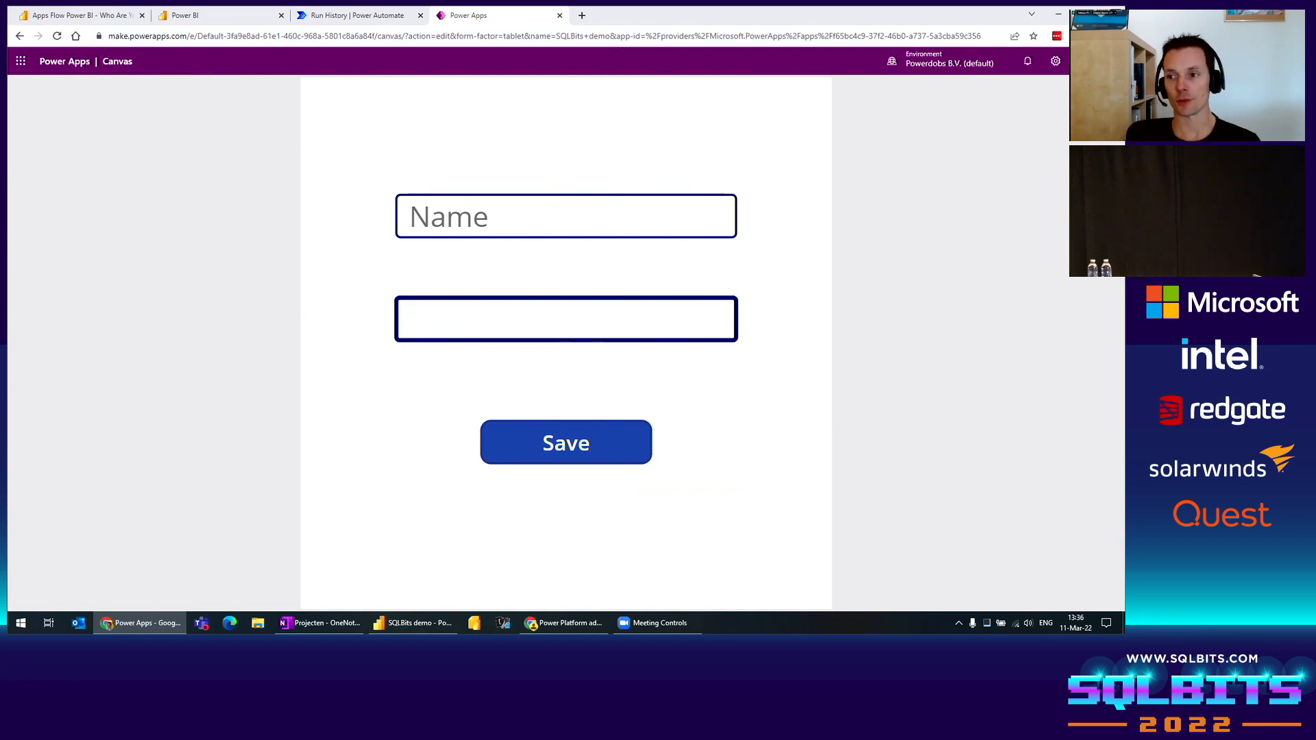
pyautogui.press('Escape')
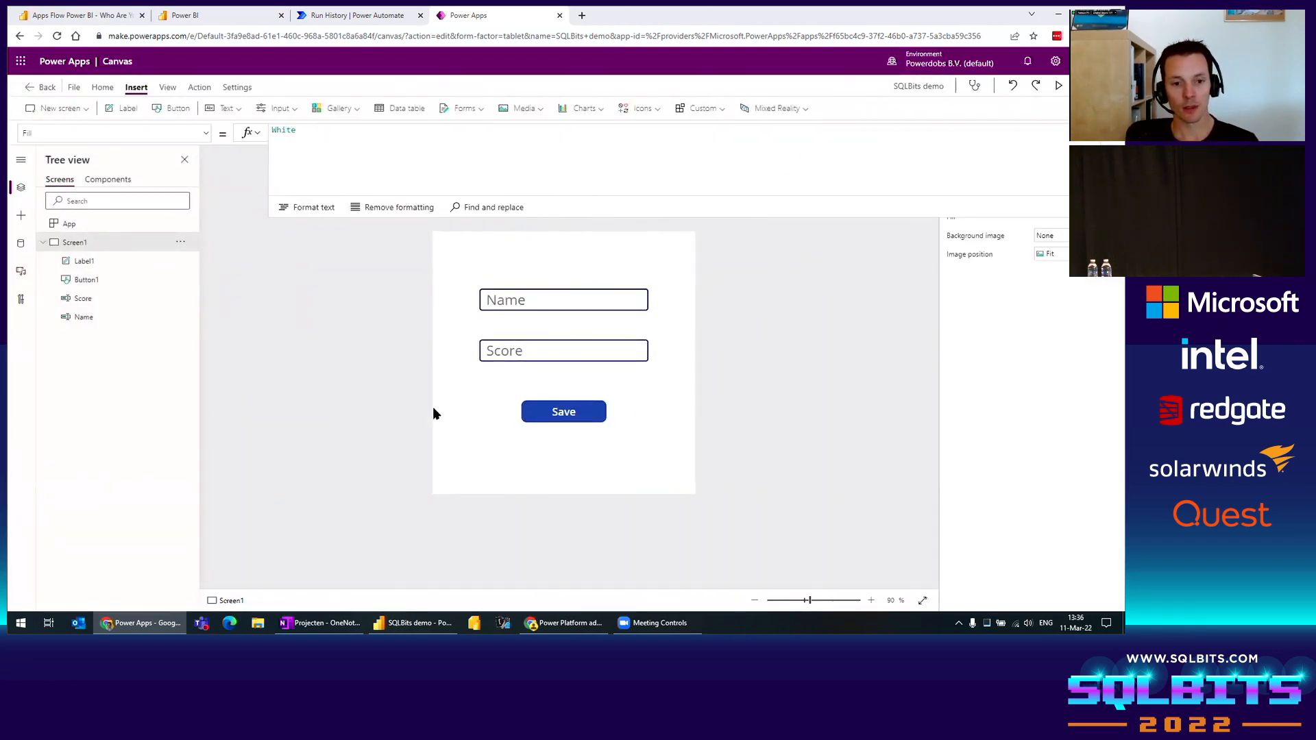
# Step: Set the background image of Screen1 to Elf.png from the 20220311 SQLBits folder
pyautogui.rightClick(472, 388)
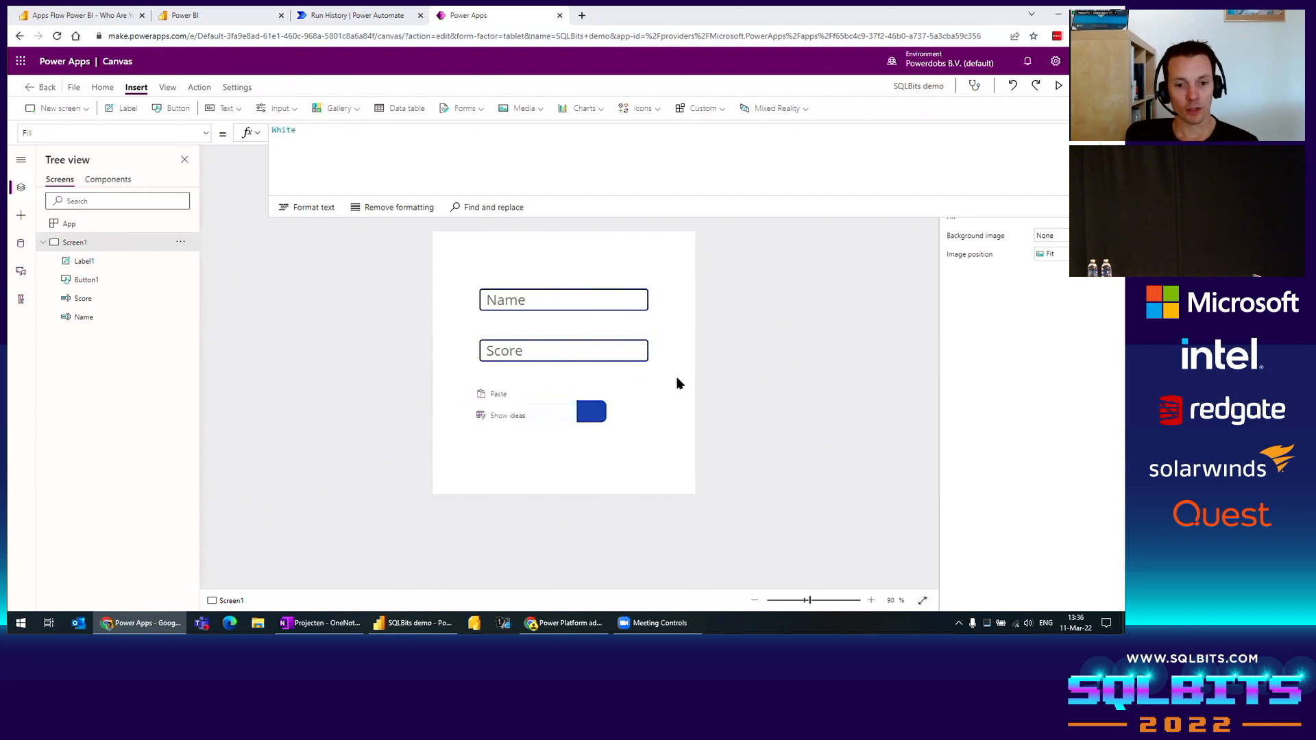
pyautogui.click(934, 289)
pyautogui.click(1112, 133)
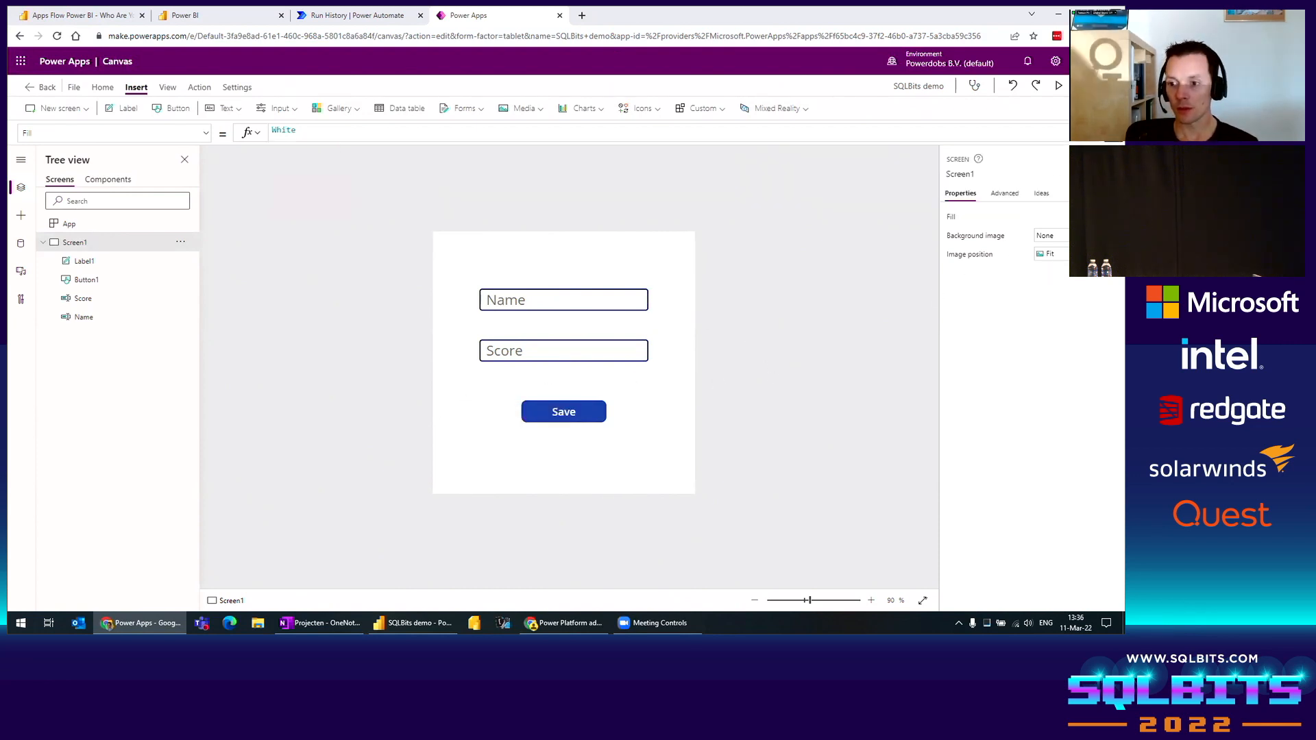
pyautogui.click(1064, 237)
pyautogui.click(952, 344)
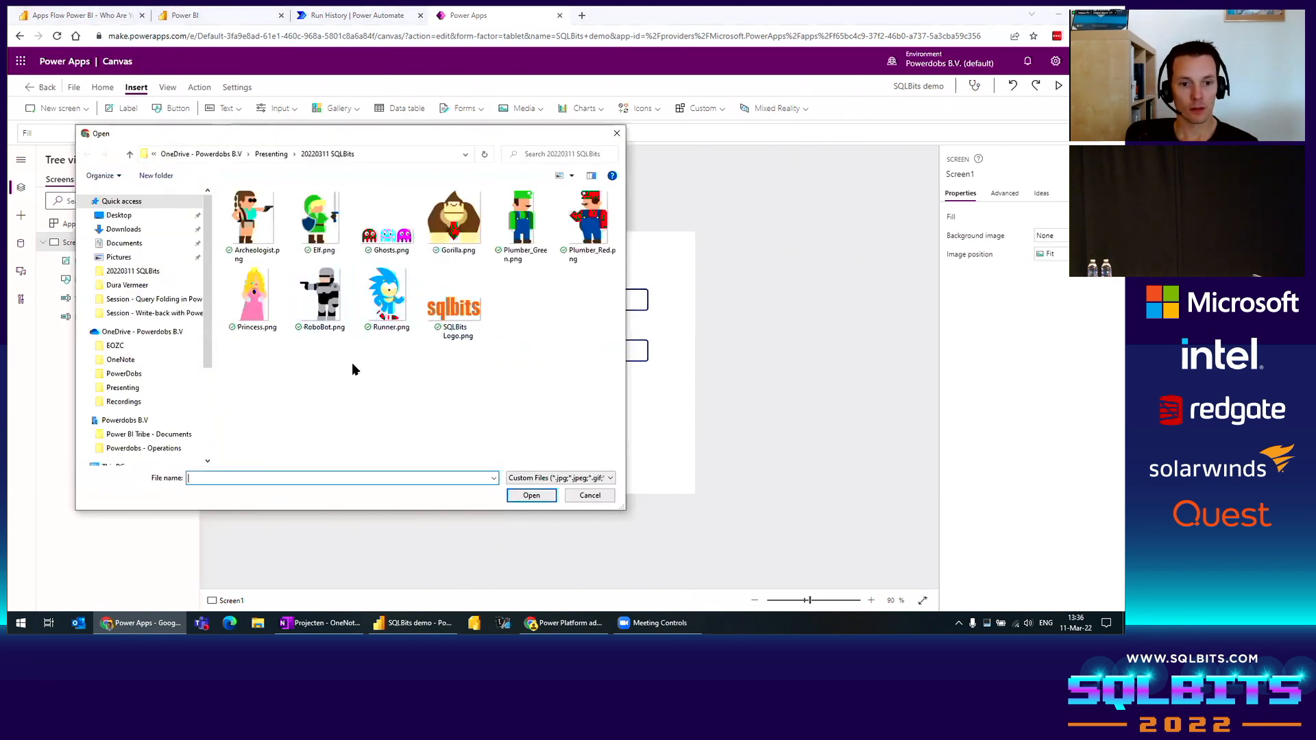
pyautogui.doubleClick(320, 221)
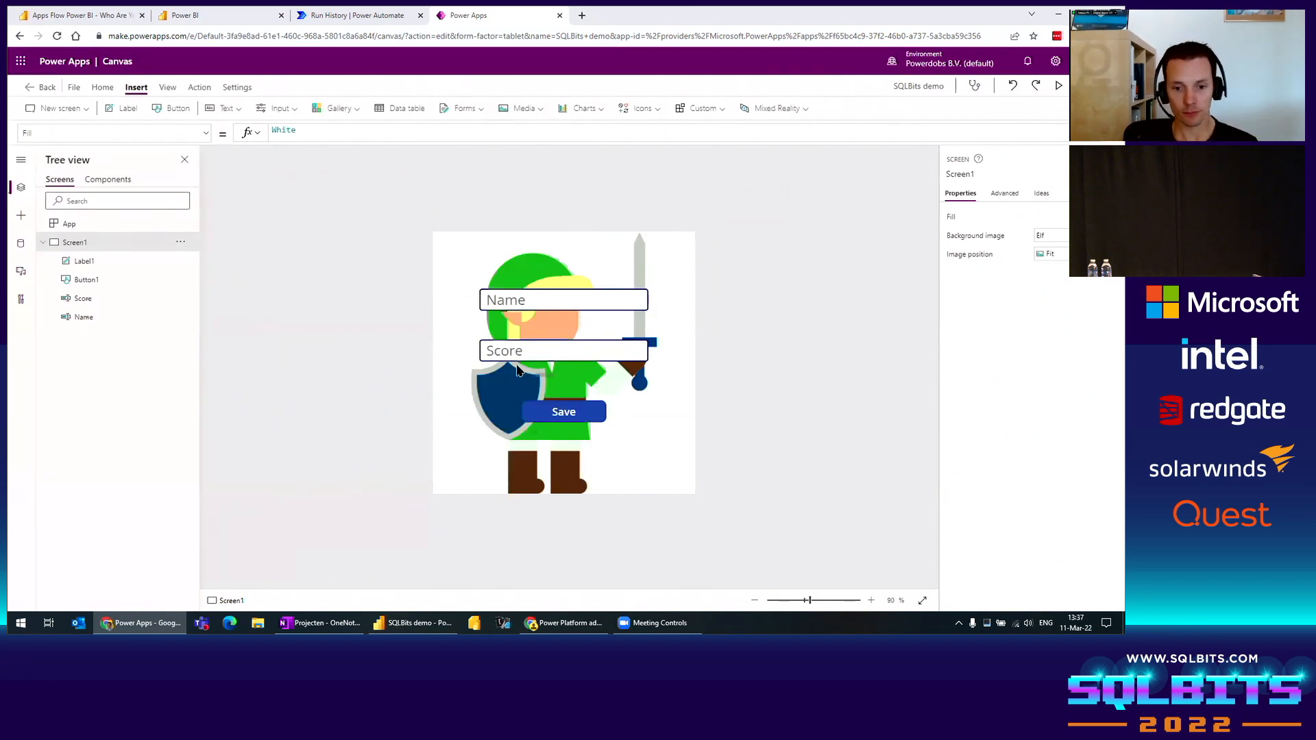
# Step: Shift the Name input, Score input and Save button slightly up and left, placing Score at X 55, Y 194 and the button at X 120, Y 310
pyautogui.moveTo(588, 297)
pyautogui.mouseDown()
pyautogui.moveTo(579, 279)
pyautogui.moveTo(575, 290)
pyautogui.mouseUp()
pyautogui.moveTo(588, 350); pyautogui.dragTo(570, 344)
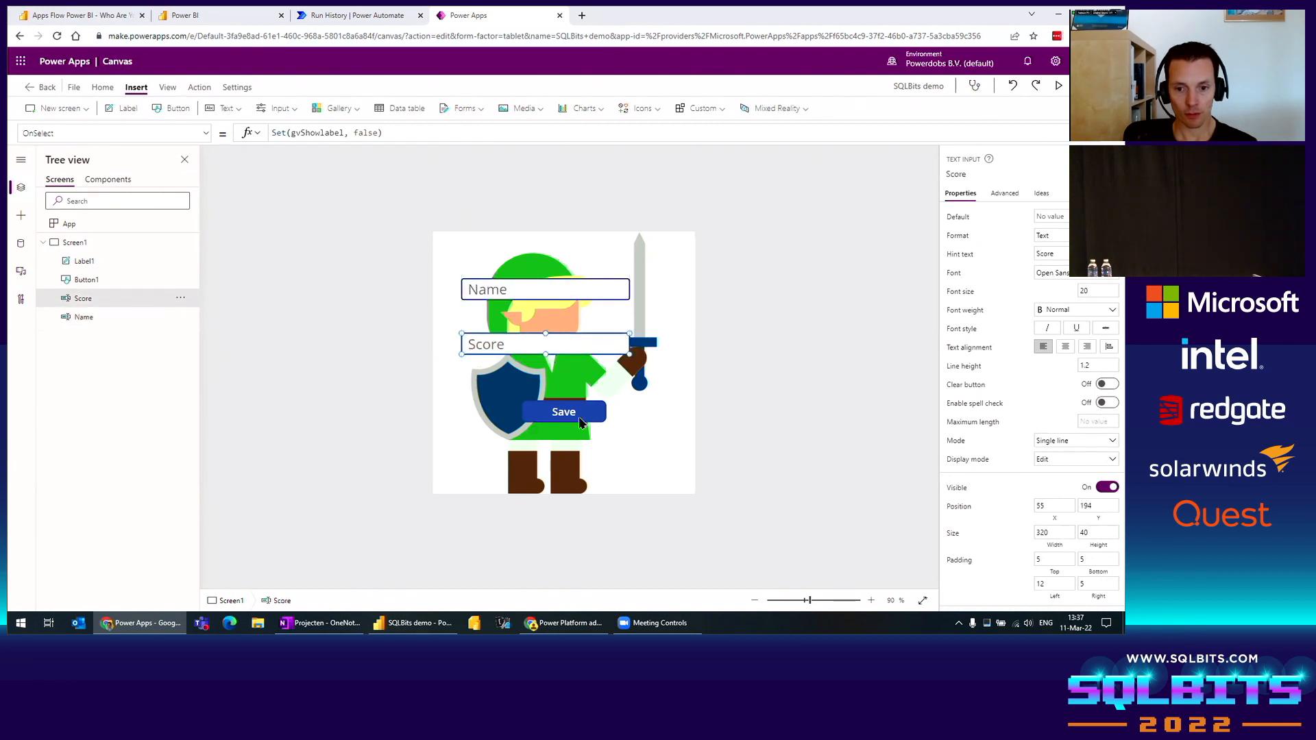
pyautogui.moveTo(574, 416); pyautogui.dragTo(549, 410)
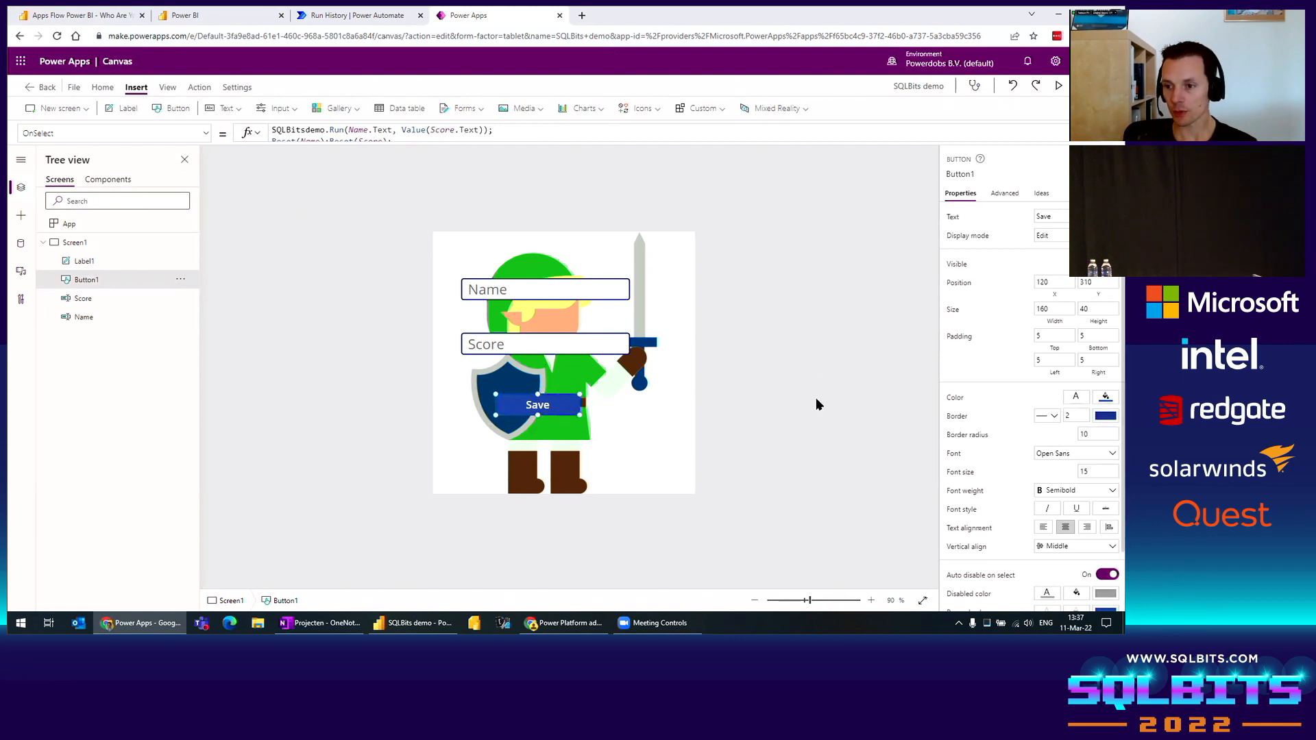
# Step: Change the Save button's fill colour to yellow, RGBA(255, 255, 0, 1)
pyautogui.click(1105, 416)
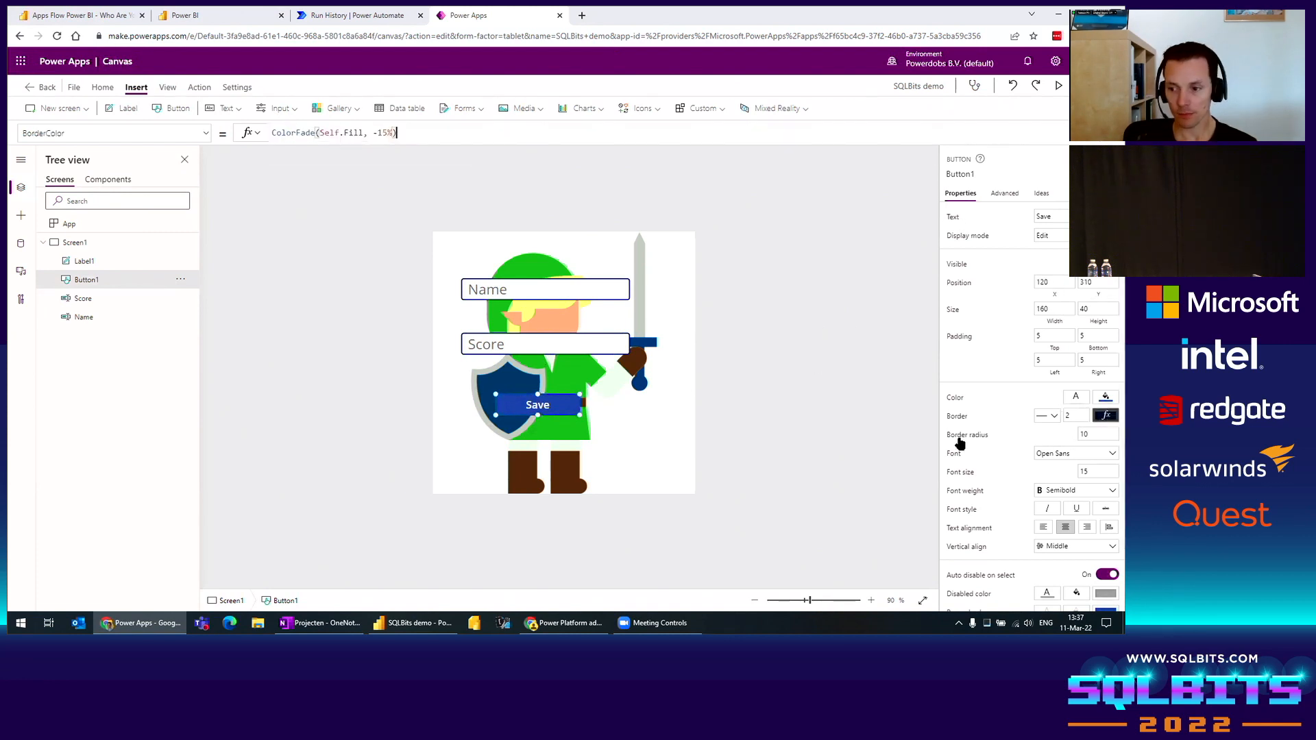
pyautogui.click(1105, 414)
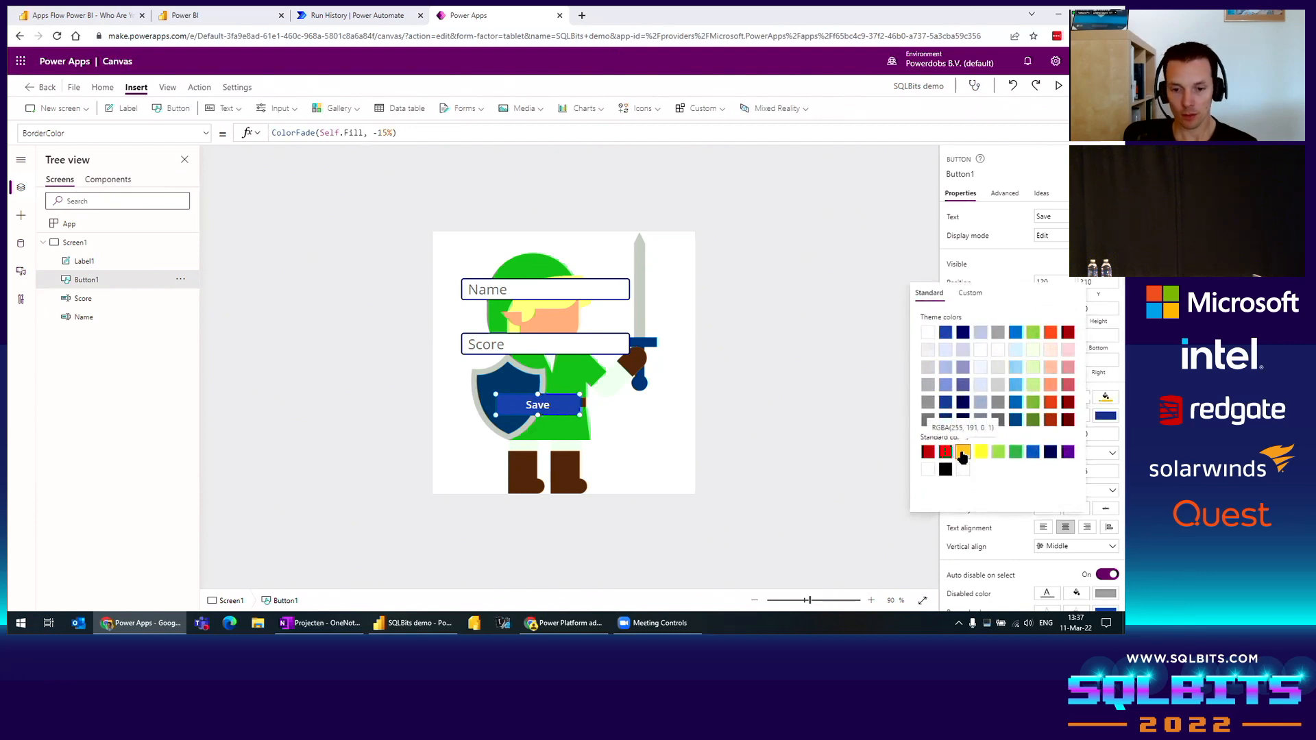
pyautogui.click(962, 454)
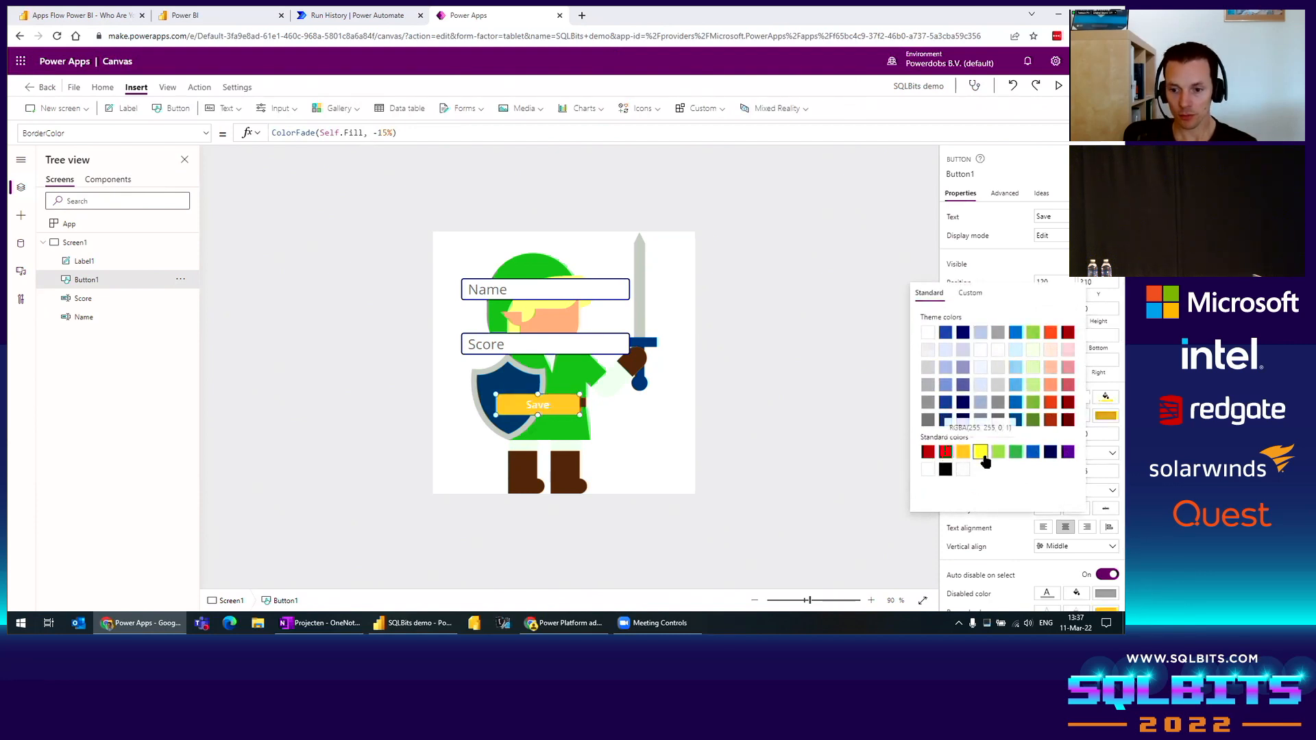
pyautogui.click(986, 458)
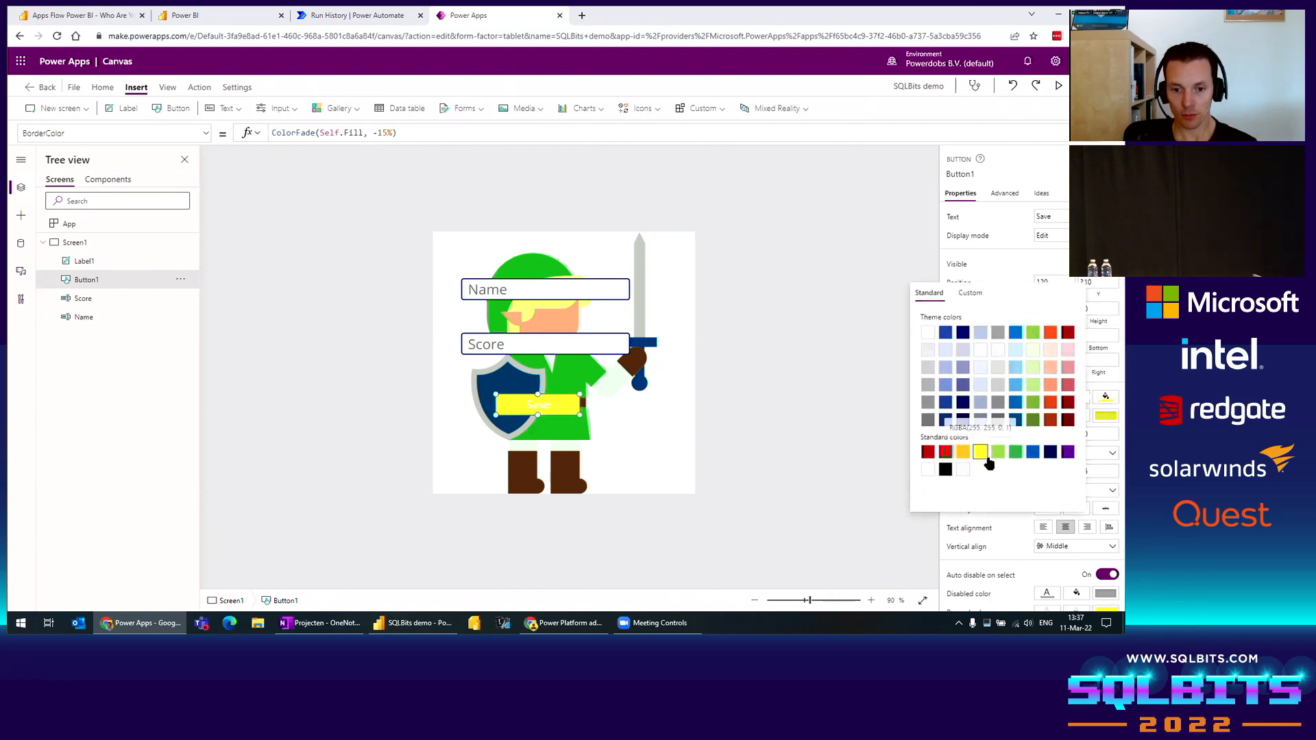
# Step: Change the Save button's fill to the dark navy theme colour and deselect the button
pyautogui.click(1019, 335)
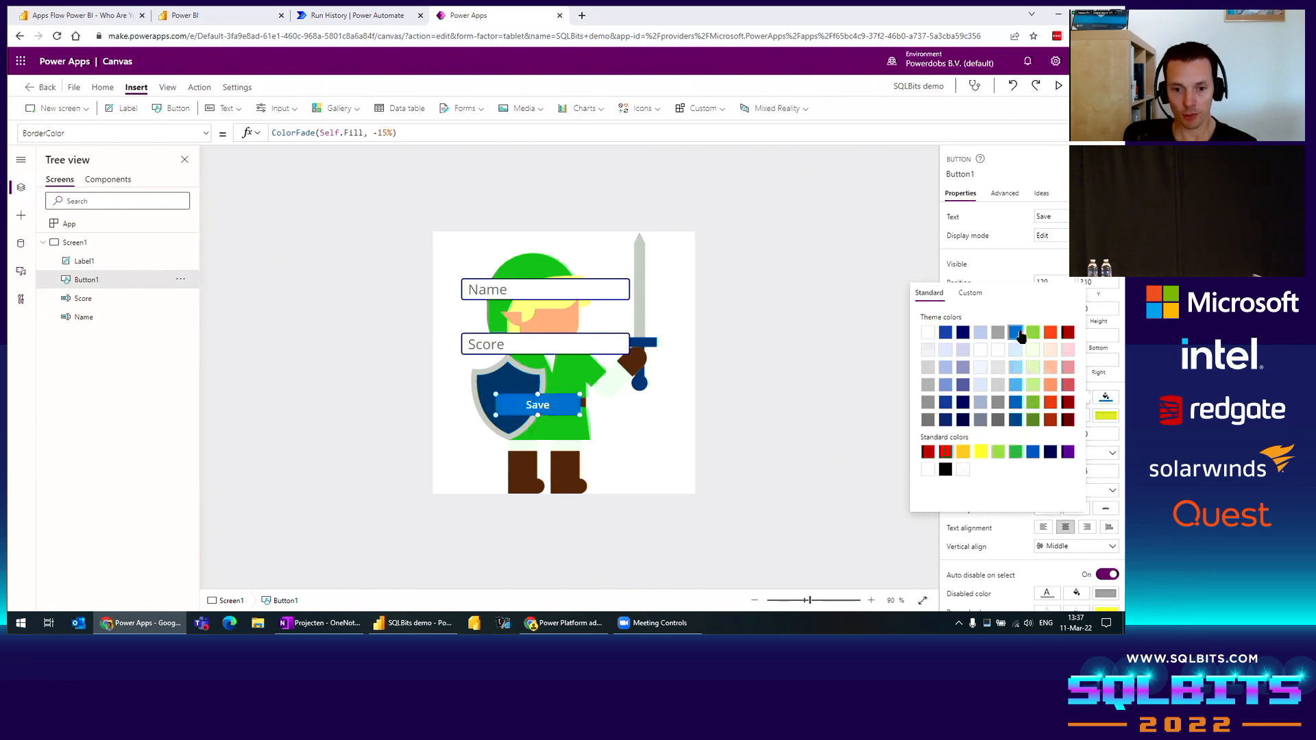
pyautogui.click(963, 333)
pyautogui.click(861, 257)
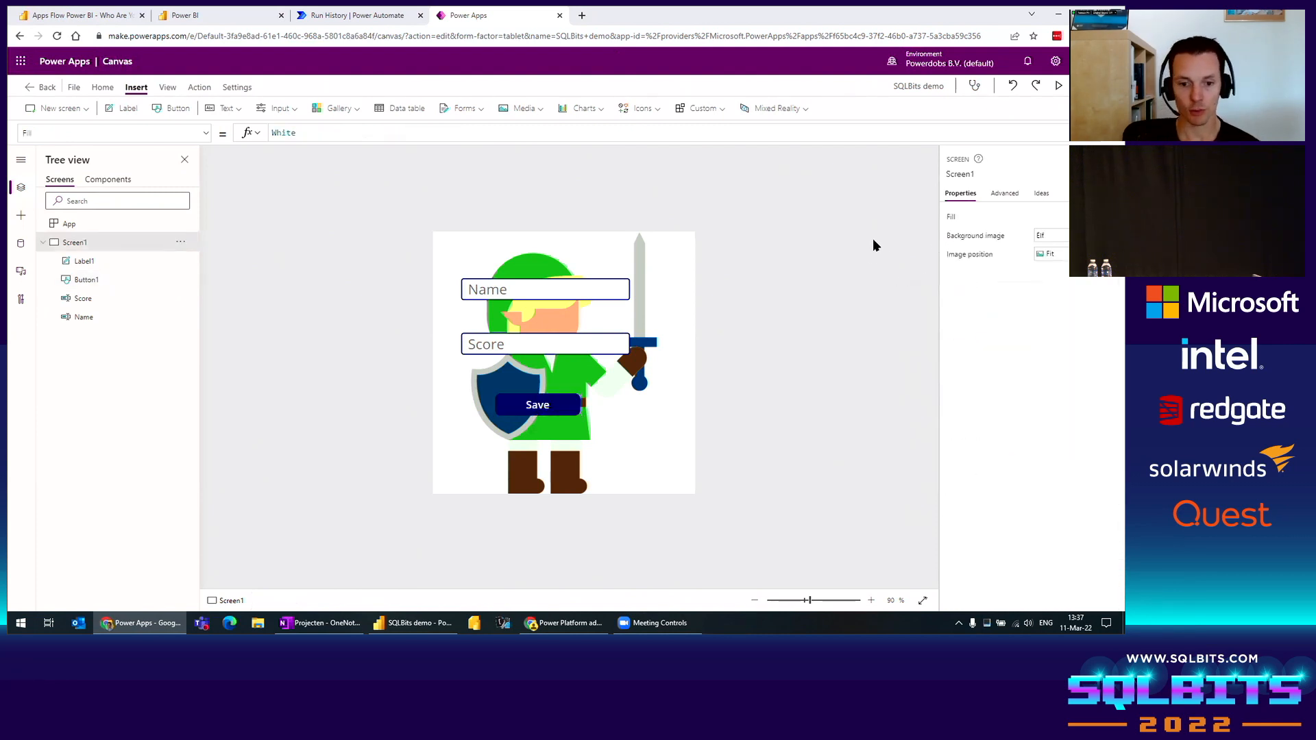
# Step: Move the Save button up to just below the Score input, and the saved-message label beneath it at about X 140, Y 342
pyautogui.moveTo(565, 393)
pyautogui.mouseDown()
pyautogui.moveTo(569, 369)
pyautogui.moveTo(562, 378)
pyautogui.mouseUp()
pyautogui.click(572, 389)
pyautogui.moveTo(452, 482); pyautogui.dragTo(761, 380)
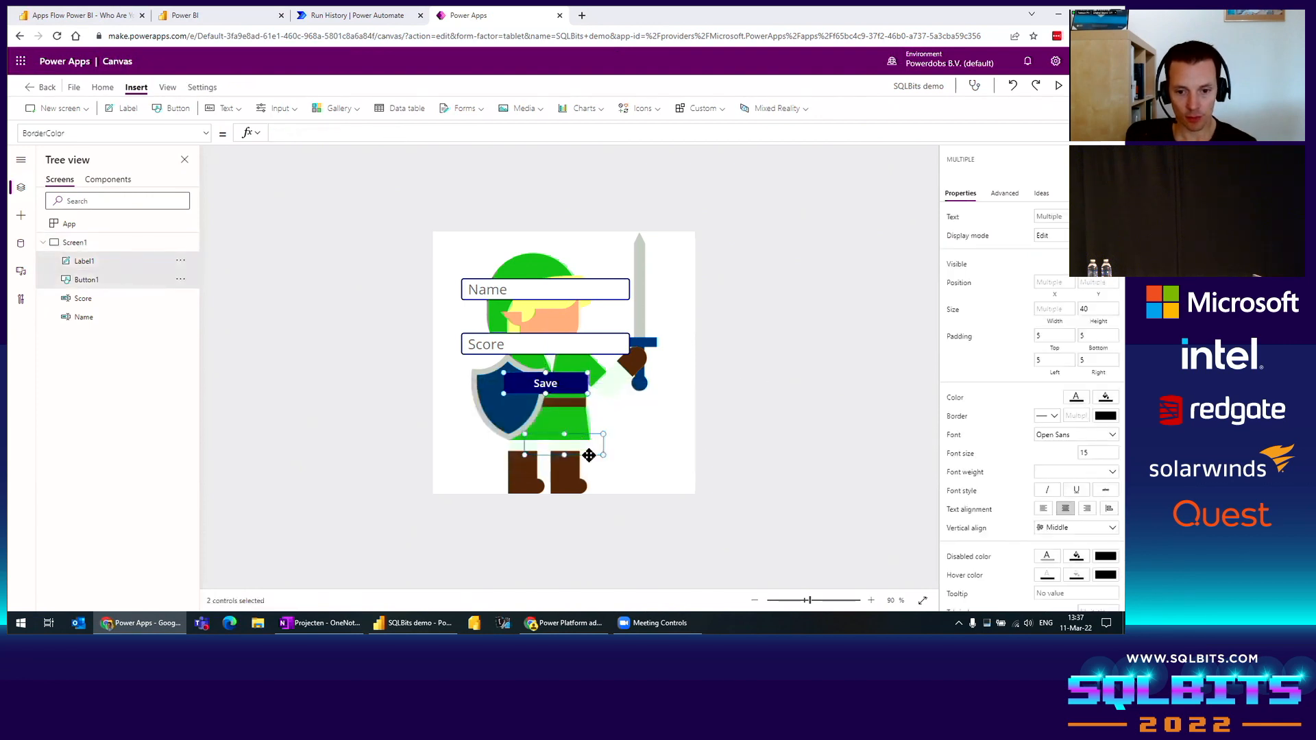
pyautogui.moveTo(584, 444); pyautogui.dragTo(566, 421)
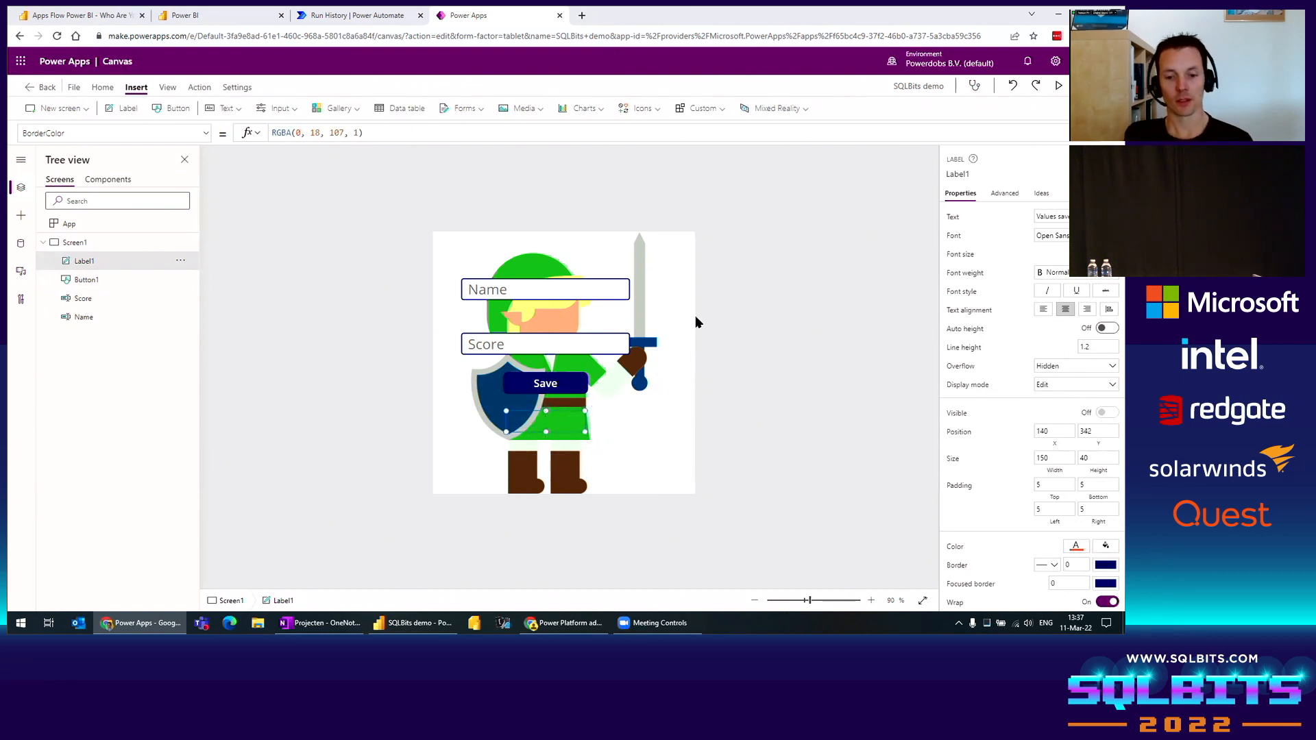
pyautogui.click(774, 430)
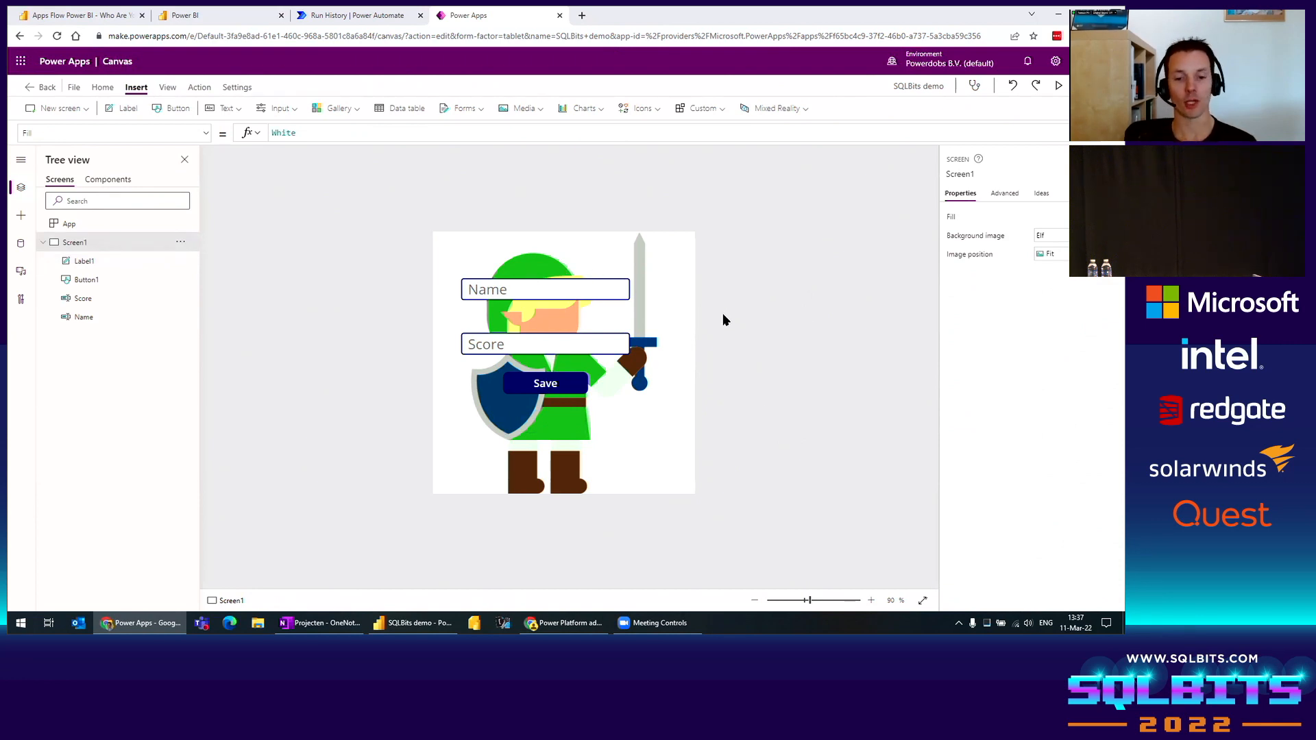
# Step: Save the SQLBits demo app, publish this version and return to the canvas
pyautogui.click(73, 87)
pyautogui.click(141, 245)
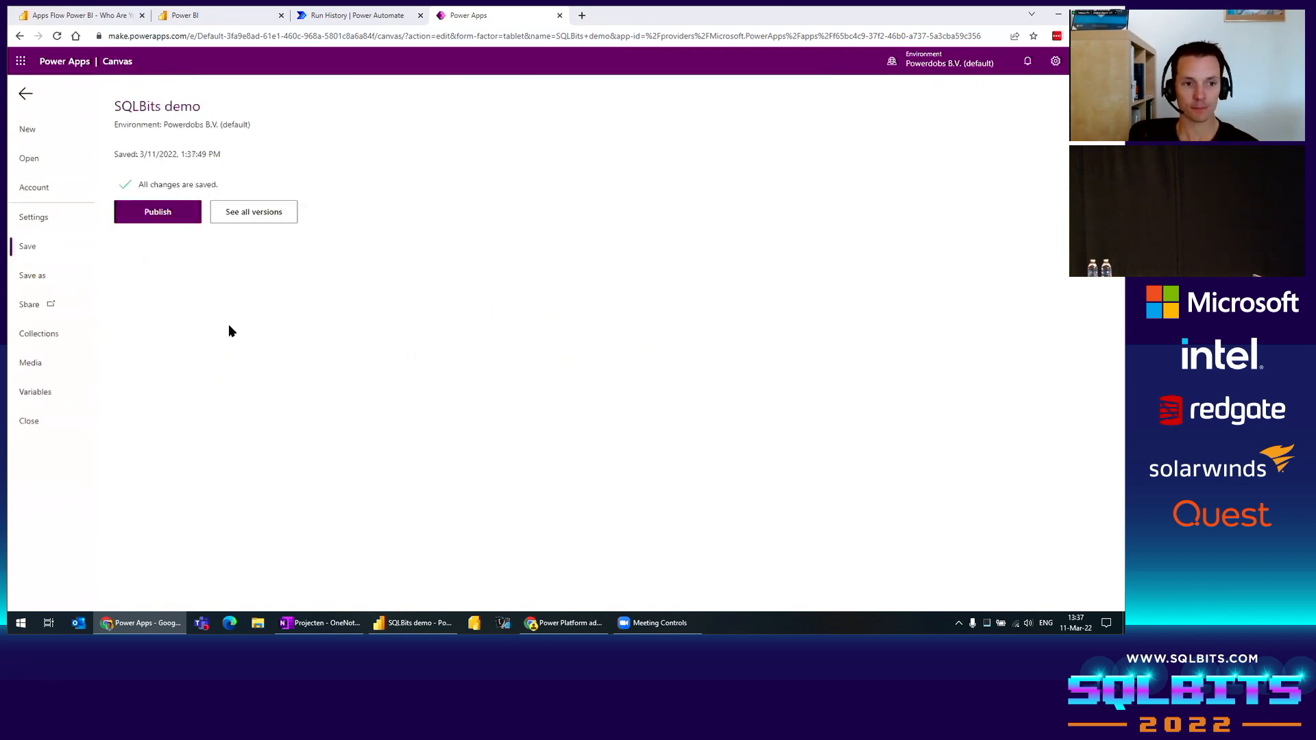
pyautogui.click(168, 217)
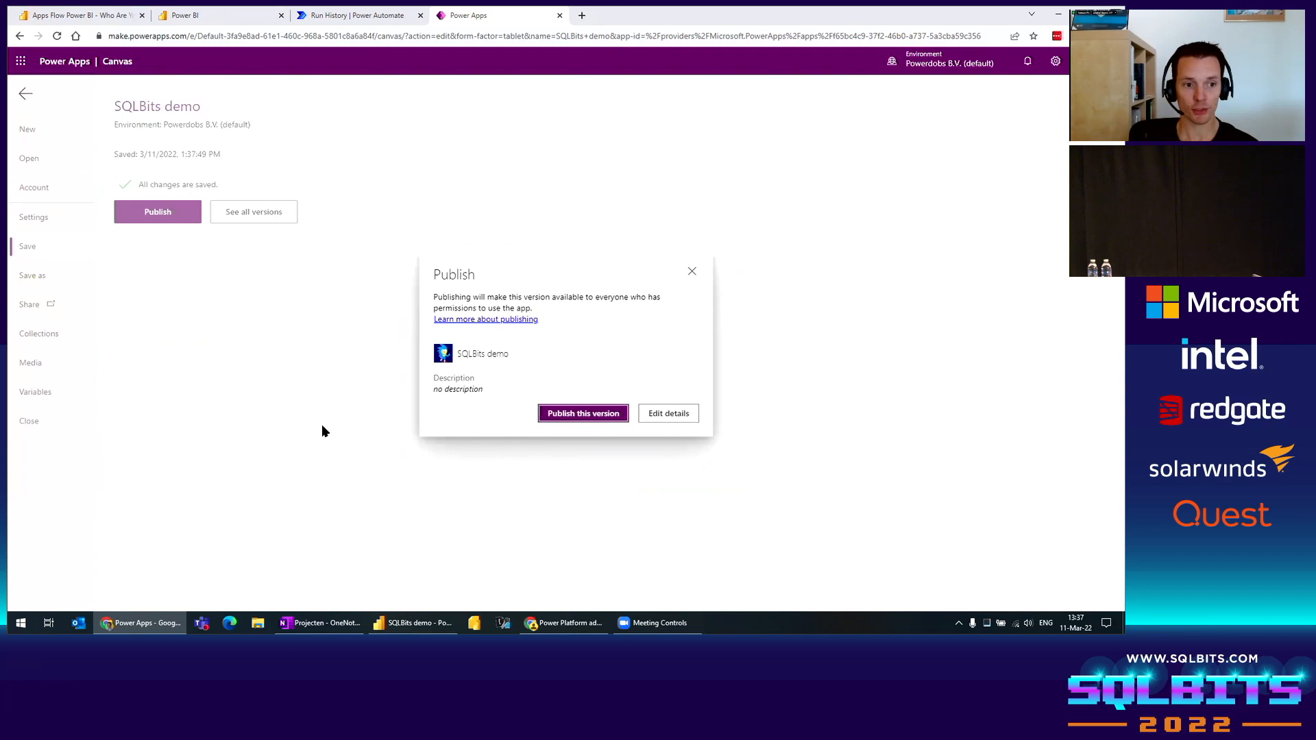
pyautogui.click(572, 417)
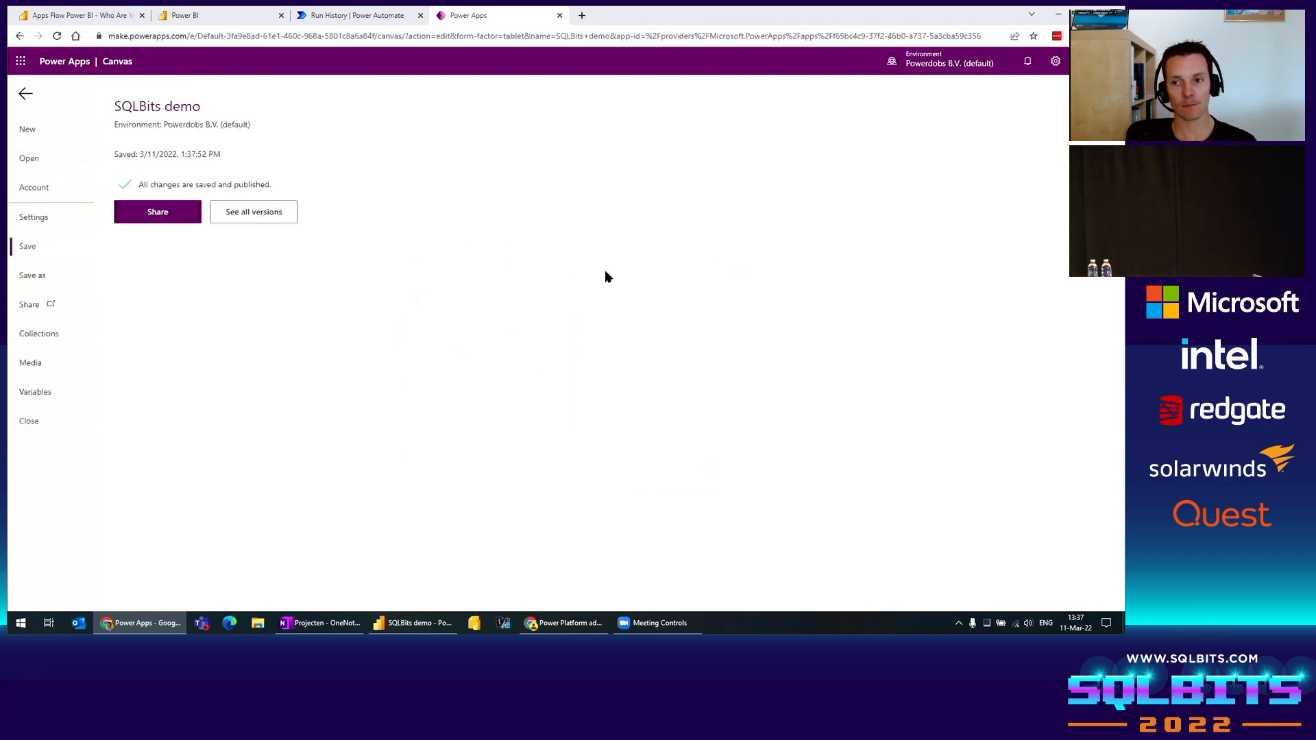
pyautogui.click(26, 93)
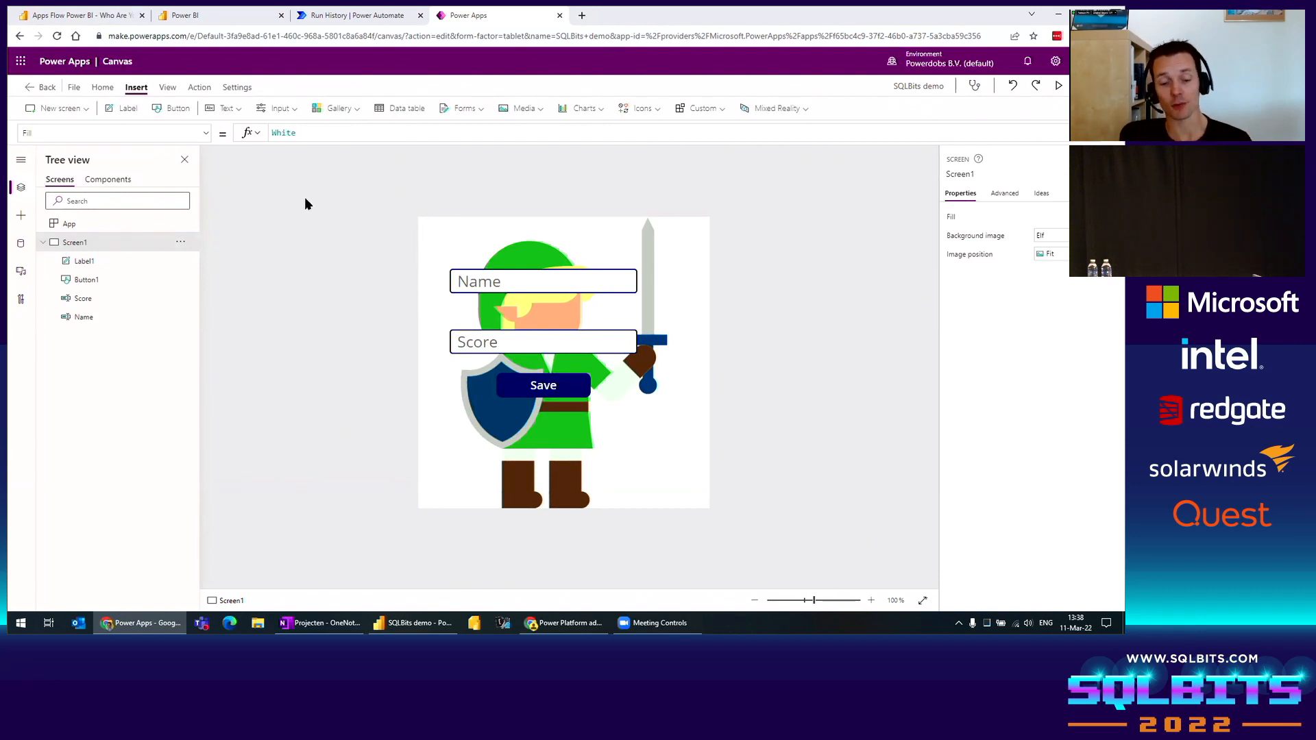
# Step: Switch to Power BI Desktop, move the table visual to the report page's right edge and stretch it taller upwards
pyautogui.click(414, 629)
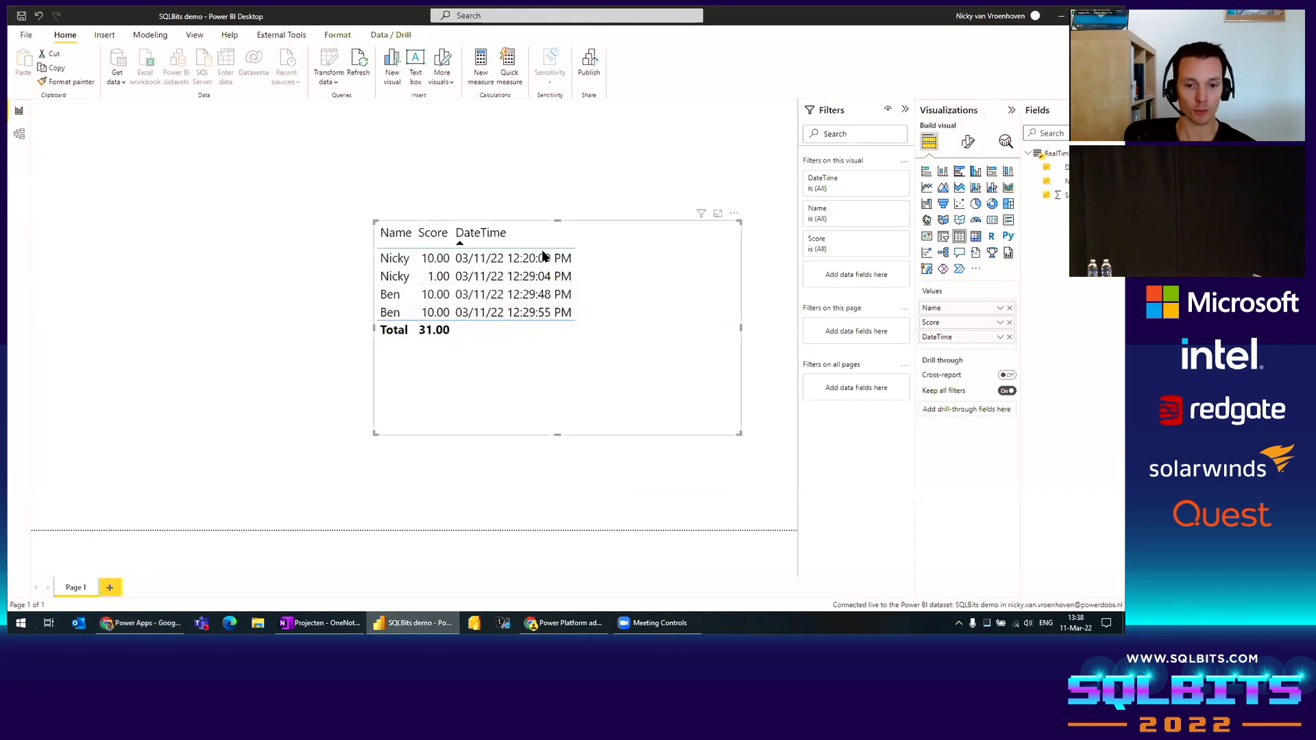
pyautogui.moveTo(680, 382); pyautogui.dragTo(763, 499)
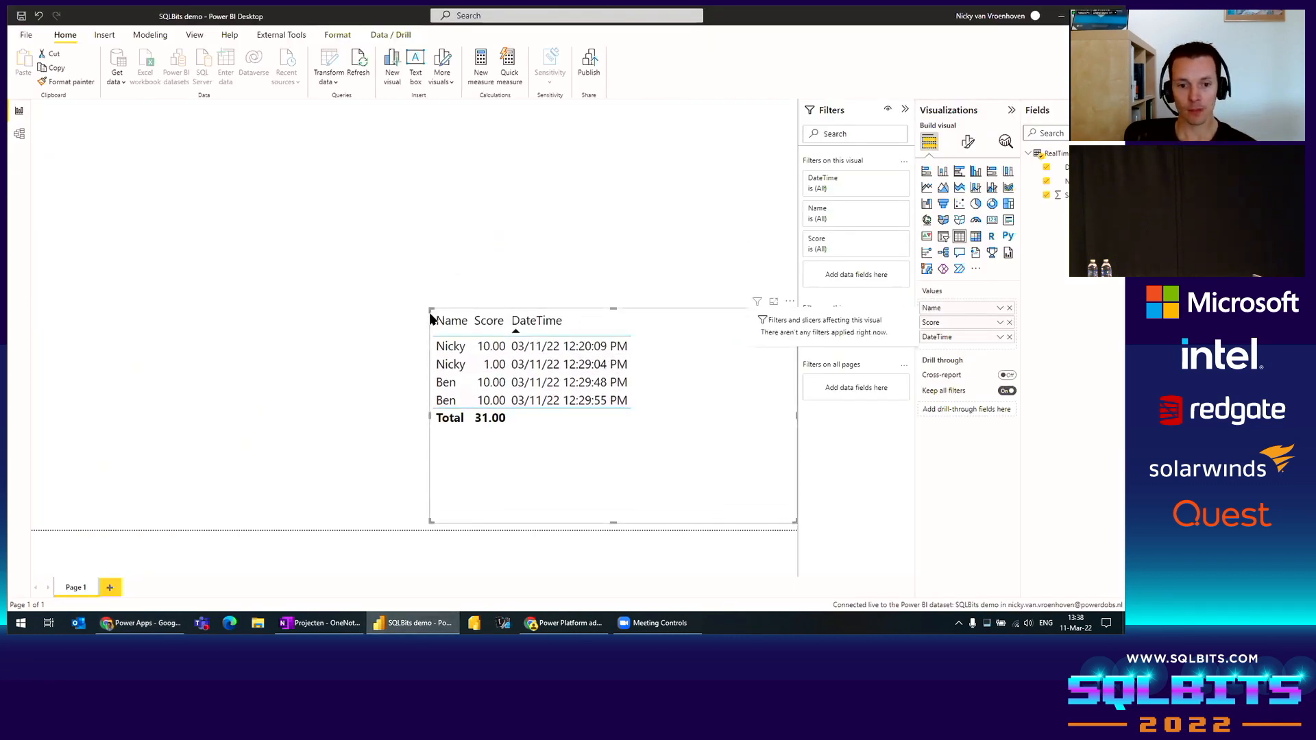
pyautogui.moveTo(431, 310); pyautogui.dragTo(446, 163)
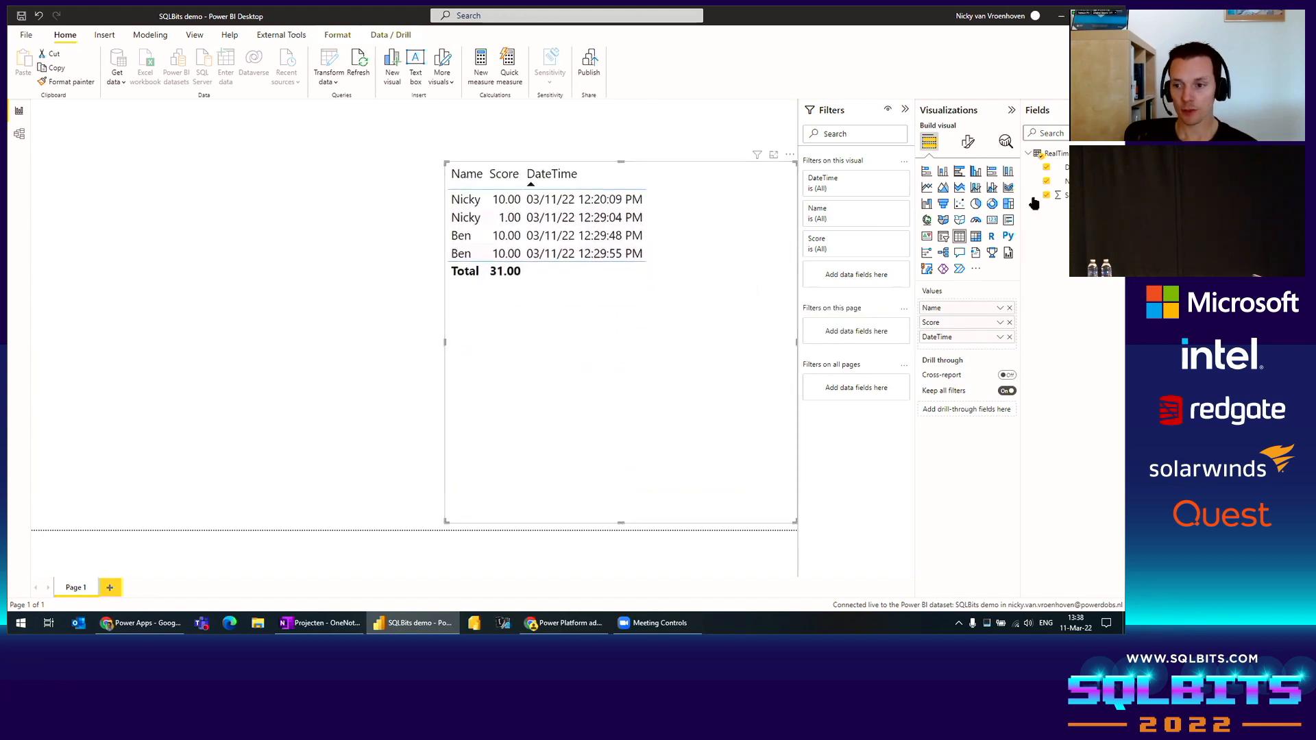
# Step: Remove DateTime from the table, convert it to a clustered column chart of Score by Name, and deselect it
pyautogui.click(1046, 168)
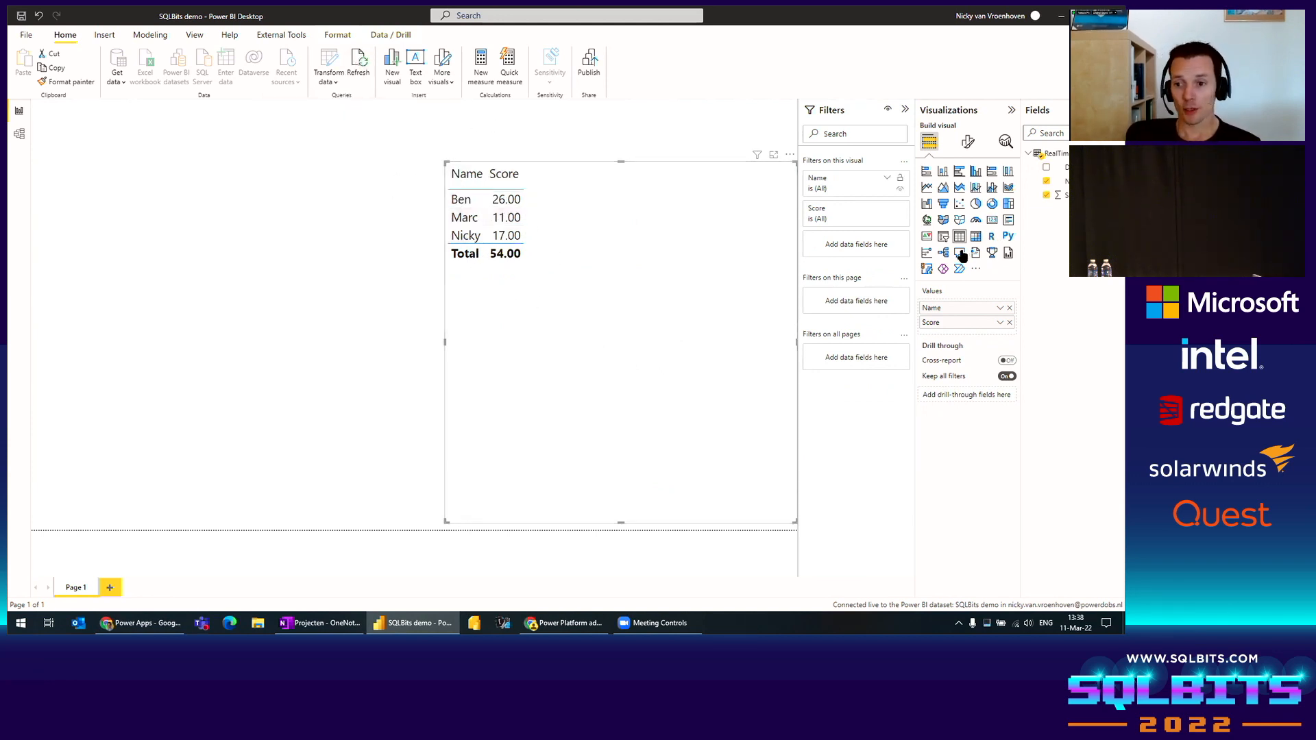
pyautogui.click(980, 175)
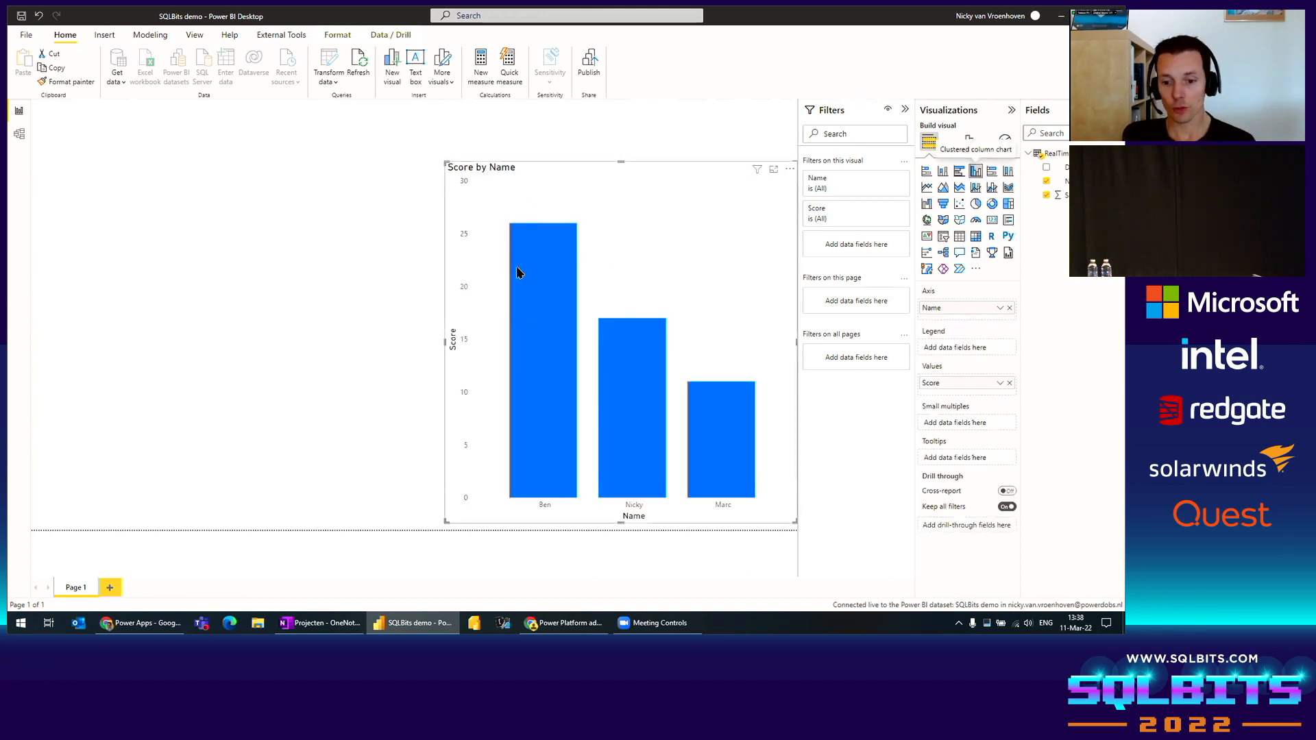
pyautogui.click(236, 268)
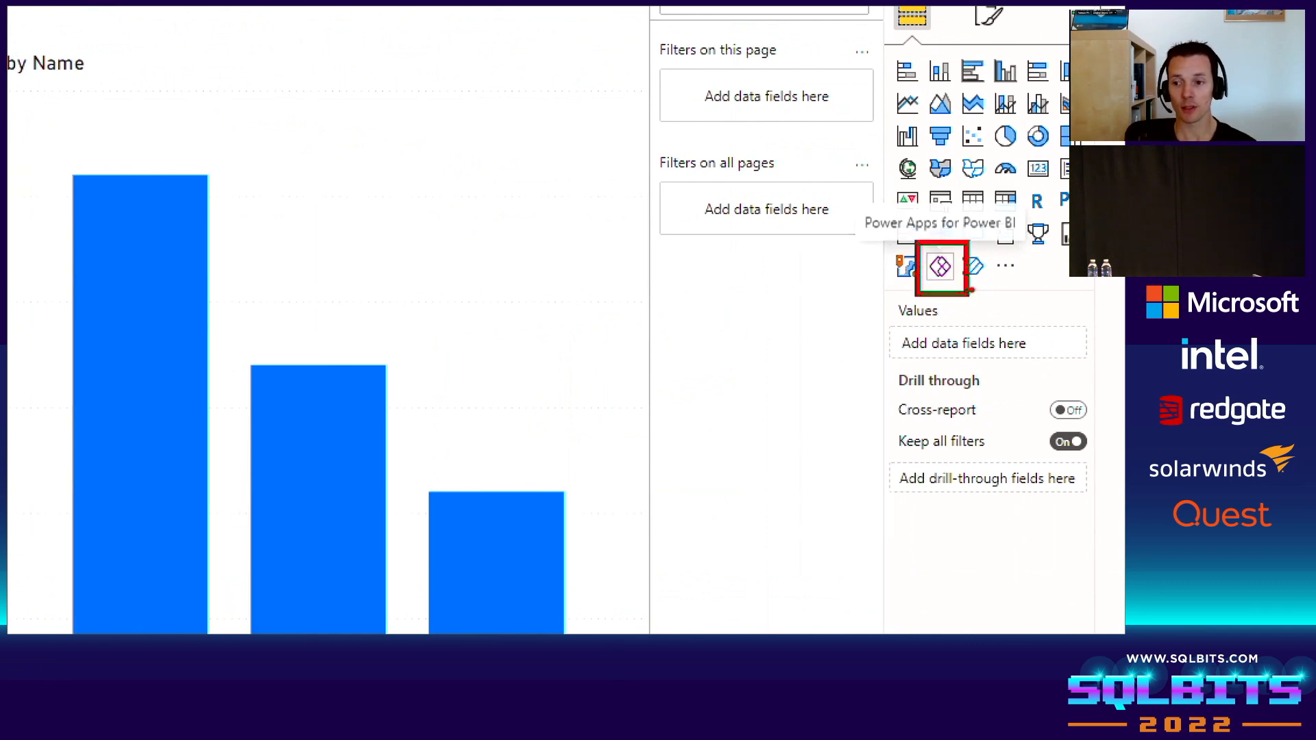
# Step: Add a Power Apps for Power BI visual to the report page with the Name and Score fields as its data
pyautogui.click(940, 266)
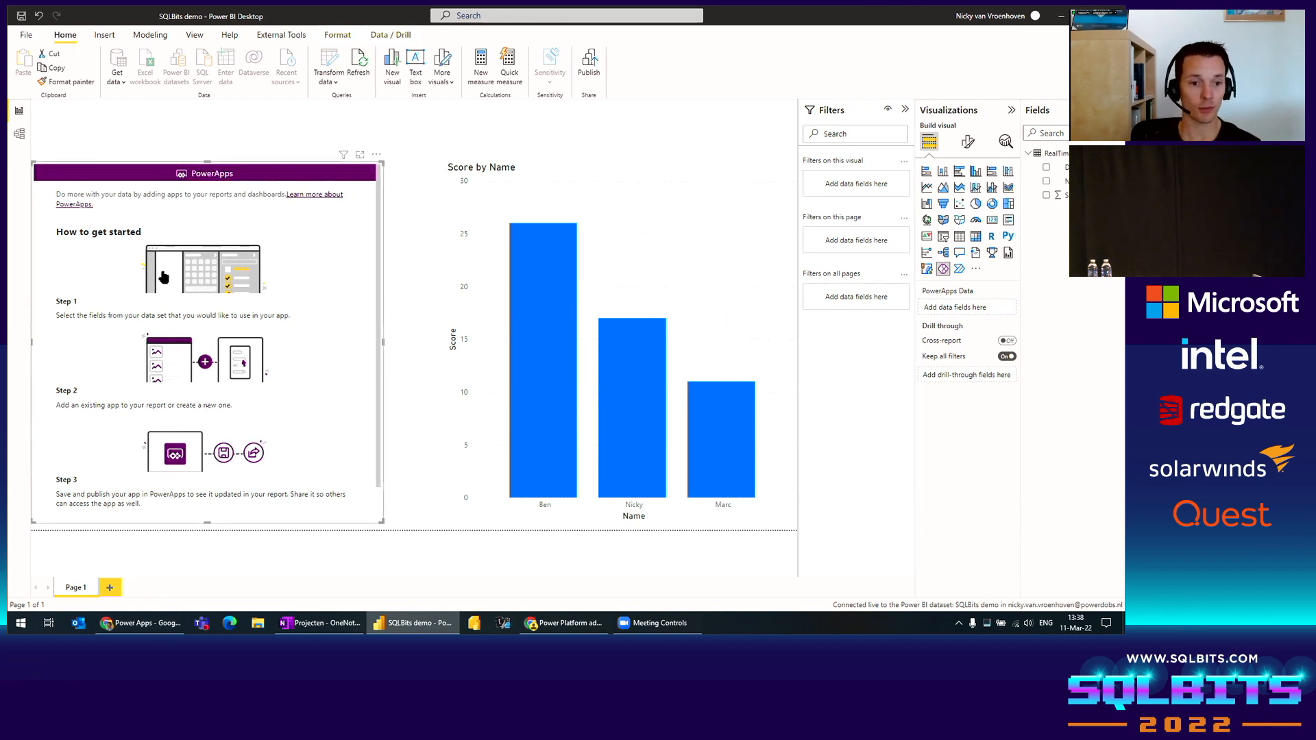
pyautogui.click(1047, 181)
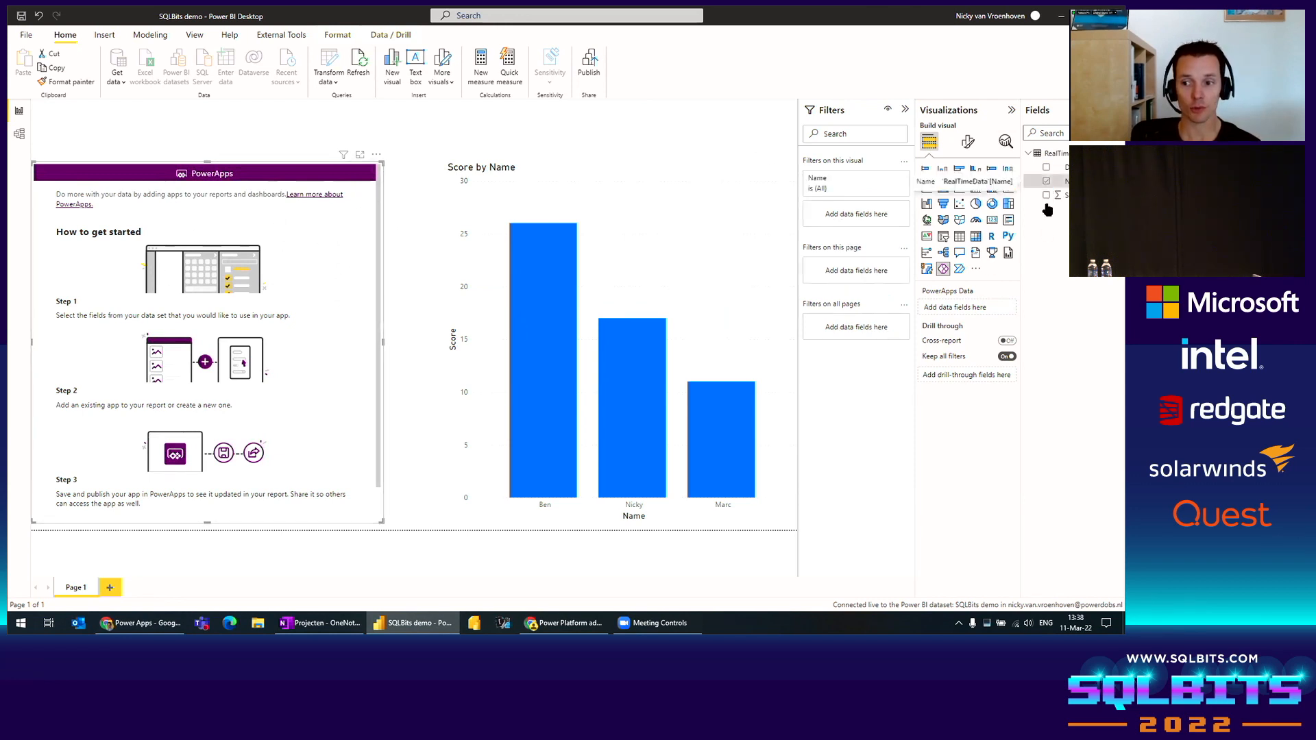
pyautogui.click(1046, 196)
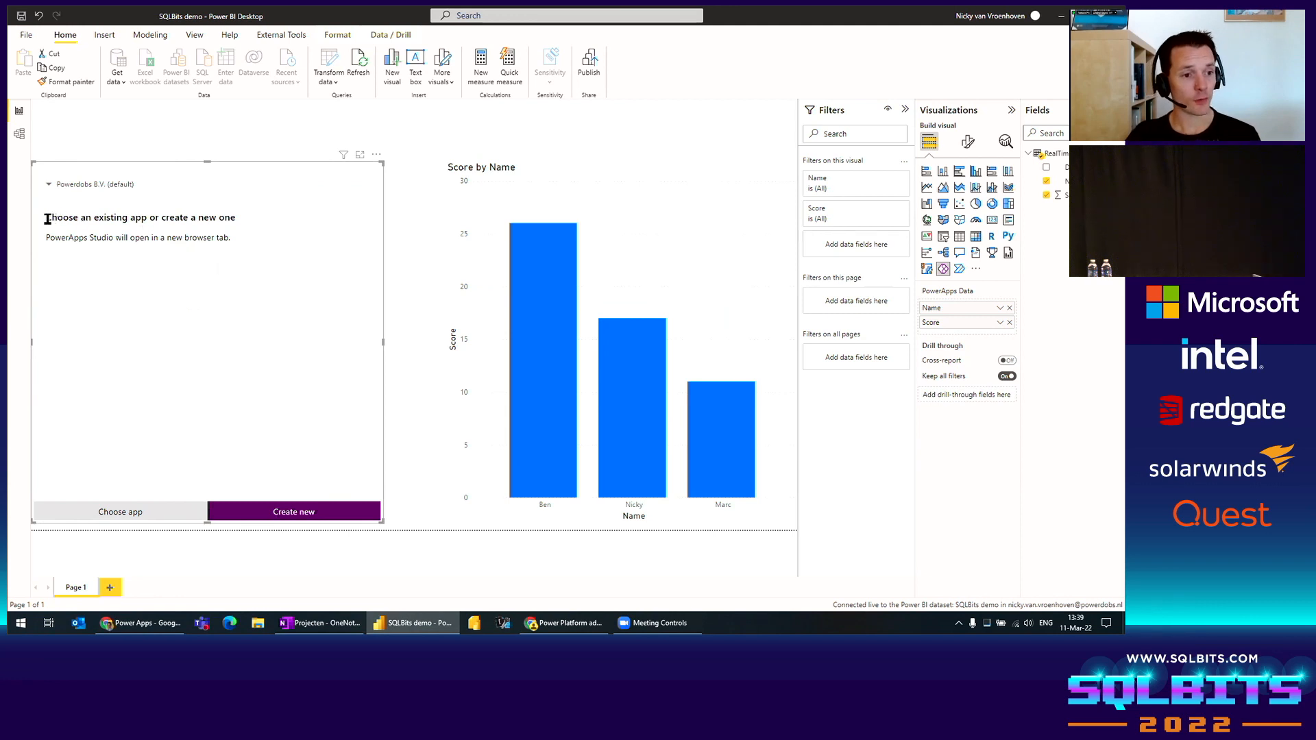
# Step: Choose the existing SQLBits demo app for the Power Apps visual
pyautogui.moveTo(99, 218); pyautogui.dragTo(242, 218)
pyautogui.click(243, 218)
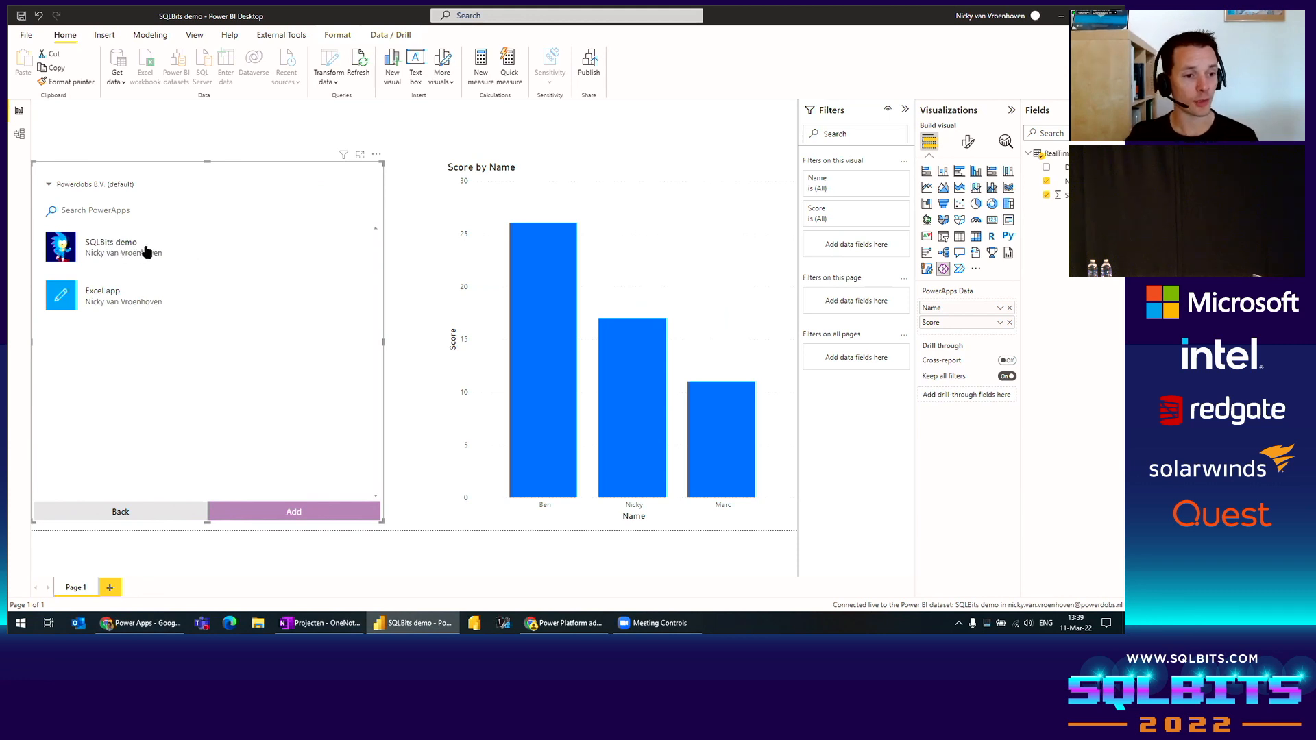
pyautogui.click(198, 253)
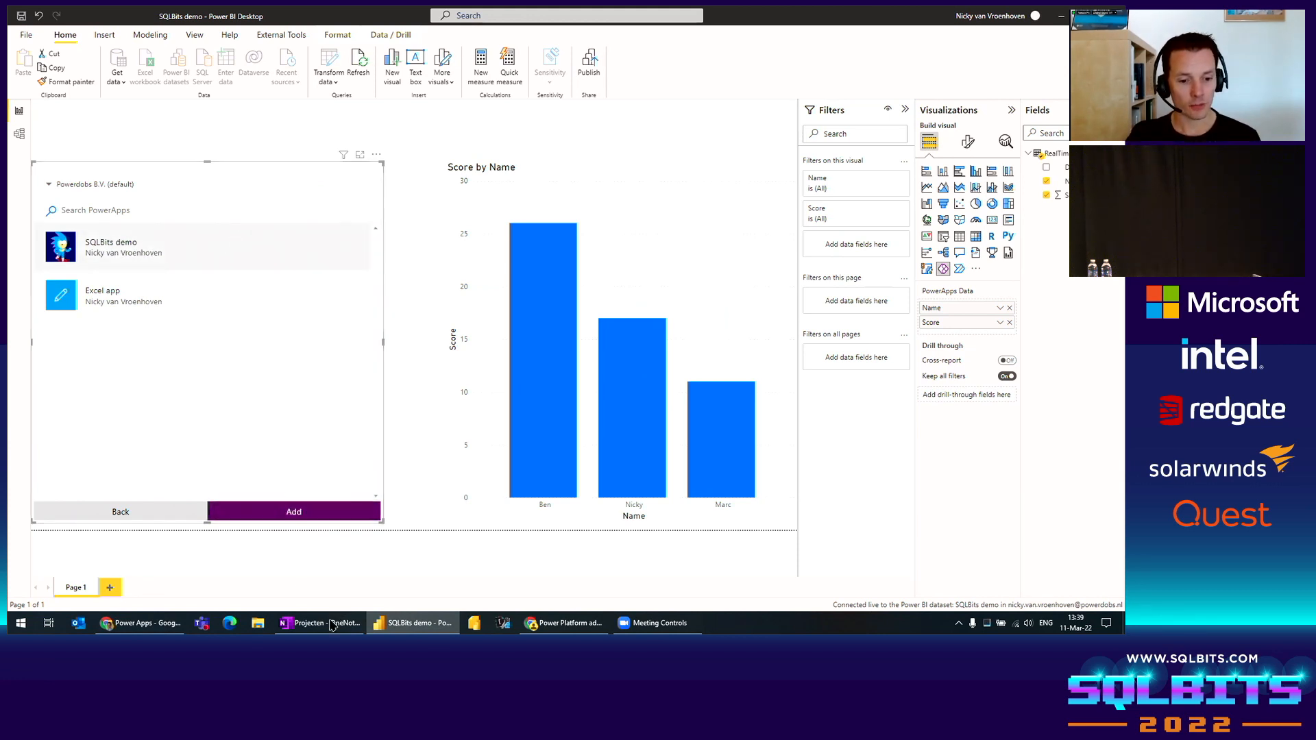
# Step: Switch to Power Apps in the browser, leave the SQLBits demo editing session and return to Power BI Desktop
pyautogui.click(182, 624)
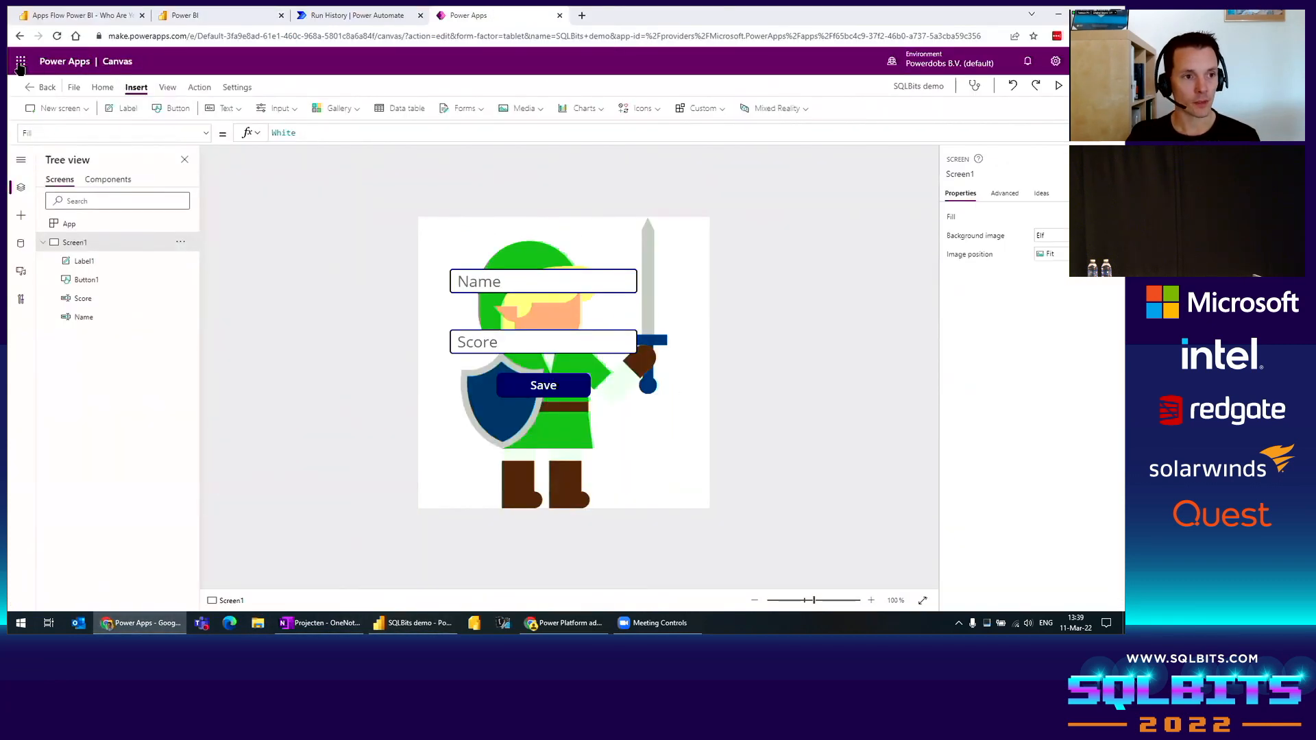
pyautogui.click(30, 91)
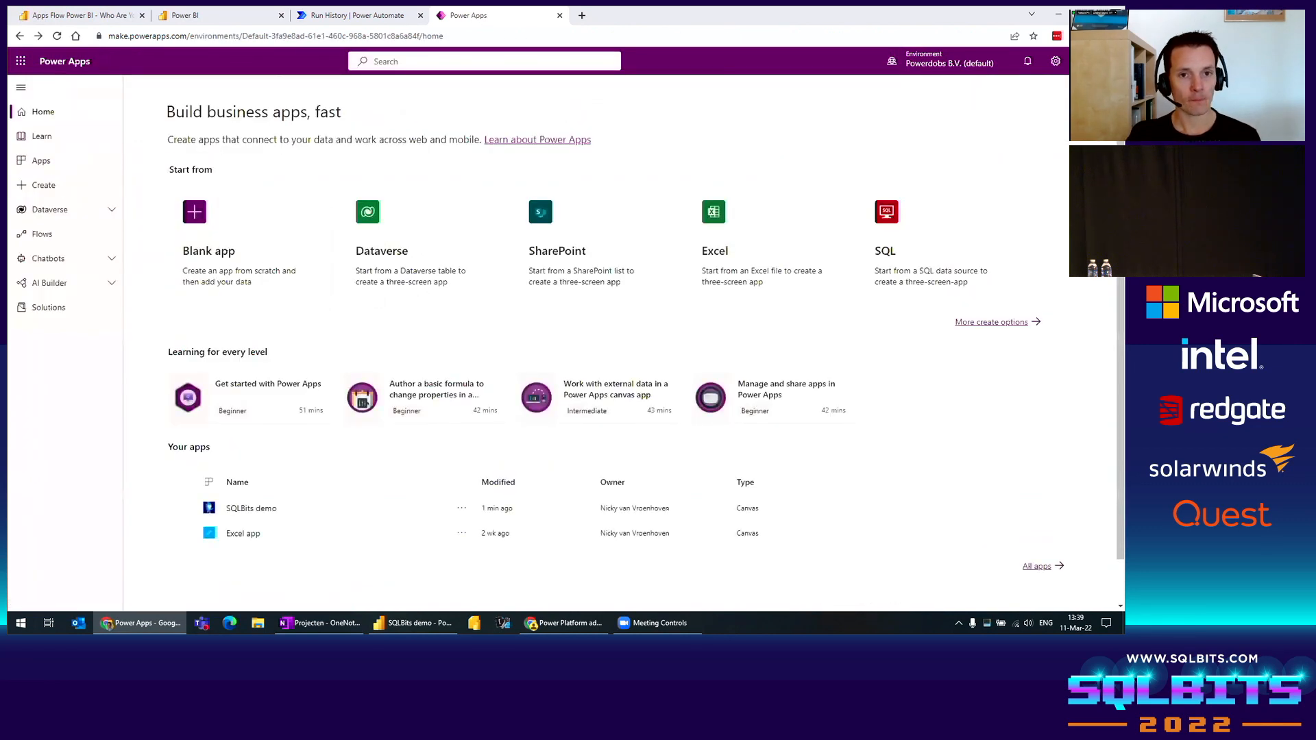
pyautogui.hotkey('alt', 'Tab')
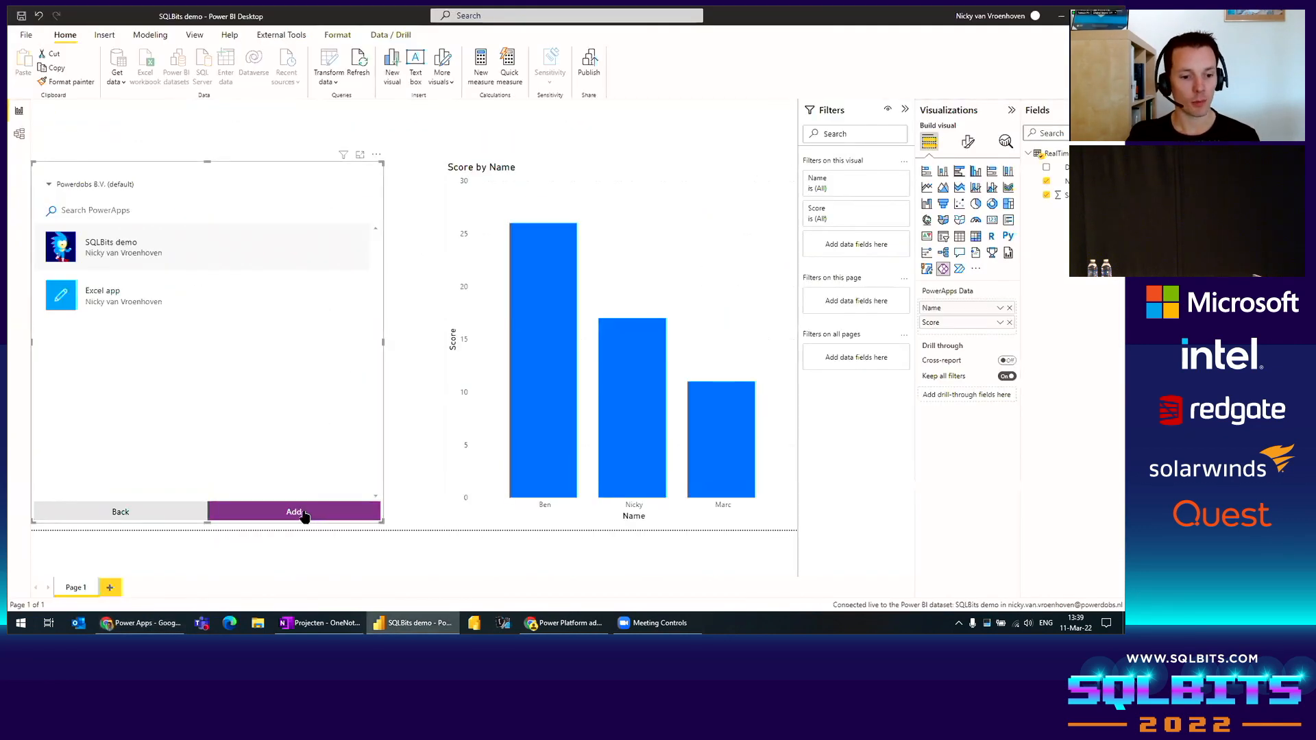
# Step: Add the selected app to the visual and open it in PowerApps Studio to finalize the data connection, allowing the browser to open
pyautogui.click(303, 514)
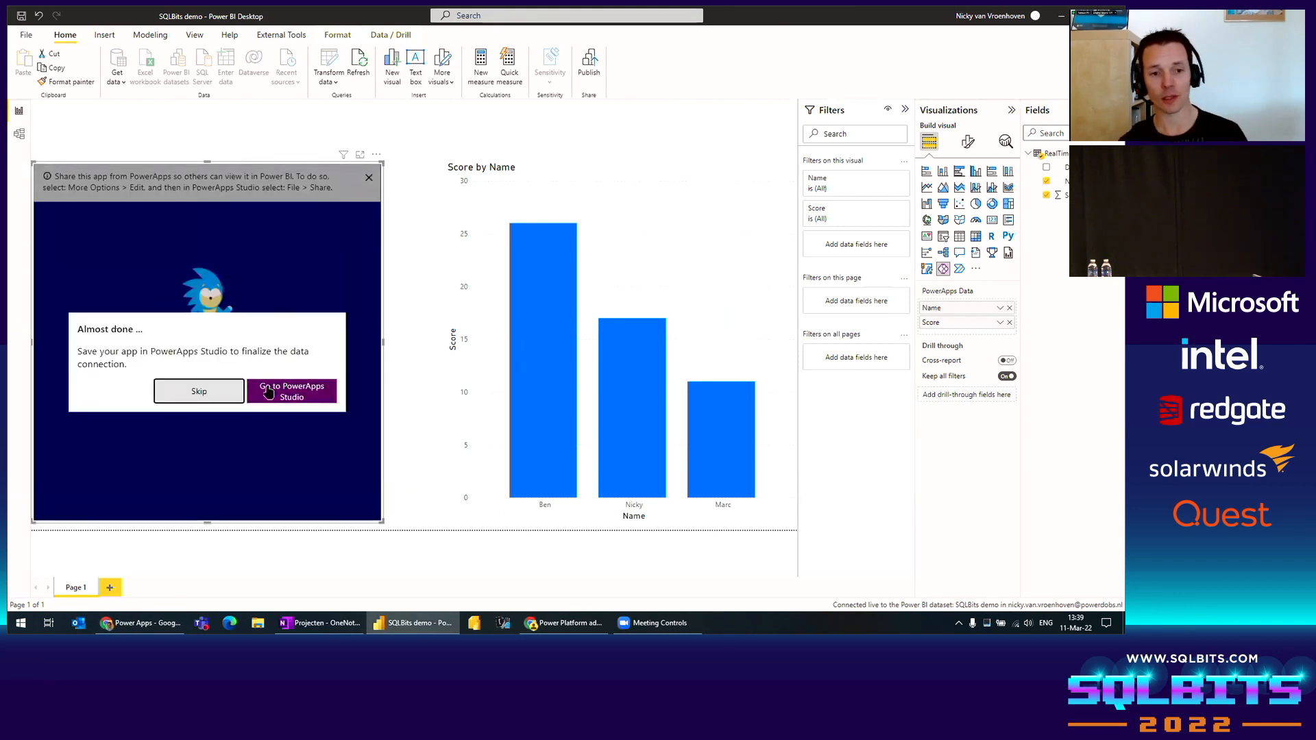
pyautogui.click(304, 396)
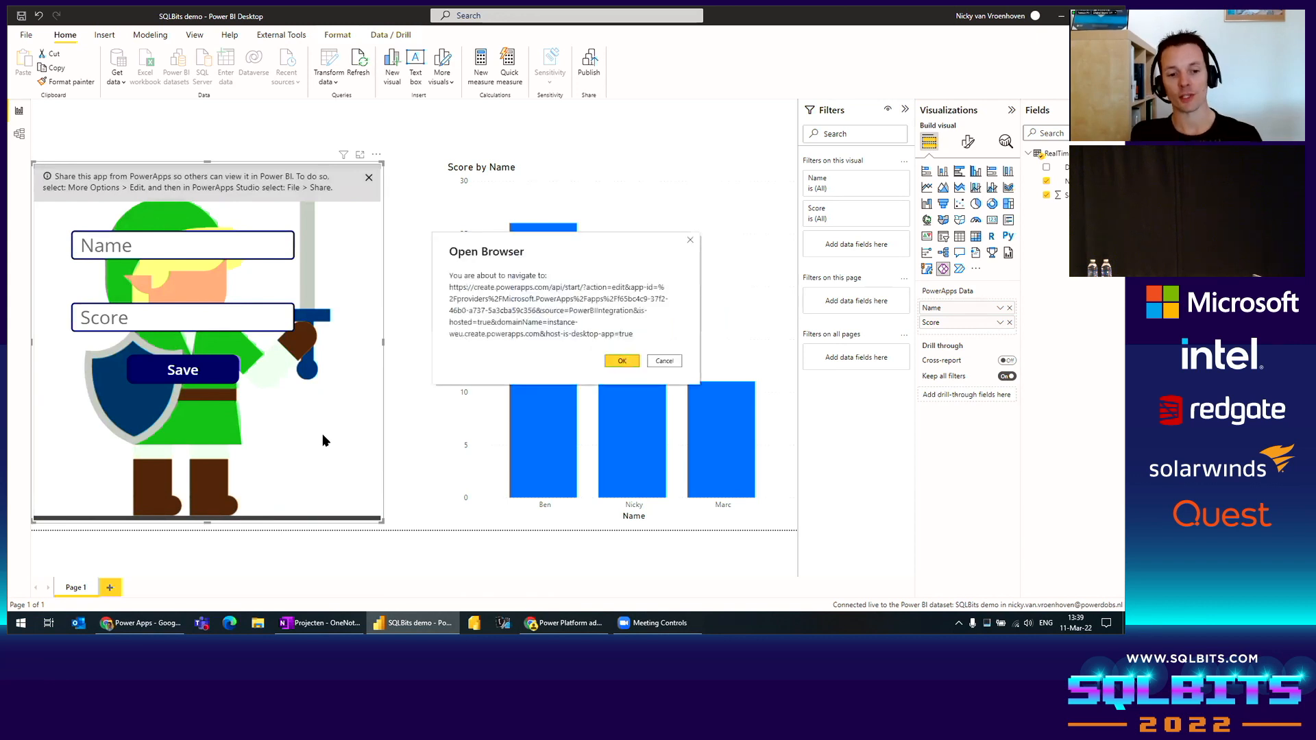
pyautogui.click(620, 362)
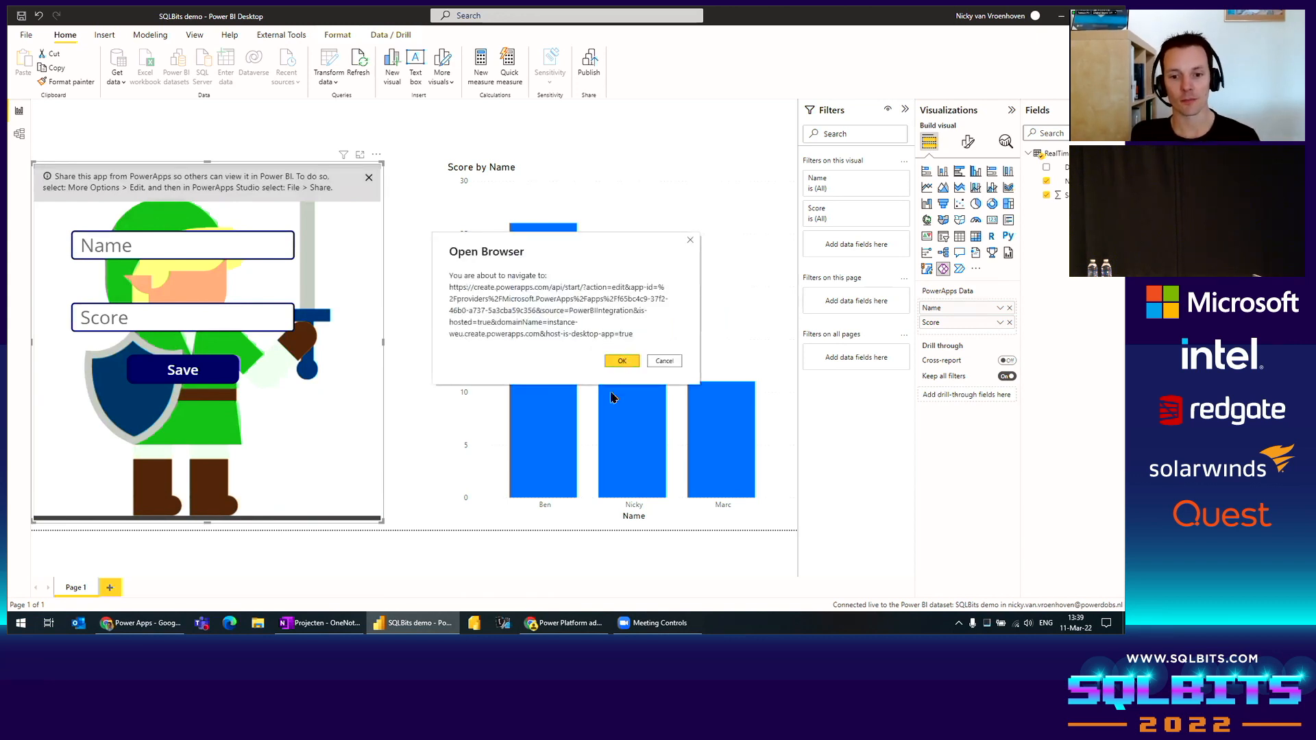
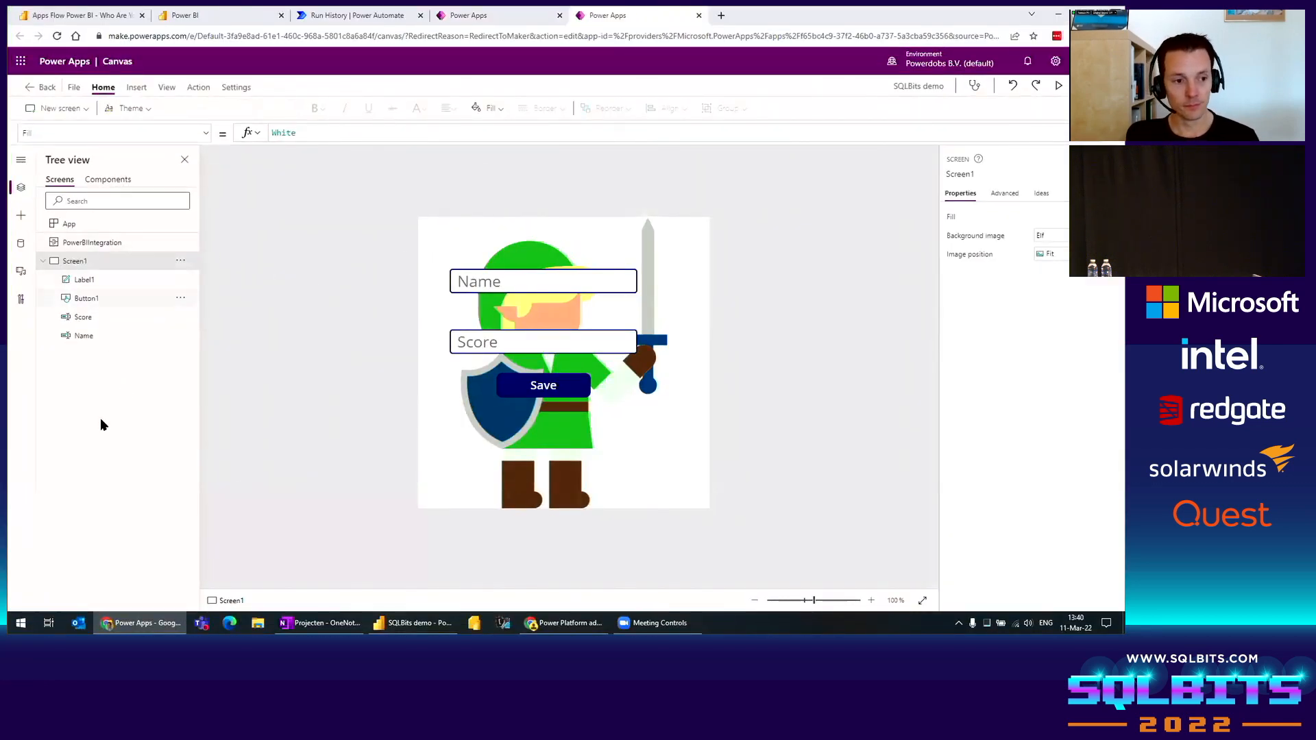
# Step: Check the app's save and publish status in PowerApps Studio, and return to Power BI Desktop
pyautogui.click(74, 88)
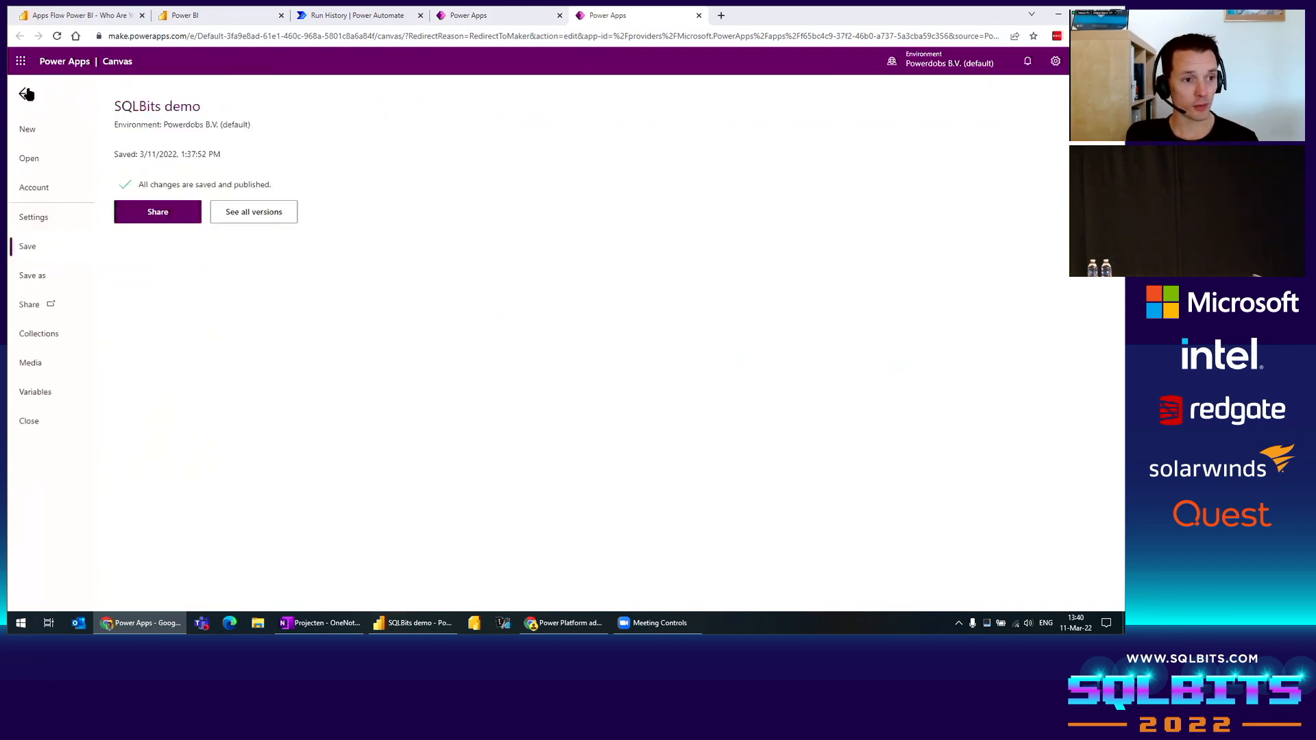
pyautogui.click(26, 93)
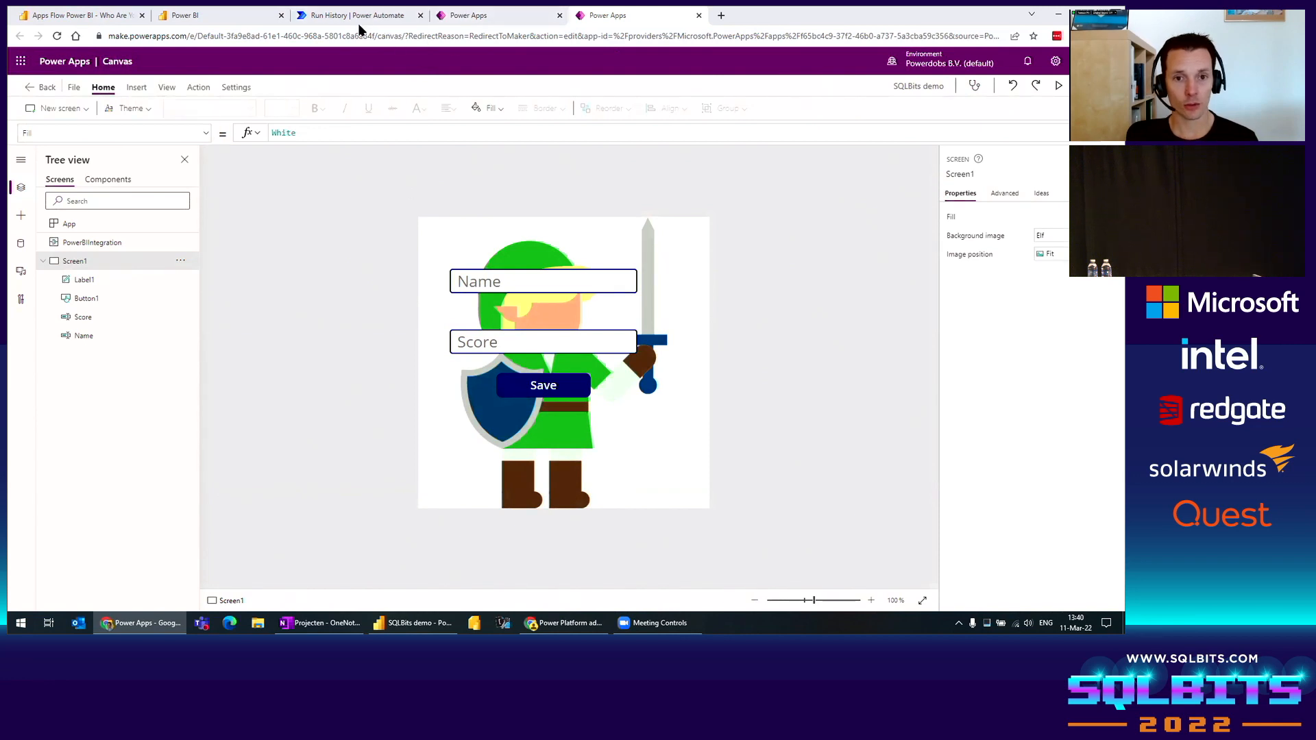
pyautogui.hotkey('alt', 'Tab')
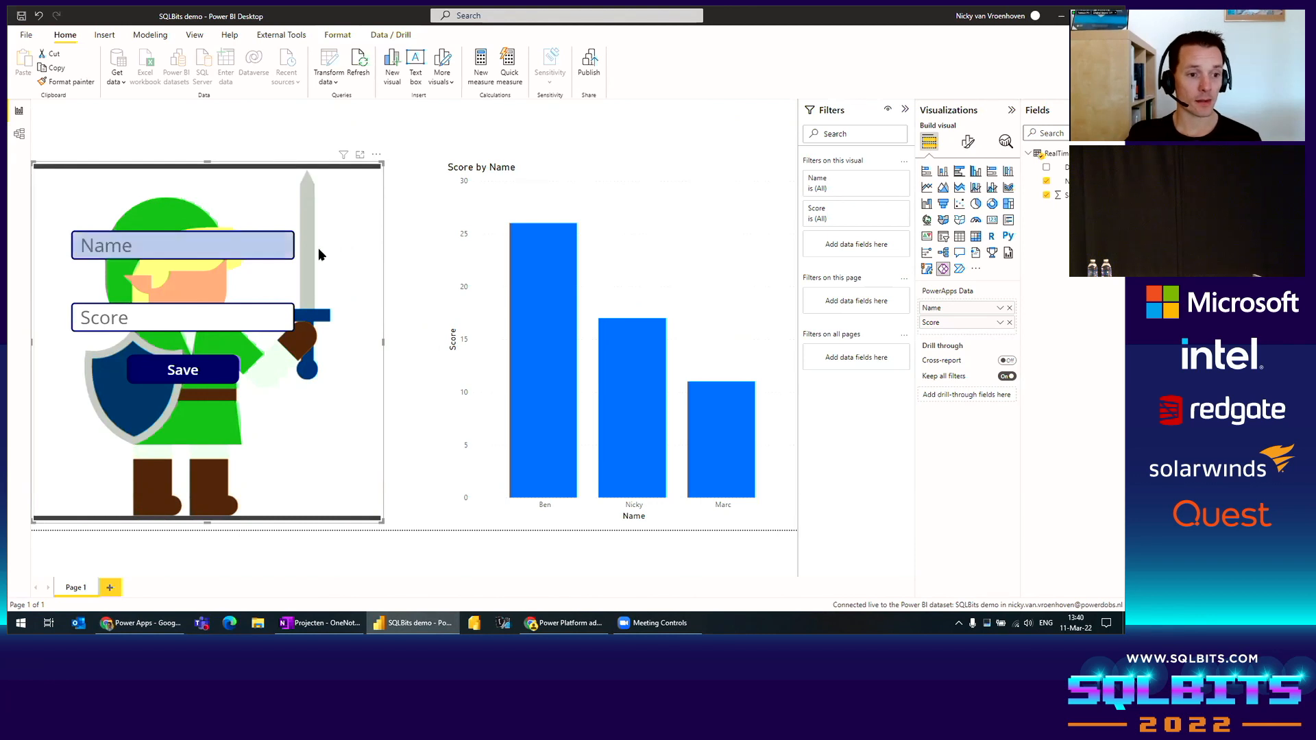
# Step: Save an entry with a first name and score 5 in the embedded app, and refresh the report data
pyautogui.click(194, 249)
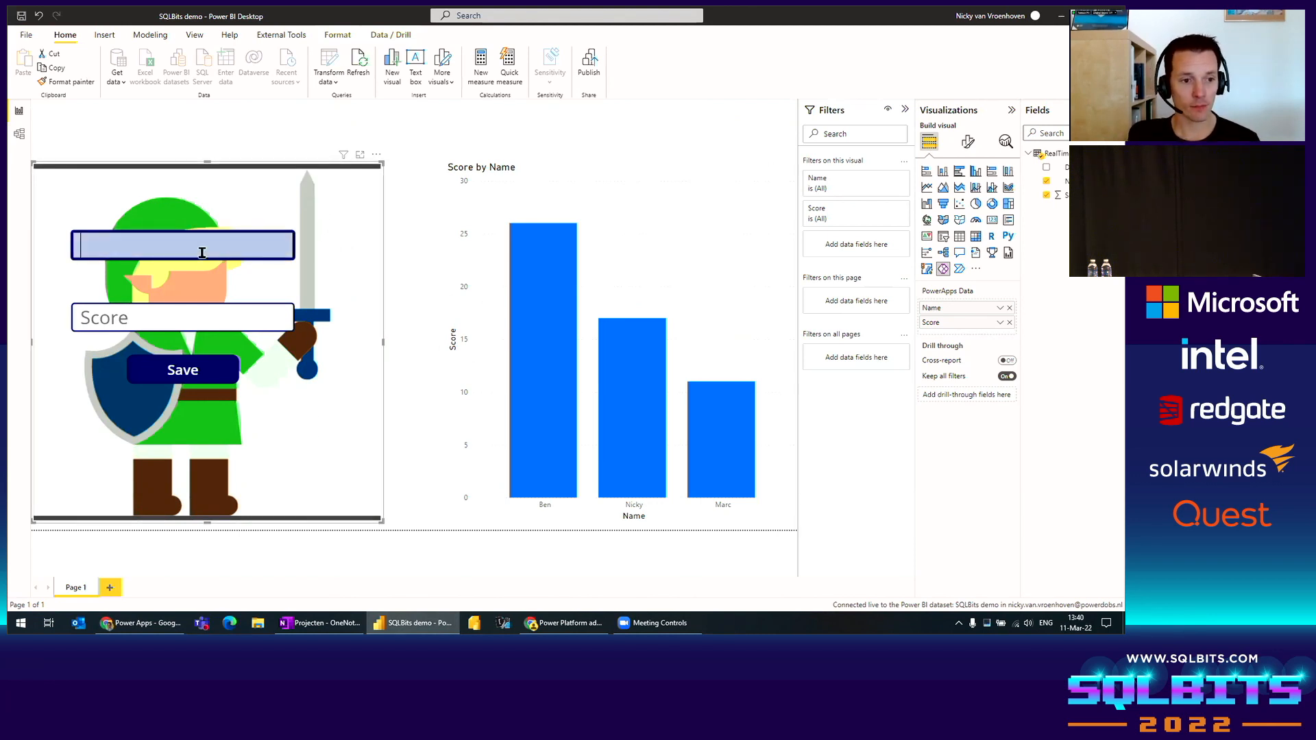
pyautogui.write('Marc')
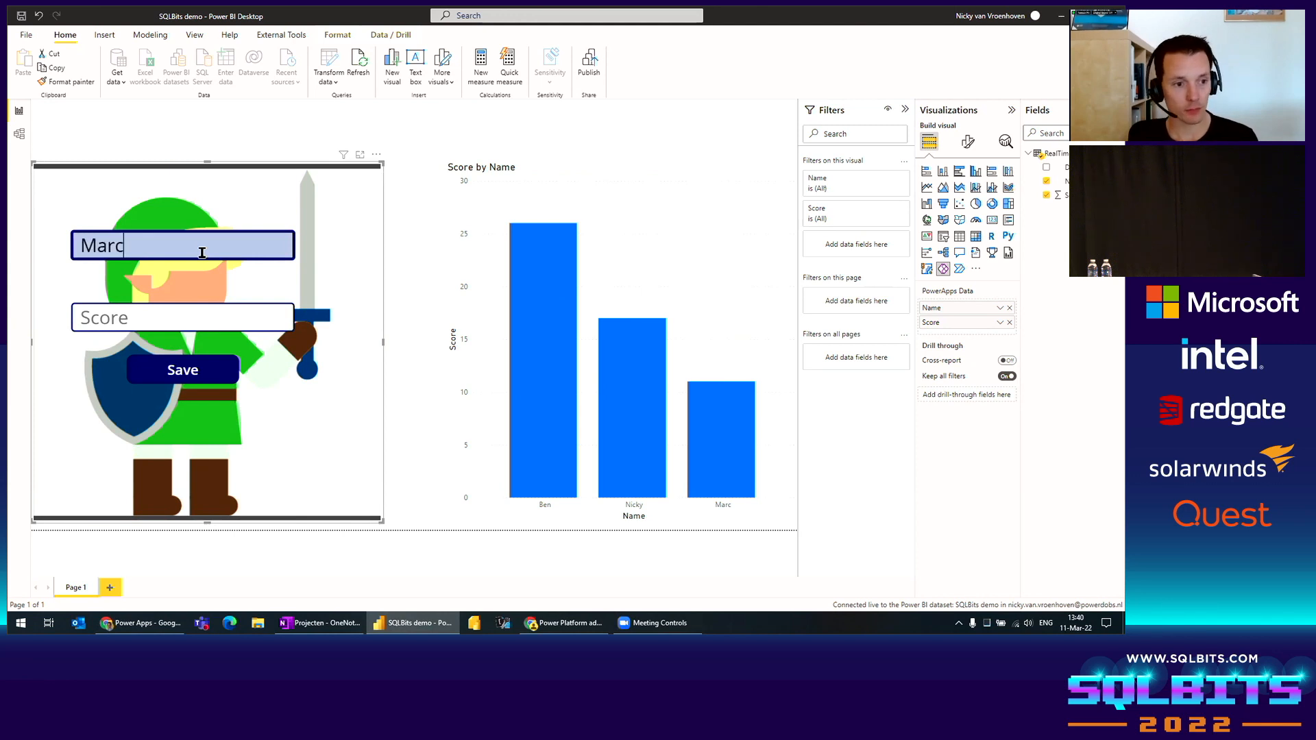
pyautogui.press('Tab')
pyautogui.write('5')
pyautogui.click(218, 370)
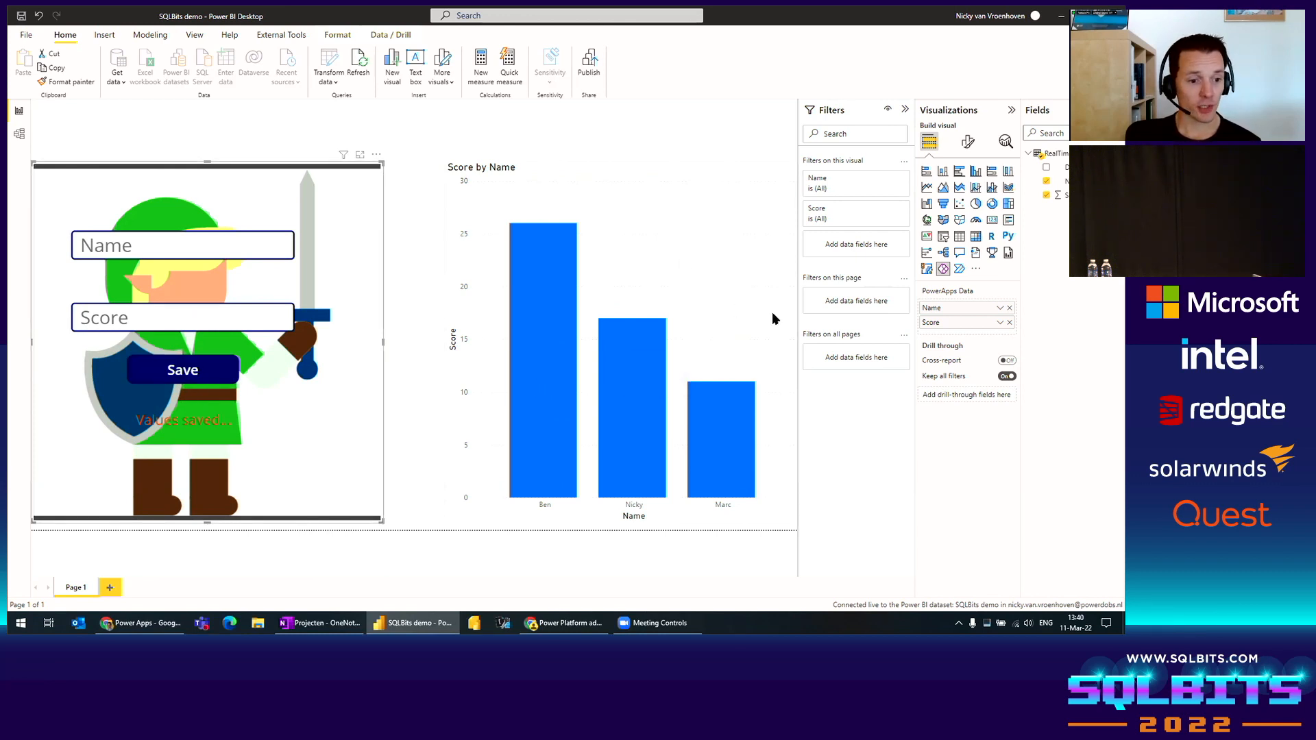
pyautogui.click(355, 68)
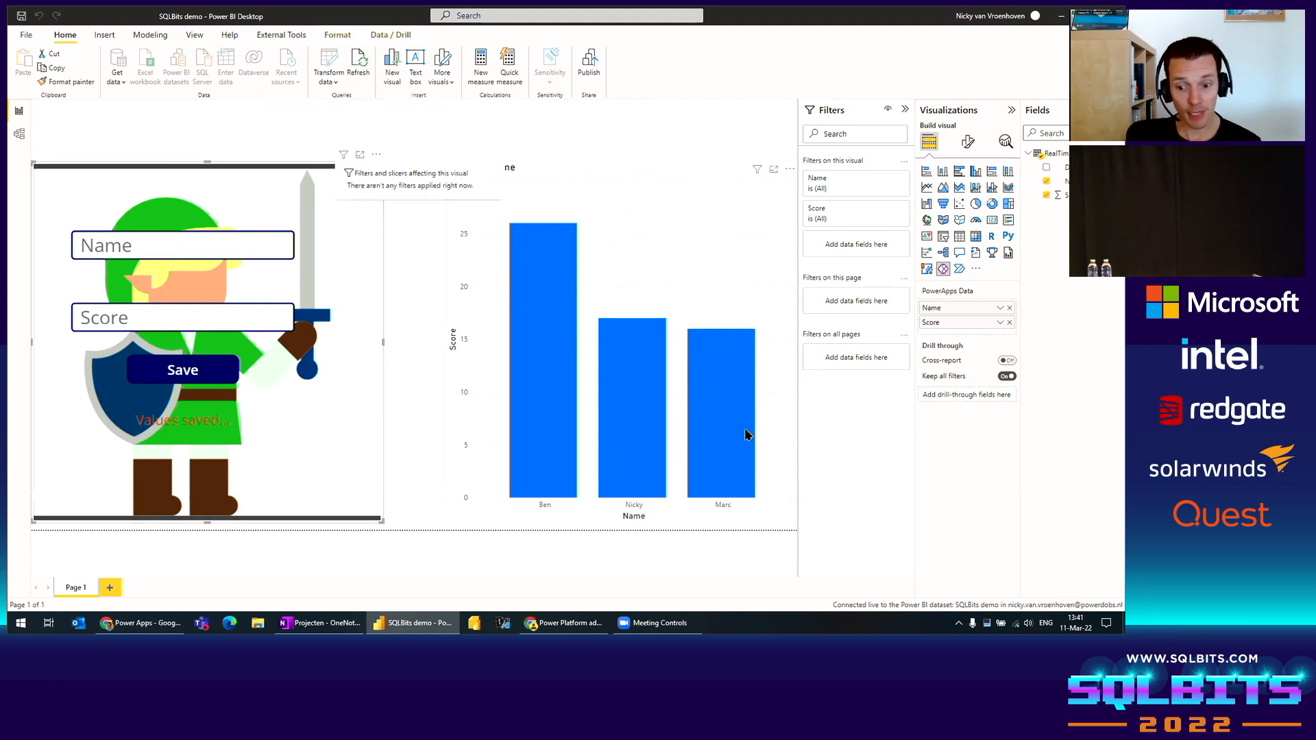
# Step: Widen the Score by Name column chart slightly towards the Power Apps visual
pyautogui.click(449, 351)
pyautogui.moveTo(442, 342); pyautogui.dragTo(423, 340)
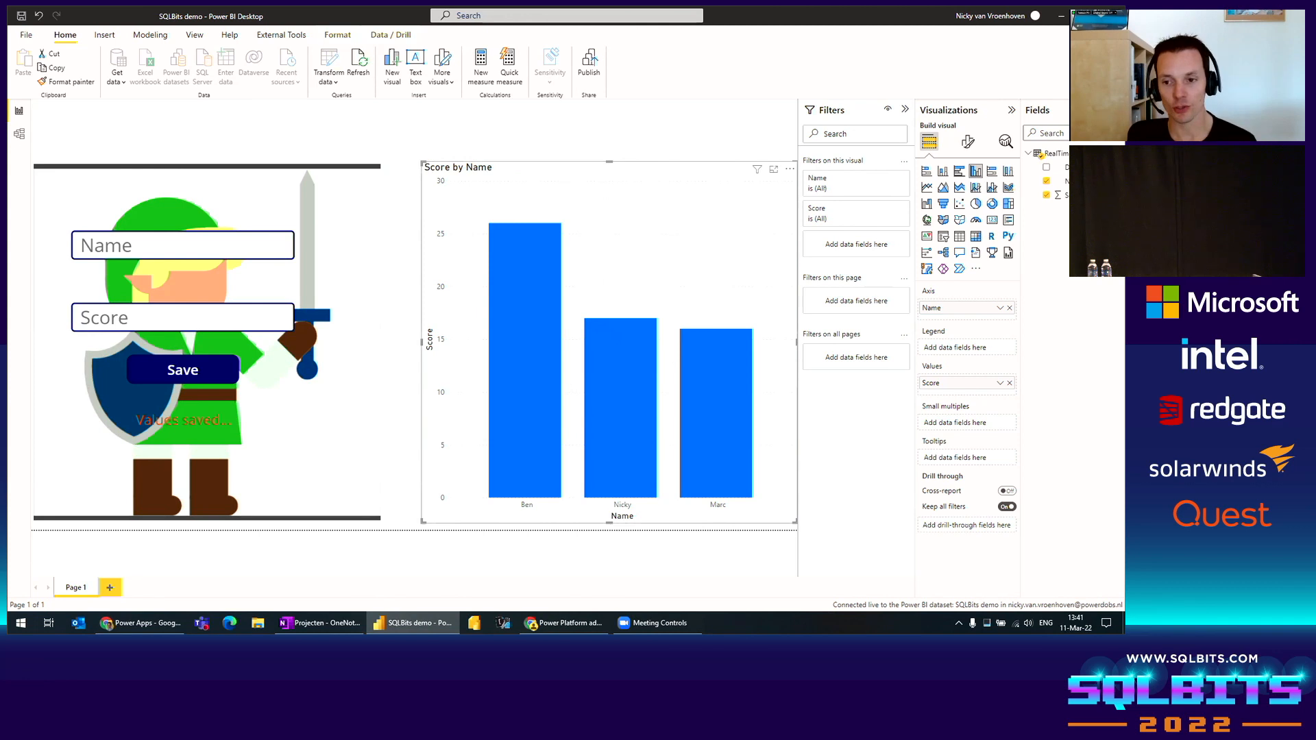
# Step: Add the Name field to the legend of the Score by Name column chart
pyautogui.moveTo(1060, 190); pyautogui.dragTo(954, 348)
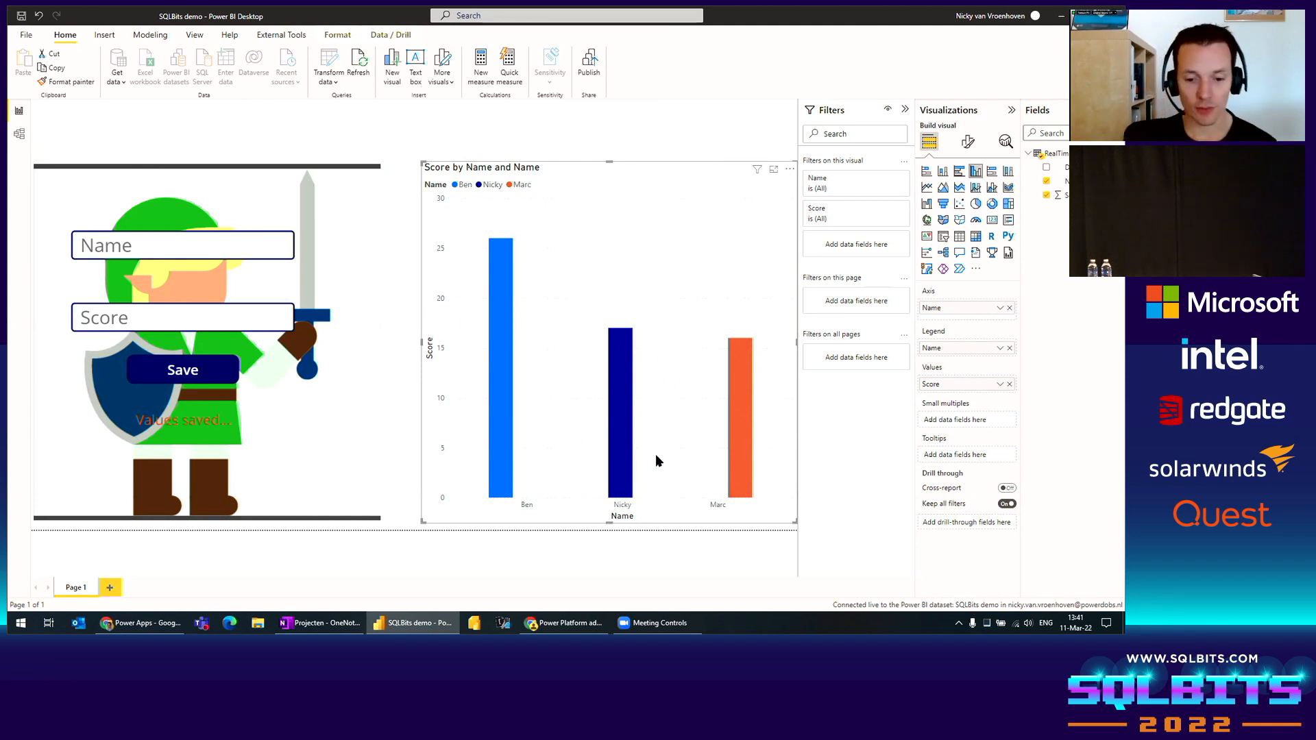
# Step: Save an entry with another person's first name and score 16 in the embedded app
pyautogui.click(150, 236)
pyautogui.write('Anette')
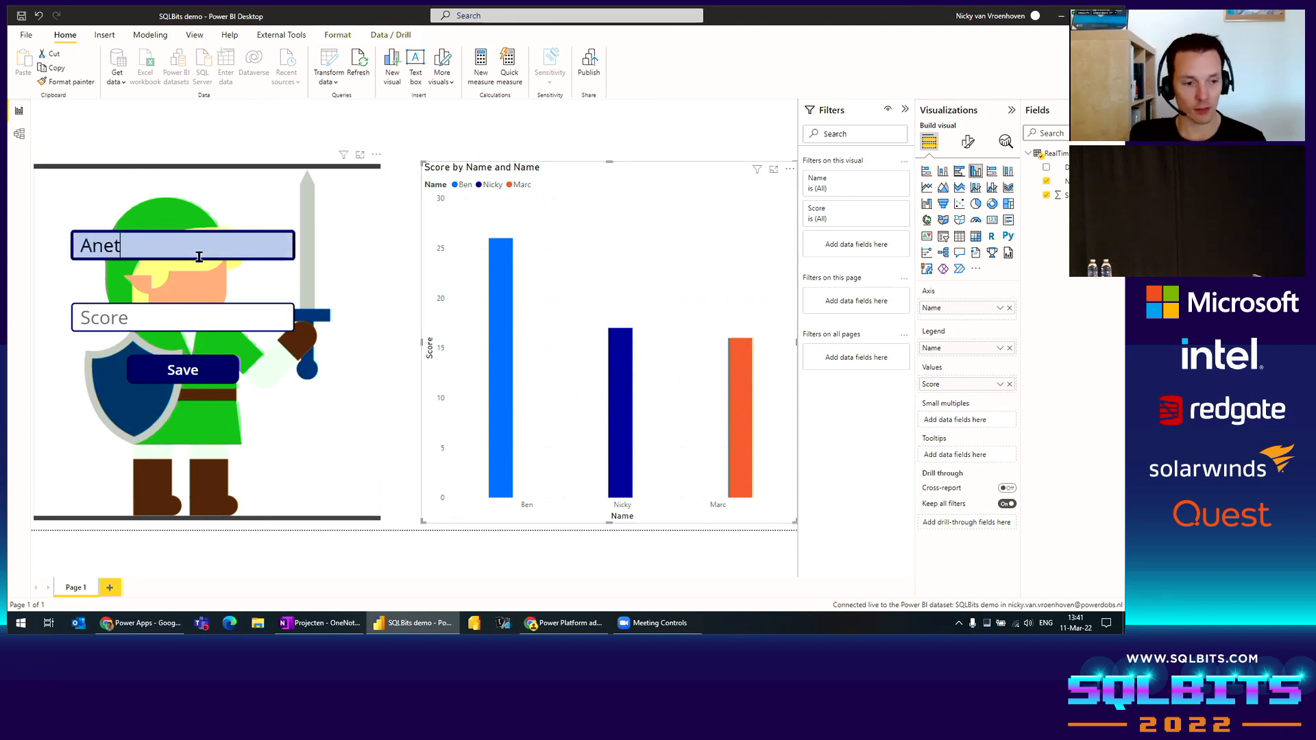
pyautogui.press('BackSpace')
pyautogui.write('nette')
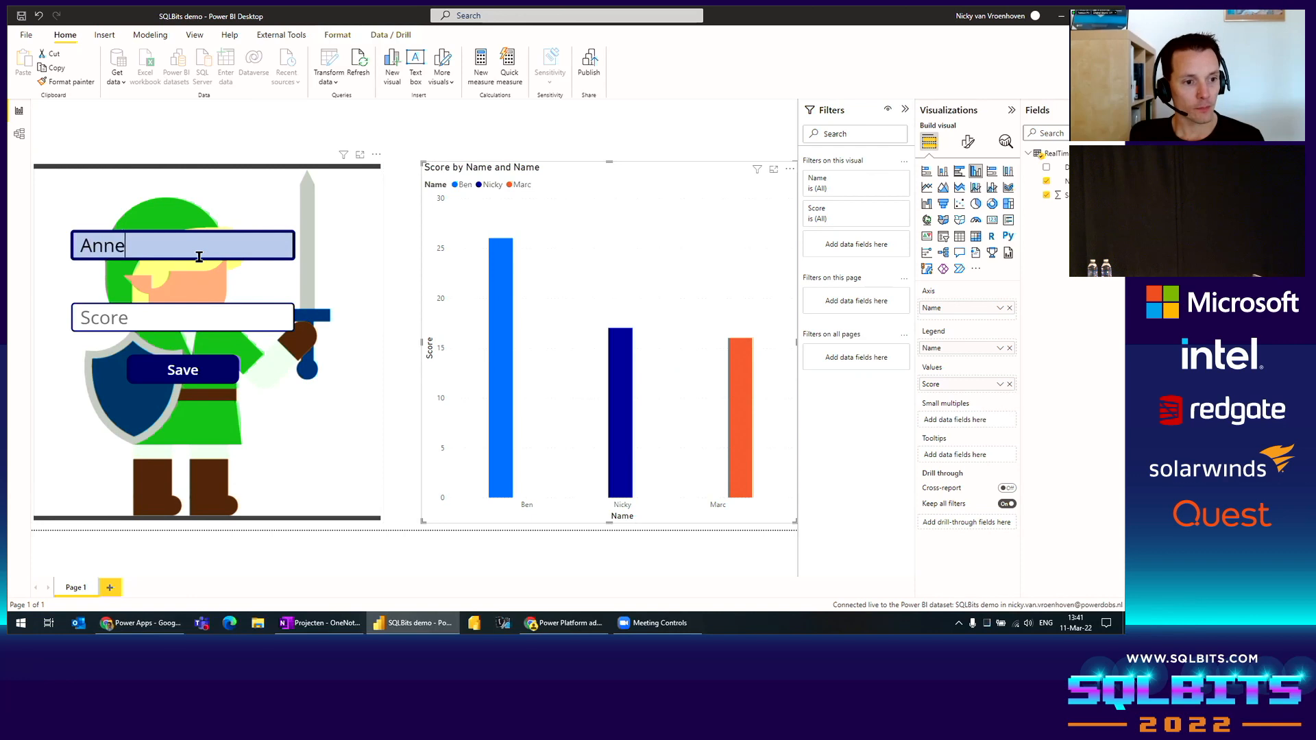
pyautogui.press('Tab')
pyautogui.write('165')
pyautogui.press('BackSpace')
pyautogui.click(183, 370)
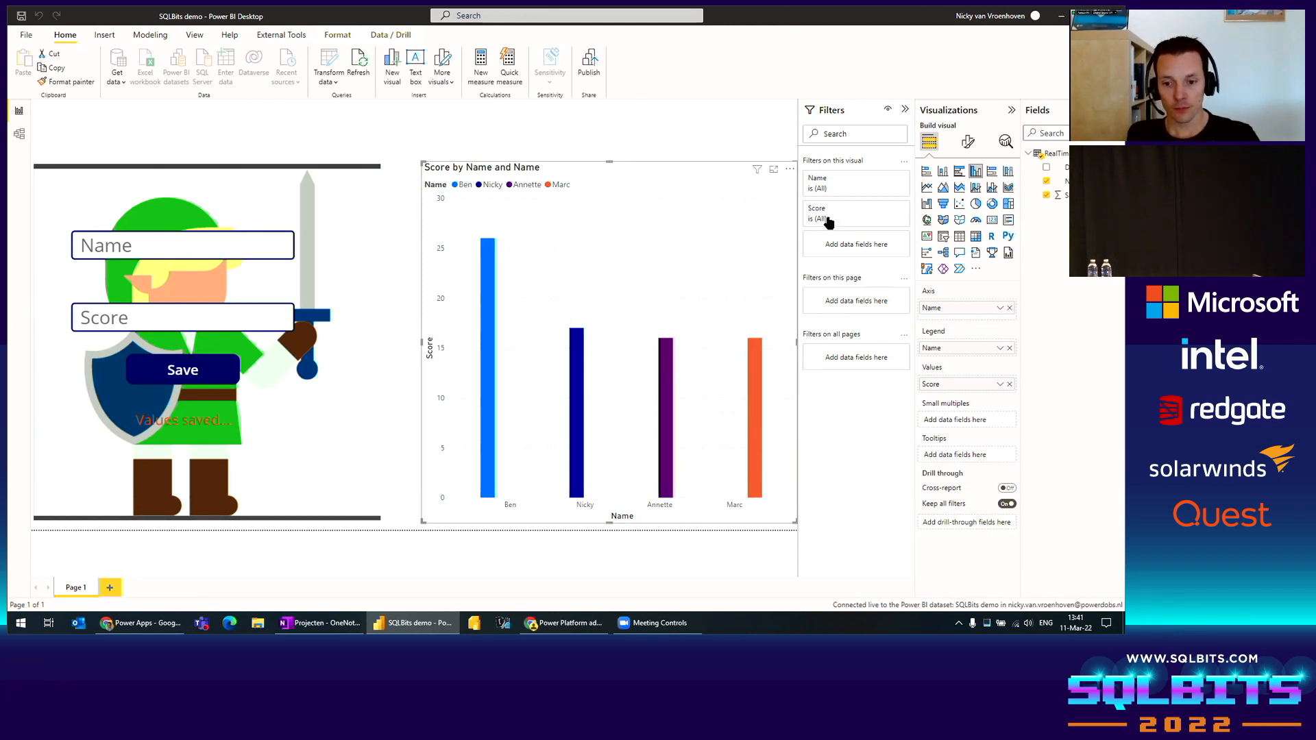
# Step: Change the score chart to a stacked column chart and use the Name field as its legend
pyautogui.click(943, 172)
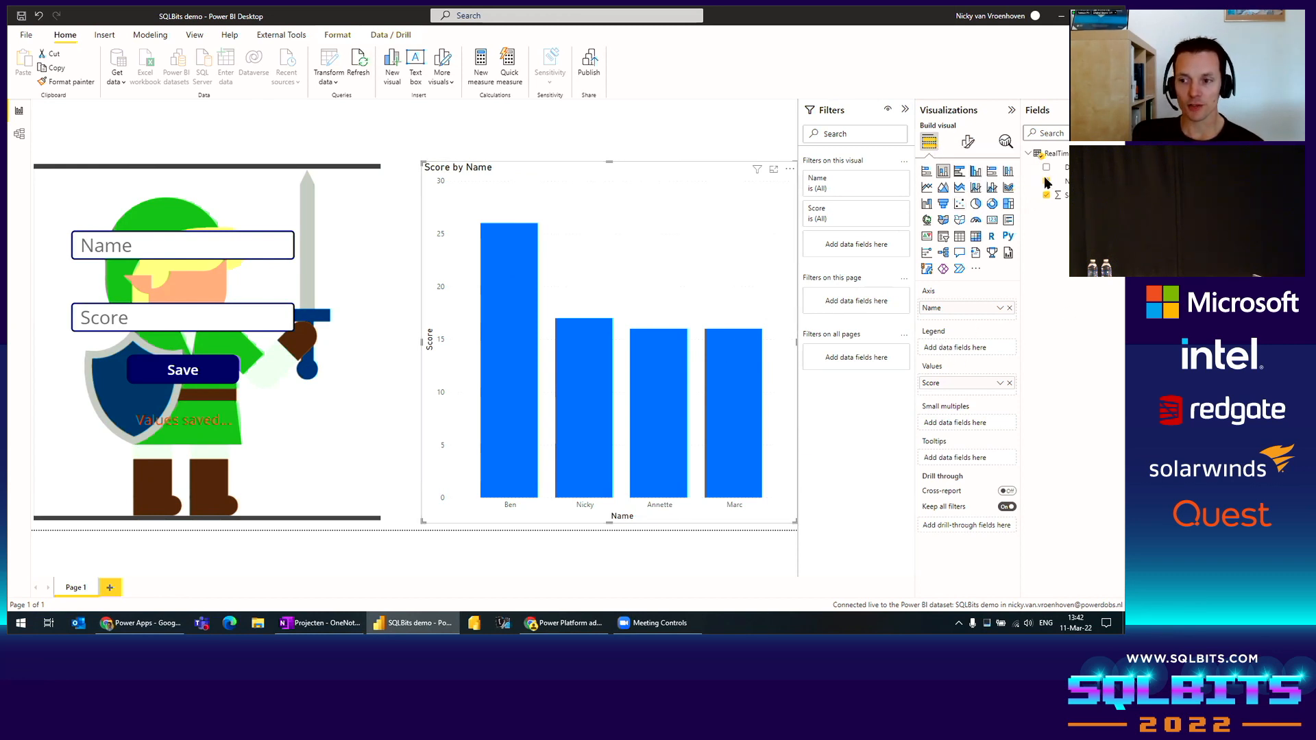
pyautogui.click(976, 173)
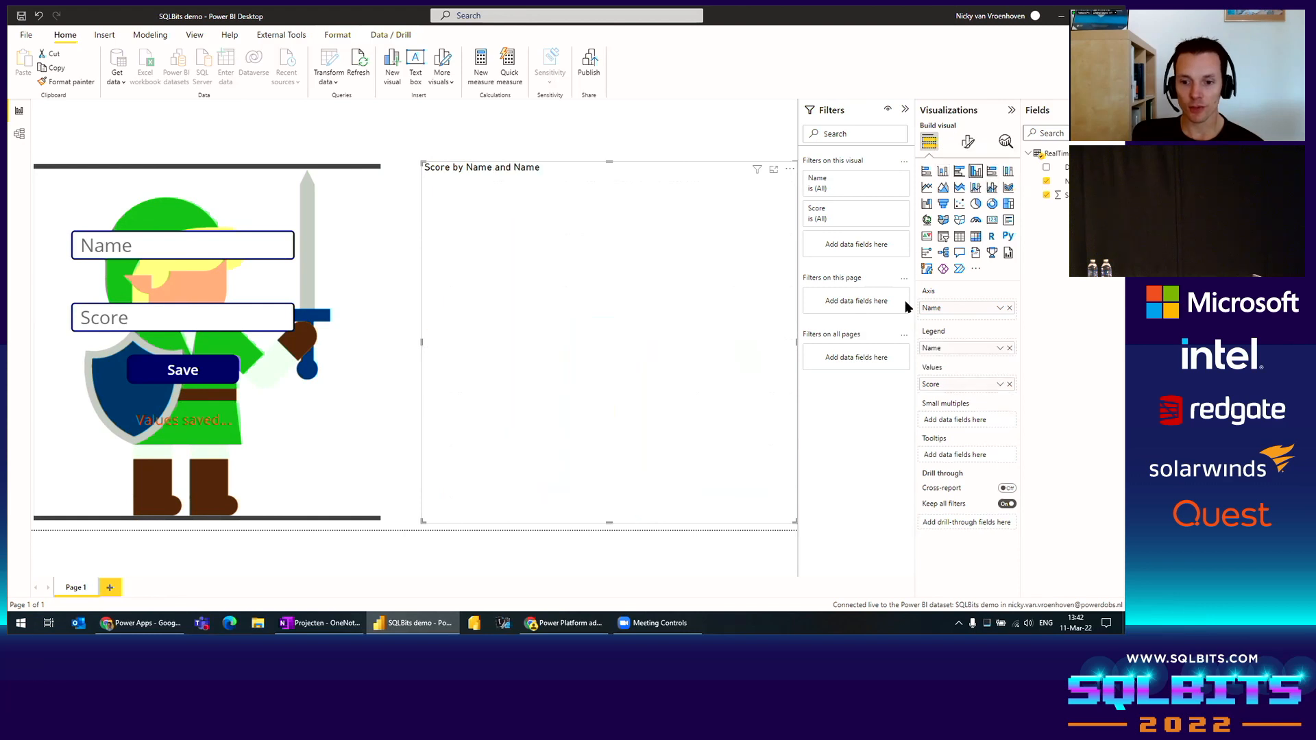
pyautogui.click(1010, 348)
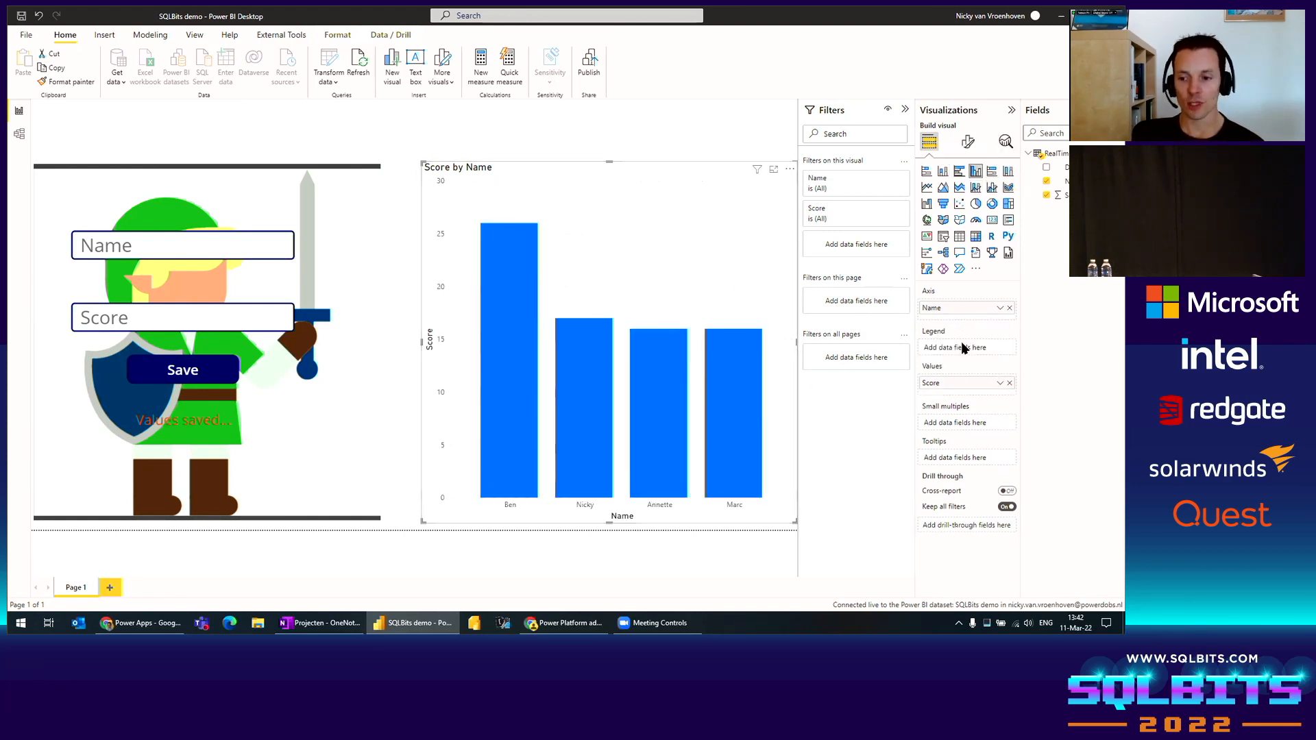
pyautogui.click(943, 172)
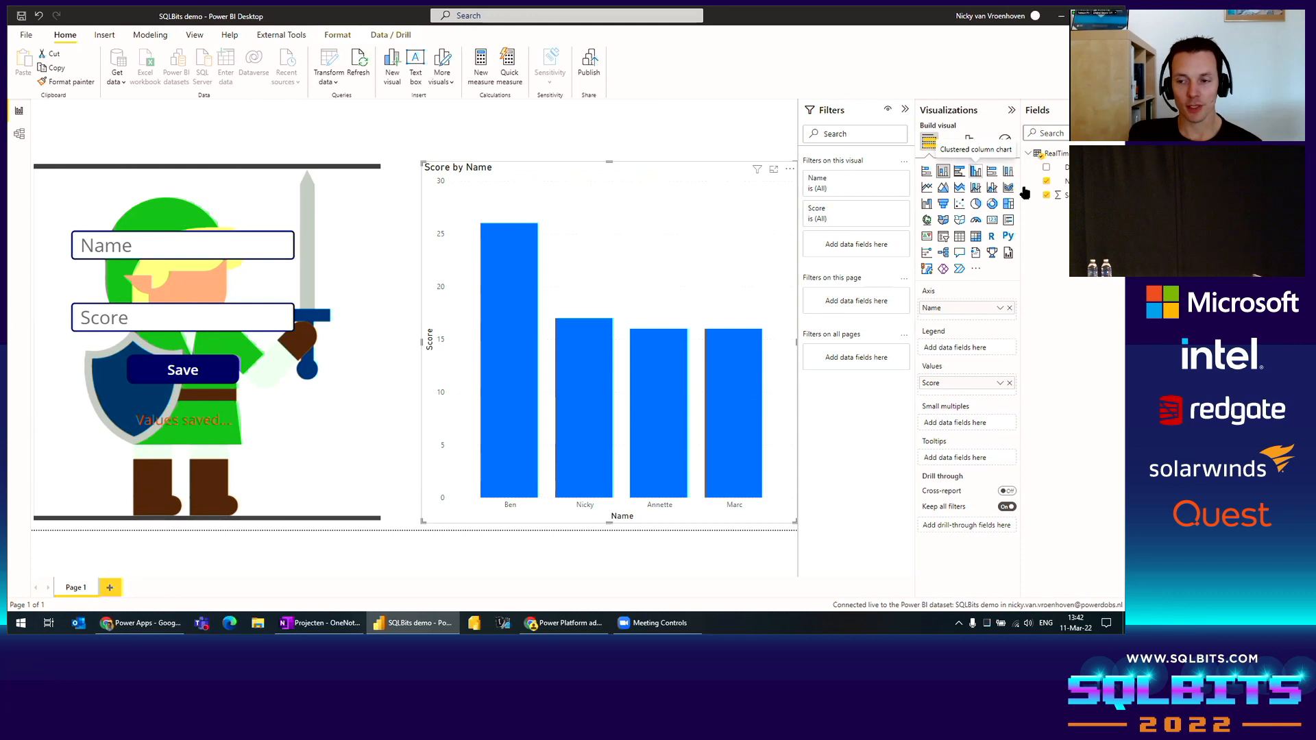
pyautogui.moveTo(1056, 181); pyautogui.dragTo(988, 351)
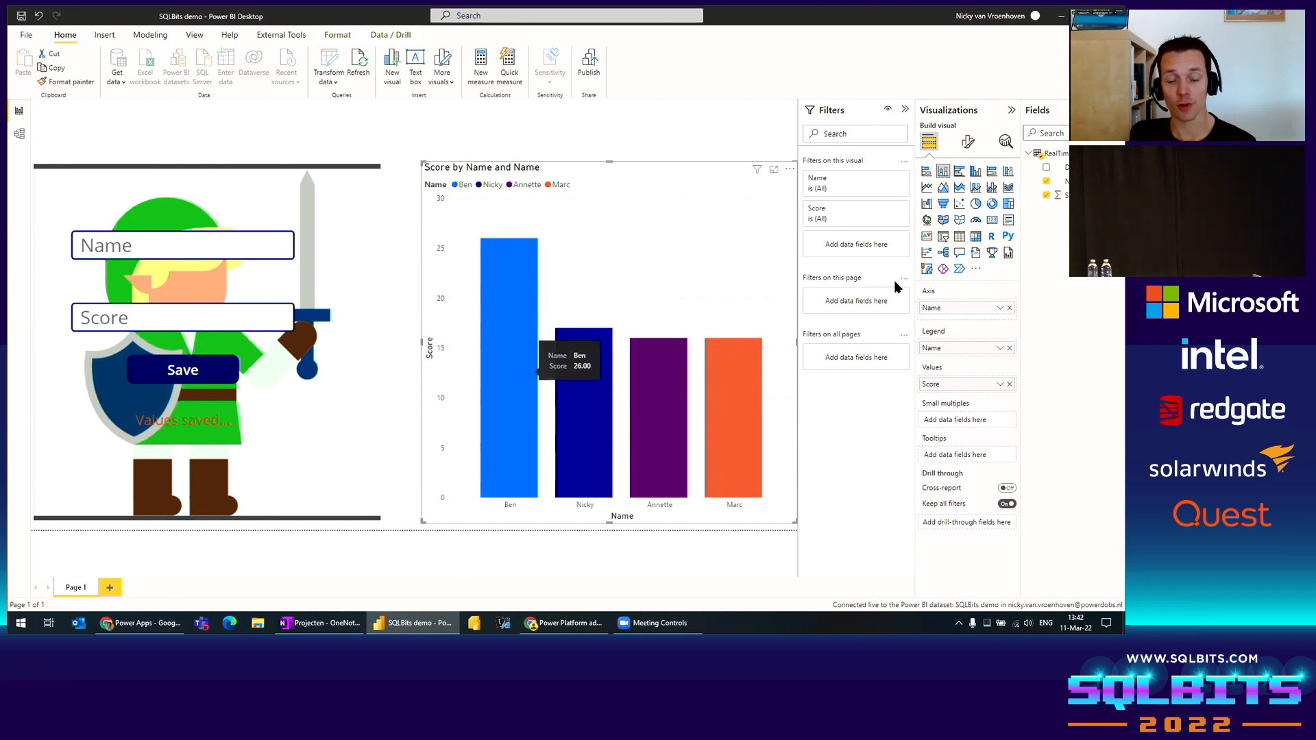
# Step: Try clustered columns with the Name legend, and switch back to stacked columns with the same legend
pyautogui.click(976, 170)
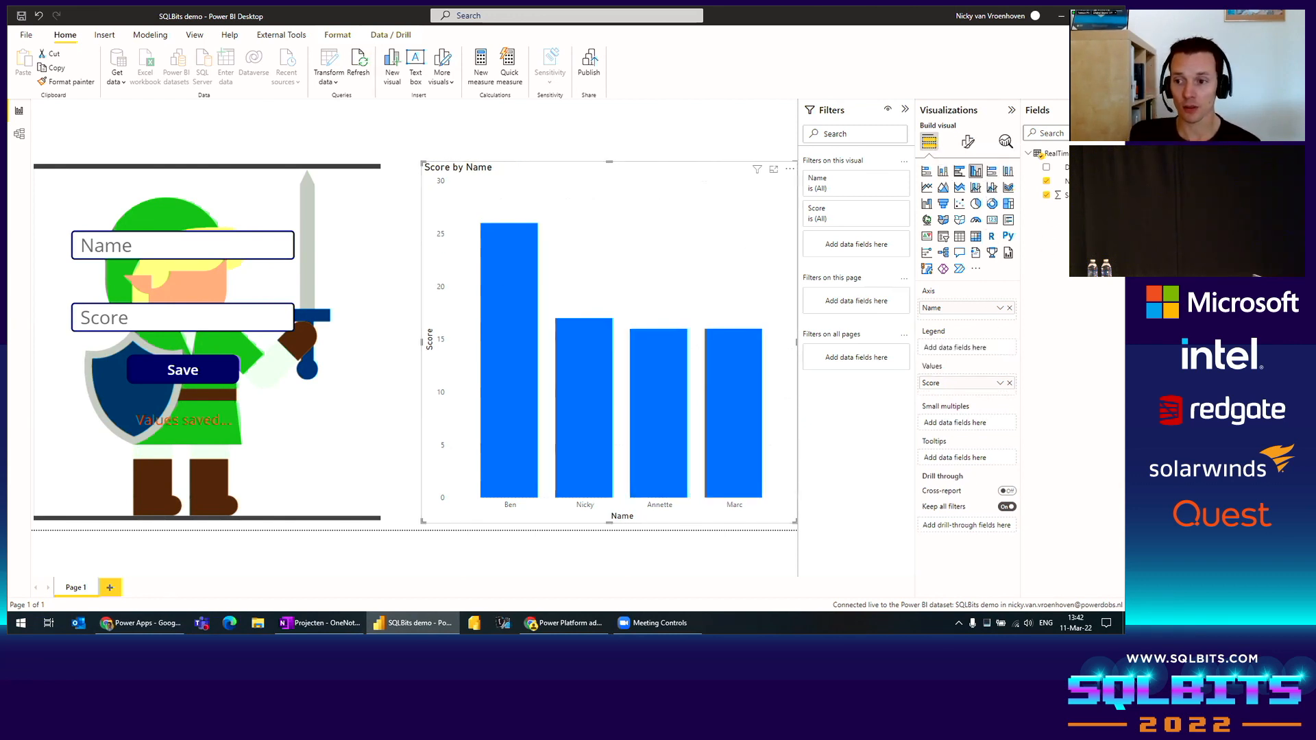
pyautogui.moveTo(1005, 284); pyautogui.dragTo(967, 347)
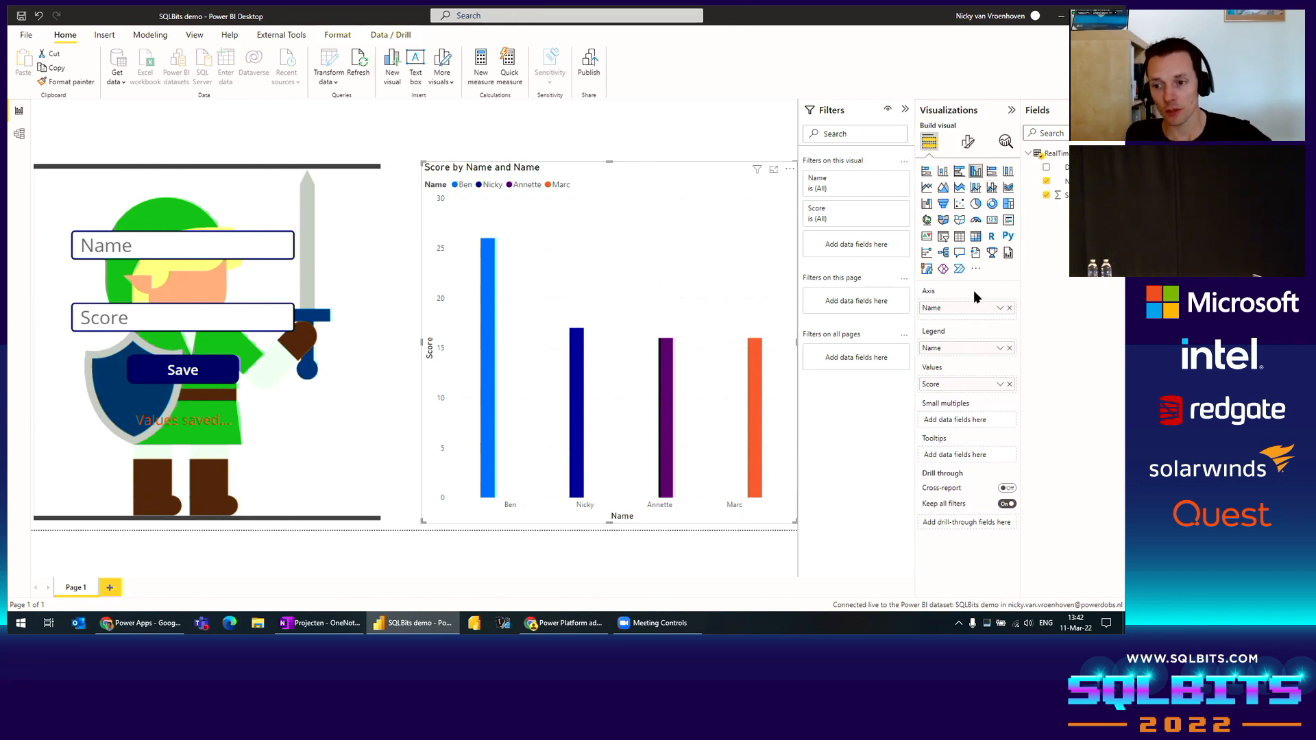
pyautogui.click(941, 173)
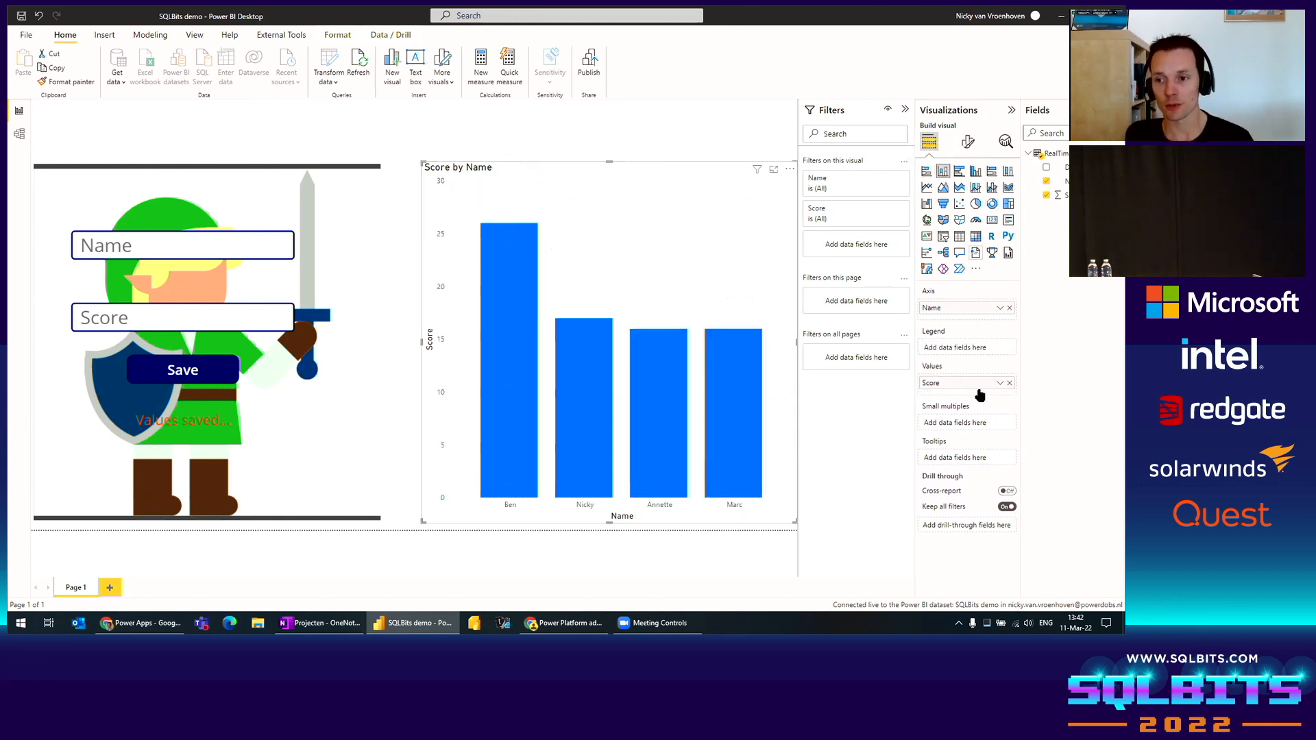
pyautogui.moveTo(1067, 187); pyautogui.dragTo(977, 350)
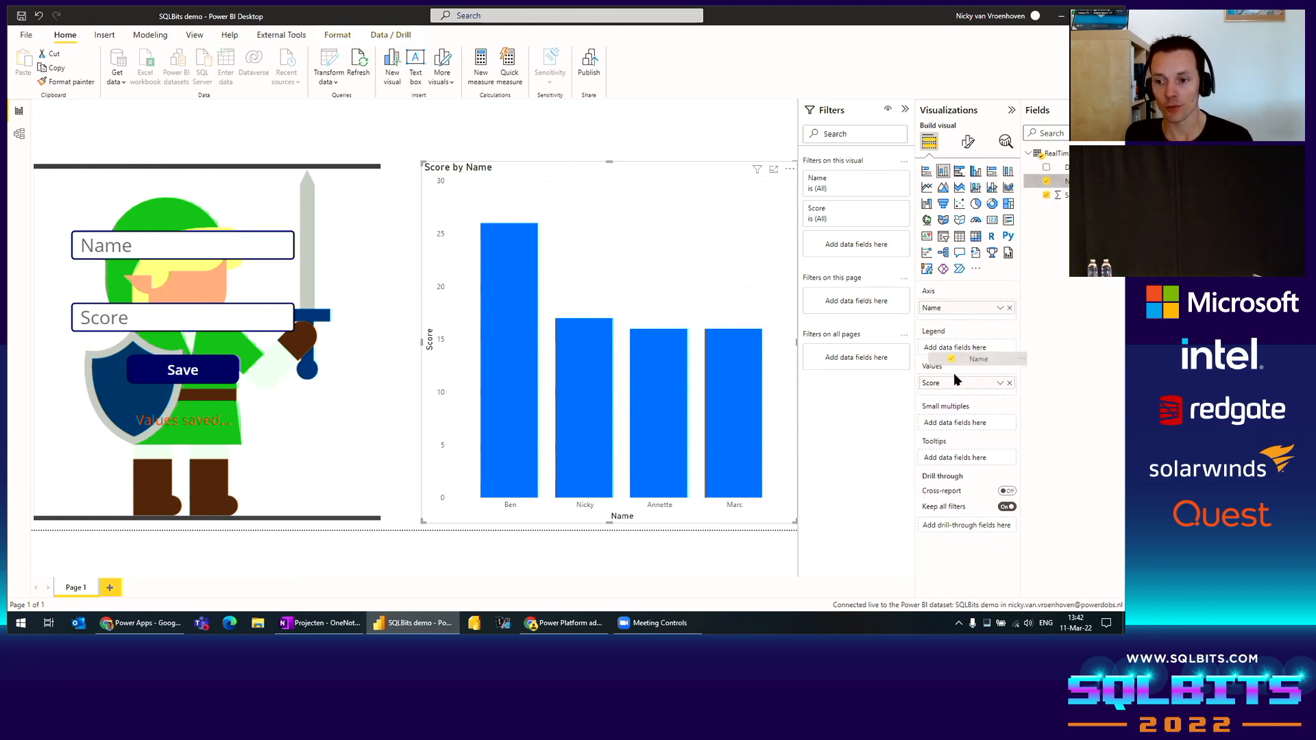
# Step: Save the report, publish it to My workspace, and open SQLBits demo in the Power BI service
pyautogui.moveTo(527, 271)
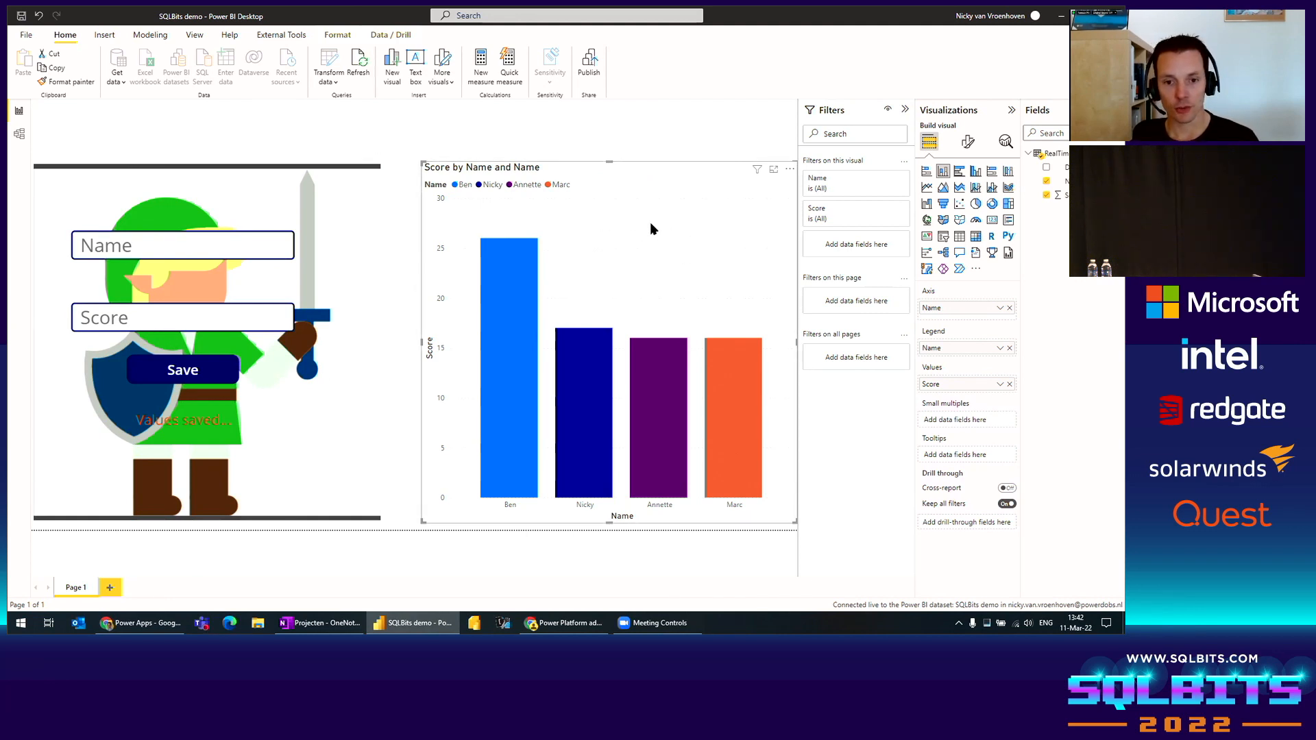
pyautogui.click(589, 63)
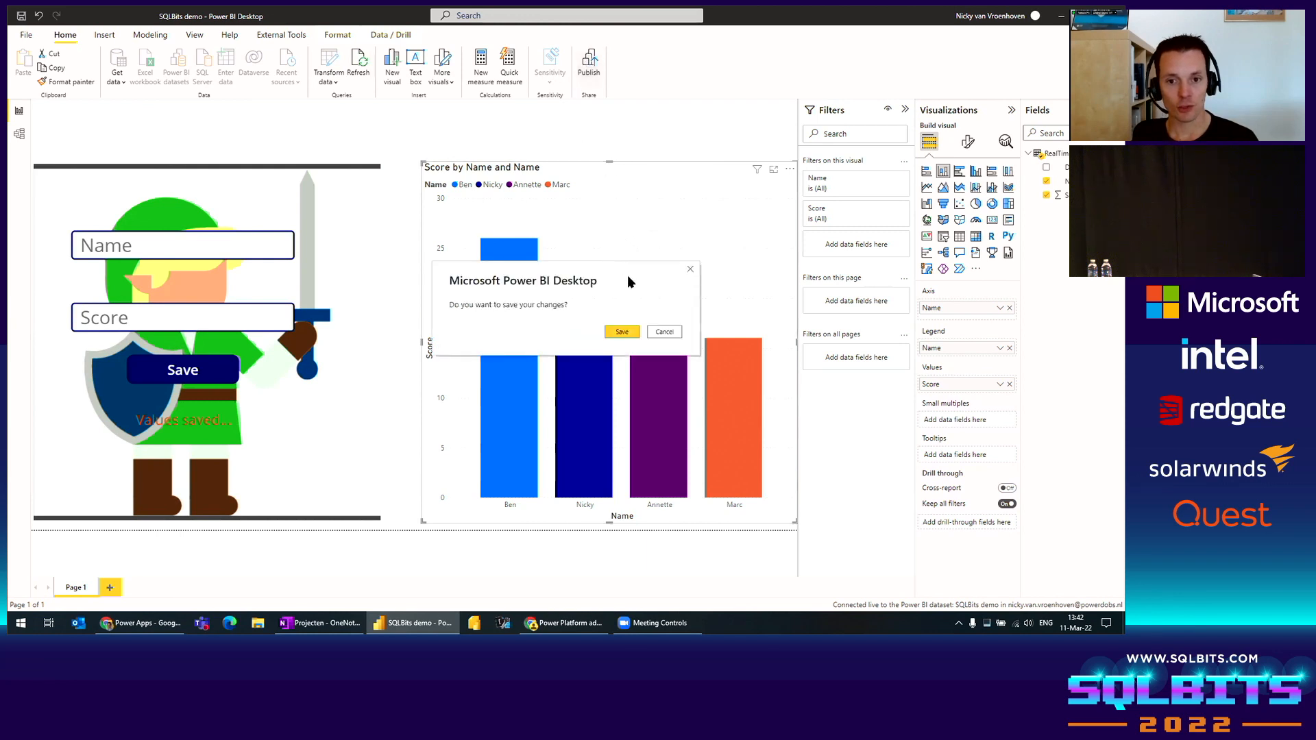
pyautogui.press('Return')
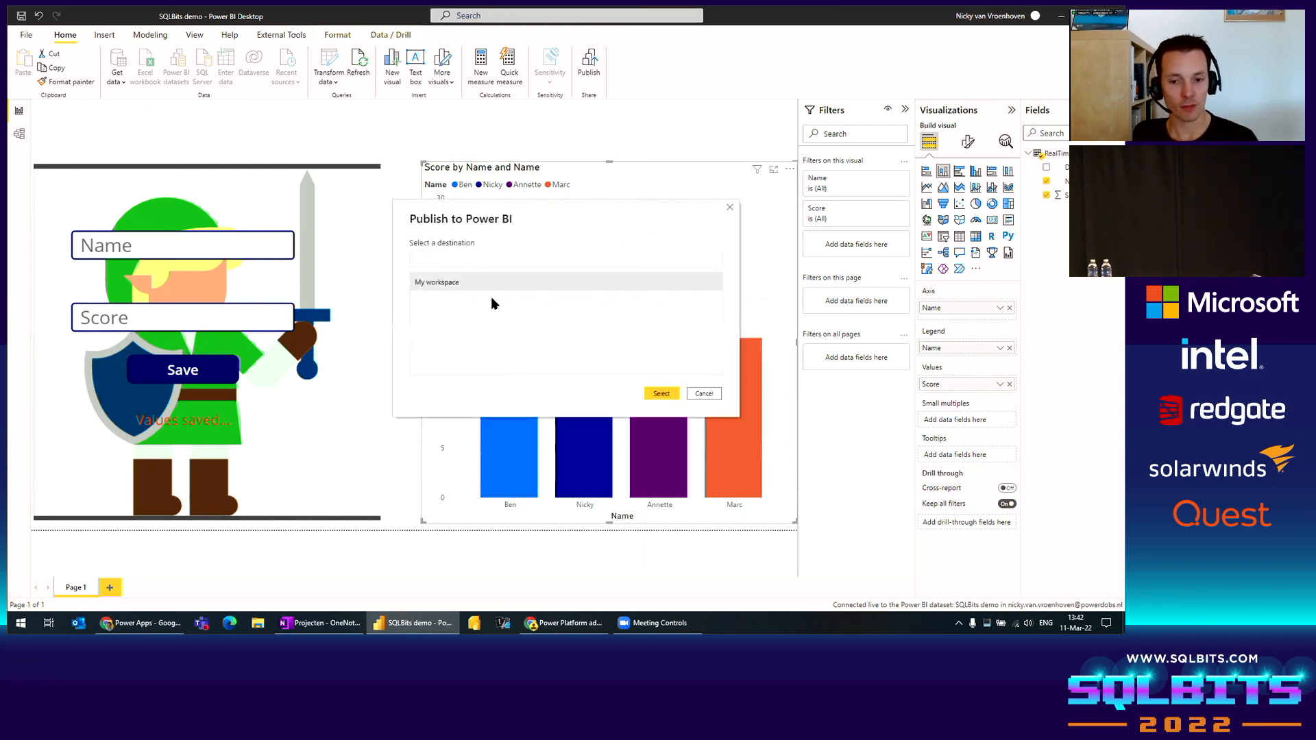
pyautogui.click(458, 287)
pyautogui.press('Return')
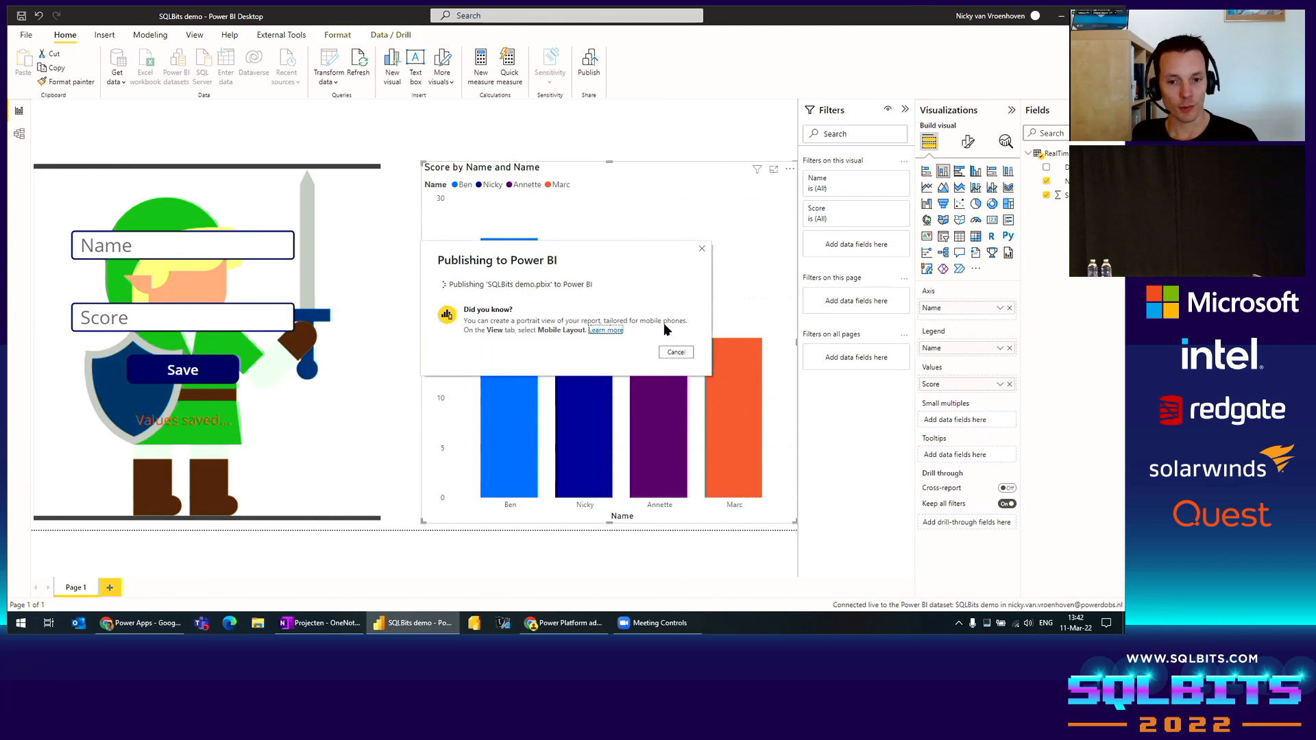
pyautogui.click(522, 305)
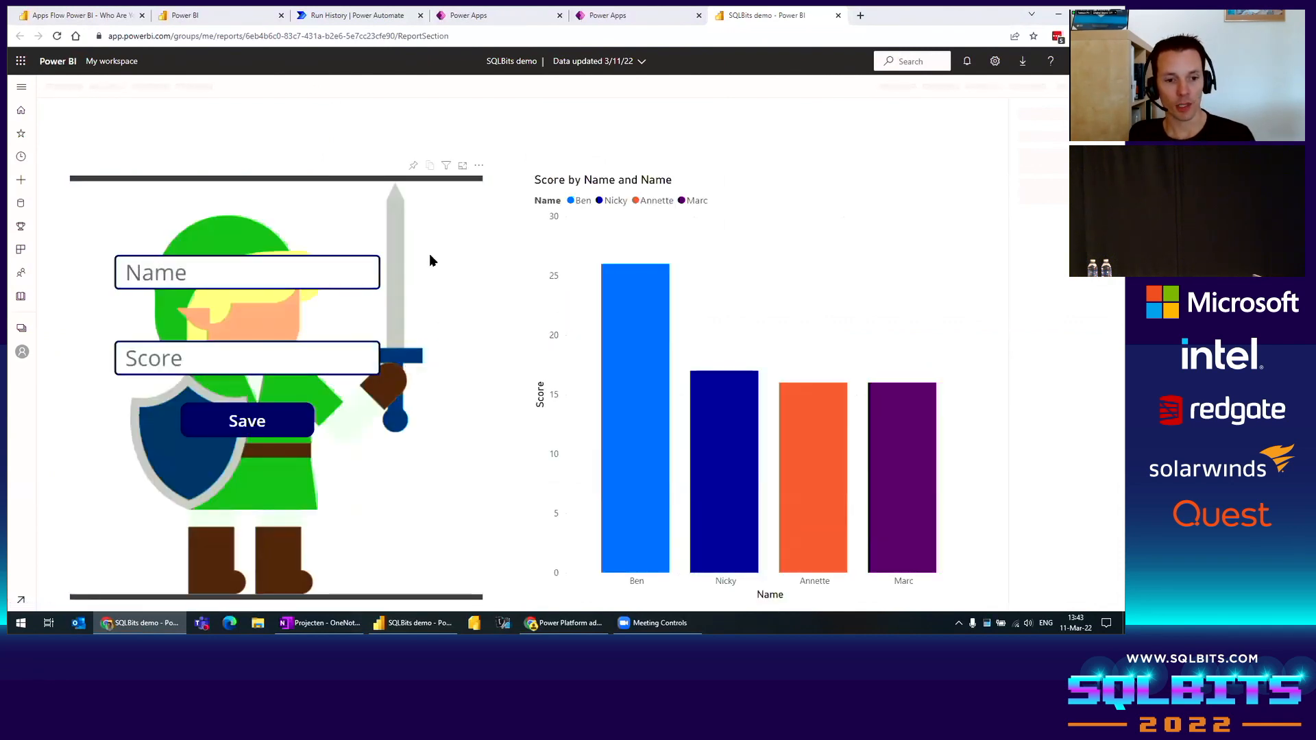
# Step: Pin the Power Apps visual to a new dashboard named SQLBits demo, and open that dashboard
pyautogui.click(412, 165)
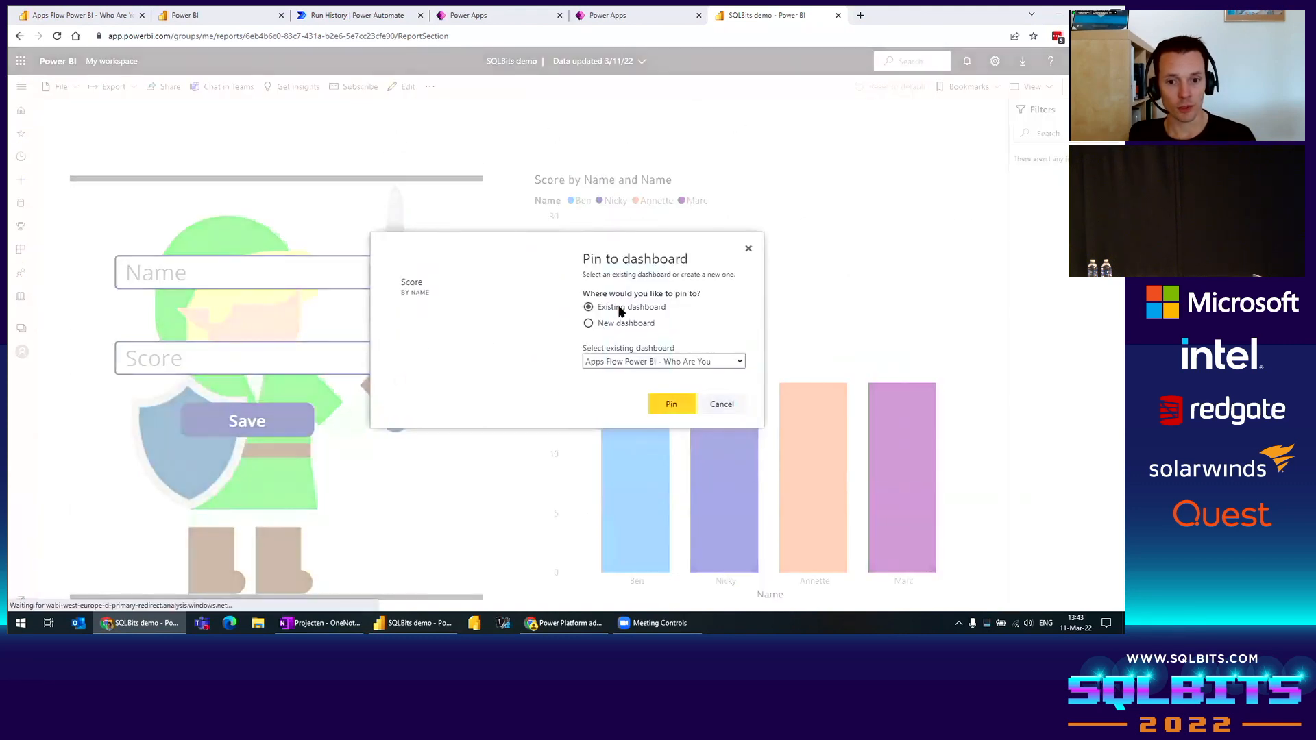
pyautogui.click(636, 360)
pyautogui.click(615, 322)
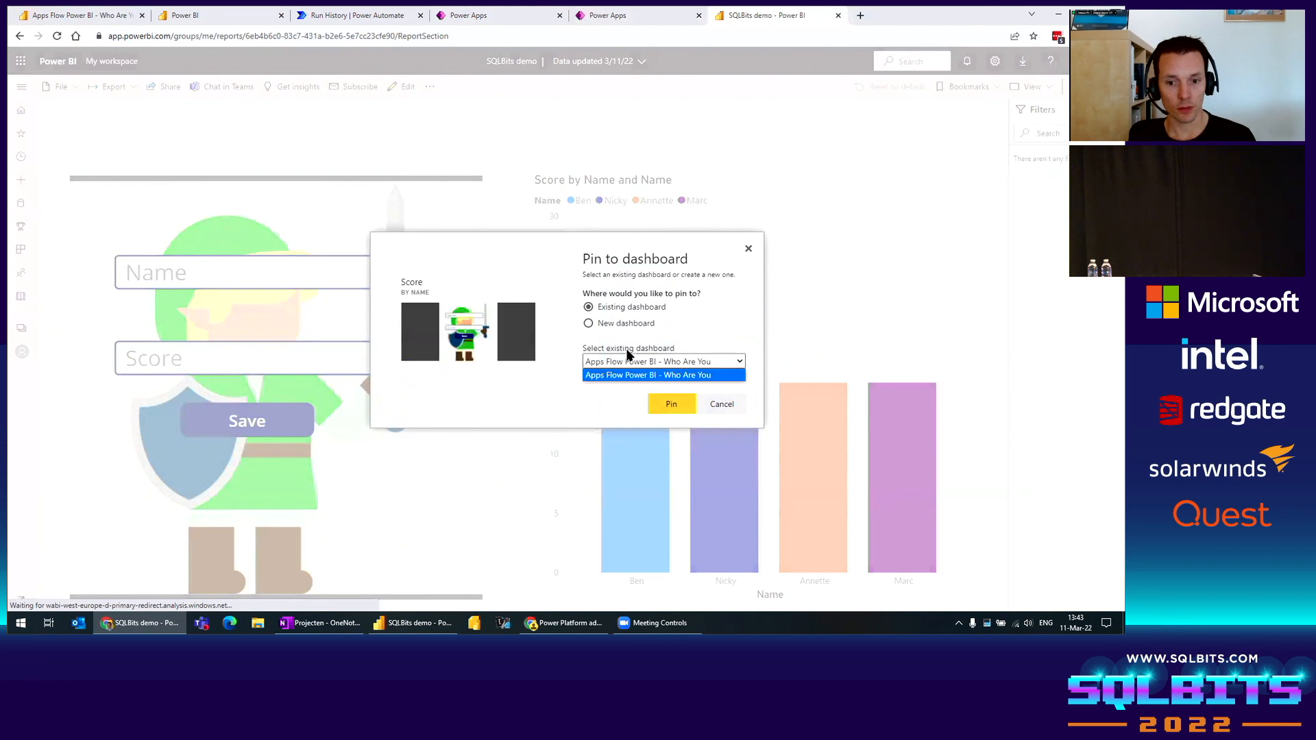
pyautogui.click(651, 358)
pyautogui.write('SQLB')
pyautogui.write('it s')
pyautogui.write('s demo')
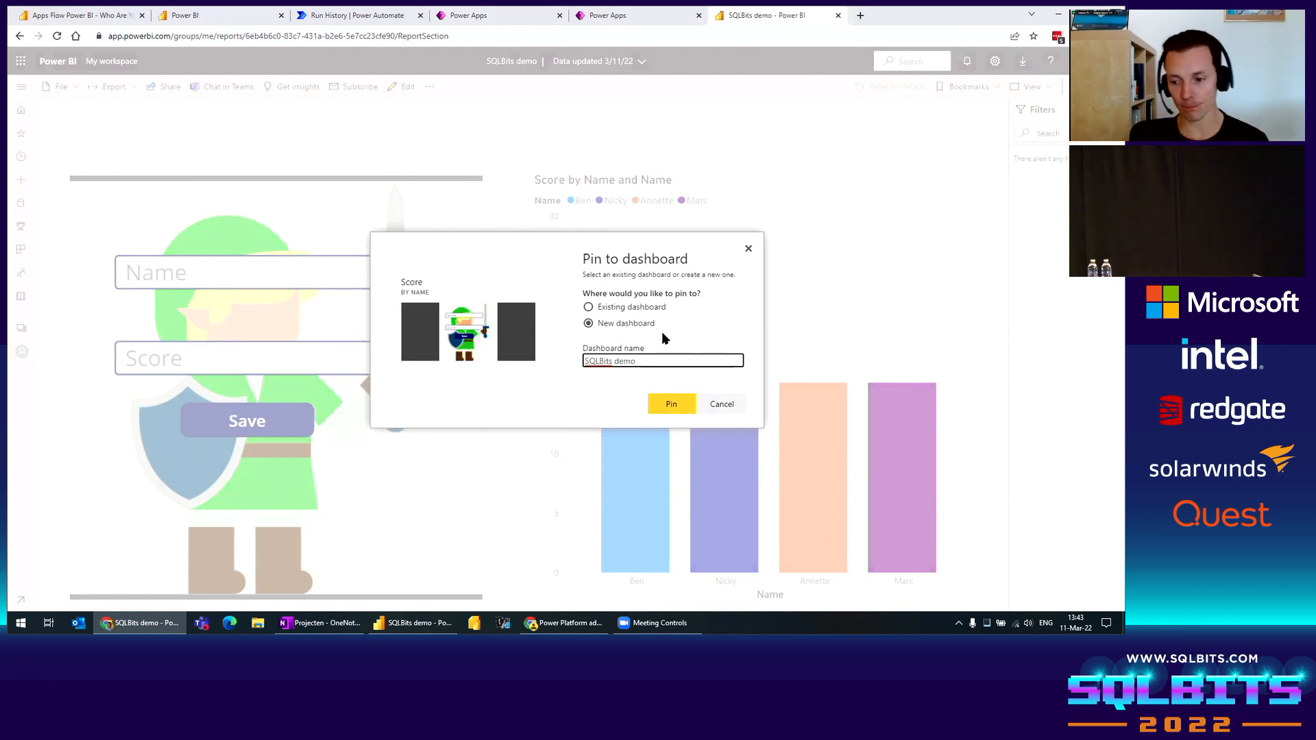
pyautogui.click(668, 403)
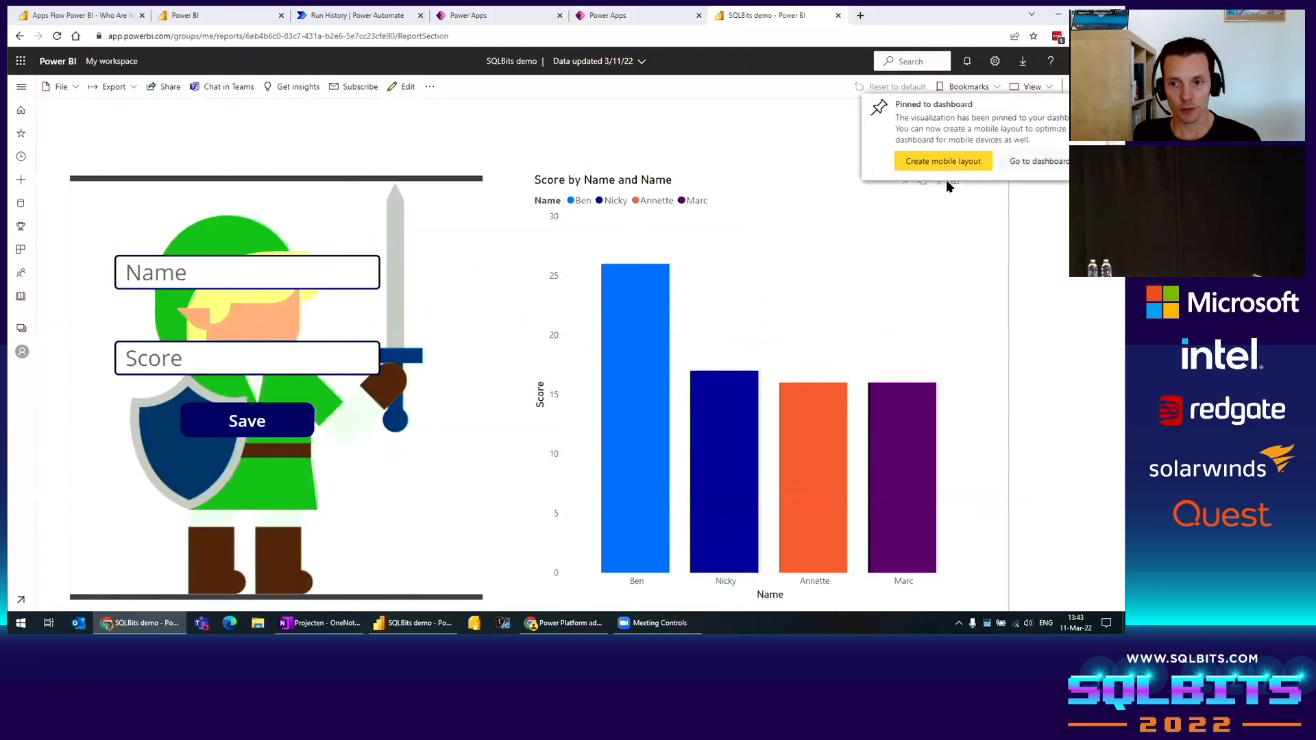
pyautogui.click(1022, 165)
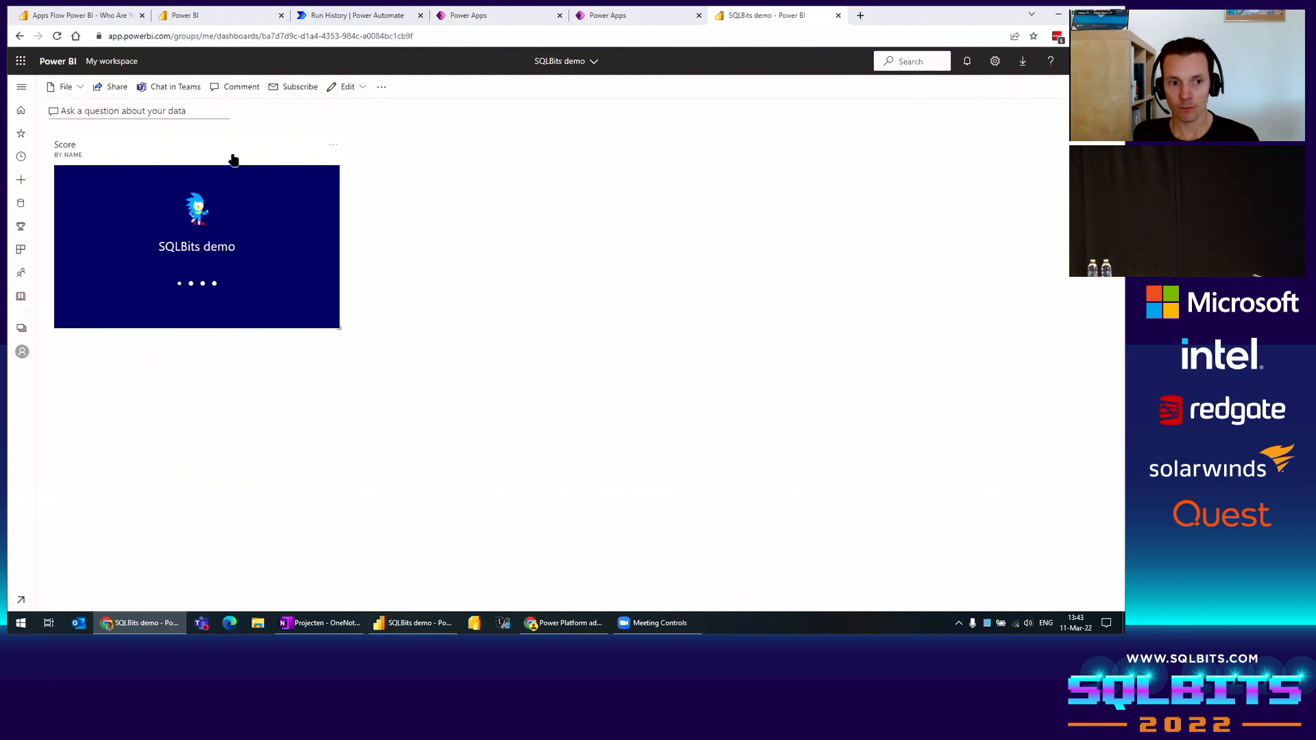
# Step: Return to the report from the app tile and pin the score chart to the existing SQLBits demo dashboard
pyautogui.click(276, 161)
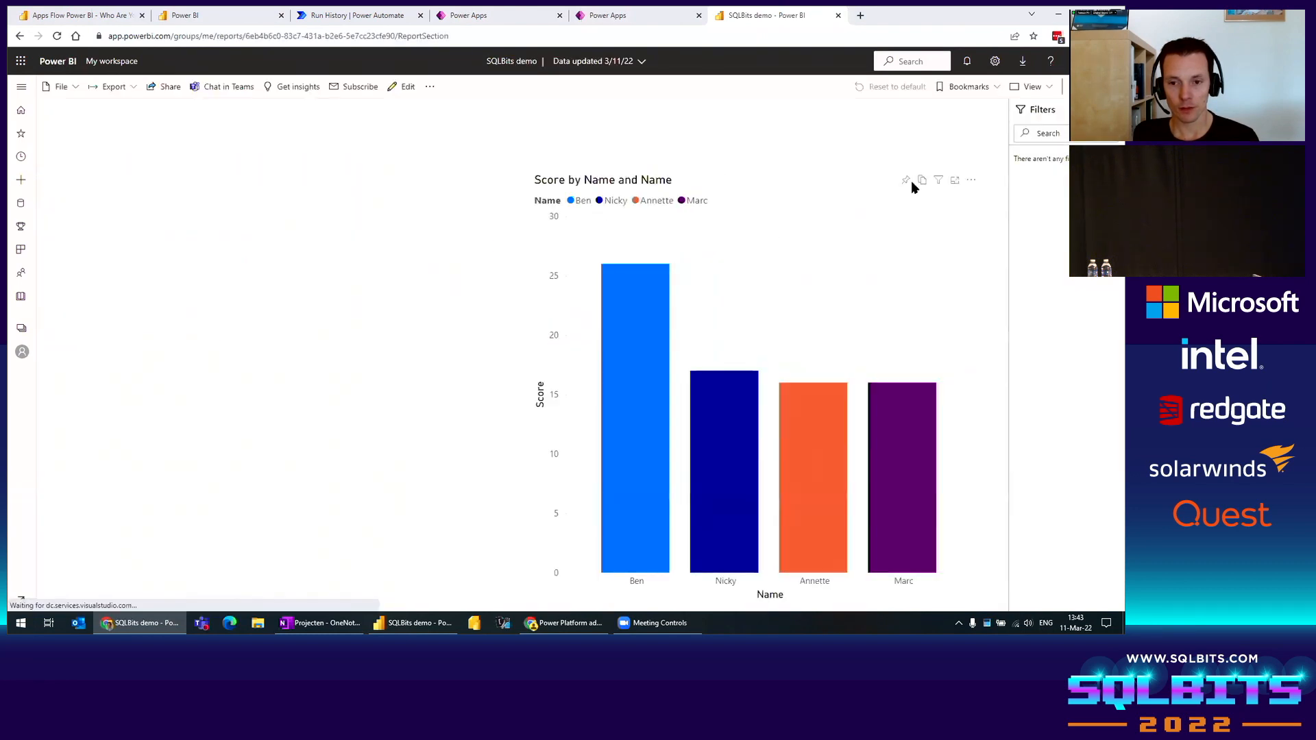
pyautogui.click(905, 181)
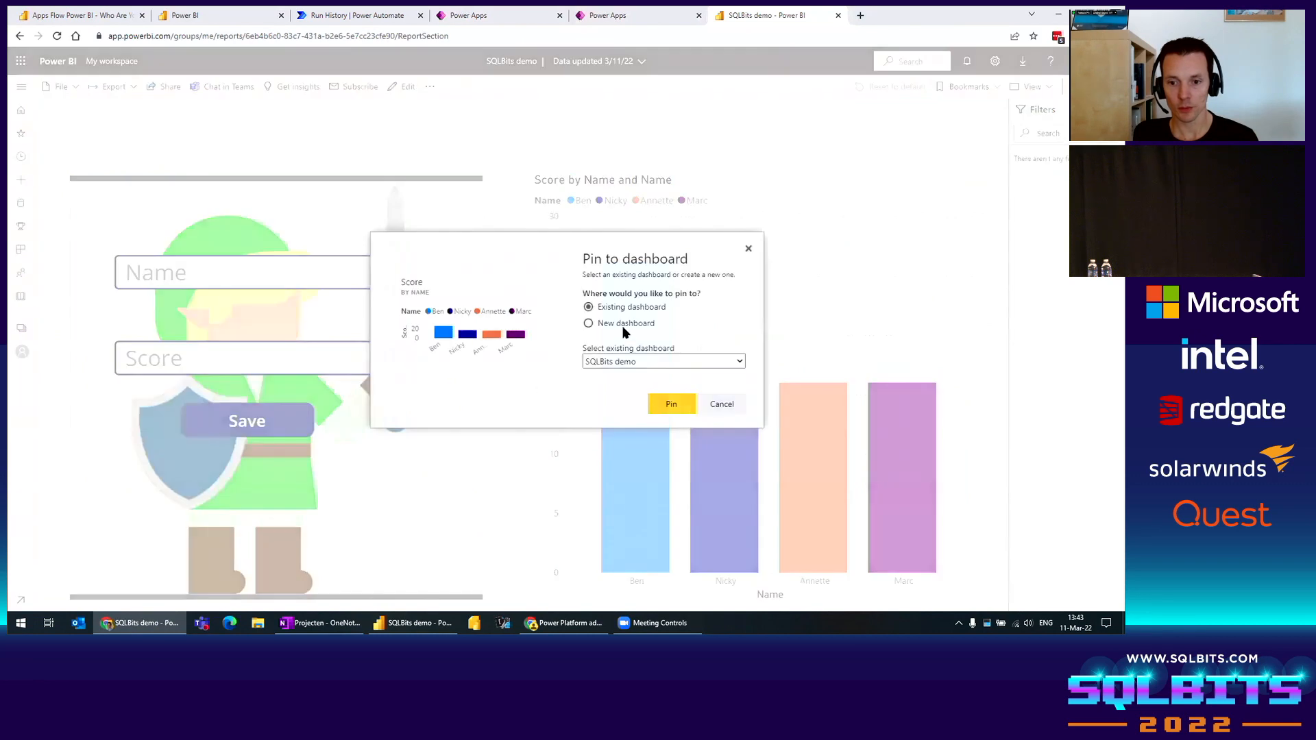
pyautogui.click(670, 406)
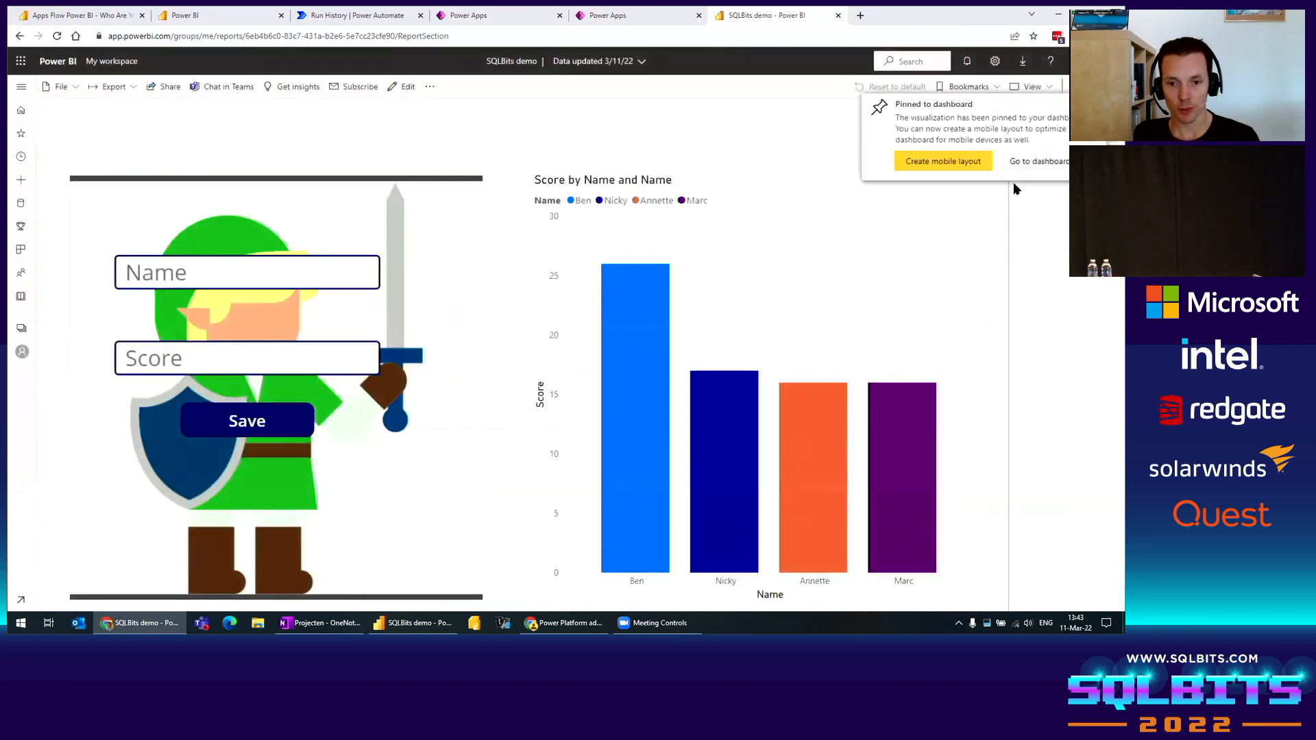
# Step: Open the SQLBits demo dashboard and enlarge the app tile towards the score chart tile
pyautogui.click(1039, 161)
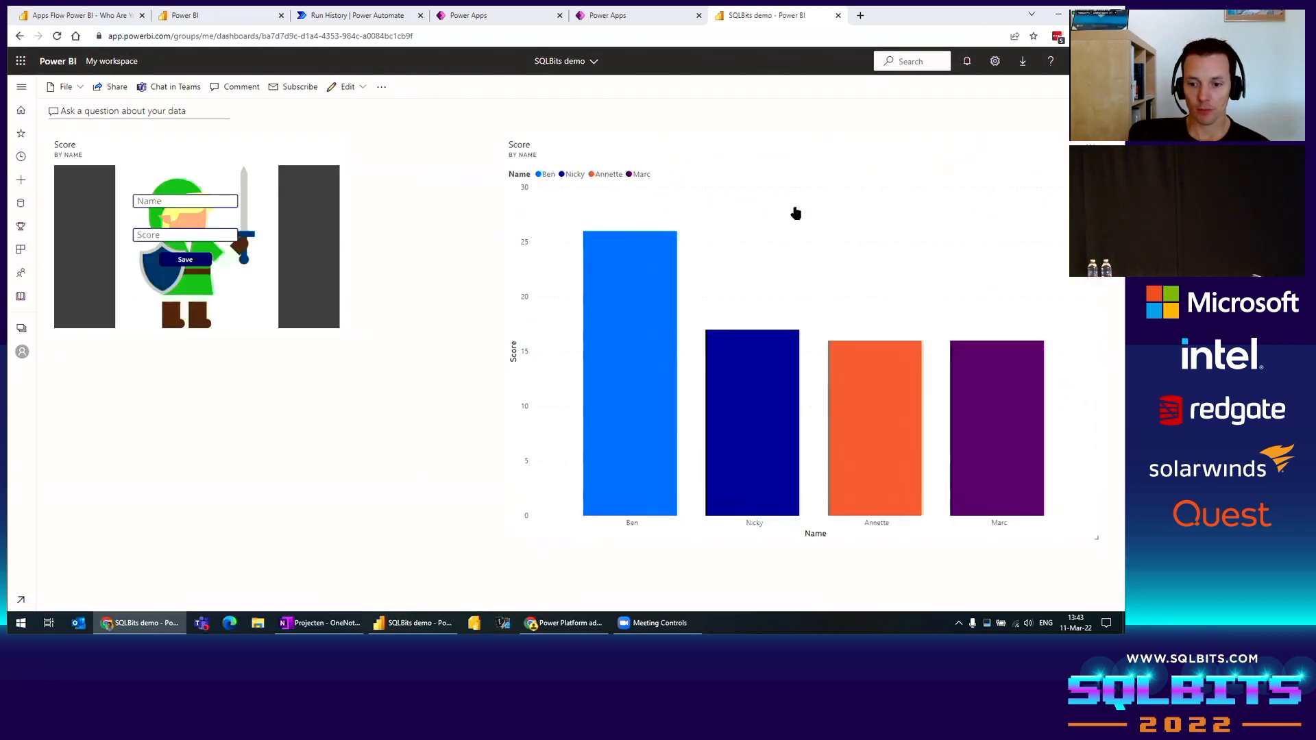
pyautogui.moveTo(348, 349); pyautogui.dragTo(445, 388)
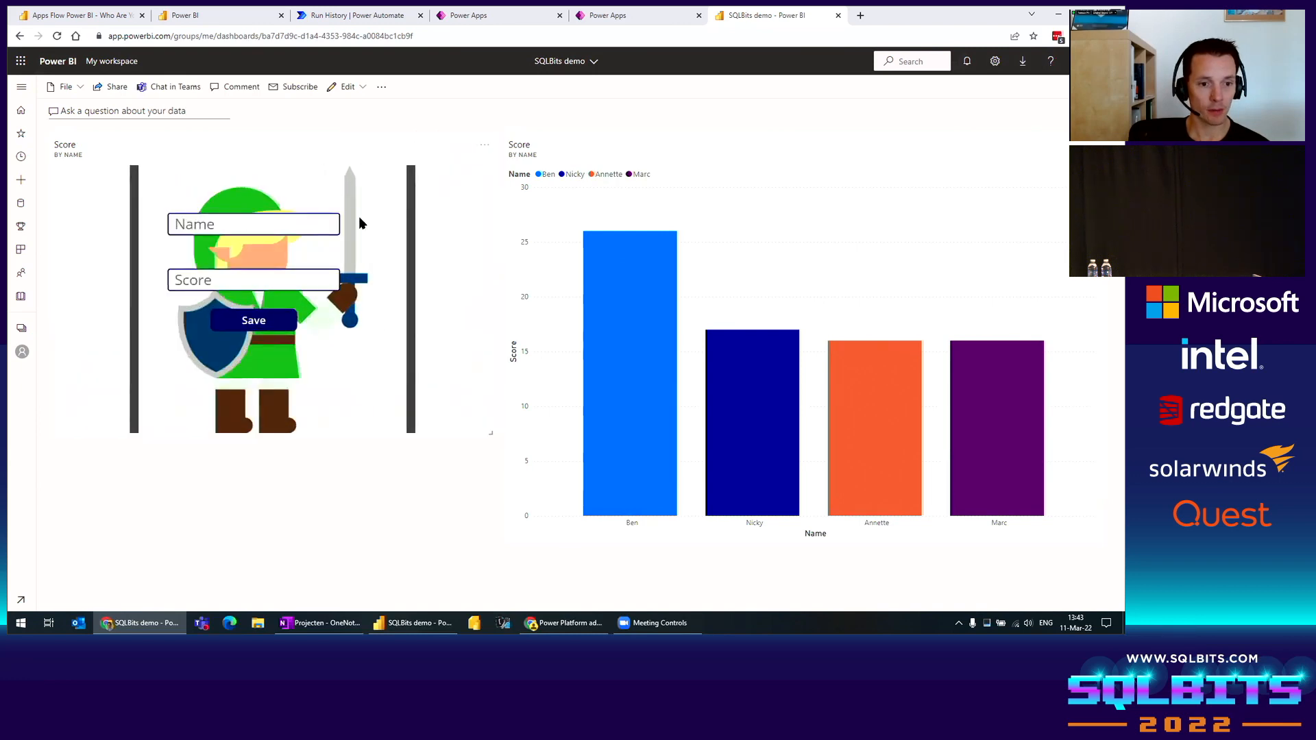
# Step: Save an entry with a first name already in the chart and a score in the dashboard's app tile
pyautogui.click(240, 225)
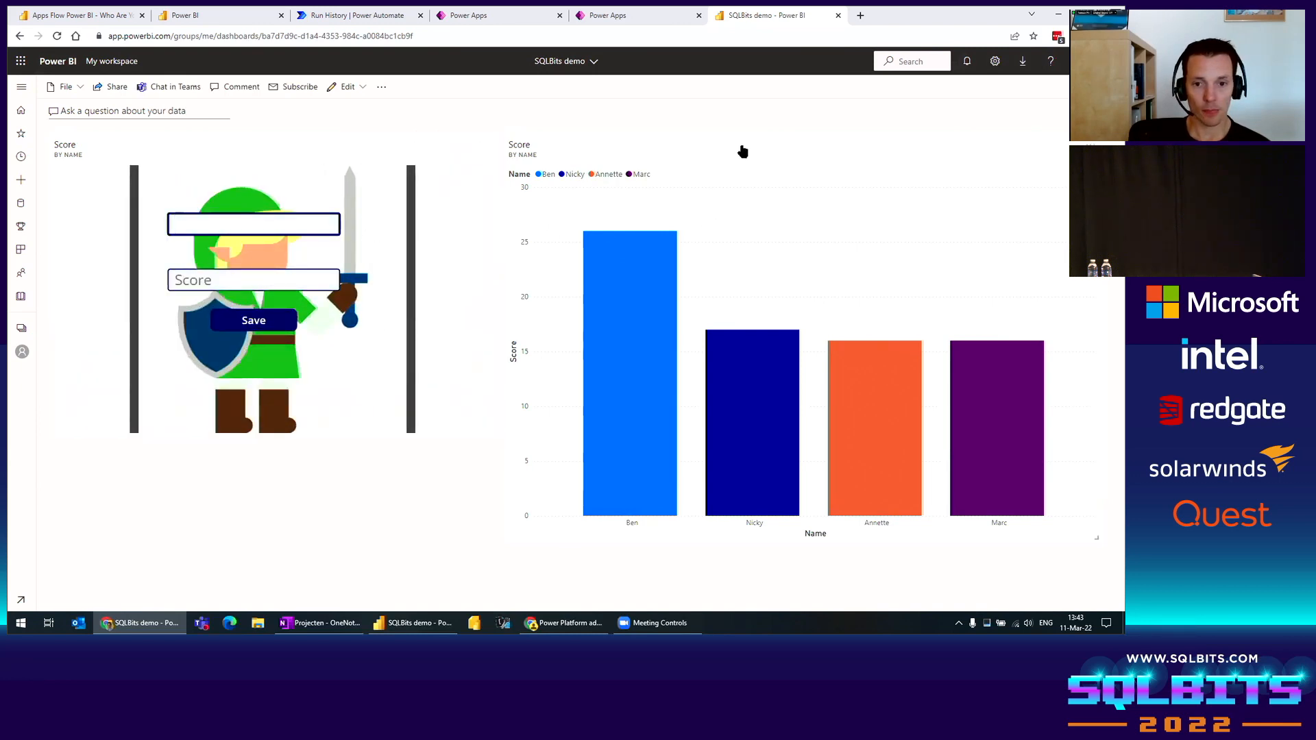
pyautogui.write('Nicky')
pyautogui.press('Tab')
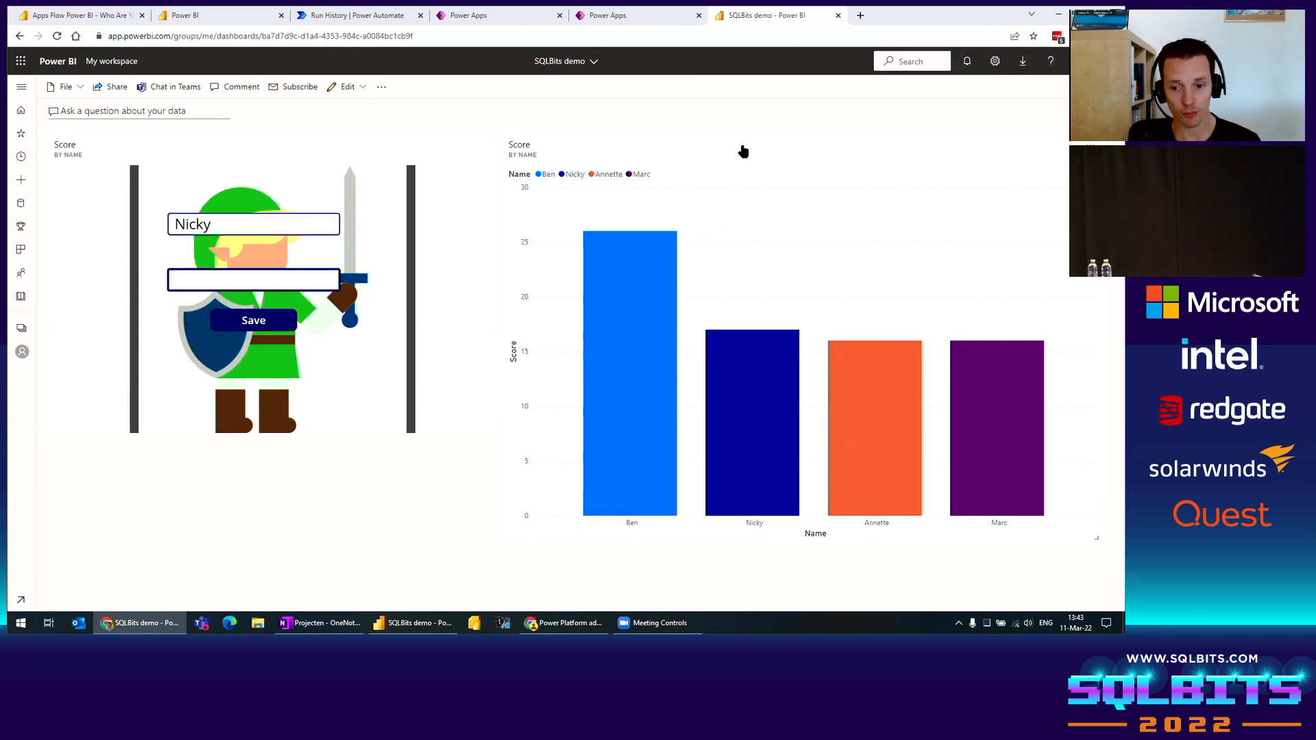
pyautogui.press('Tab')
pyautogui.press('Return')
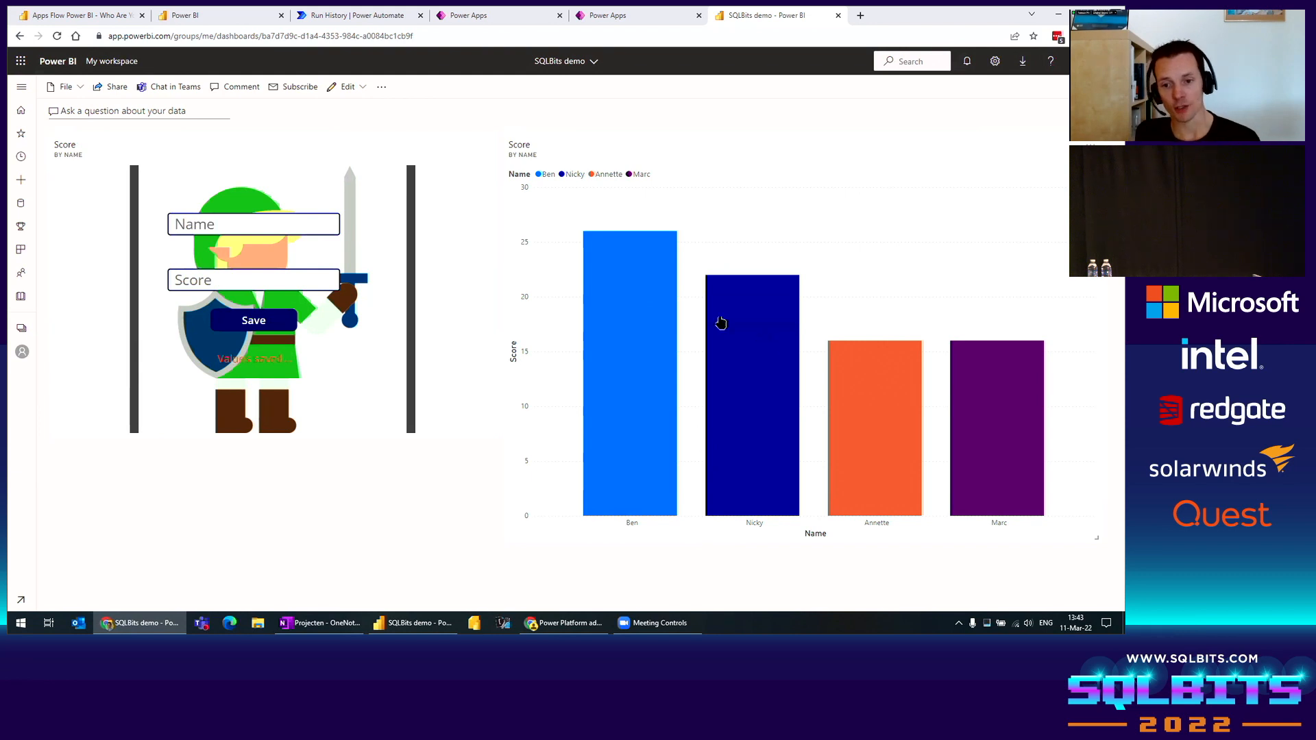
# Step: Save another entry for the same first name with score -5 in the dashboard's app tile
pyautogui.click(242, 227)
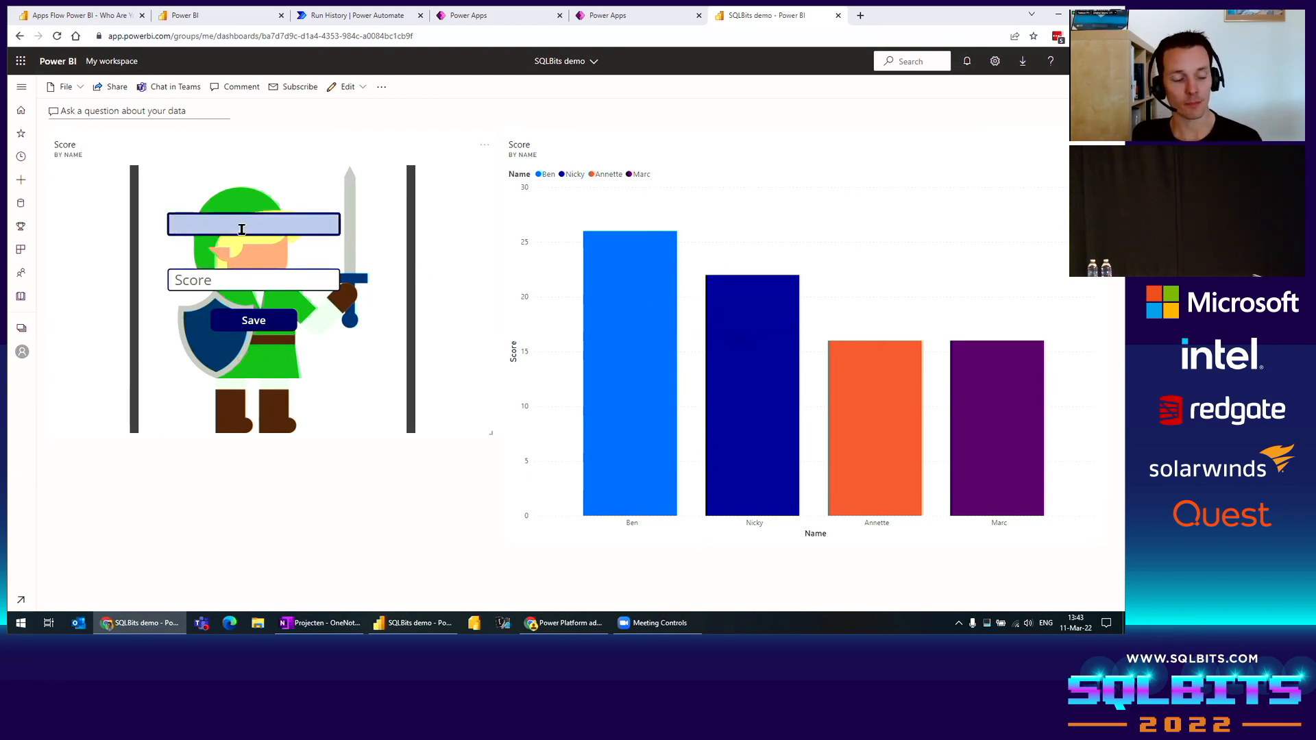
pyautogui.write('Nicky')
pyautogui.press('Tab')
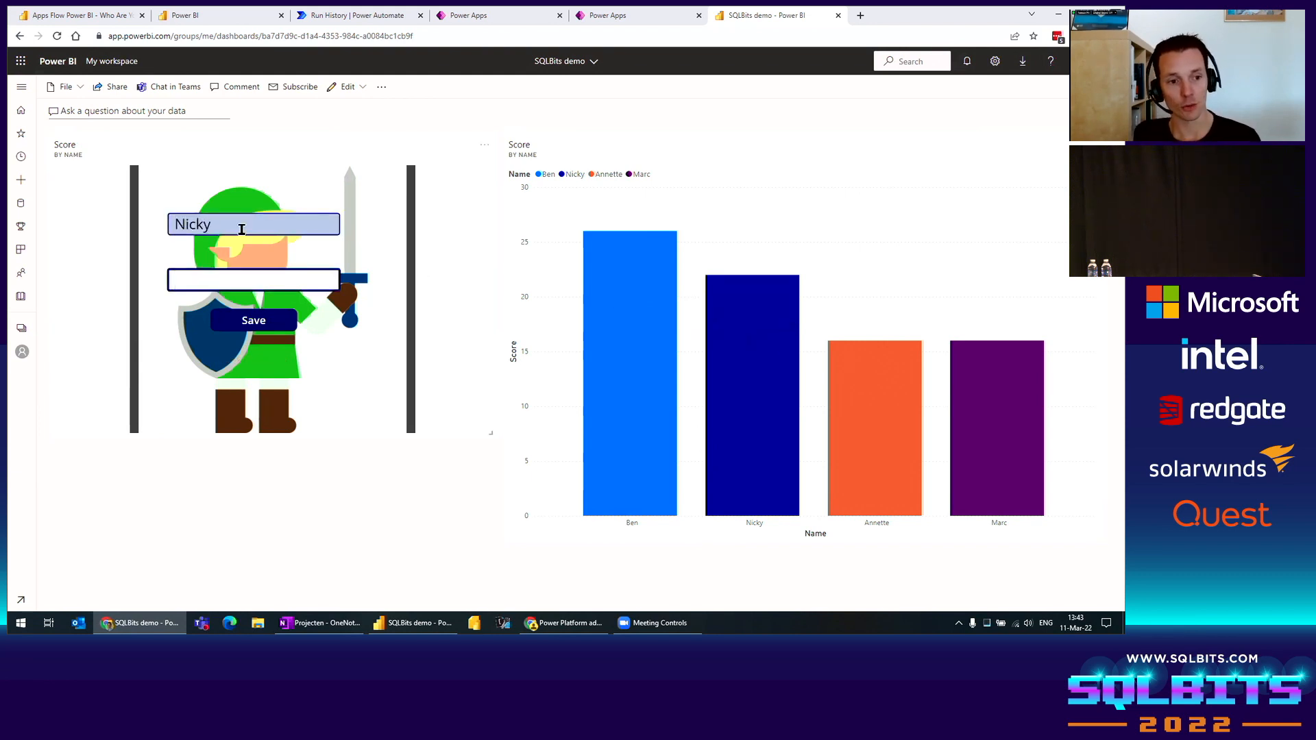
pyautogui.write('-5')
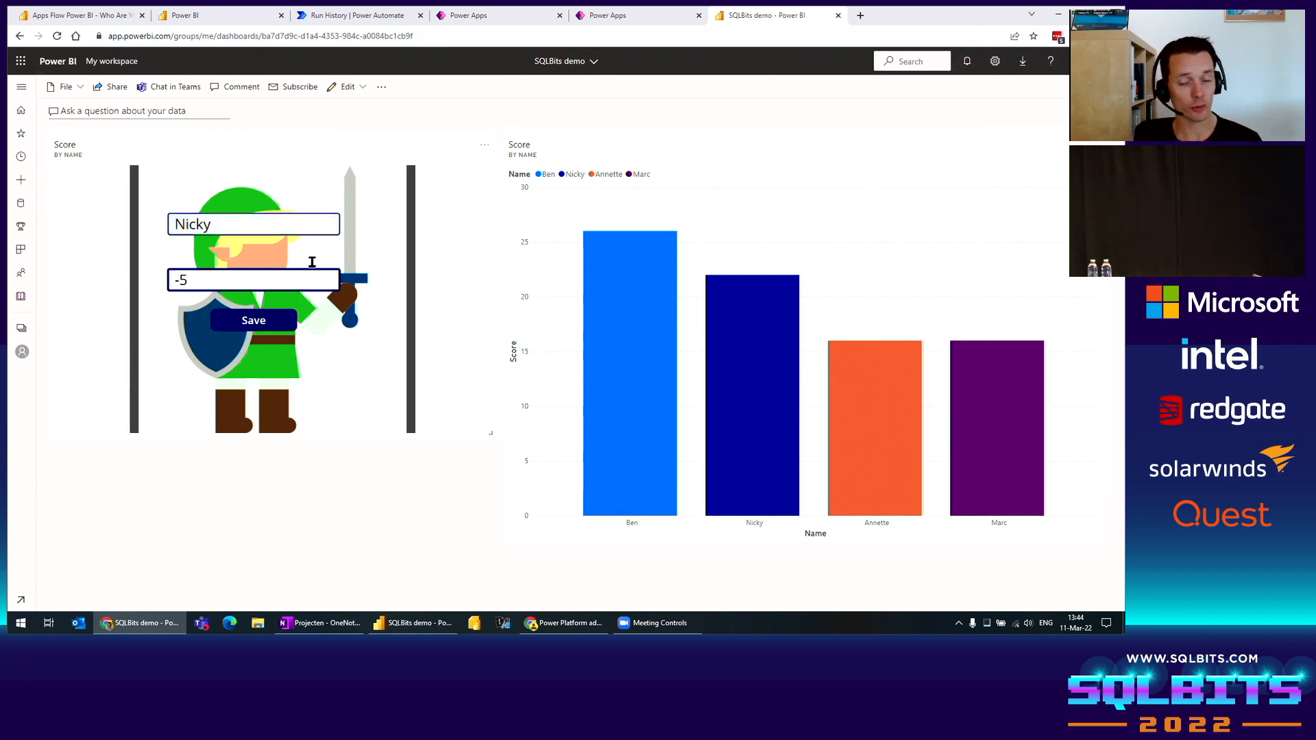
pyautogui.click(263, 327)
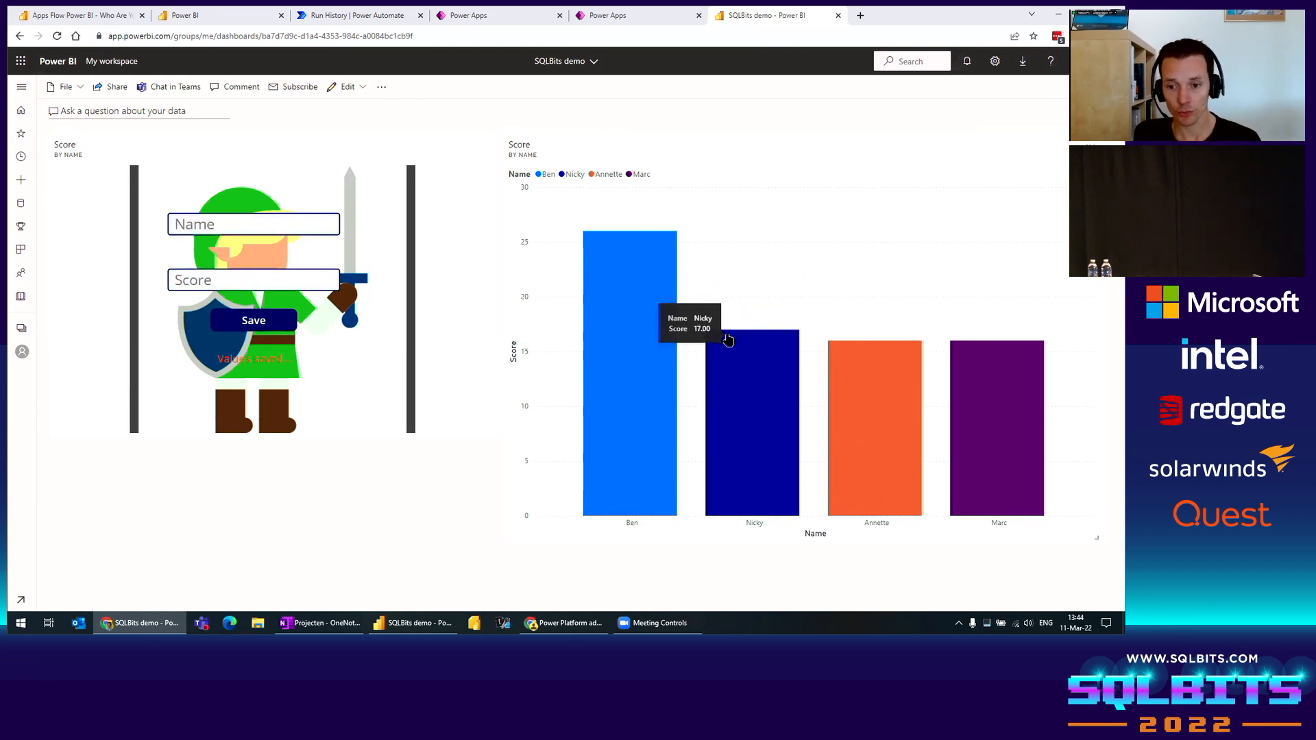
# Step: Save an entry with the first name of the chart's second bar and a score of -17 in the dashboard's app tile
pyautogui.click(216, 218)
pyautogui.write('Nicky')
pyautogui.press('Tab')
pyautogui.write('-17')
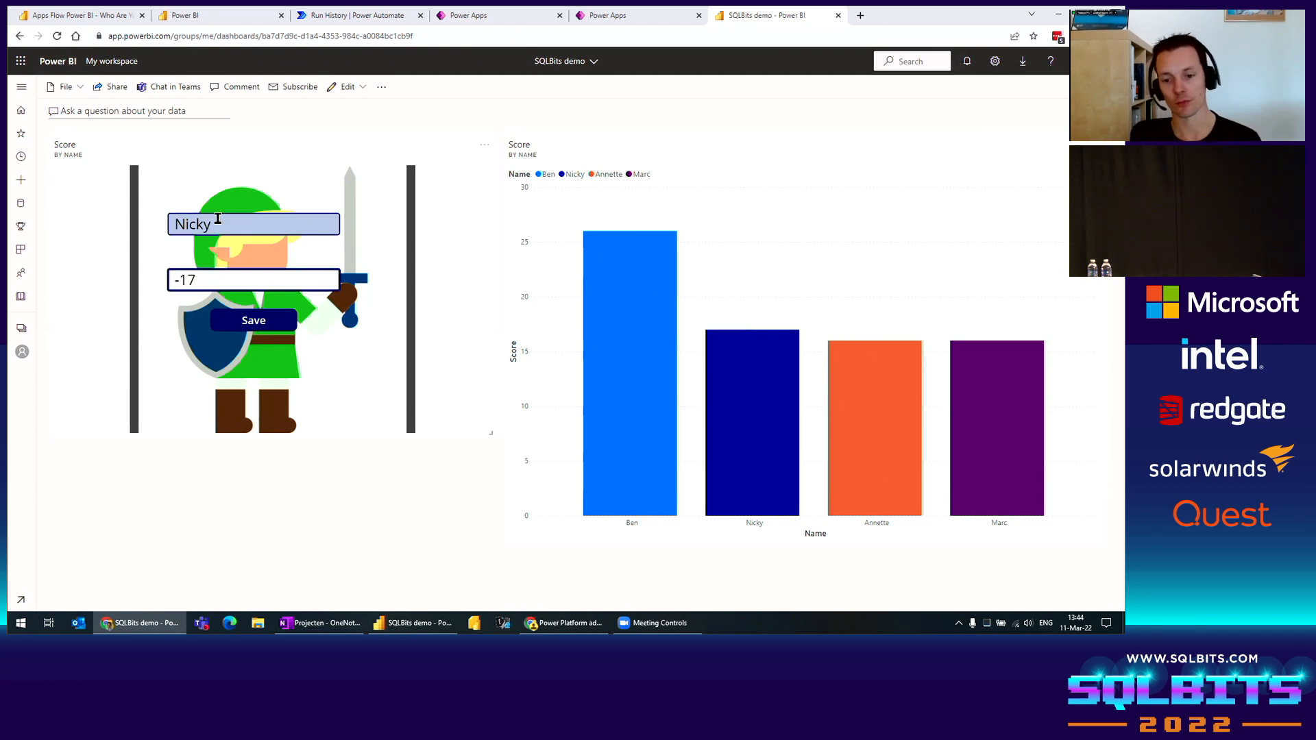
pyautogui.click(267, 326)
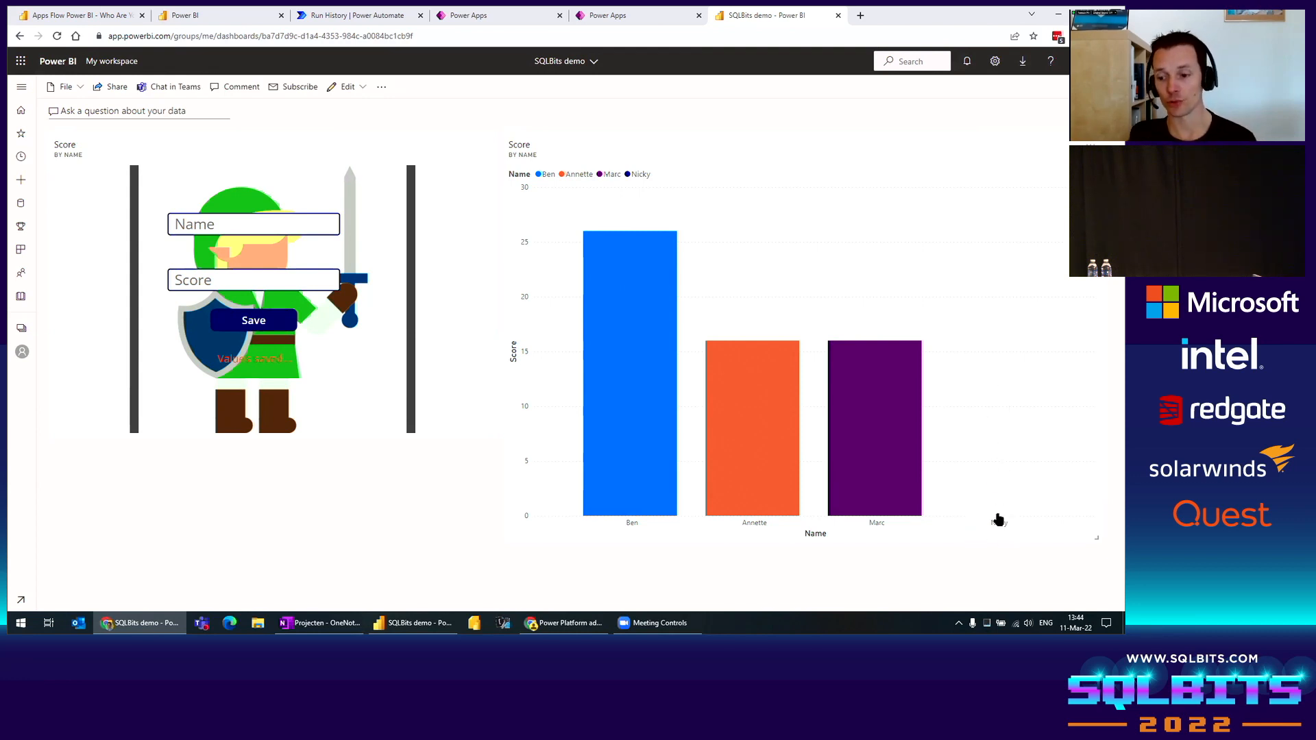
# Step: Open the report behind the score chart tile and expand the chart's Score filter to view its options
pyautogui.click(893, 269)
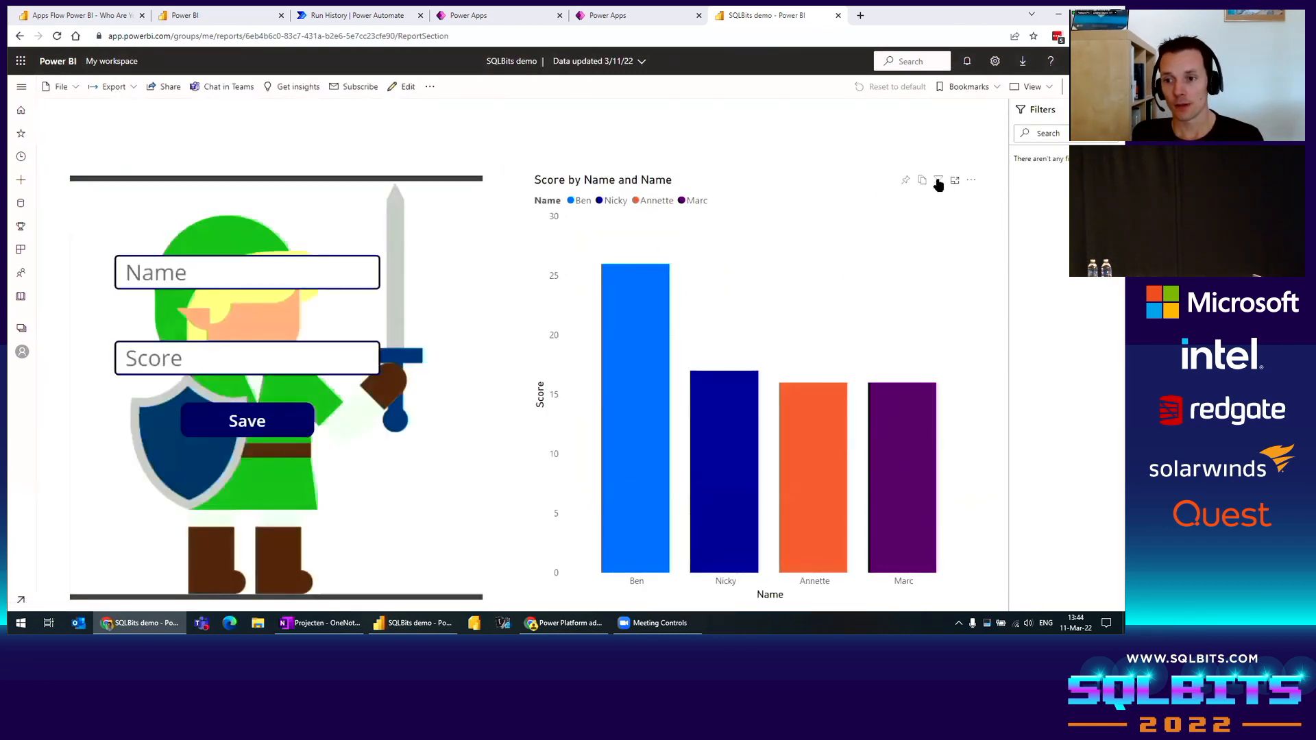
pyautogui.click(972, 180)
pyautogui.click(1056, 160)
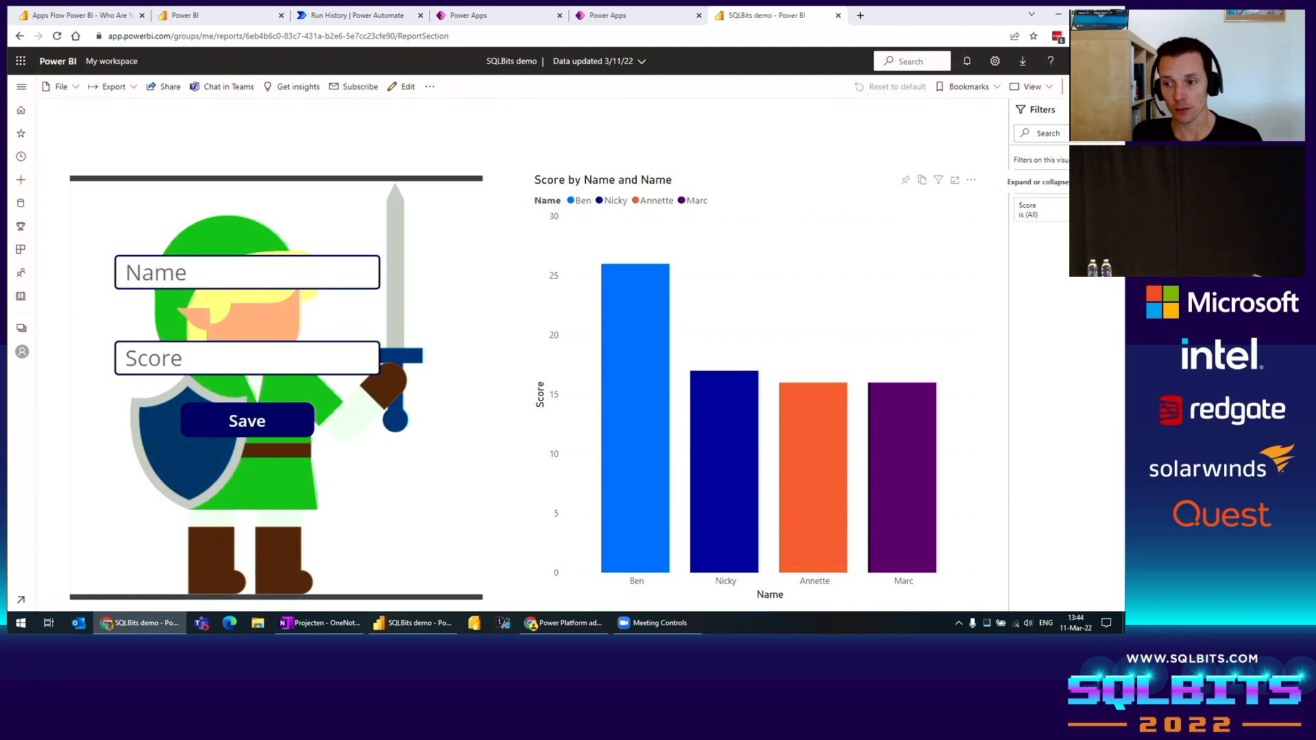
pyautogui.click(1064, 210)
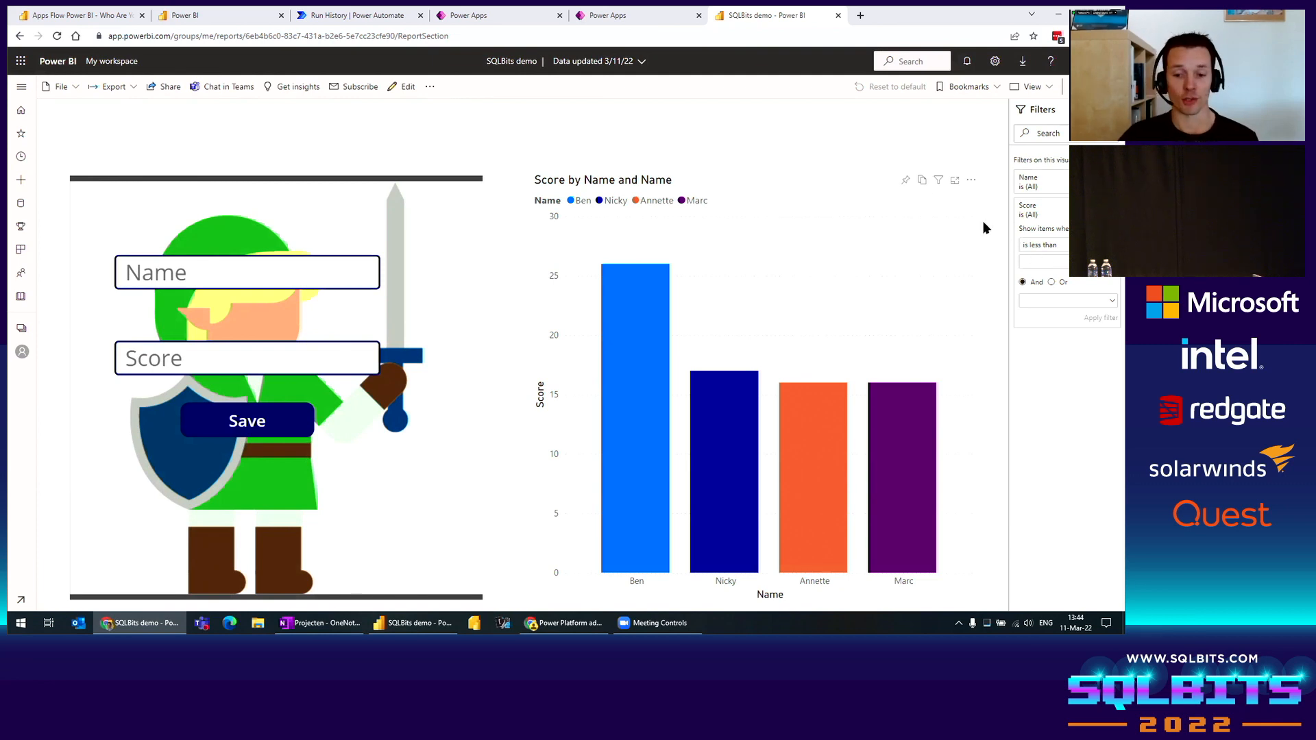
pyautogui.click(798, 147)
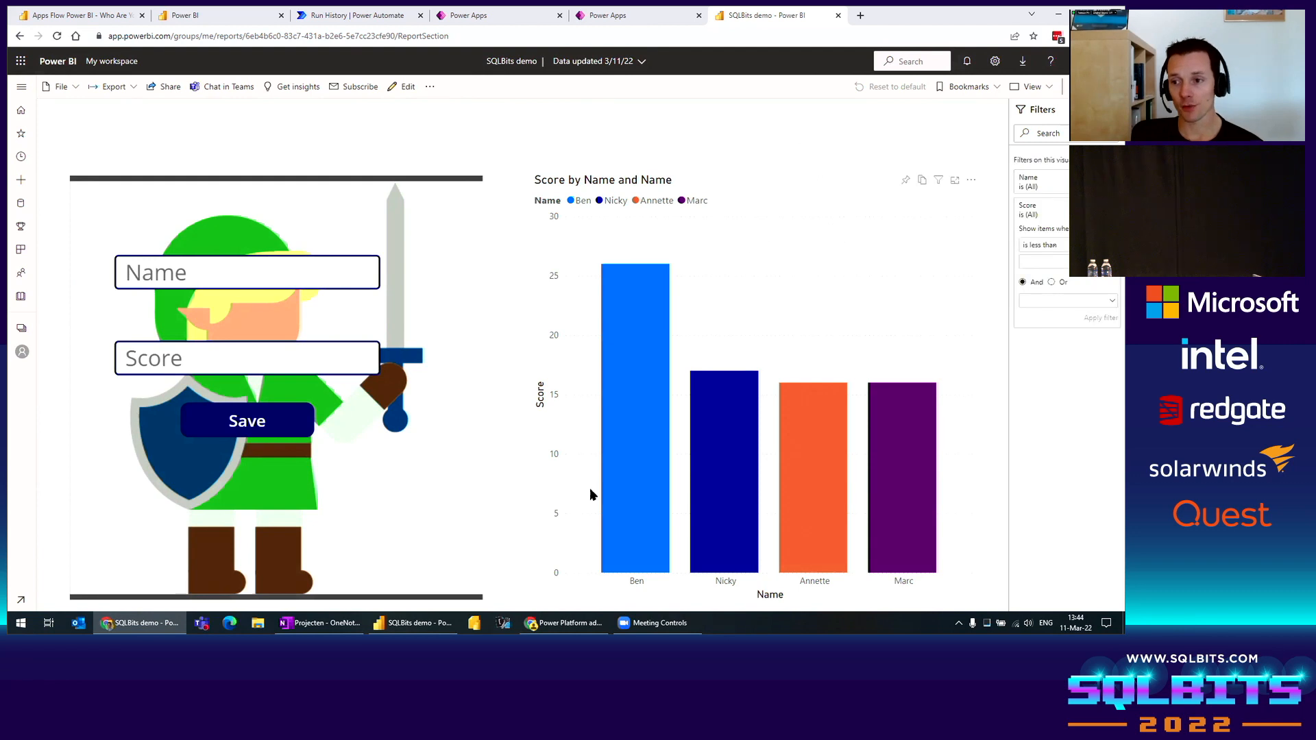
# Step: Switch to Power BI Desktop, dismiss the publishing message and add the Score field as a page-level filter
pyautogui.hotkey('alt', 'Tab')
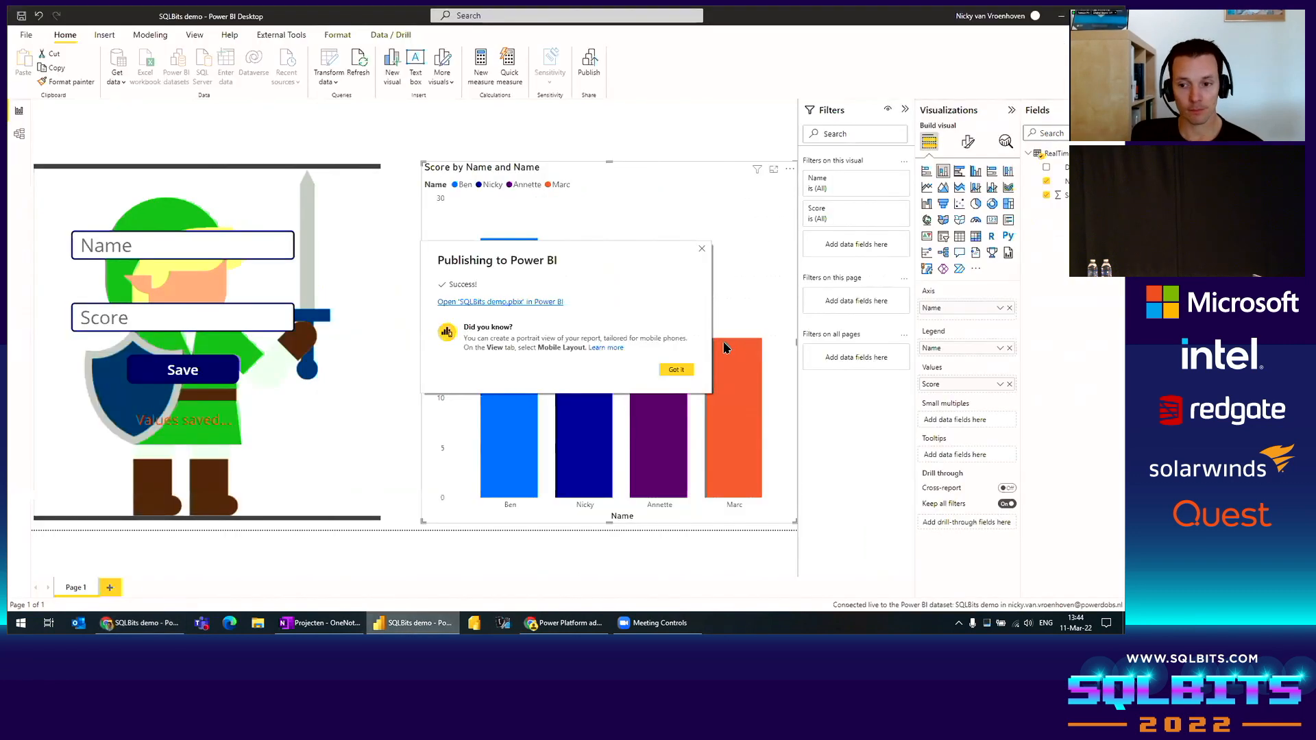
pyautogui.click(676, 369)
pyautogui.moveTo(1061, 195); pyautogui.dragTo(865, 306)
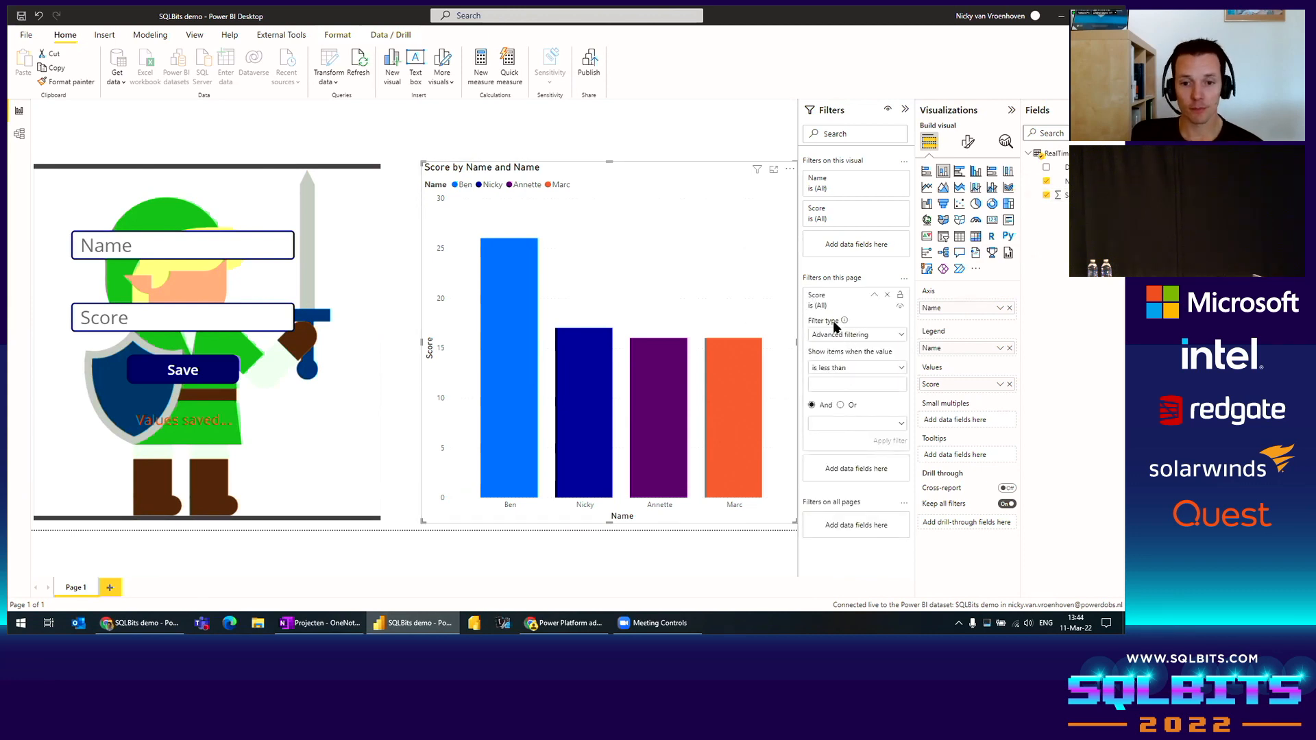
pyautogui.click(721, 150)
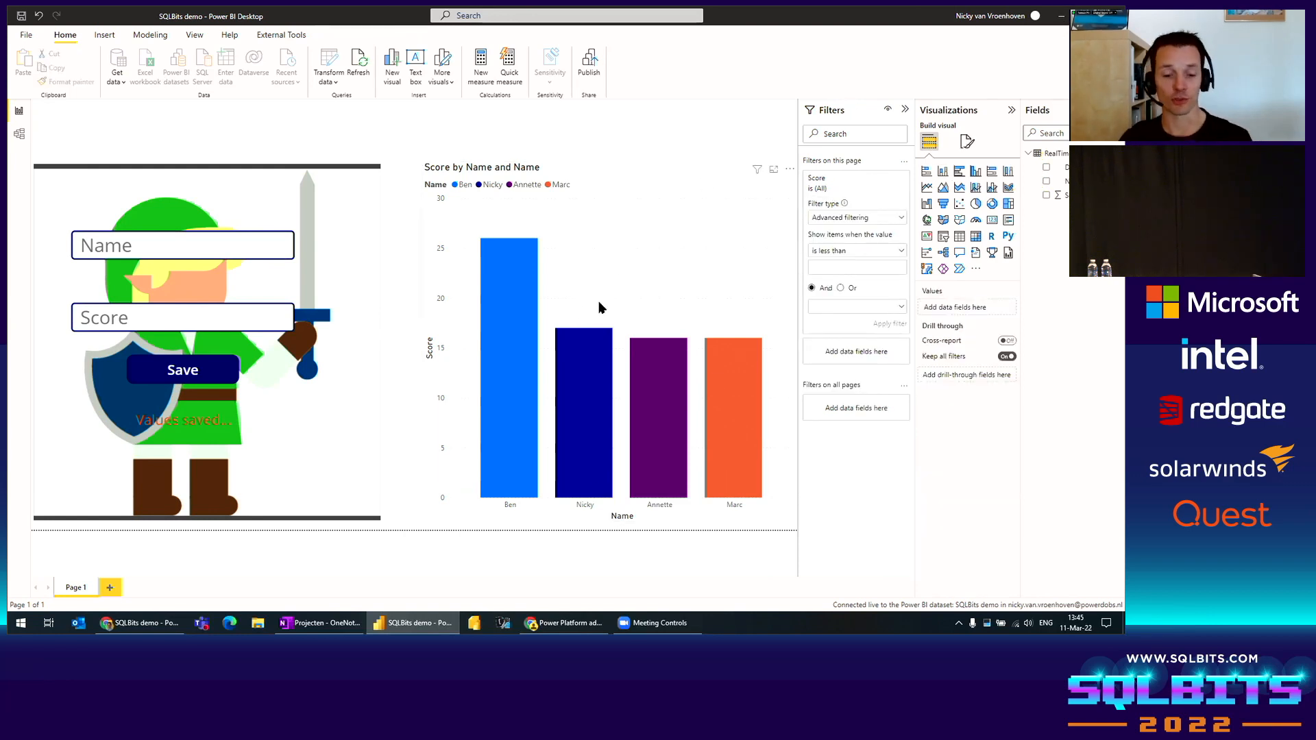
# Step: Return to the published report in the browser and bring up the presentation's Demo slide with the blog post links
pyautogui.click(1061, 19)
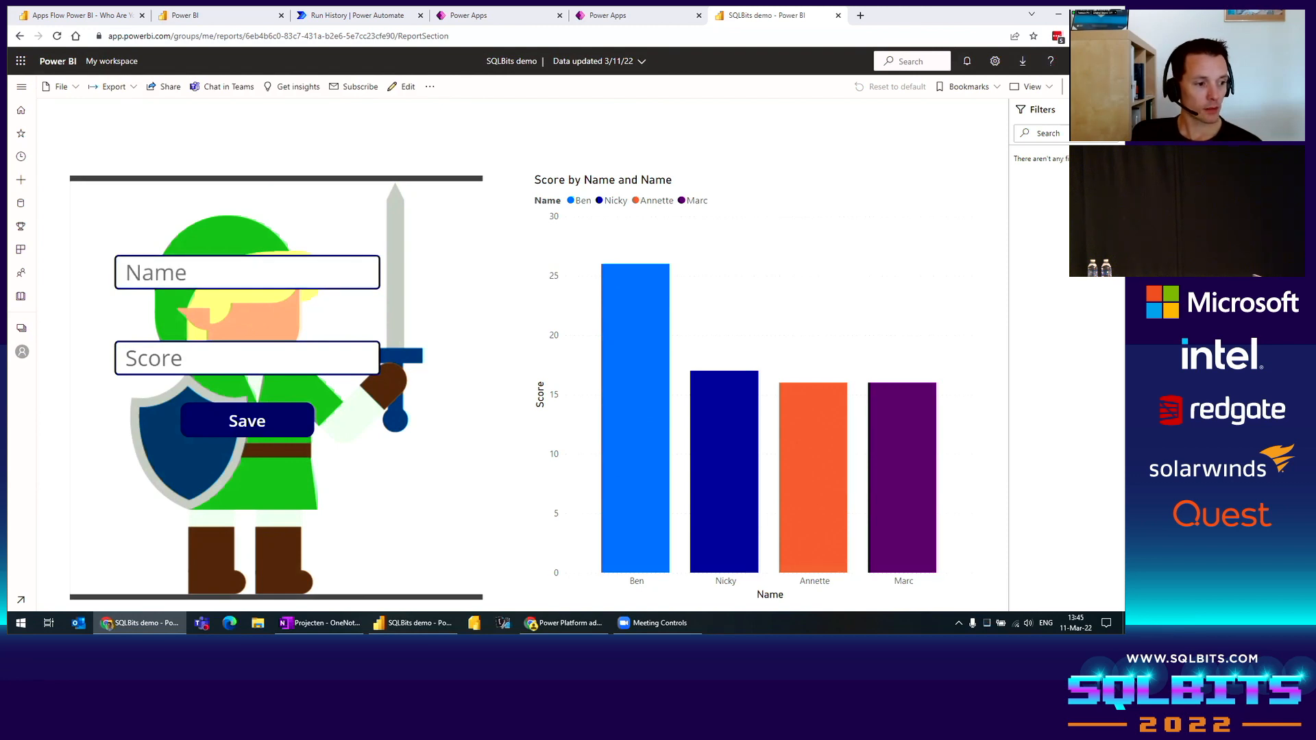
pyautogui.hotkey('alt', 'Tab')
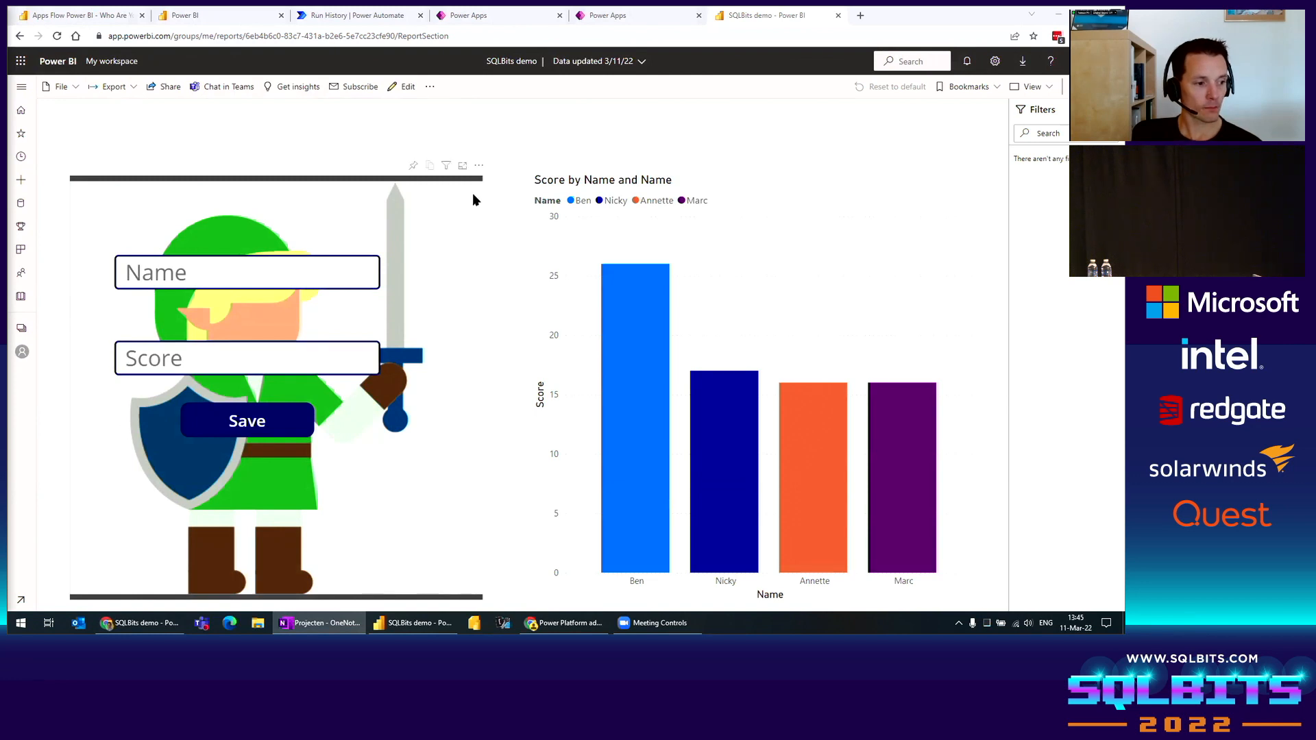
pyautogui.click(204, 275)
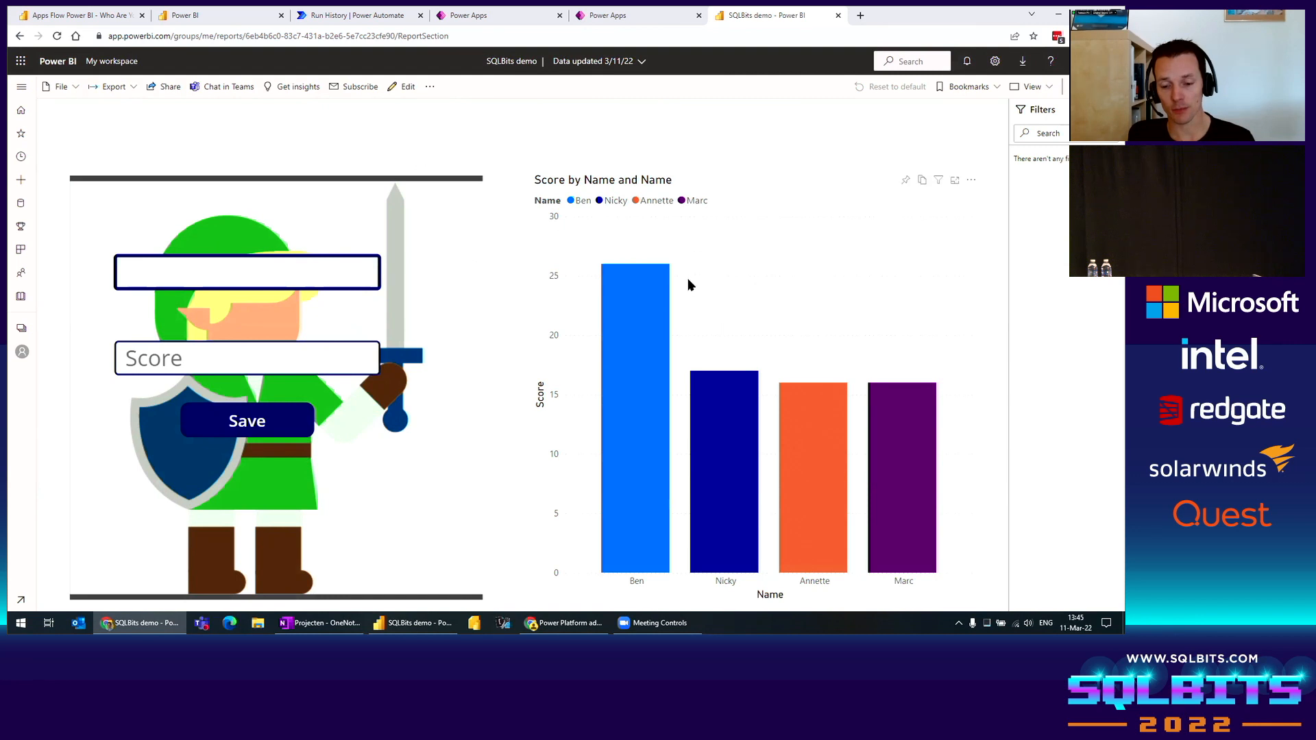
pyautogui.click(427, 198)
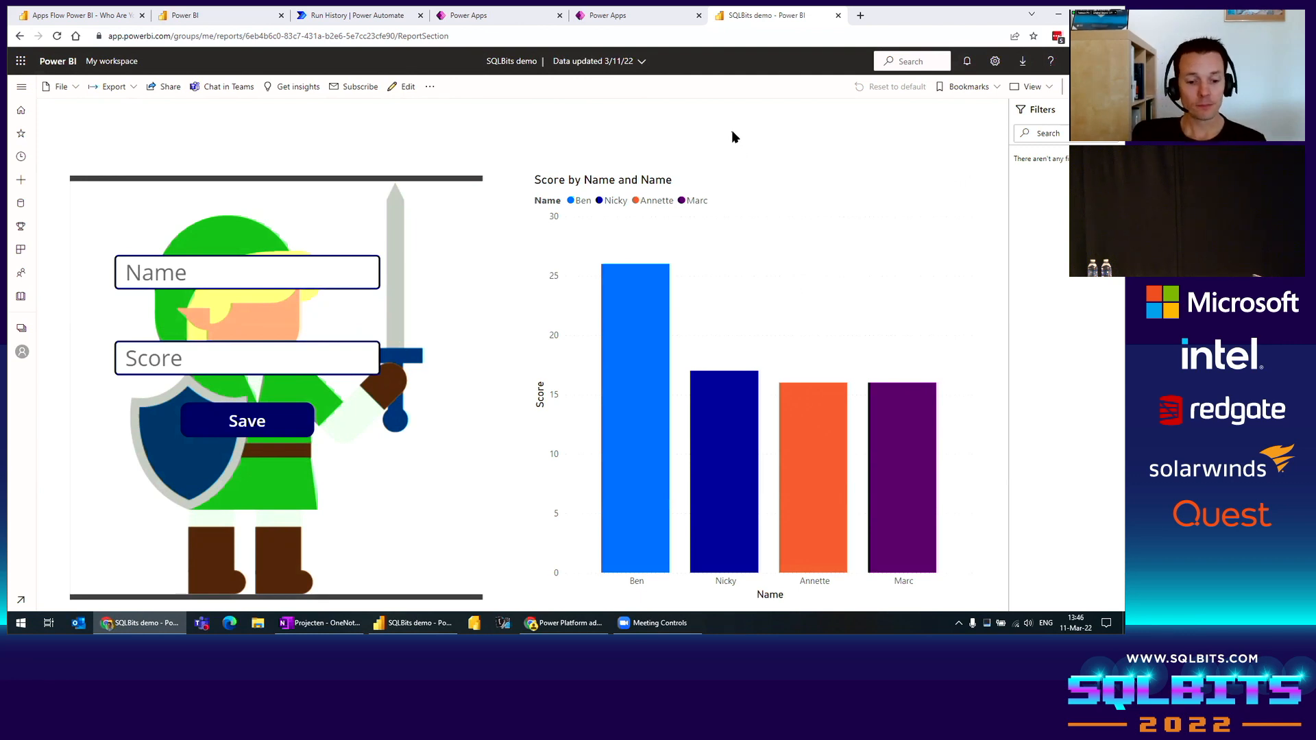
pyautogui.hotkey('alt', 'Tab')
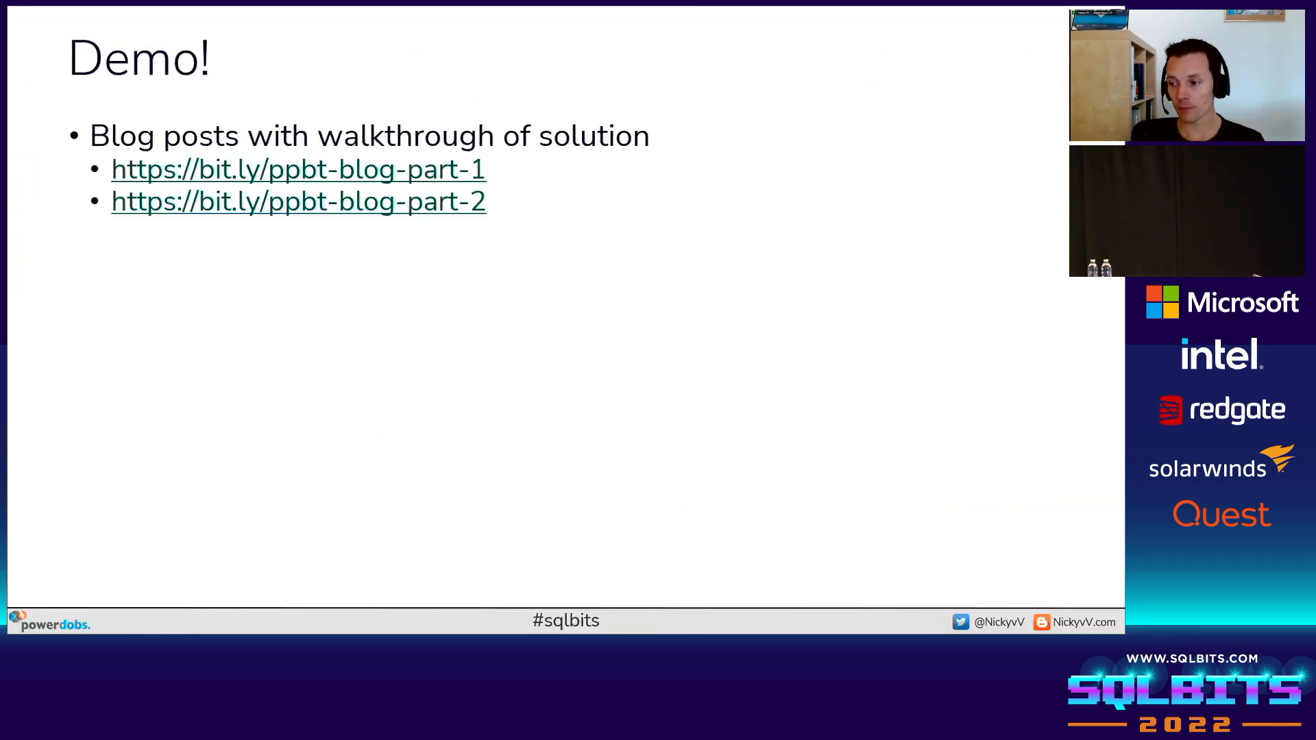